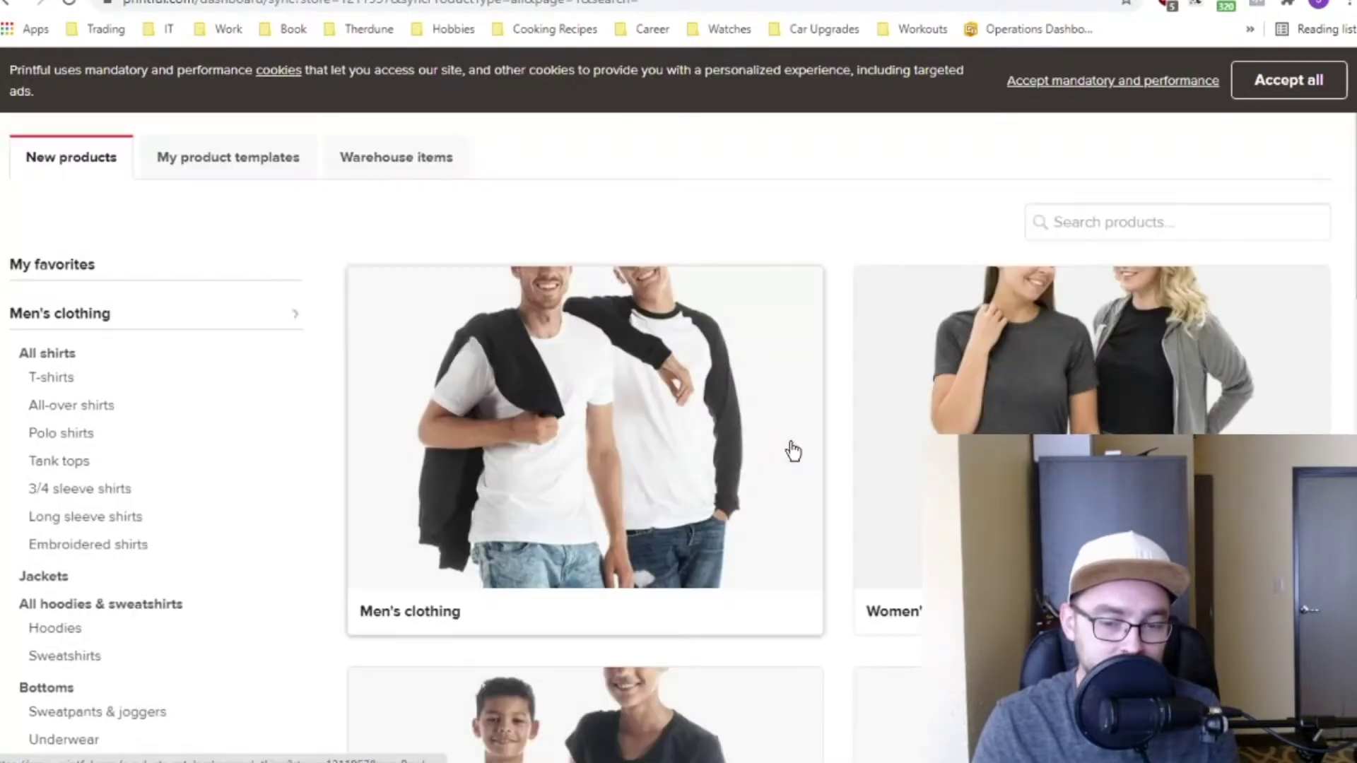
Open the All-Over Print Unisex Hoodie from the men's hoodies category for customization.
click(71, 628)
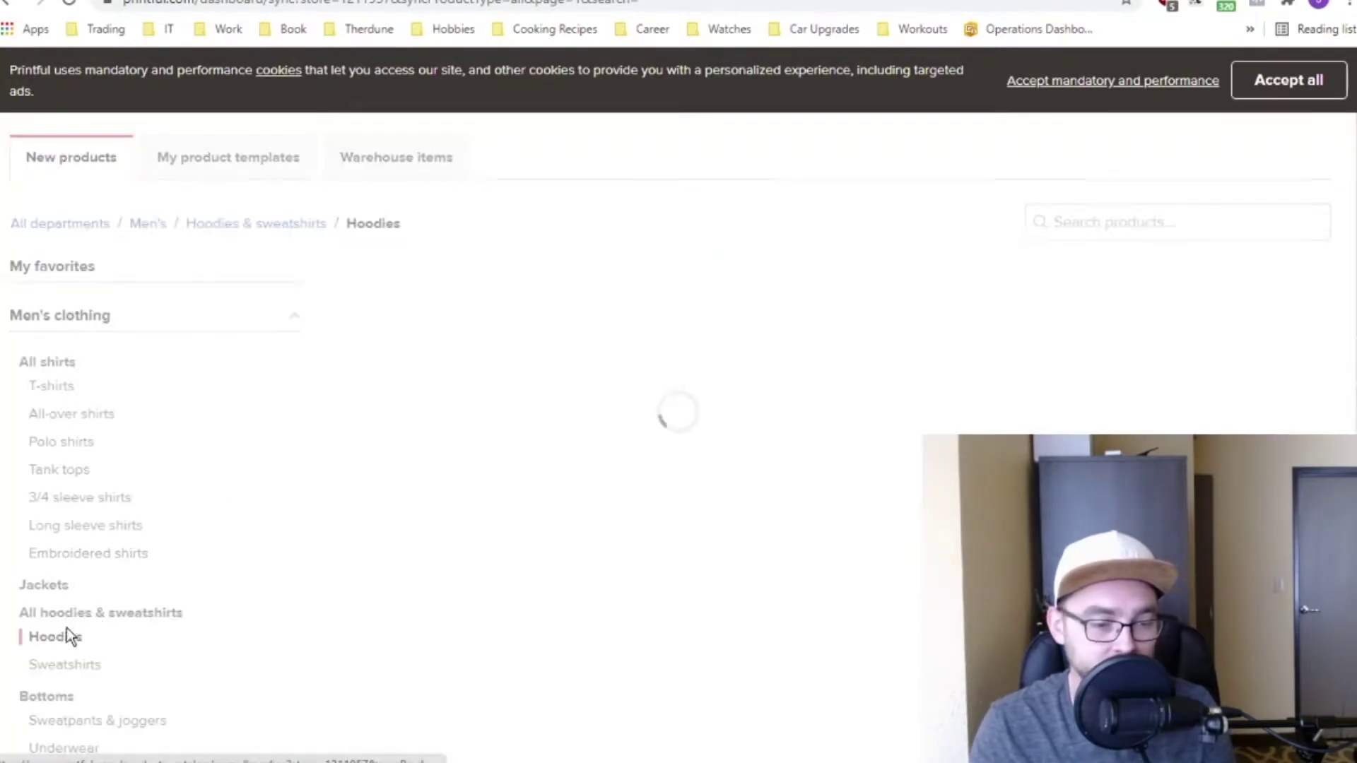
scroll(775, 348, down, 4)
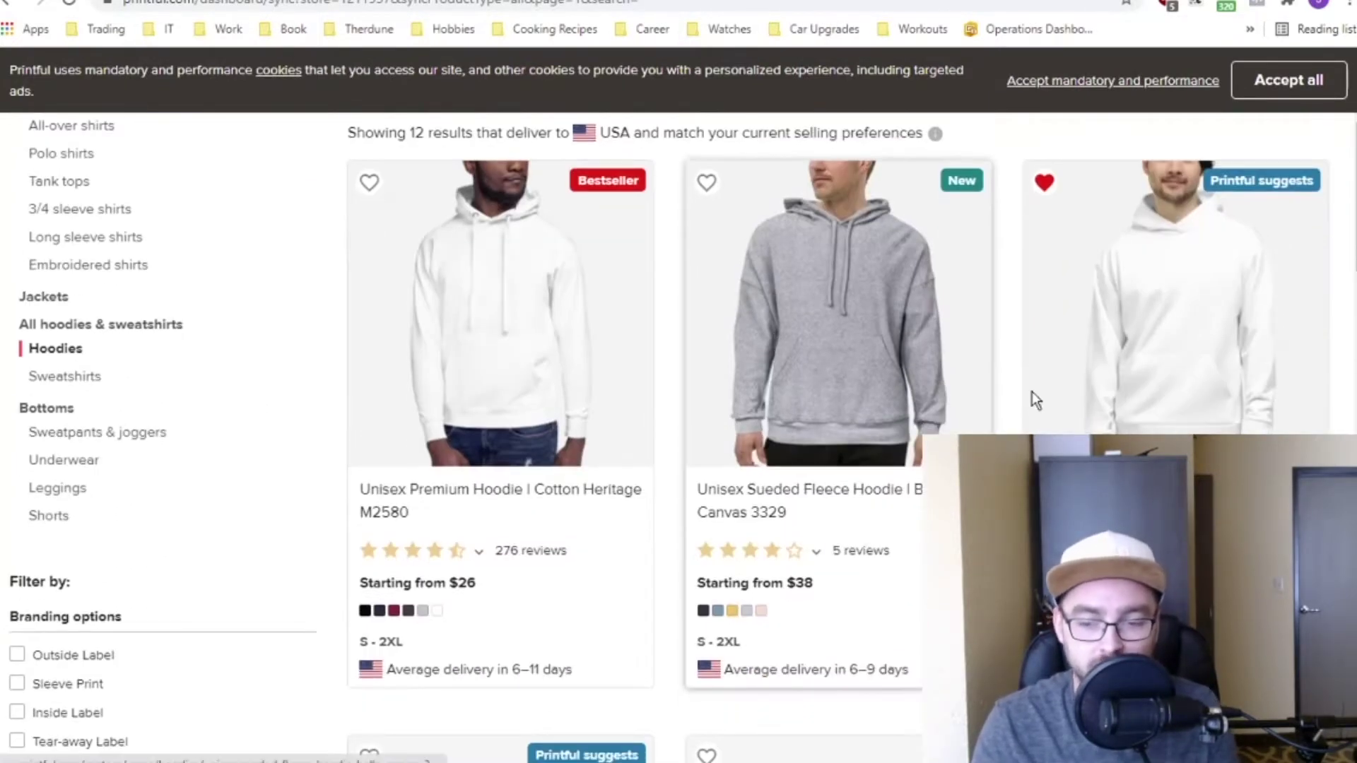
click(1124, 387)
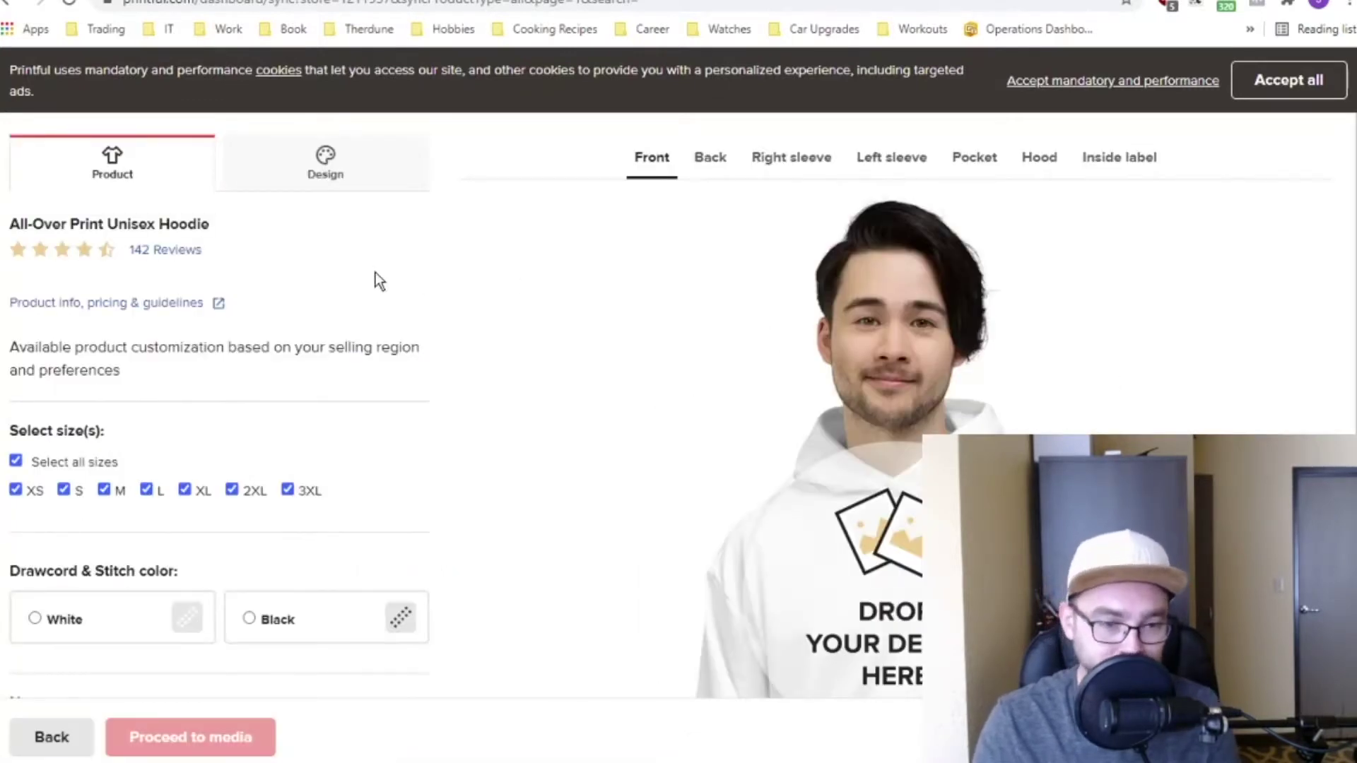
Look up the hoodie's print file templates and examine the print file sizes for the body placements and the inside label.
click(66, 306)
click(383, 195)
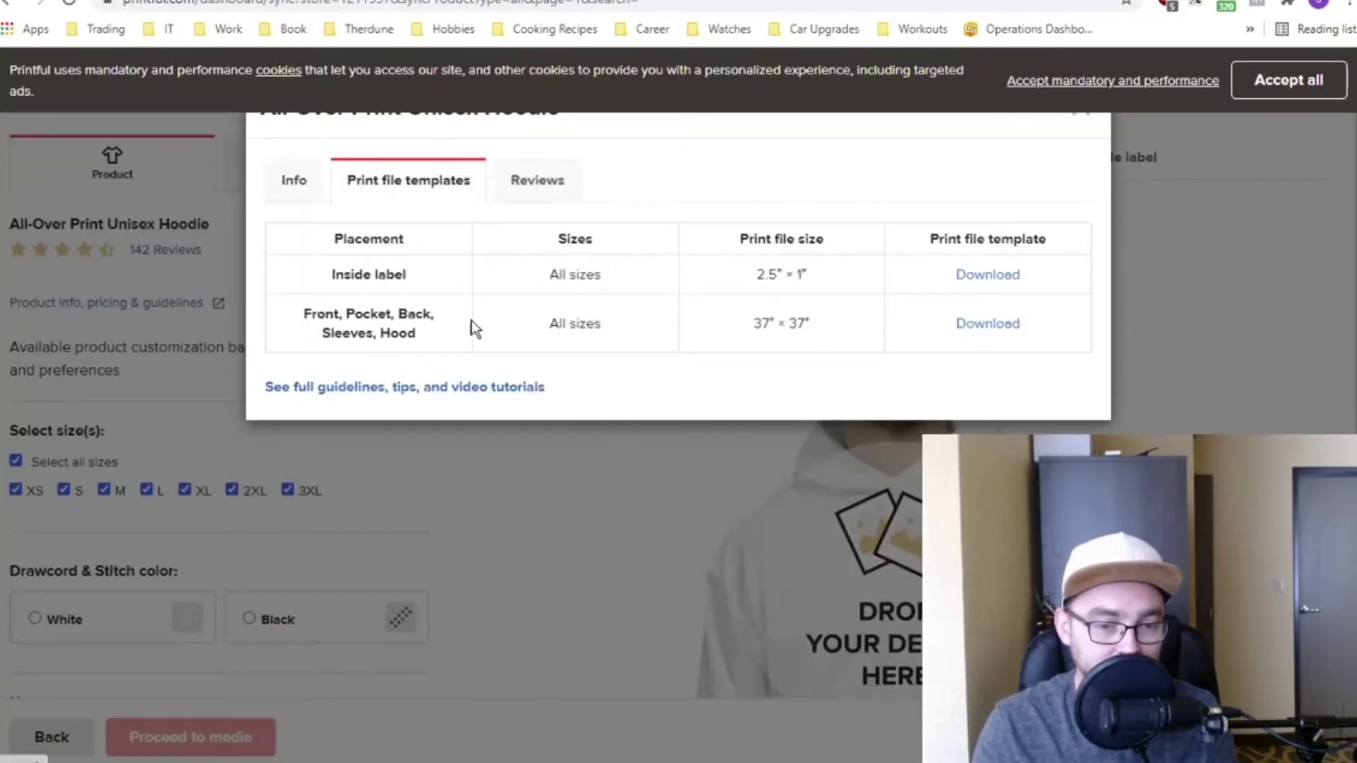
drag(312, 313, 397, 330)
click(766, 328)
triple_click(767, 329)
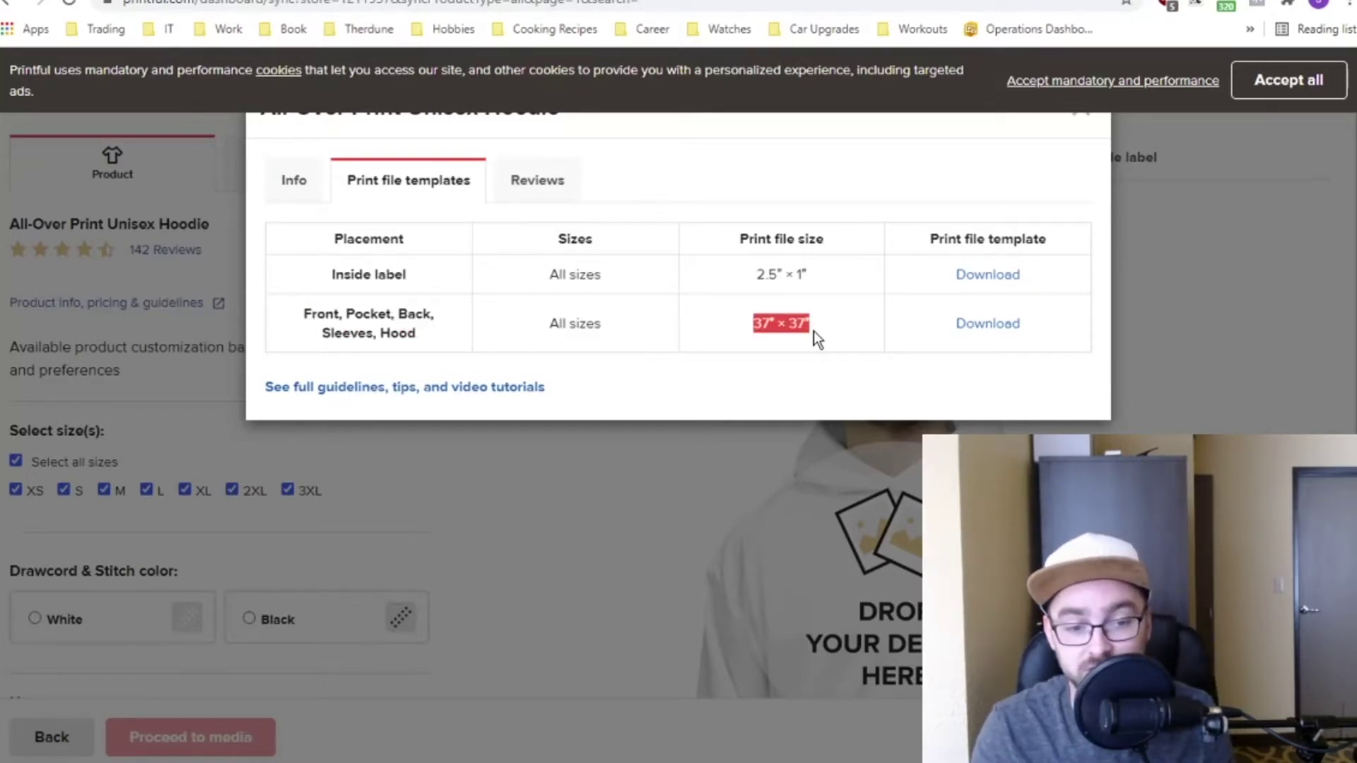
drag(409, 275, 355, 276)
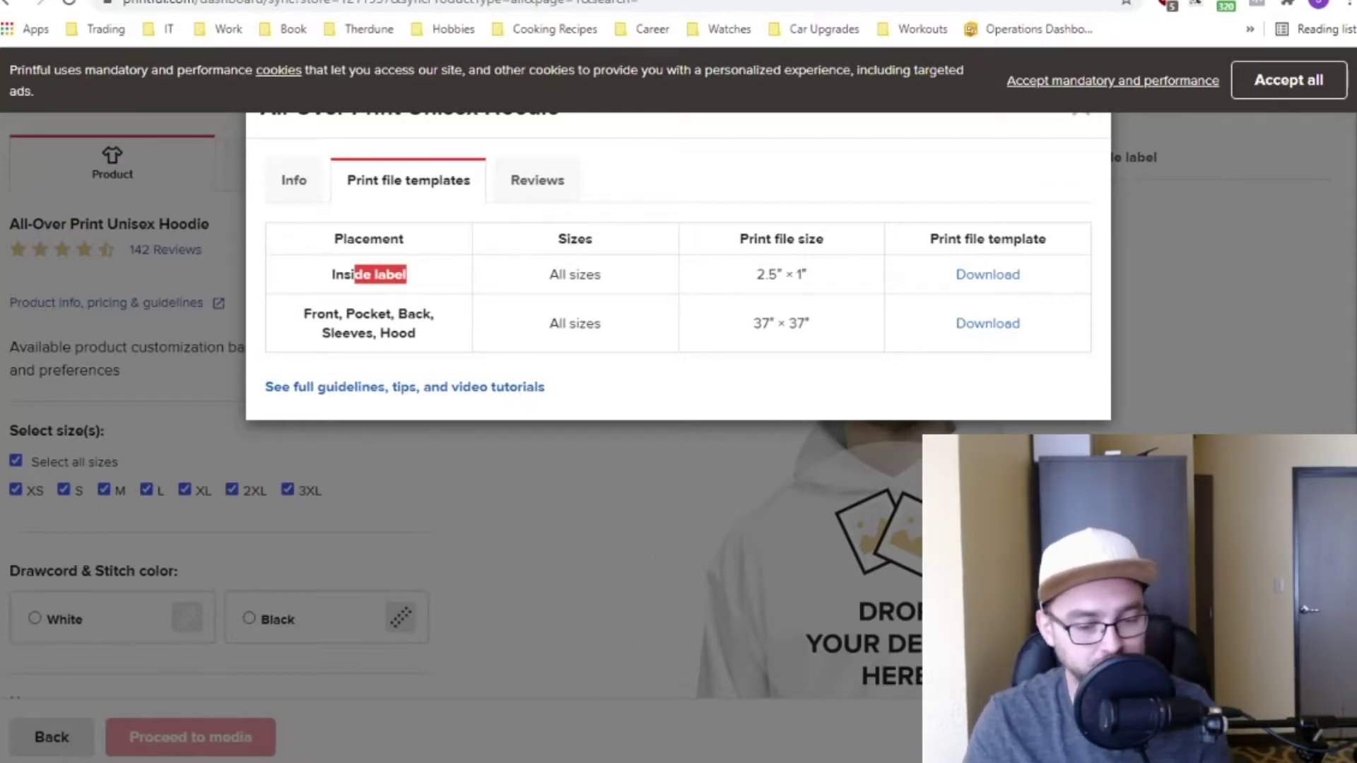
Switch to the templates folder, open the hoodie_back_template Photoshop file in Photoshop, and check its image size.
key(alt+Tab)
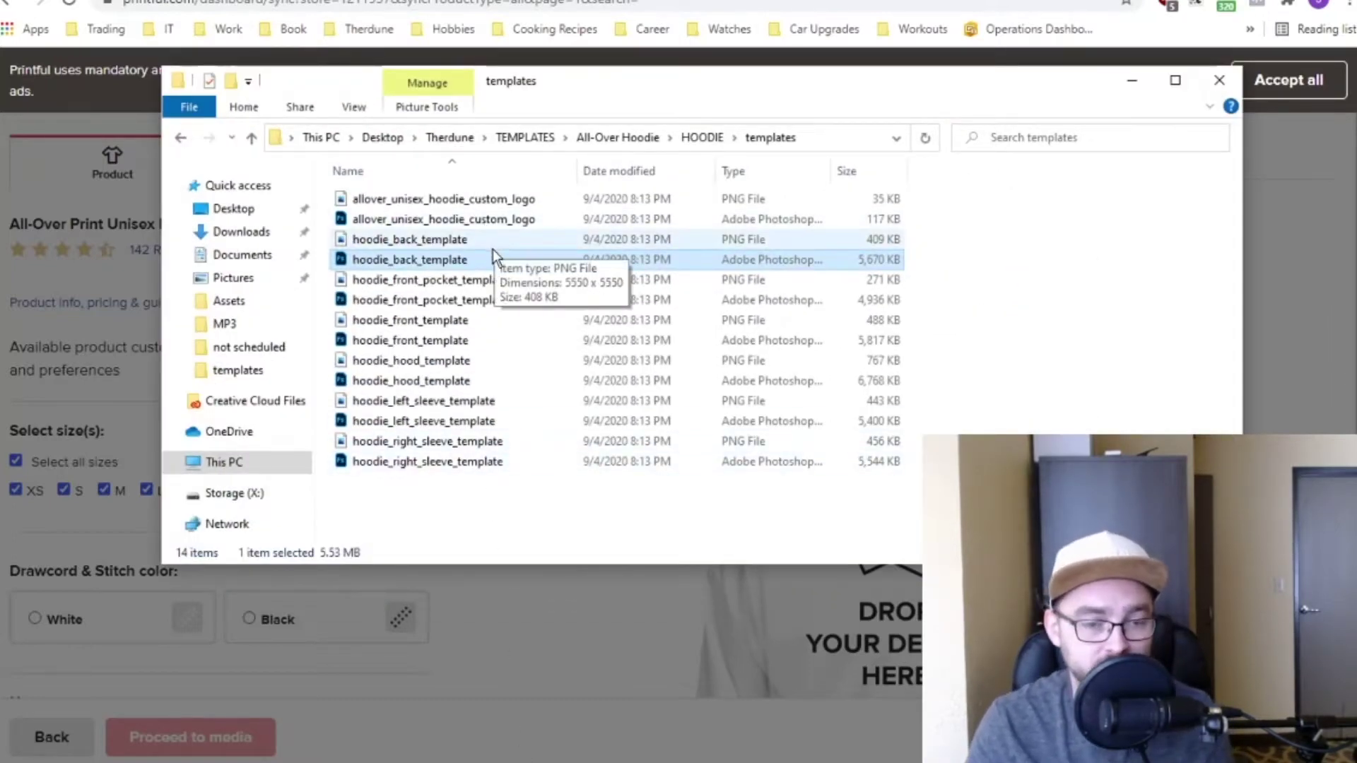
double_click(472, 262)
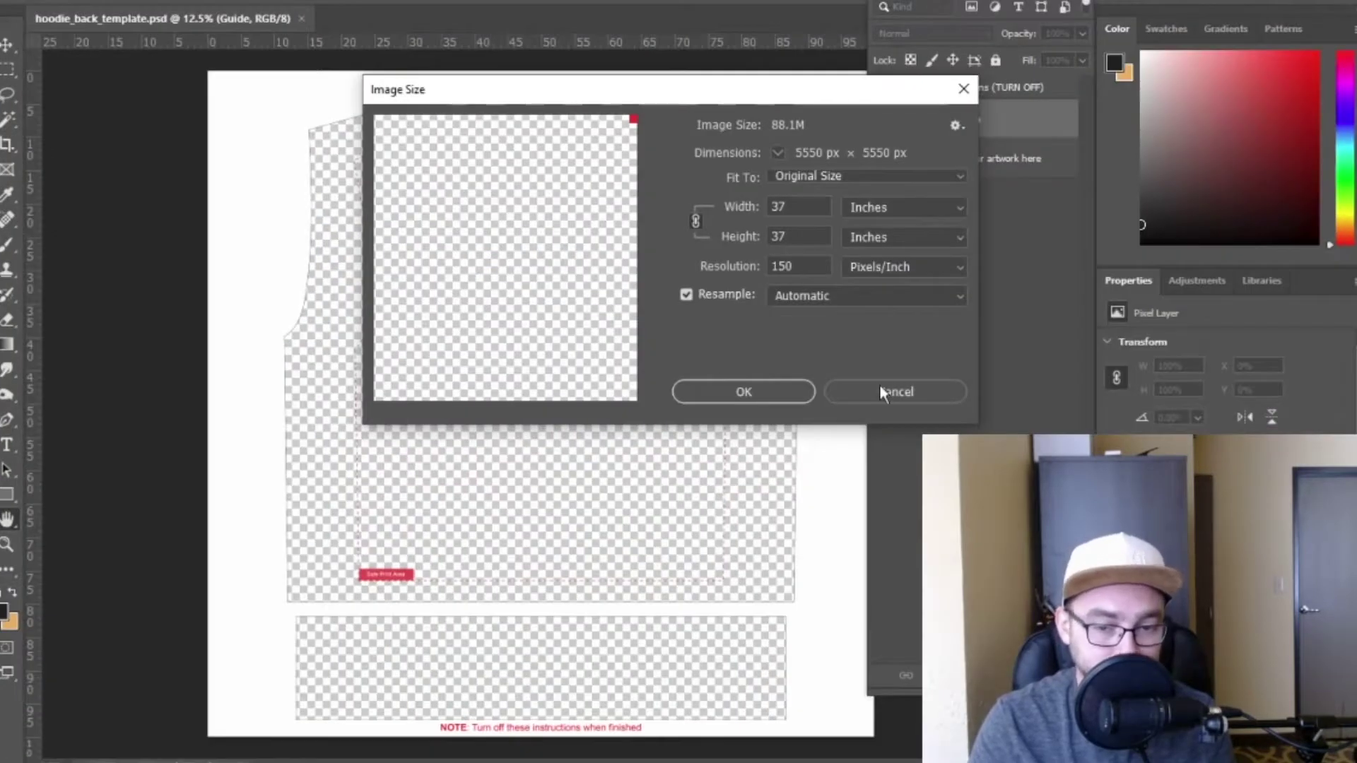
click(881, 388)
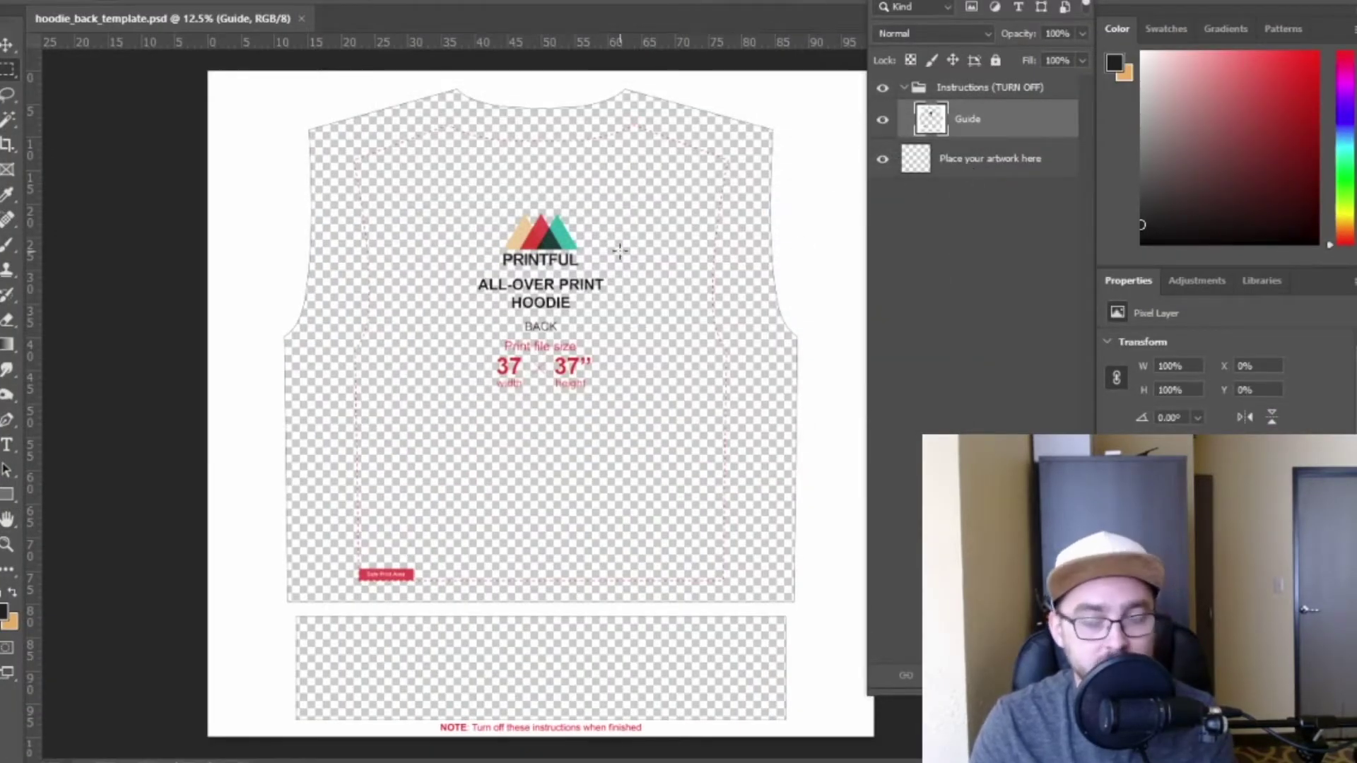
scroll(620, 249, down, 2)
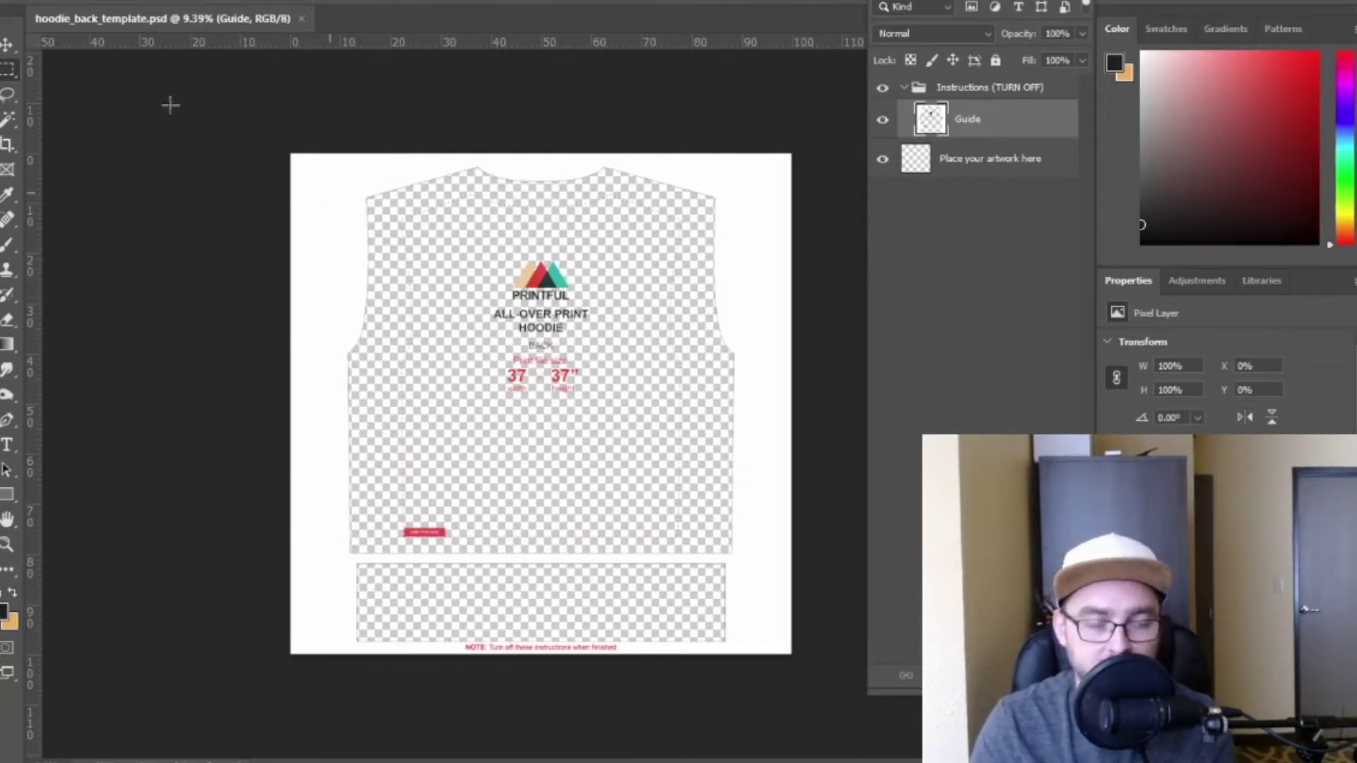
Check the hoodie back template's canvas size, as well as its image size and resolution.
click(55, 0)
mouse_move(91, 0)
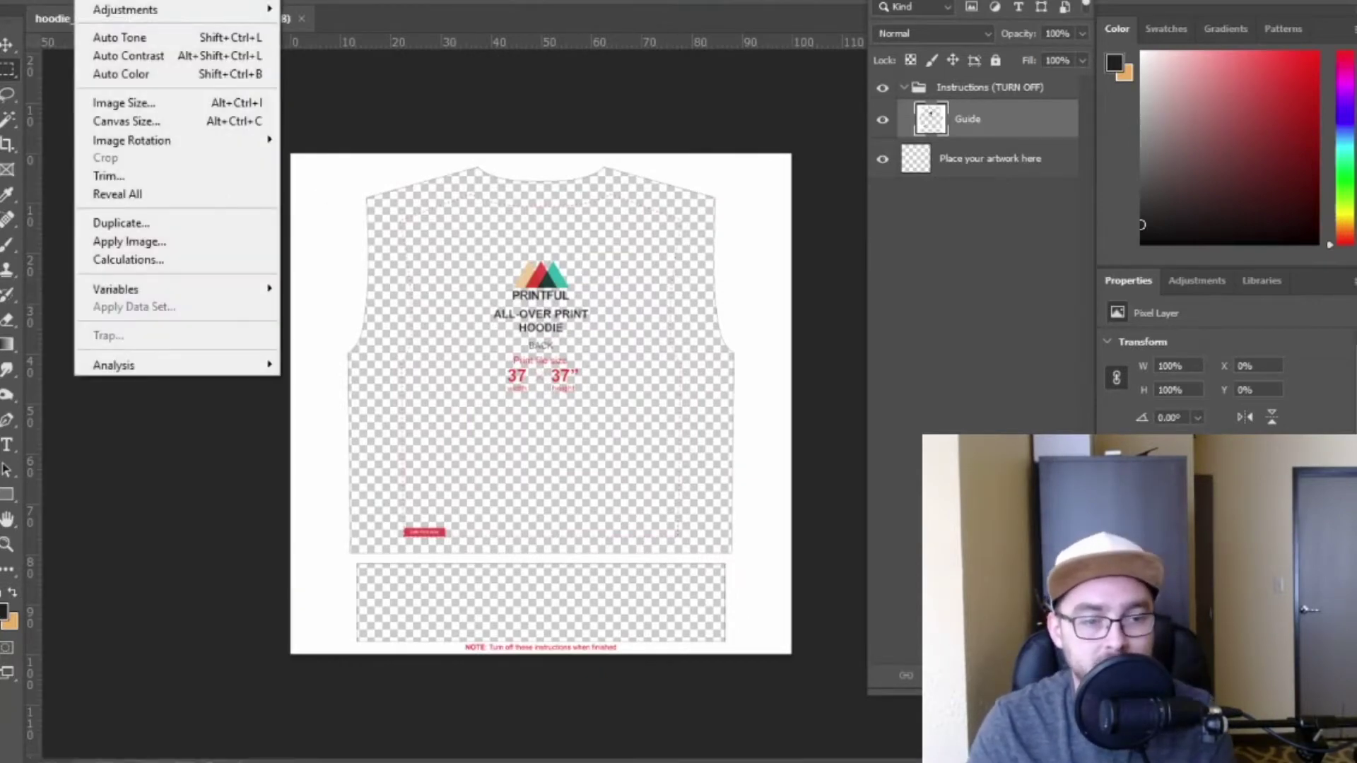
click(167, 120)
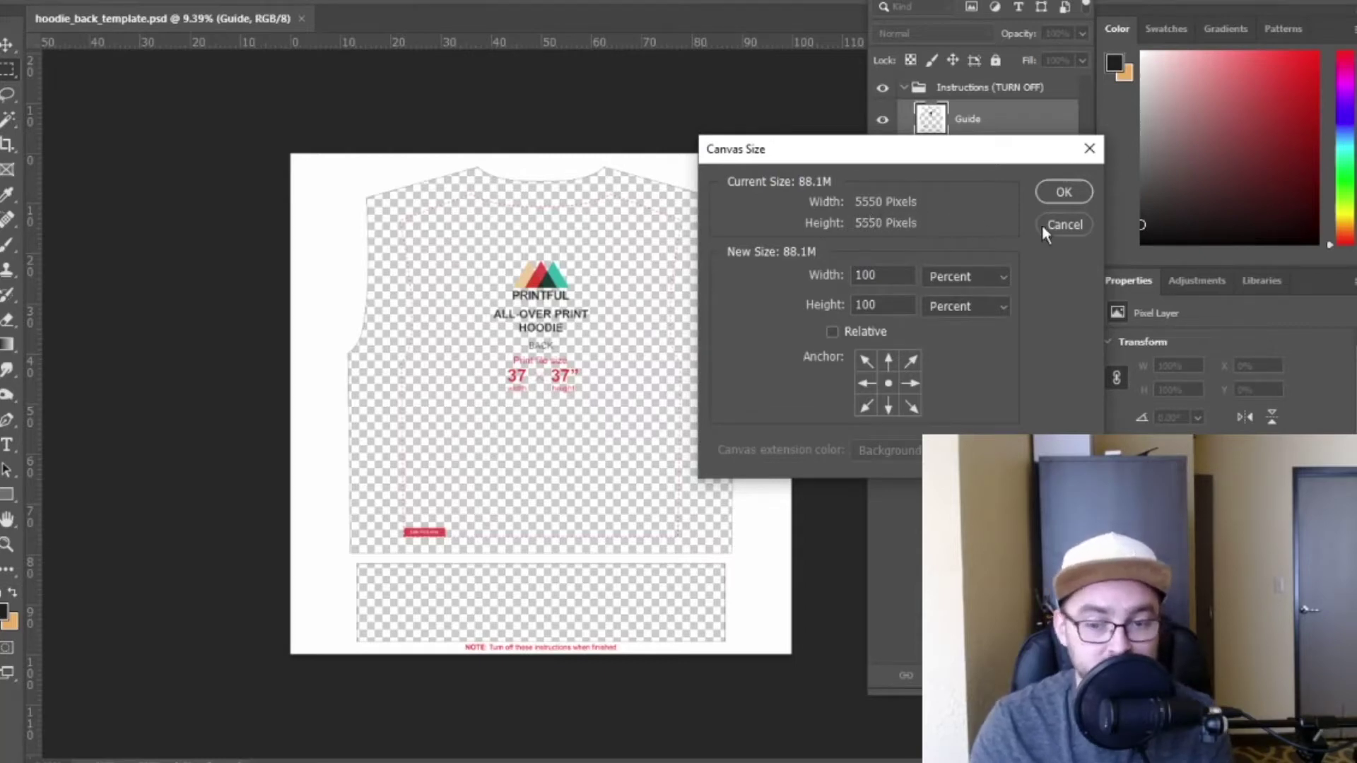
click(1063, 225)
click(95, 2)
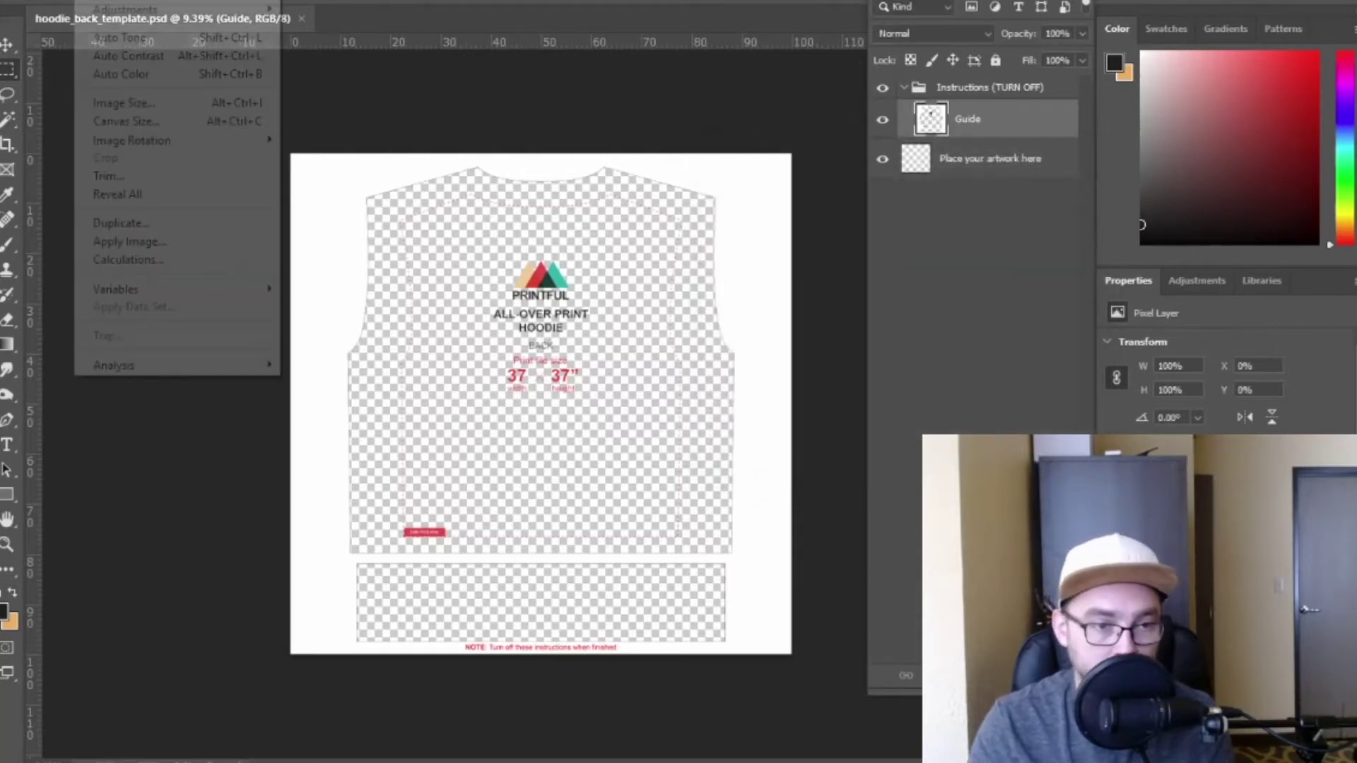
click(145, 103)
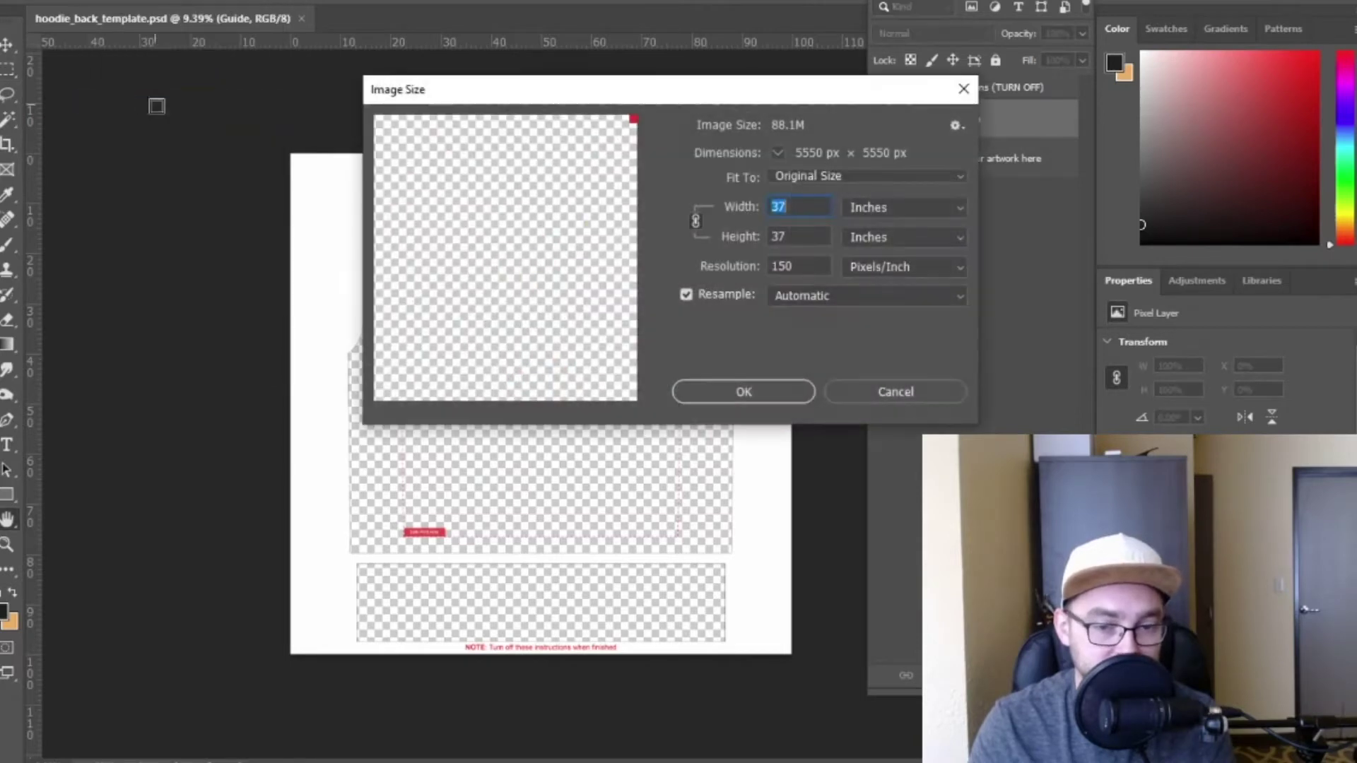
drag(794, 266, 750, 263)
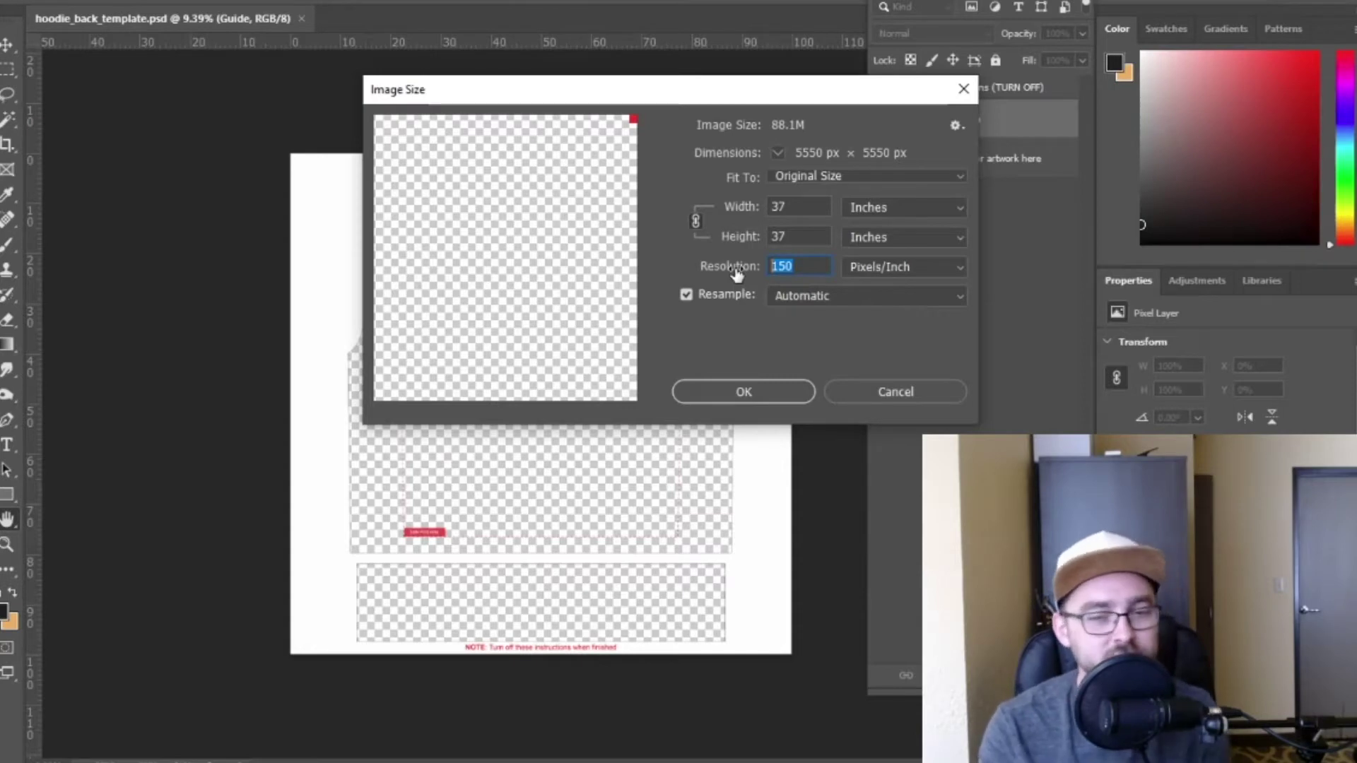
key(Return)
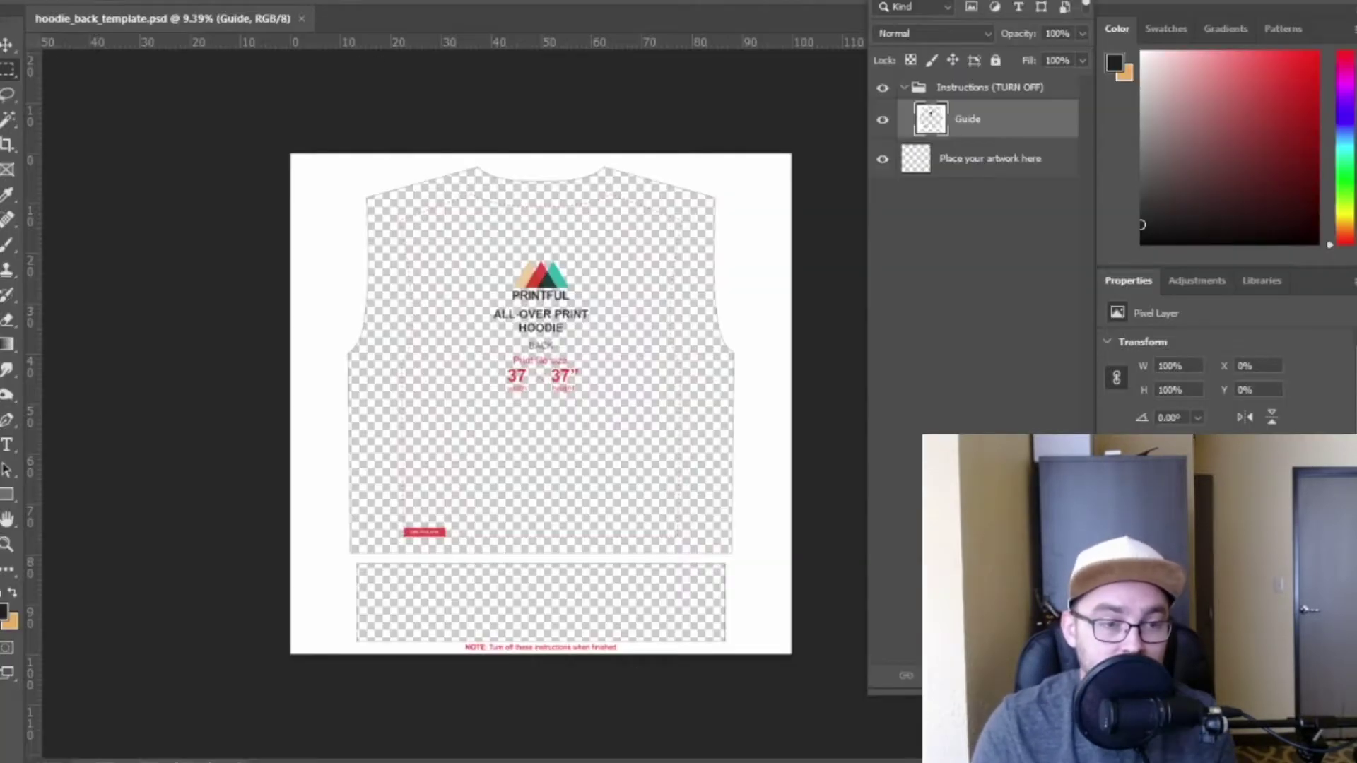
Create a new RGB document of 11100 x 11100 pixels at 300 pixels per inch.
key(alt+f)
key(n)
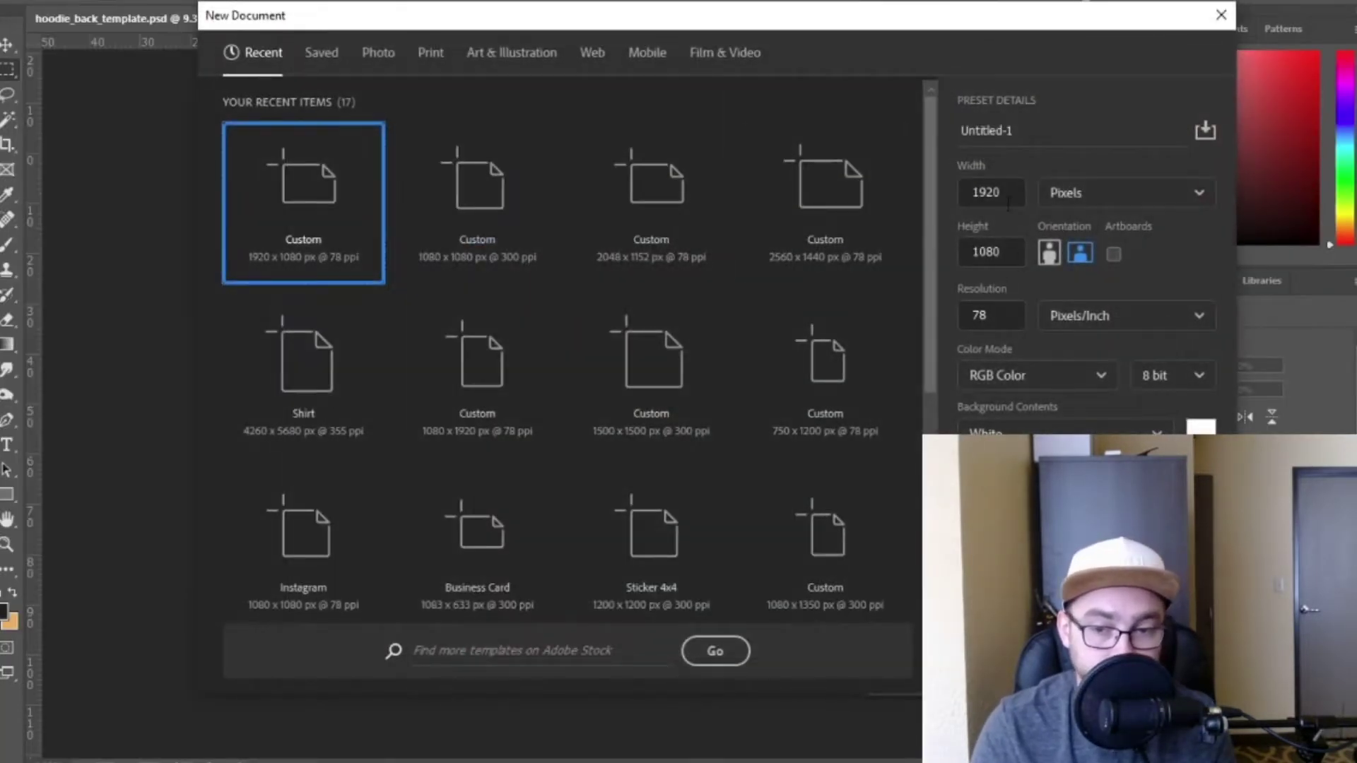
key(ctrl+v)
key(Tab)
key(ctrl+v)
key(Tab)
text(300)
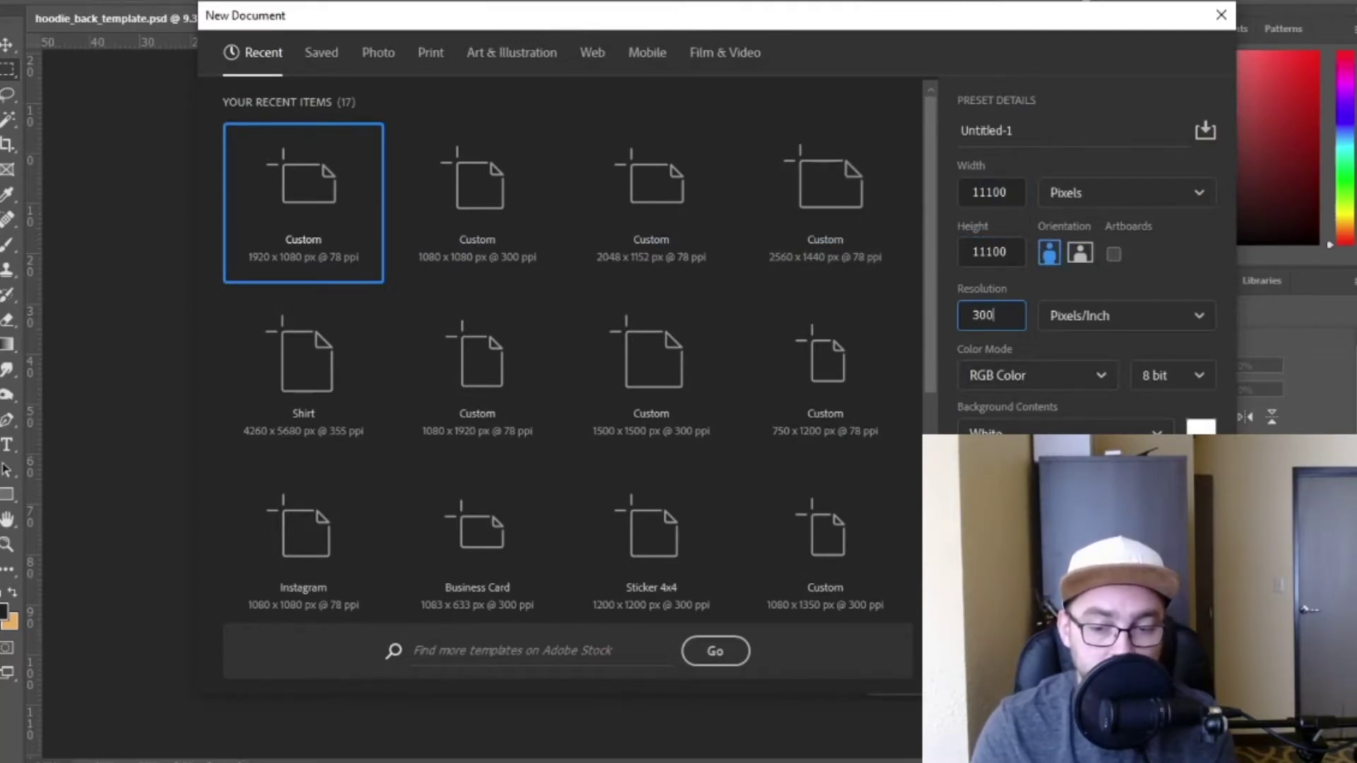
key(Return)
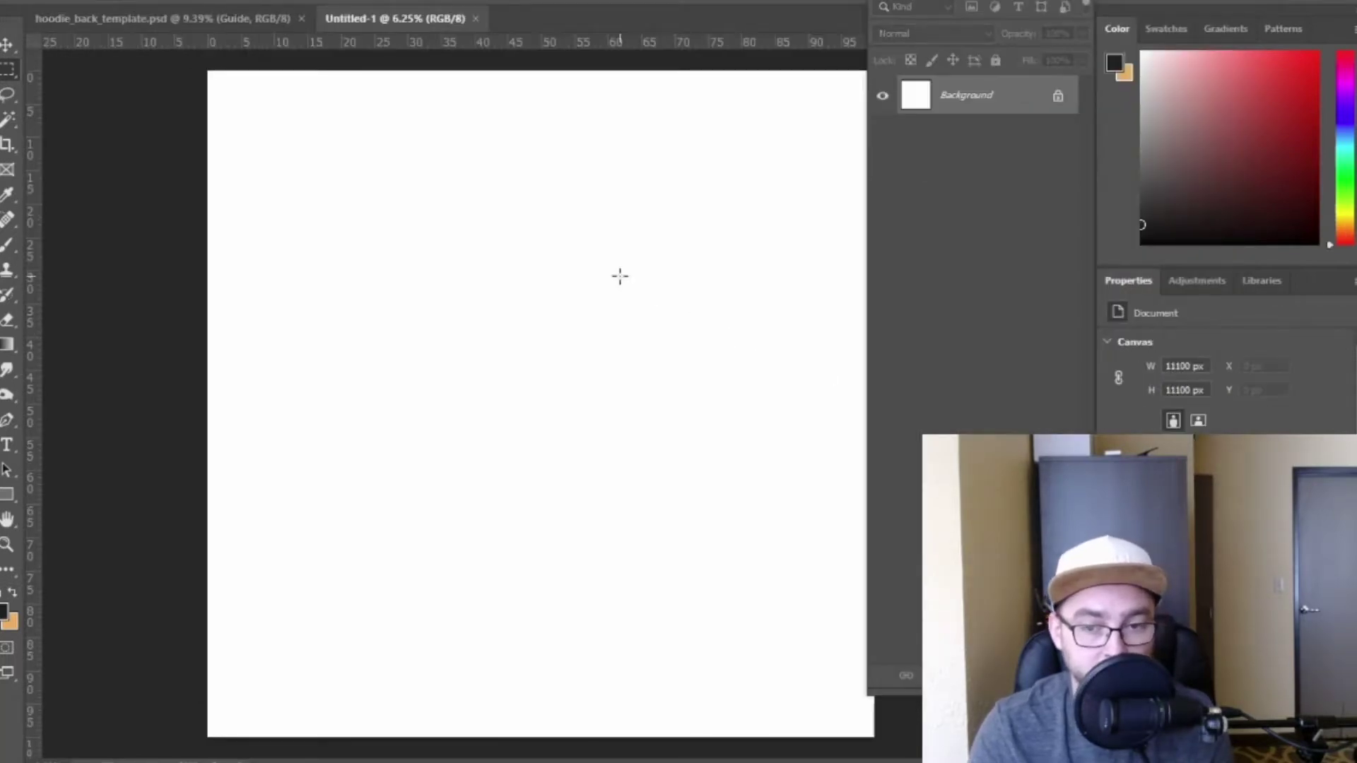
Place the hoodie_back_template Photoshop file from the templates folder into the new document, filling the canvas.
key(alt+Tab)
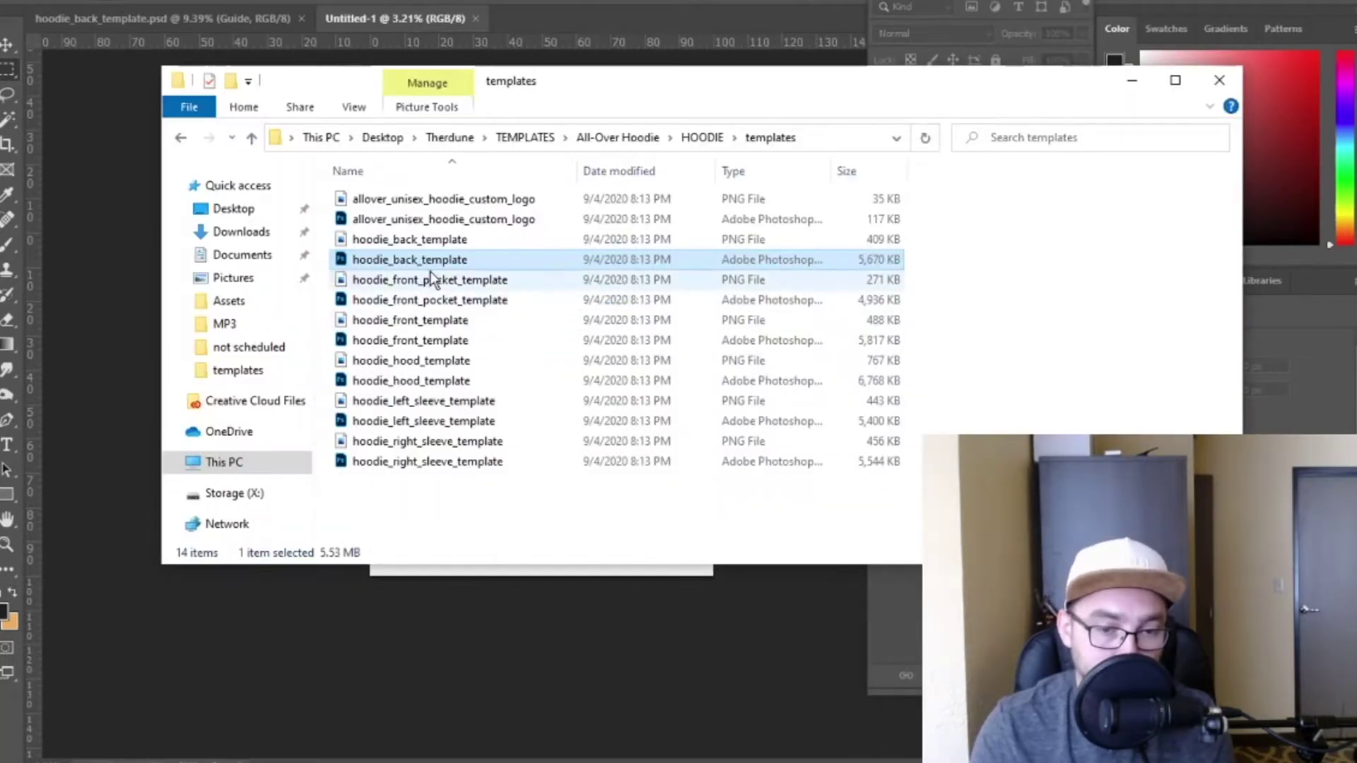
drag(431, 265, 575, 615)
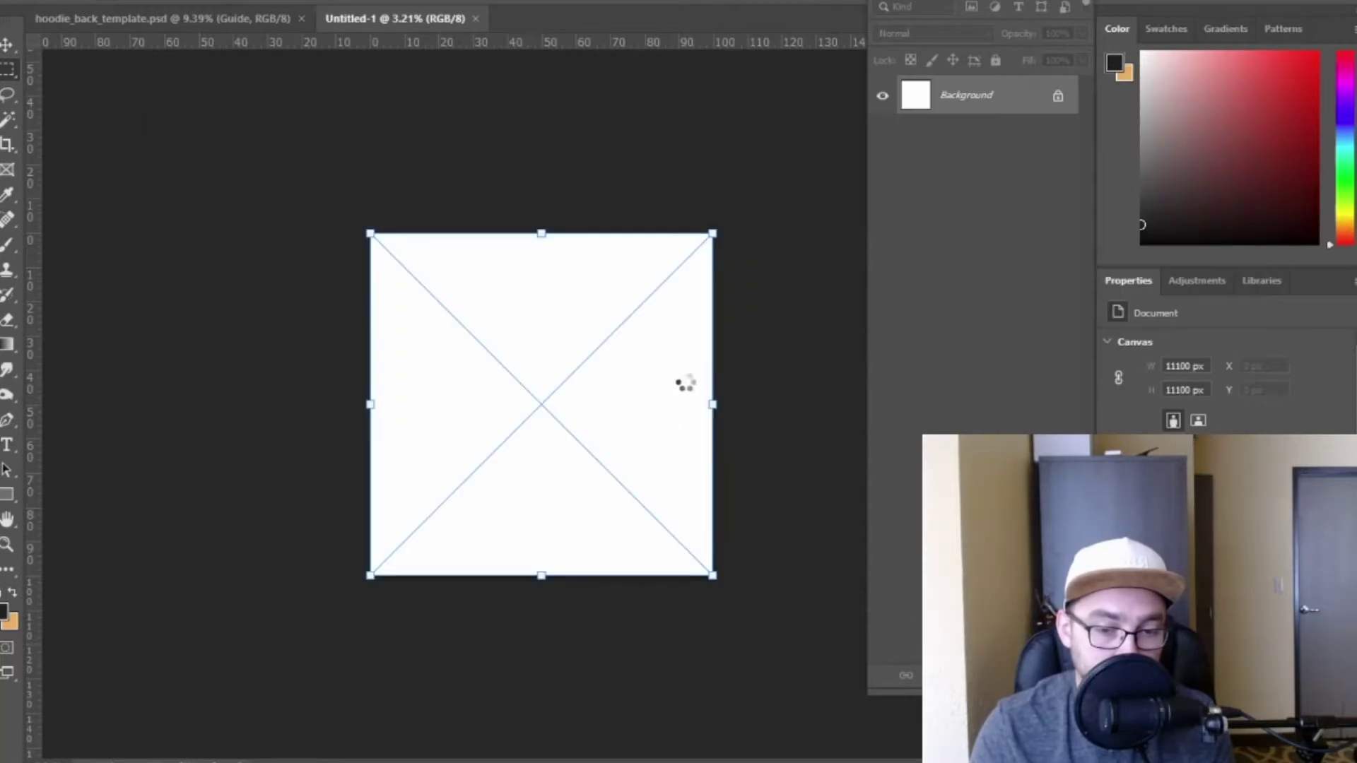
scroll(597, 353, up, 3)
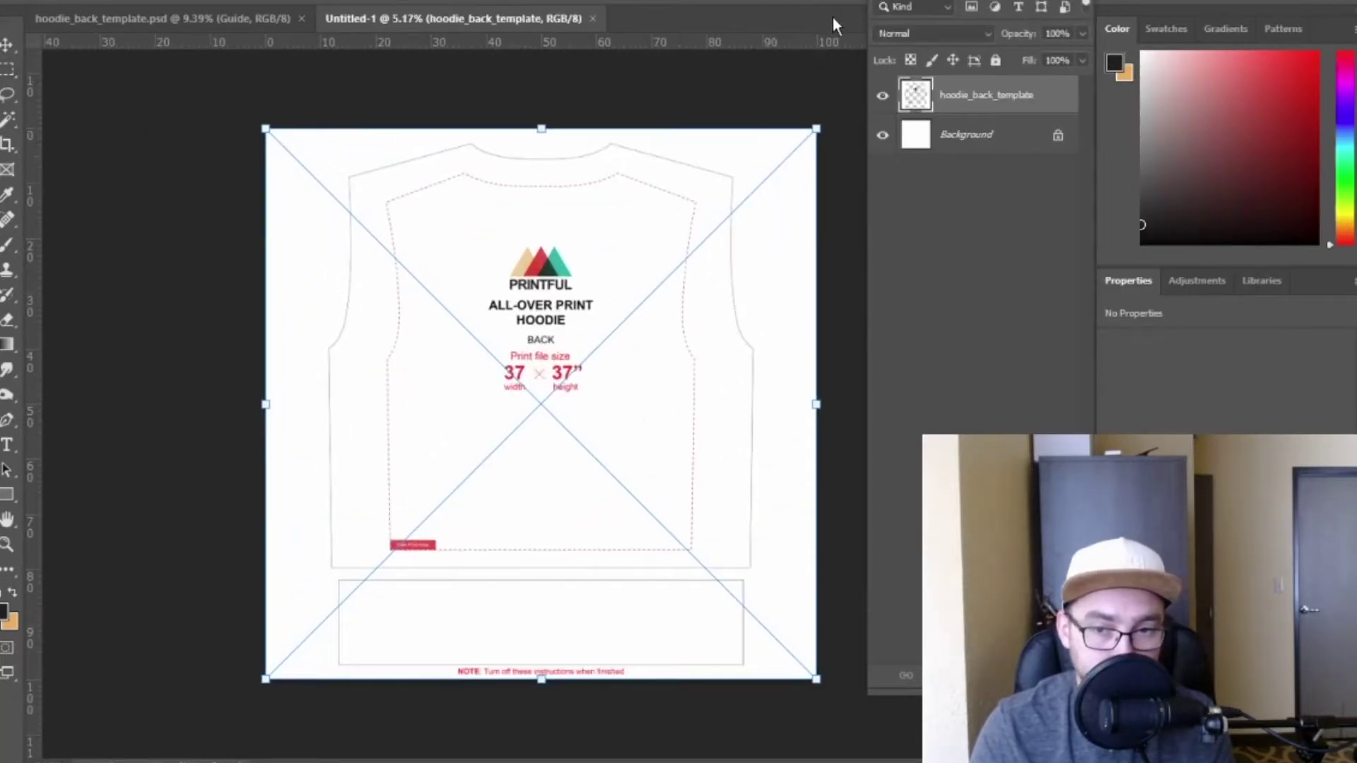
scroll(724, 113, down, 2)
scroll(724, 113, down, 1)
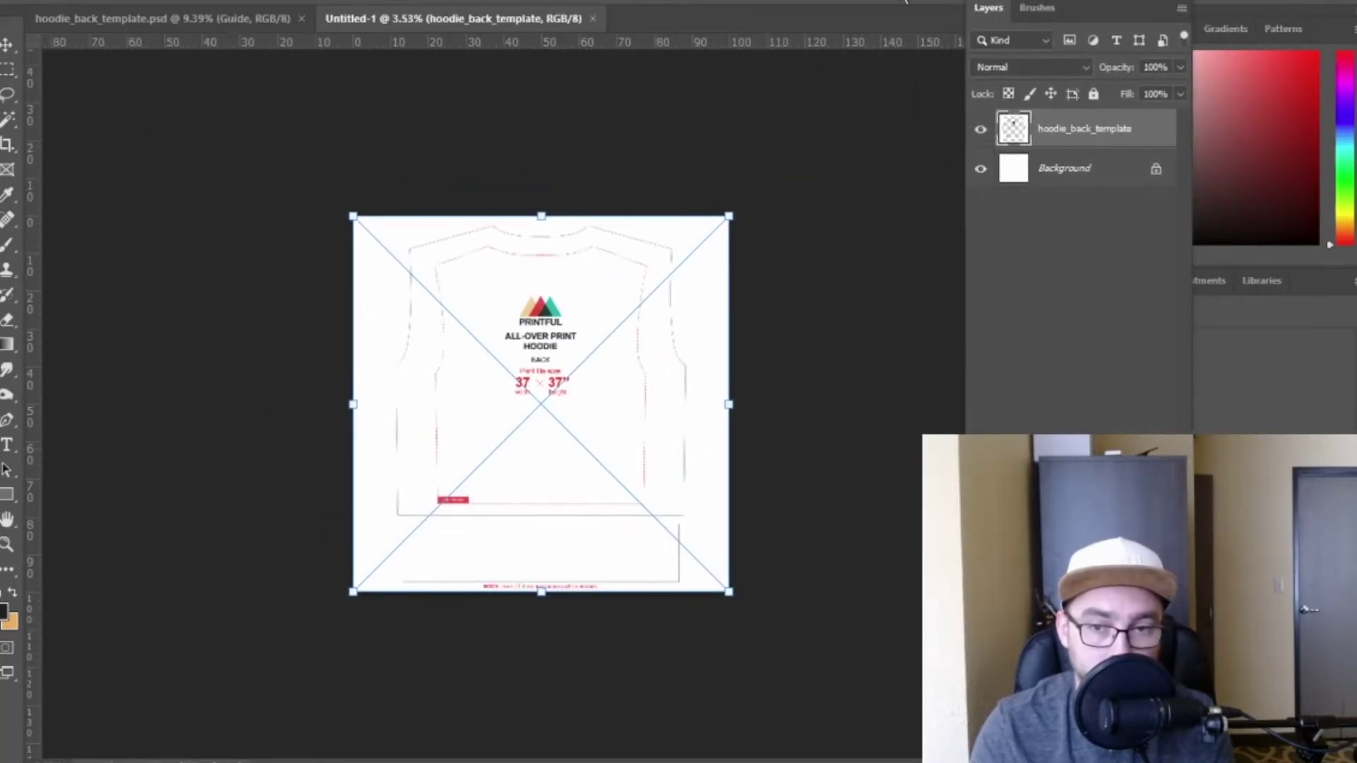
key(Return)
scroll(583, 311, up, 2)
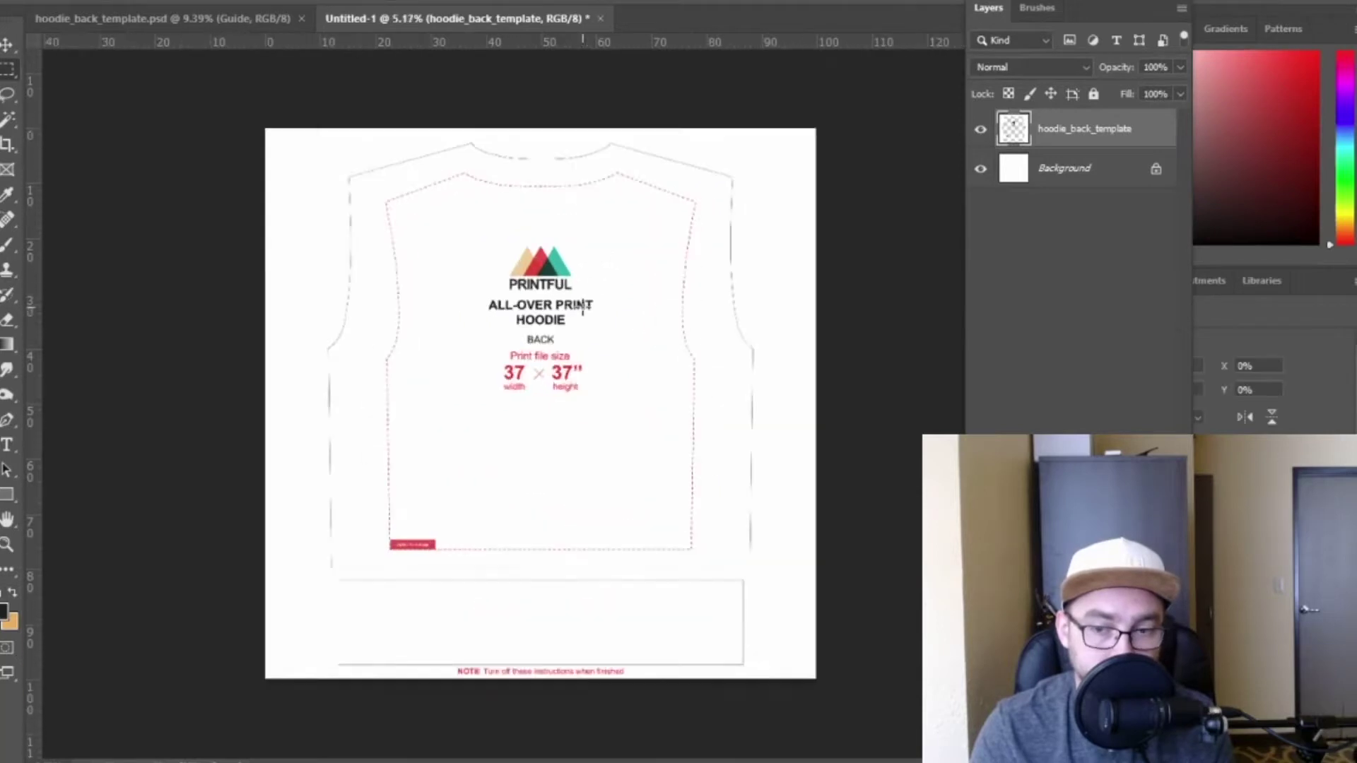
scroll(584, 311, up, 3)
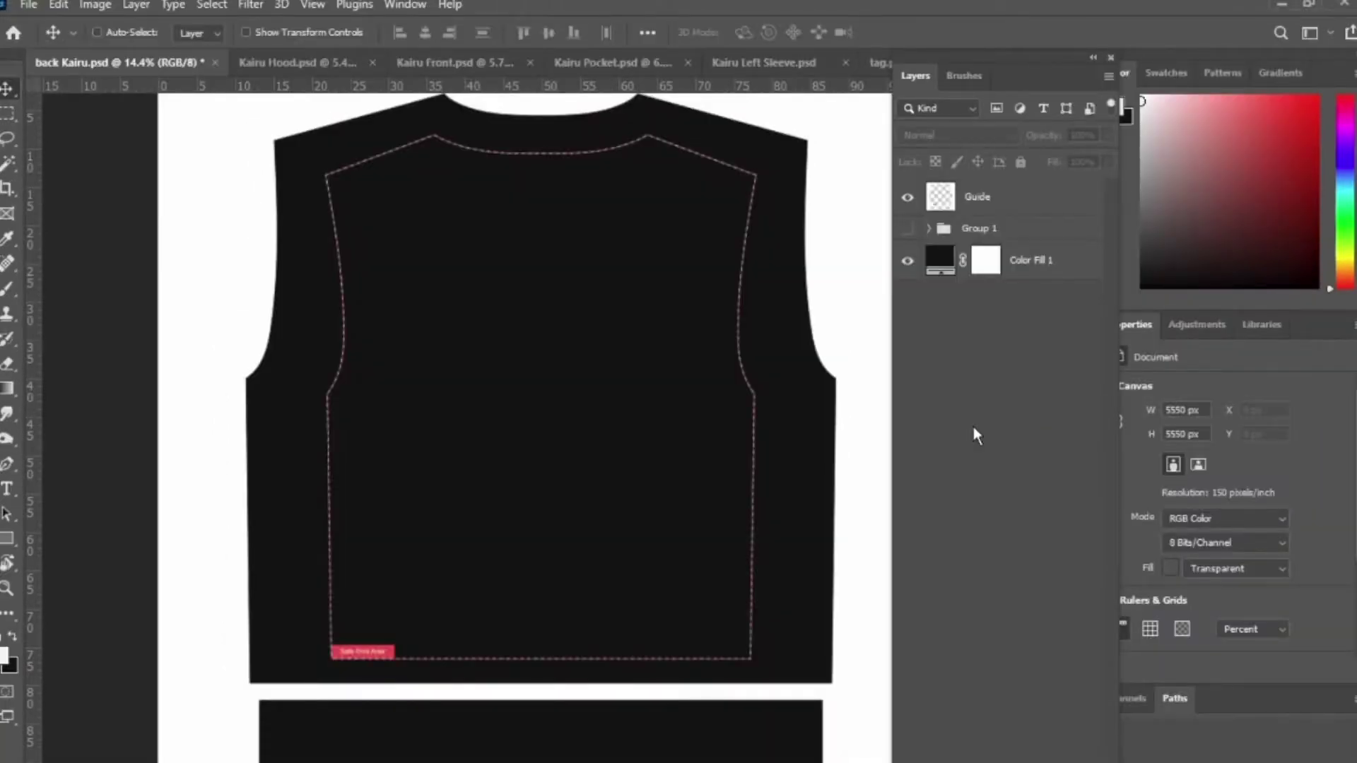
Show the Group 1 layer group in the back Kairu hoodie design.
click(907, 230)
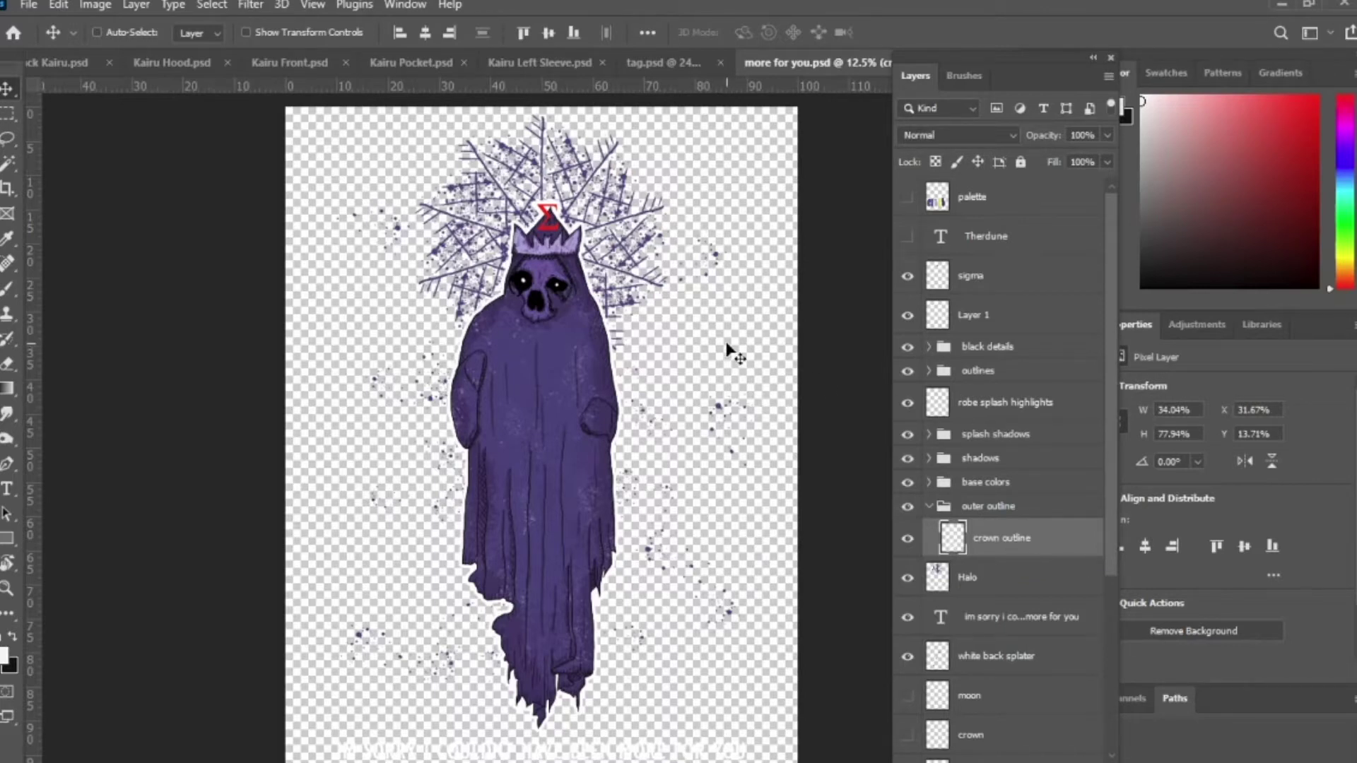
In more for you.psd, hide the sigma, Layer 1, robe highlight, shadow, base color, Halo, text and white back splater layers.
click(908, 275)
click(907, 315)
drag(907, 402, 904, 546)
click(907, 539)
click(908, 578)
click(907, 617)
click(907, 657)
scroll(936, 702, down, 5)
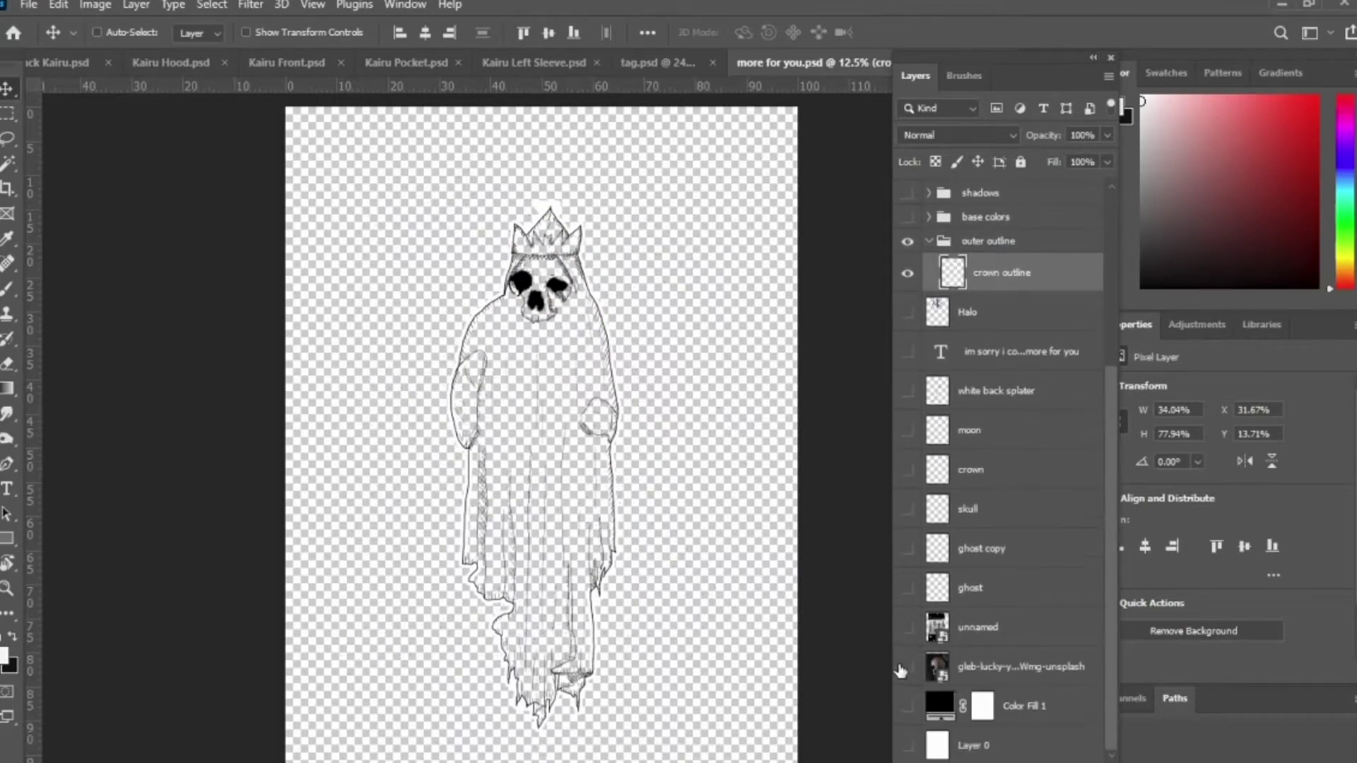
Hide and collapse the outer outline group so only the black details and outlines of the line art show.
scroll(936, 703, up, 4)
scroll(547, 196, up, 5)
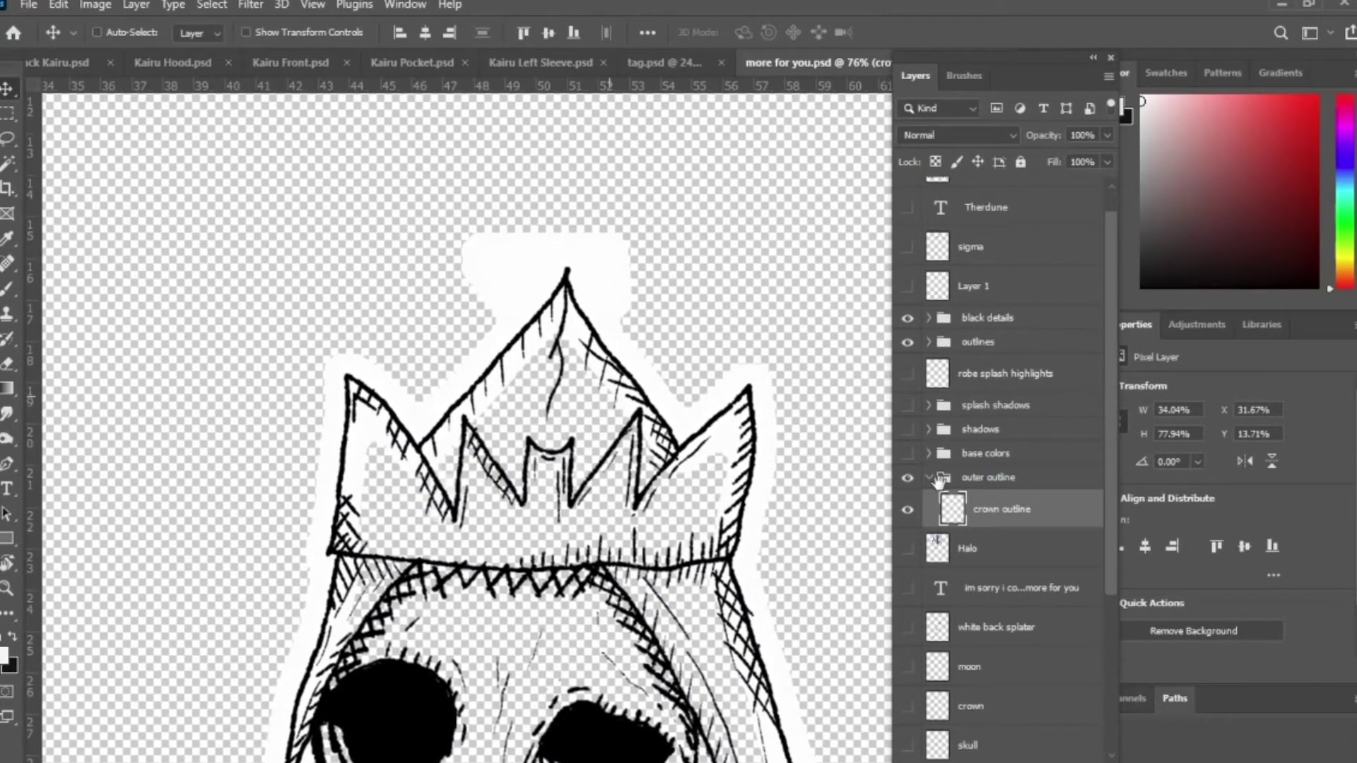
click(907, 478)
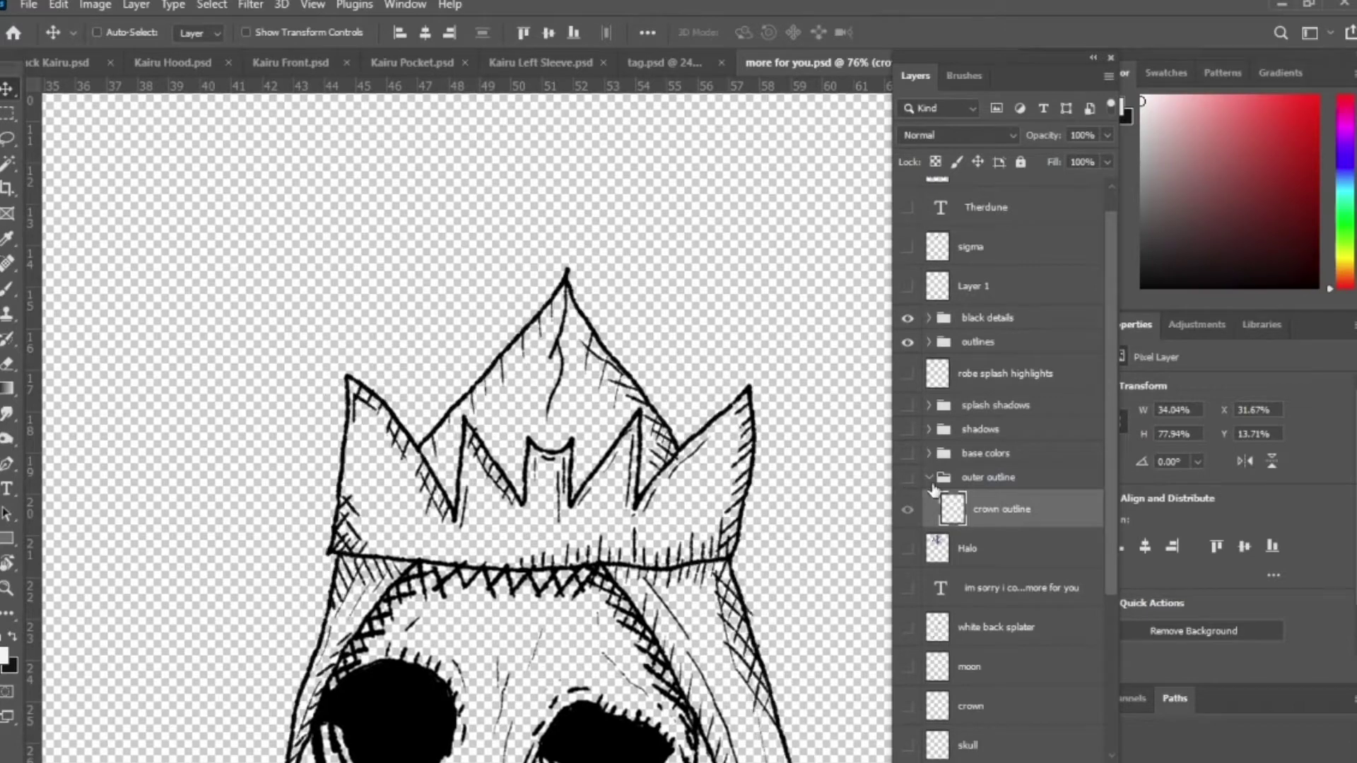
click(928, 478)
scroll(664, 541, down, 2)
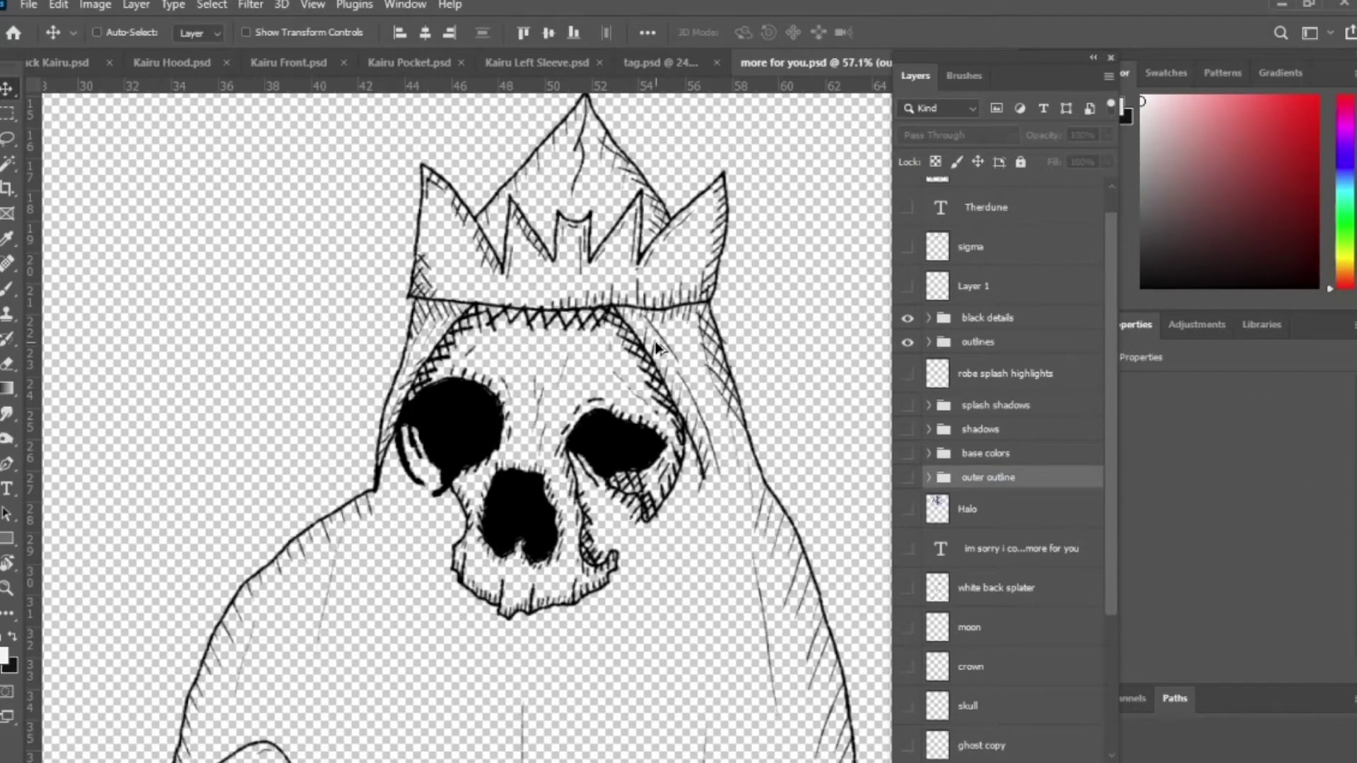
scroll(657, 361, down, 3)
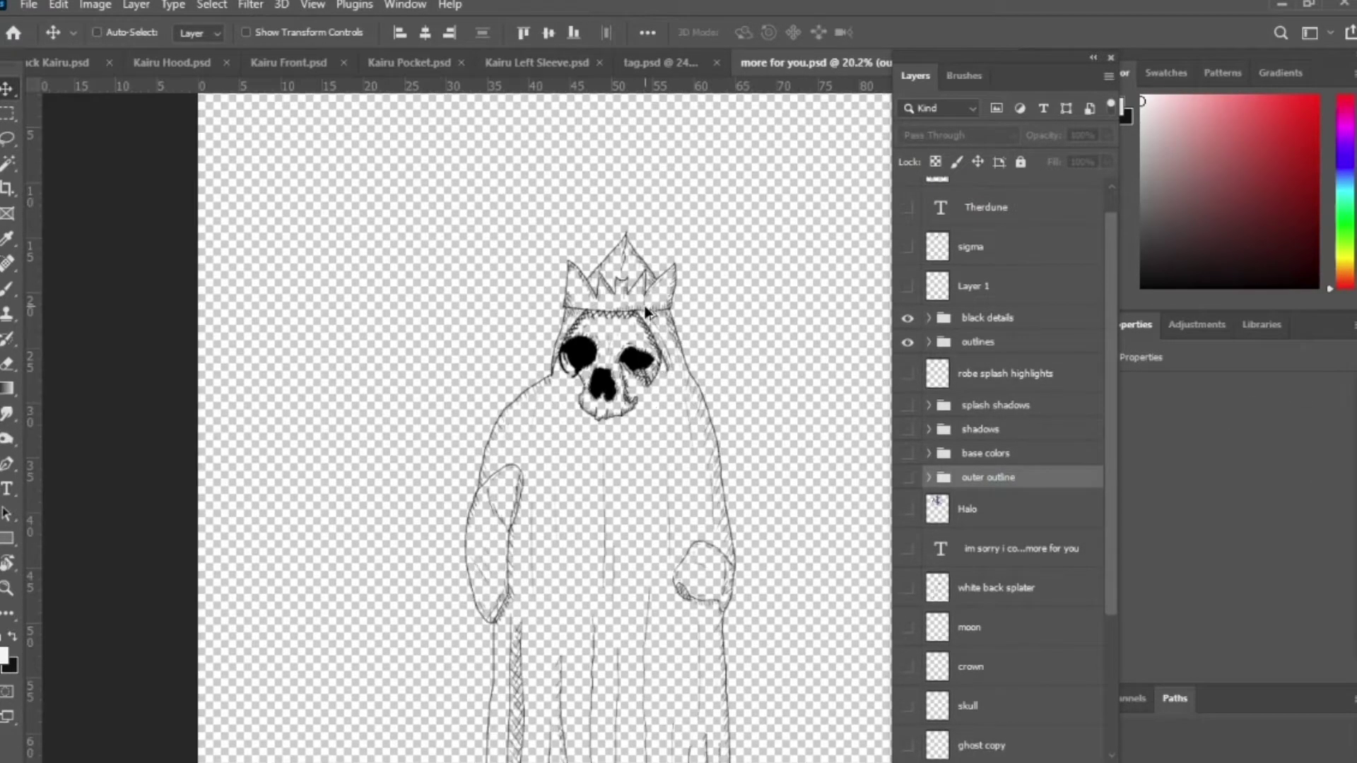
scroll(664, 156, up, 1)
scroll(620, 349, down, 3)
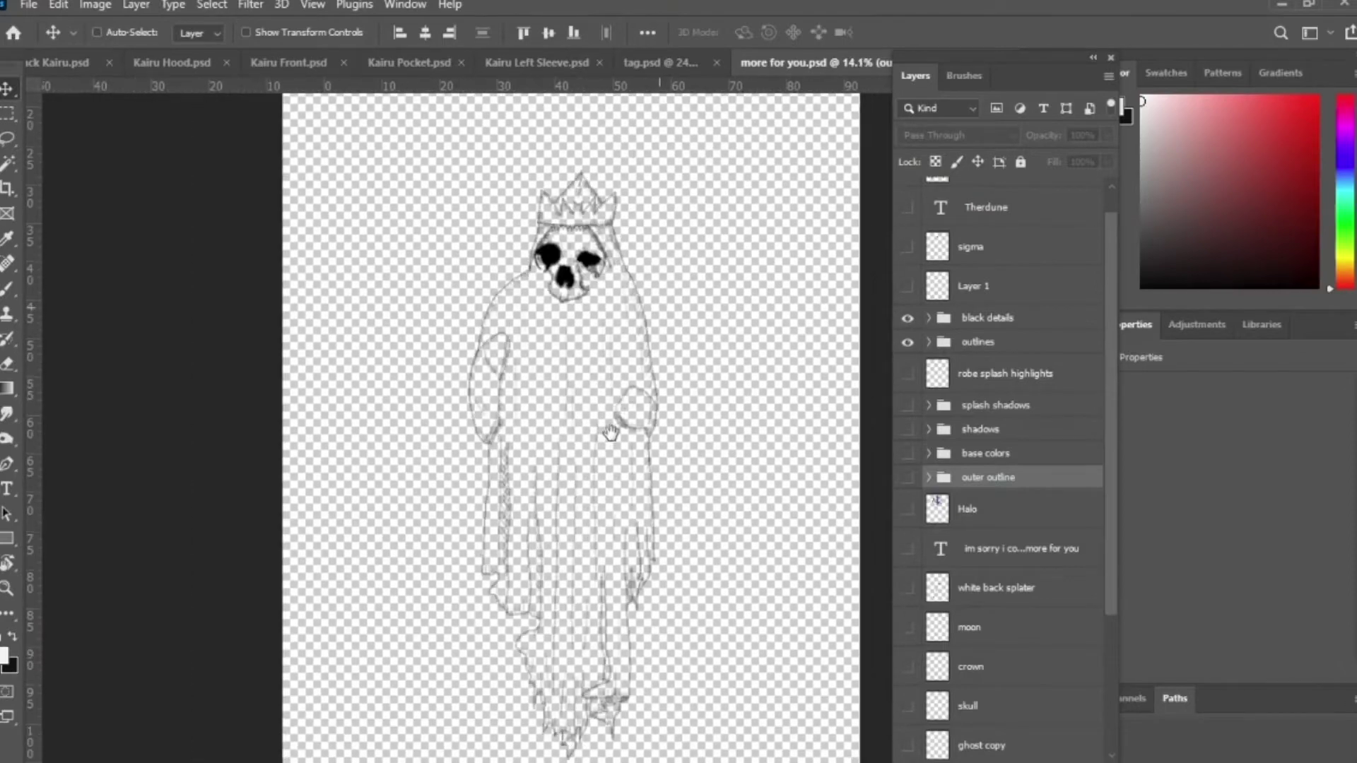
Save the line art as a PNG copy in the more for you folder and close more for you.psd.
click(29, 6)
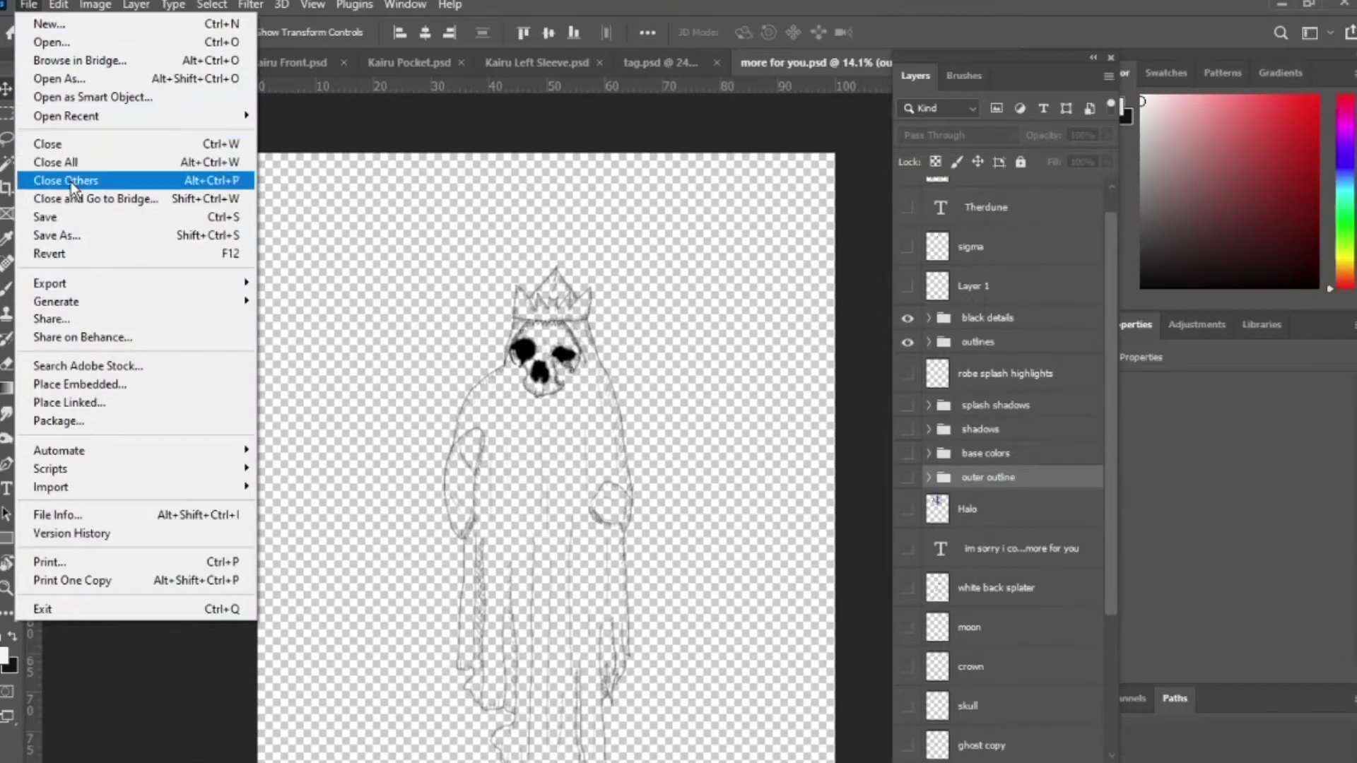
click(79, 228)
click(361, 474)
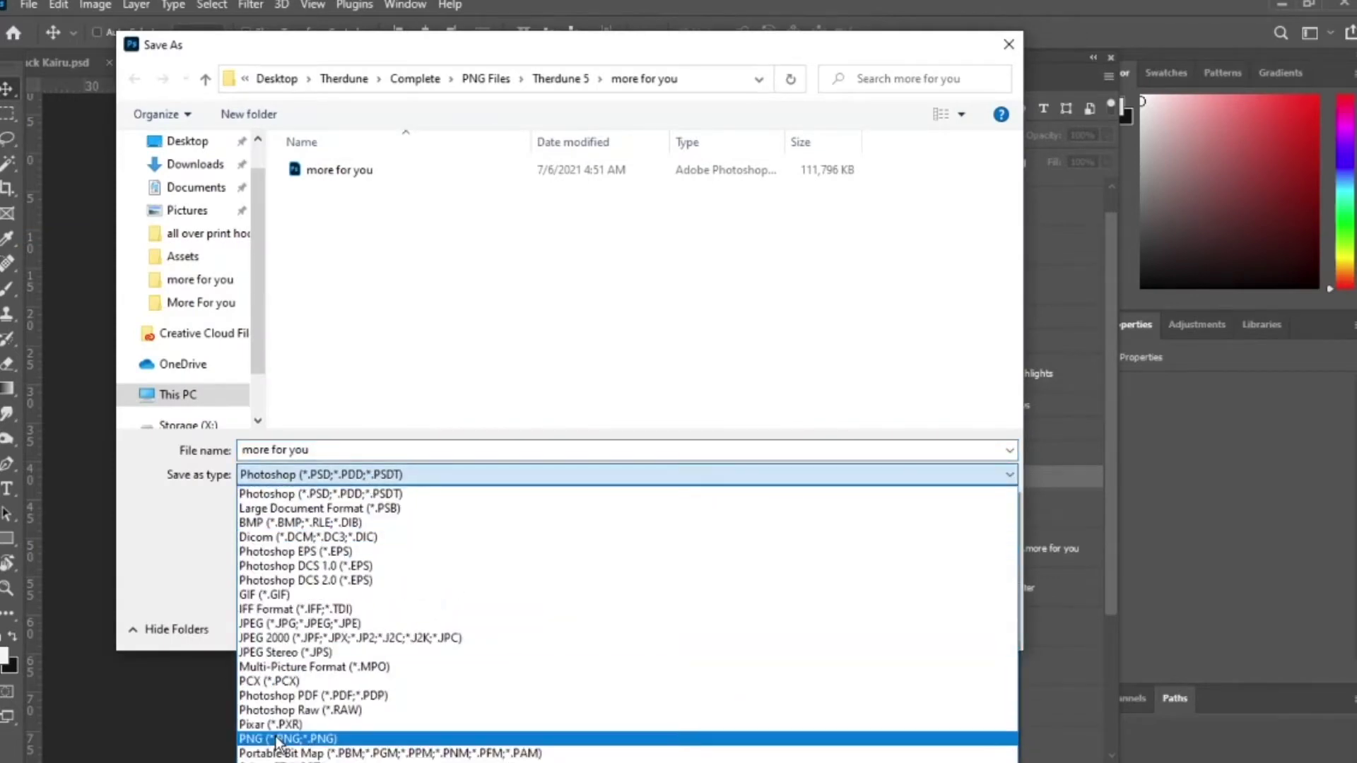
click(277, 739)
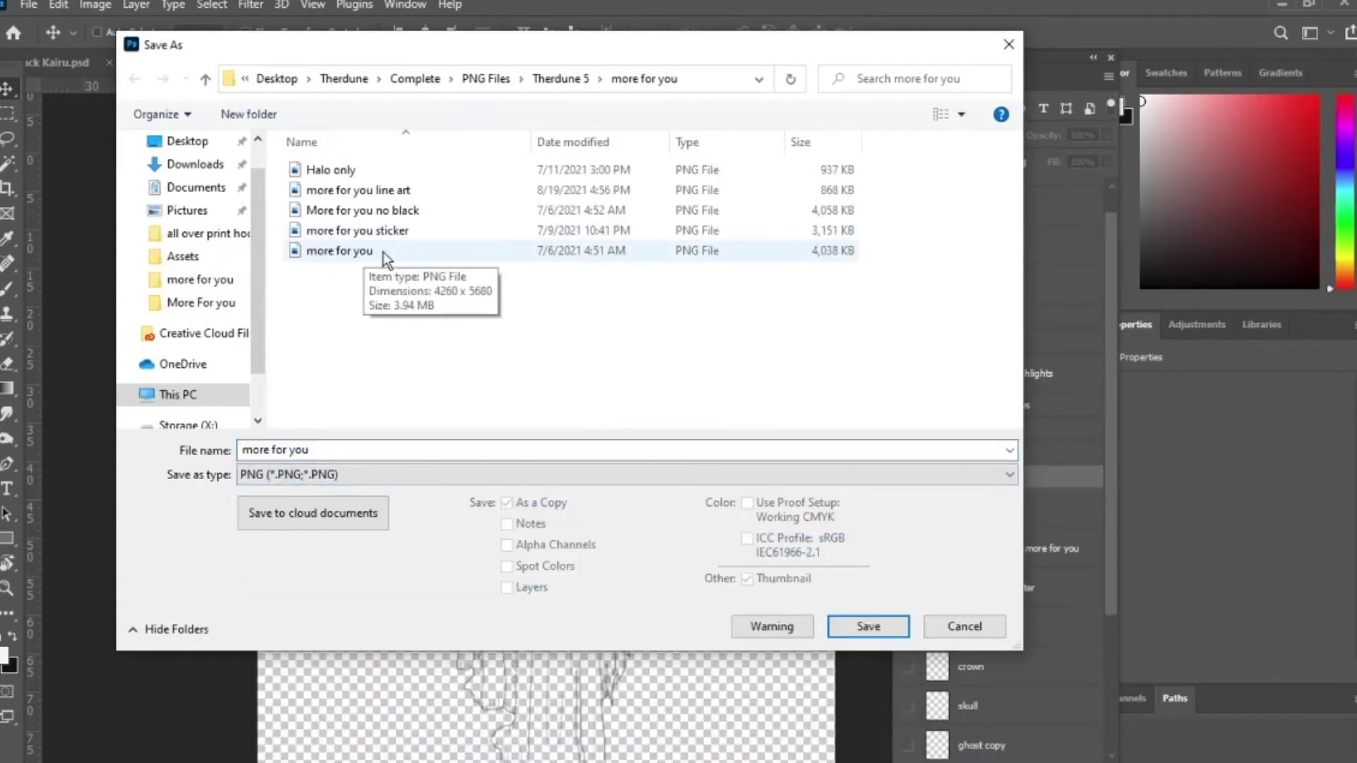
click(869, 626)
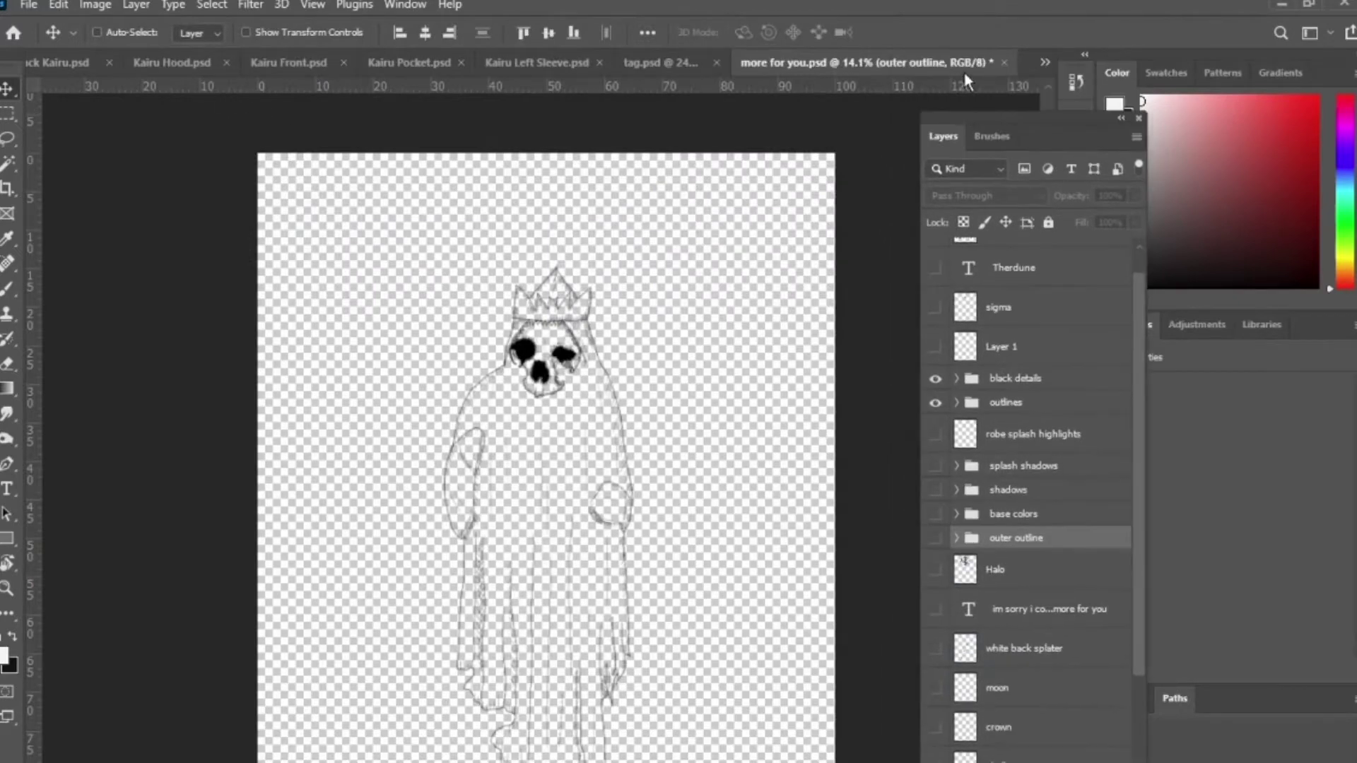
click(996, 63)
click(683, 314)
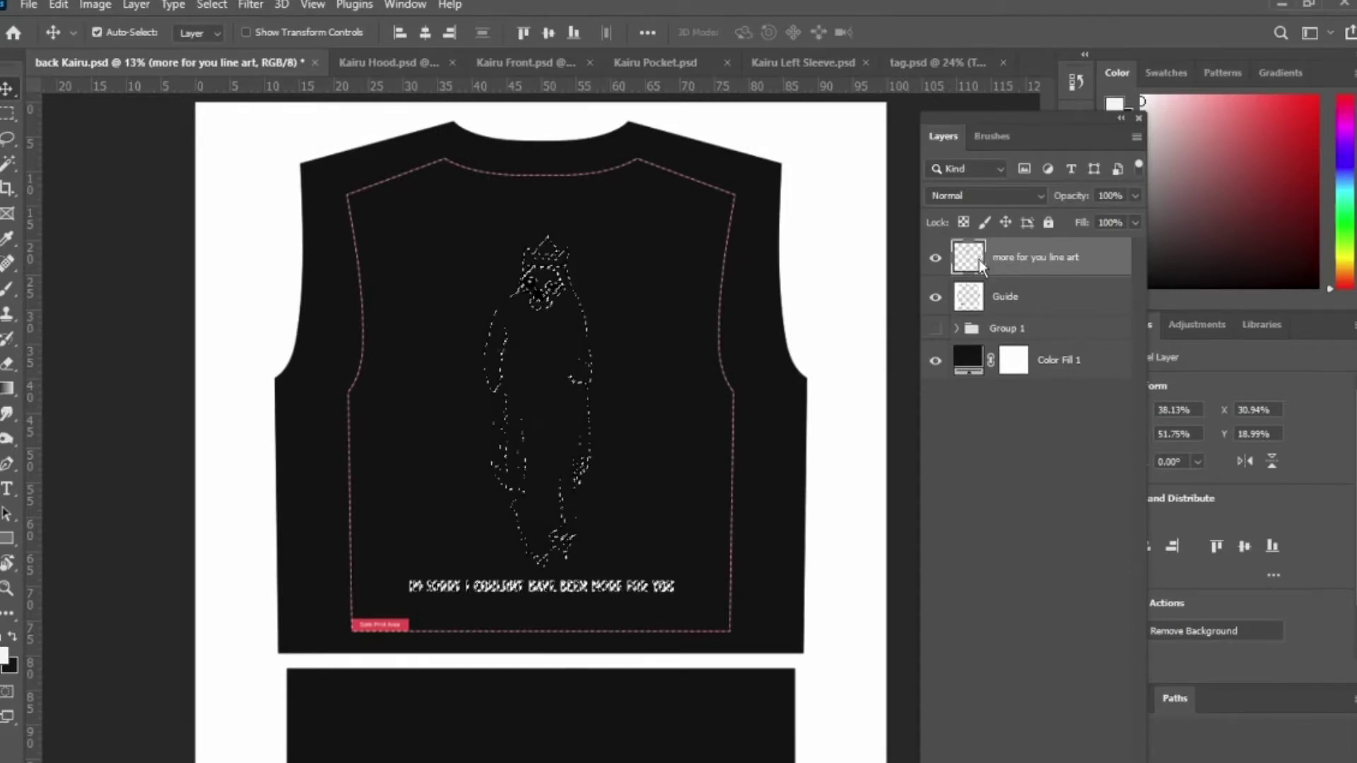
Paint the selected line art white and remove the line of text below the figure.
key(b)
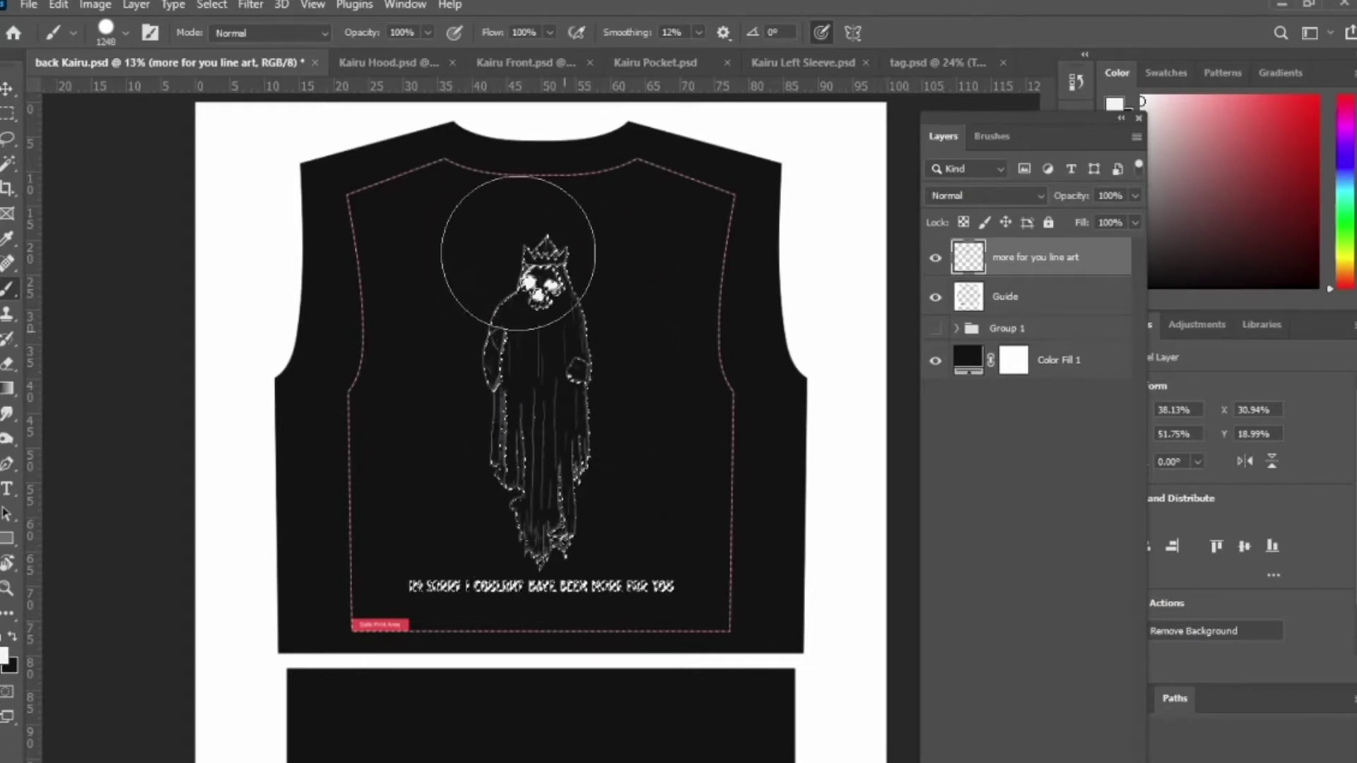
key(m)
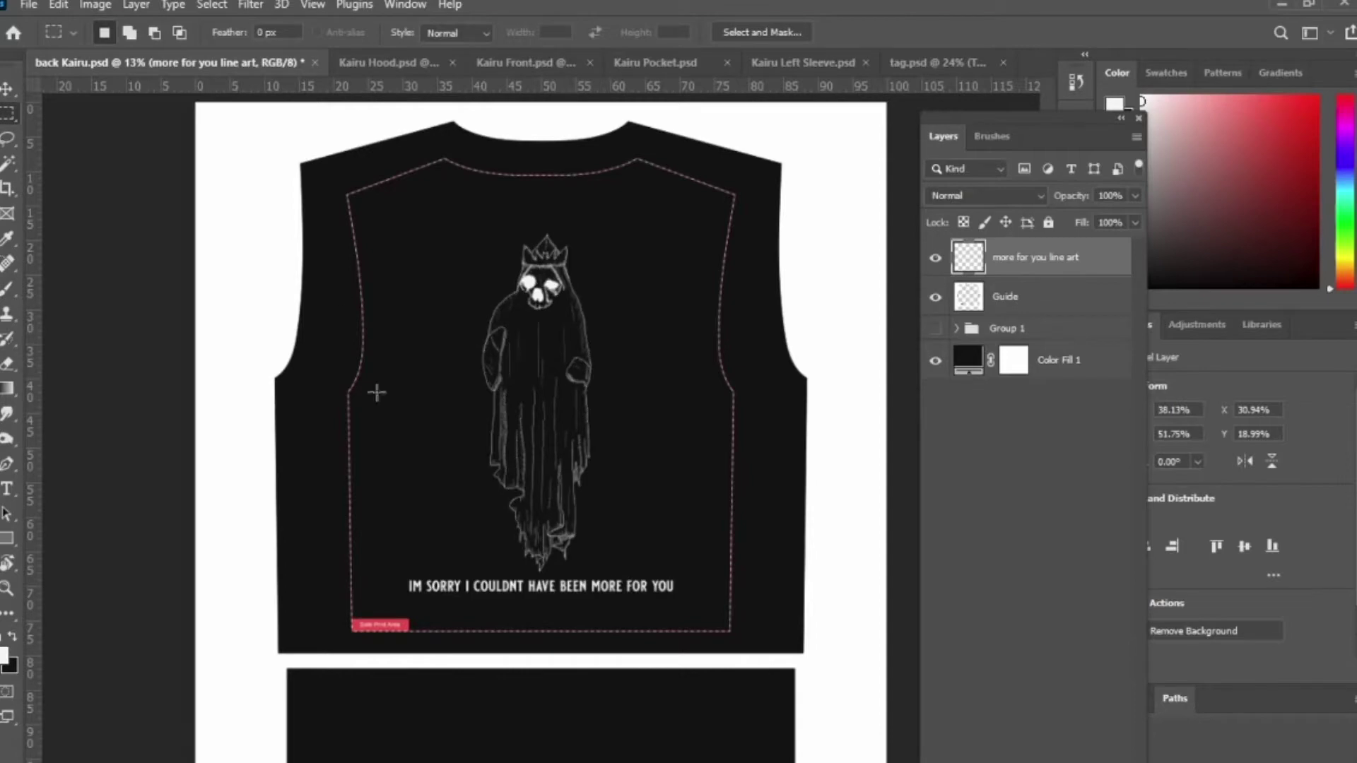
drag(680, 585, 703, 578)
drag(548, 534, 721, 522)
key(ctrl+d)
drag(595, 373, 574, 609)
drag(514, 437, 585, 358)
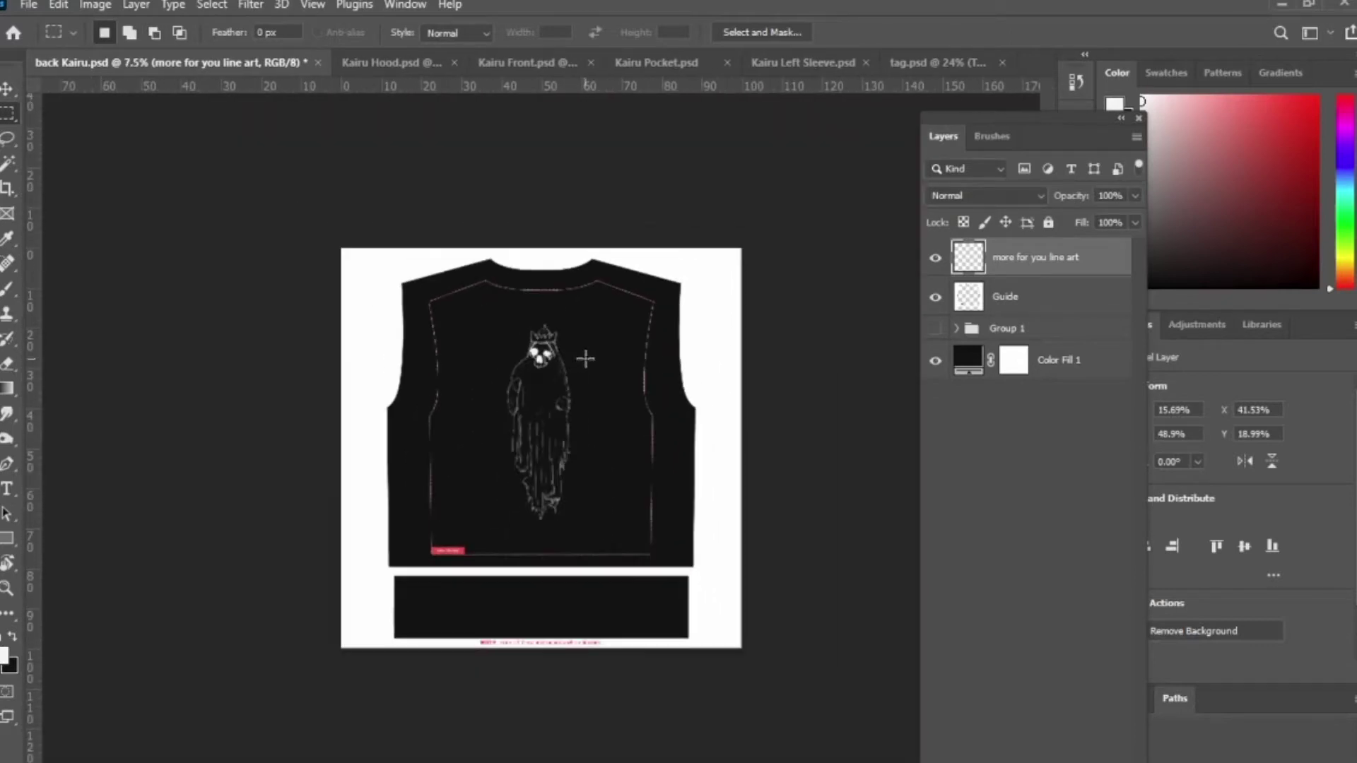
Scale the line art to about 283% and position it with the crown just inside the safe print area's upper edge.
key(ctrl+t)
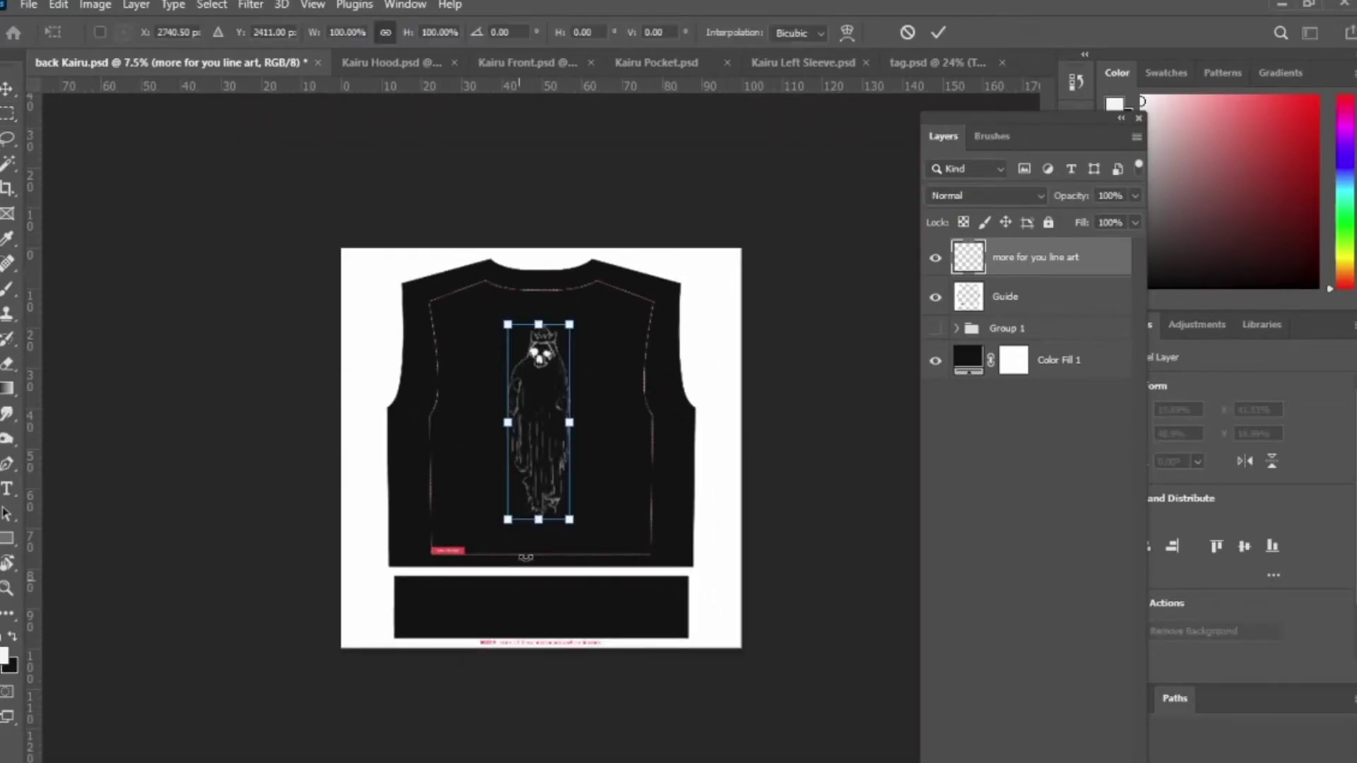
drag(538, 519, 554, 681)
drag(538, 323, 541, 382)
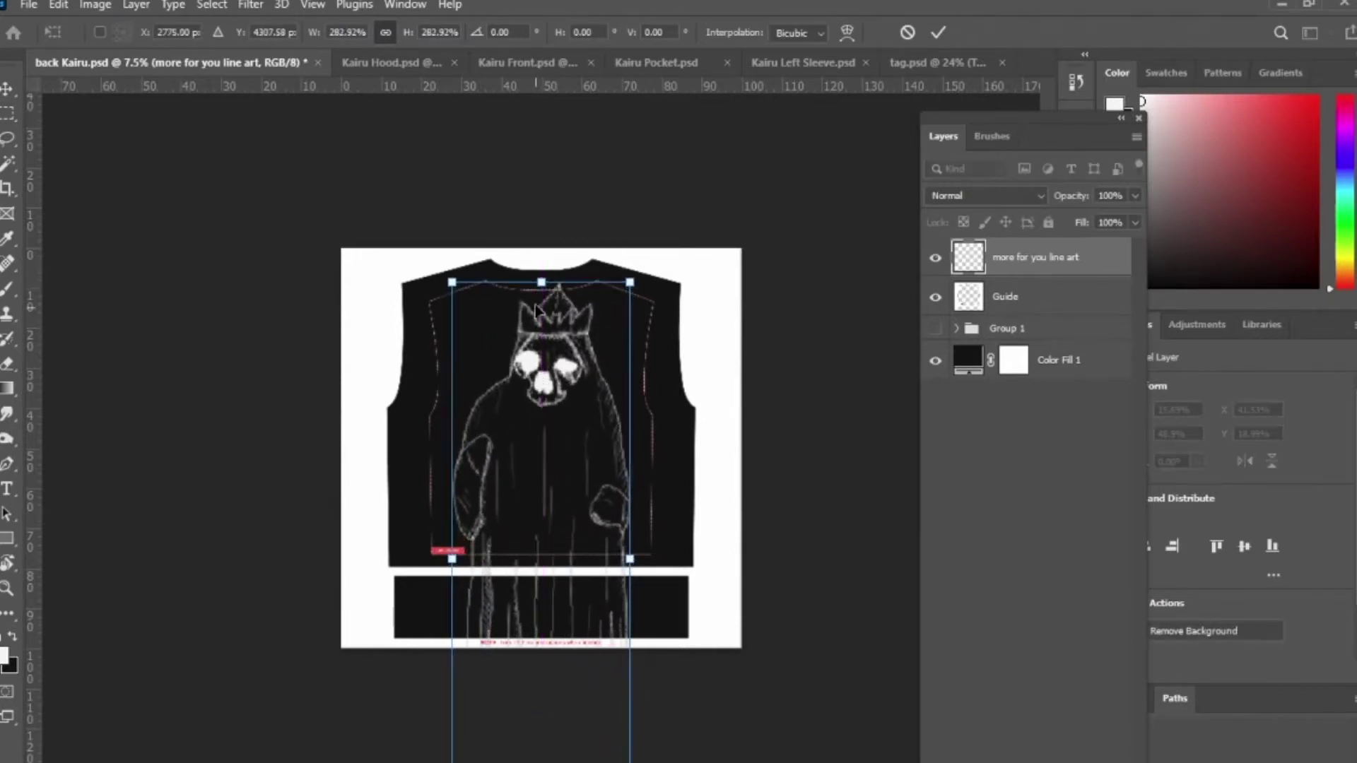
mouse_move(541, 278)
mouse_down()
mouse_move(541, 311)
mouse_move(541, 299)
mouse_up()
click(938, 32)
Draw a rectangle about 2187 px wide and 3132 px high over the figure, from the crown to the hands.
scroll(566, 389, up, 5)
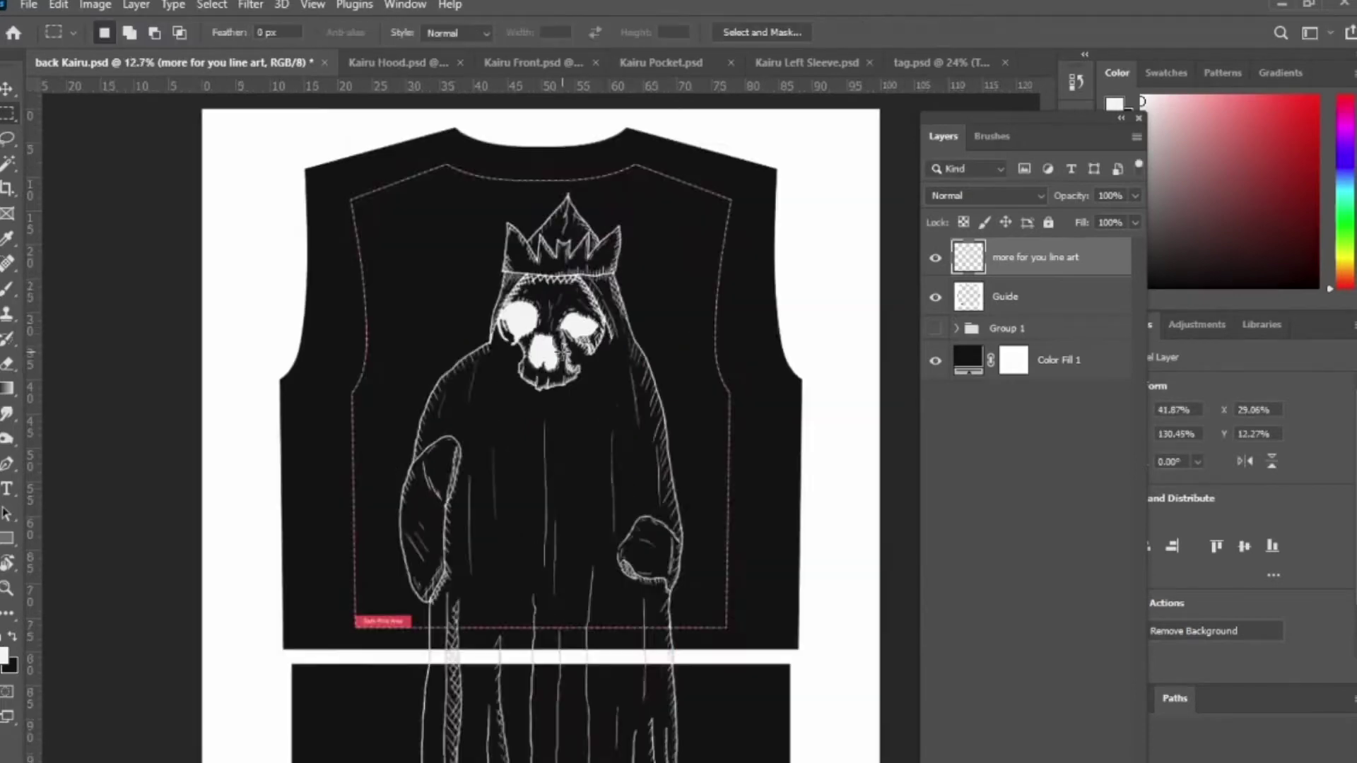
scroll(612, 431, down, 2)
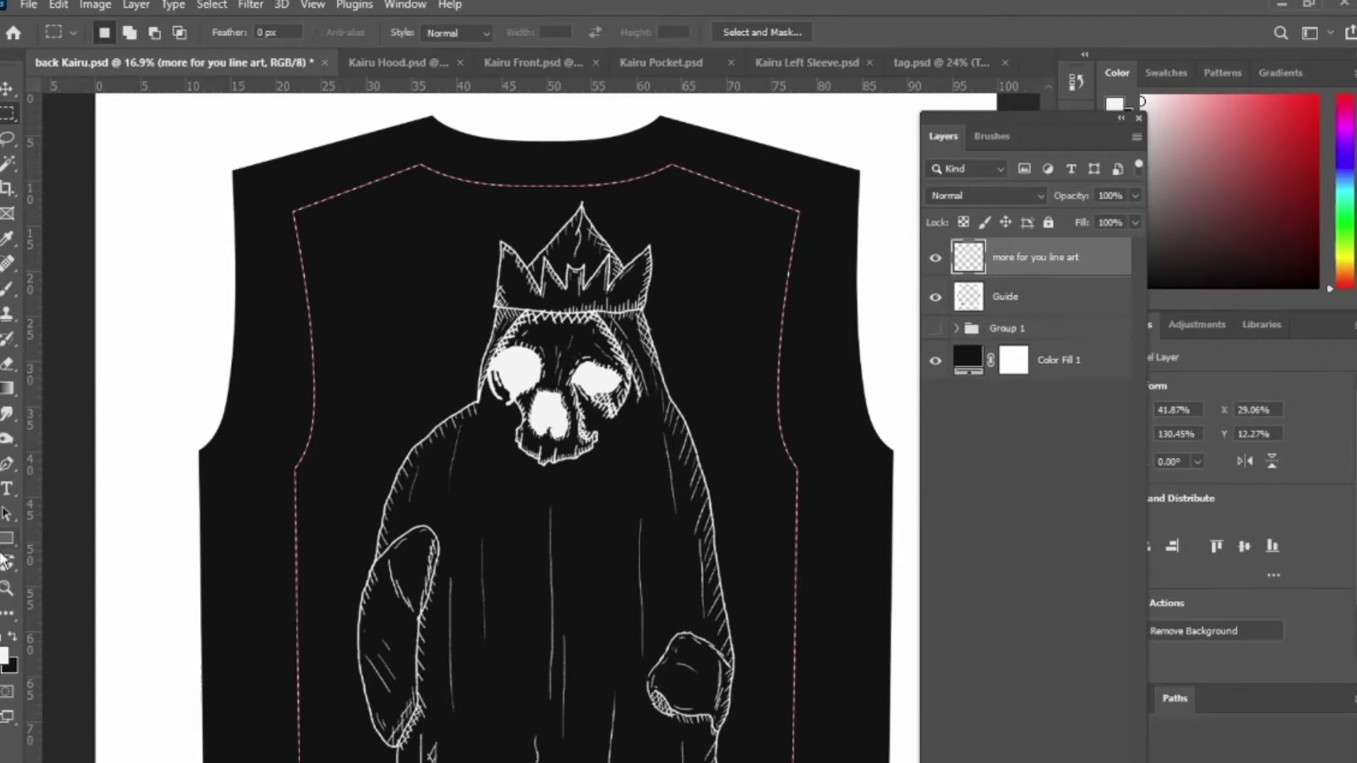
click(7, 538)
drag(396, 245, 728, 735)
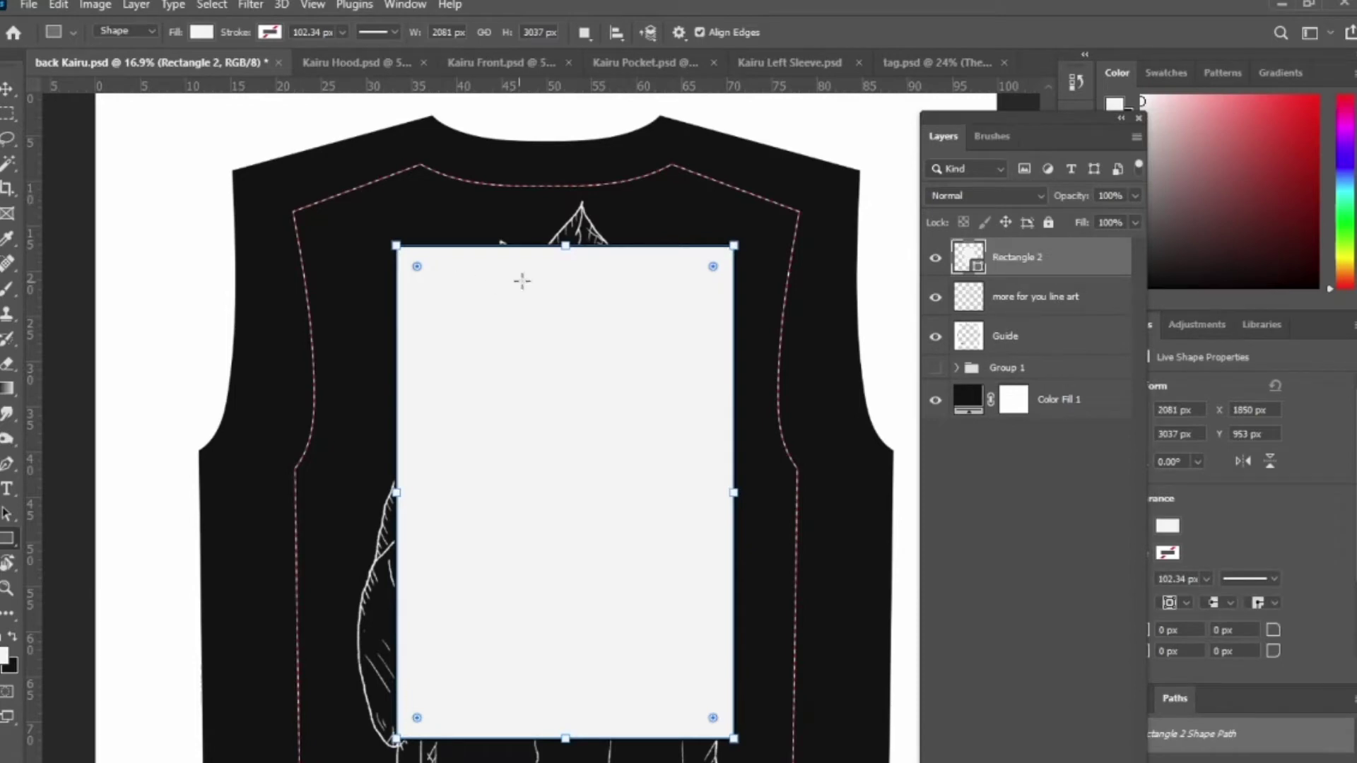
drag(564, 246, 563, 230)
drag(396, 485, 379, 481)
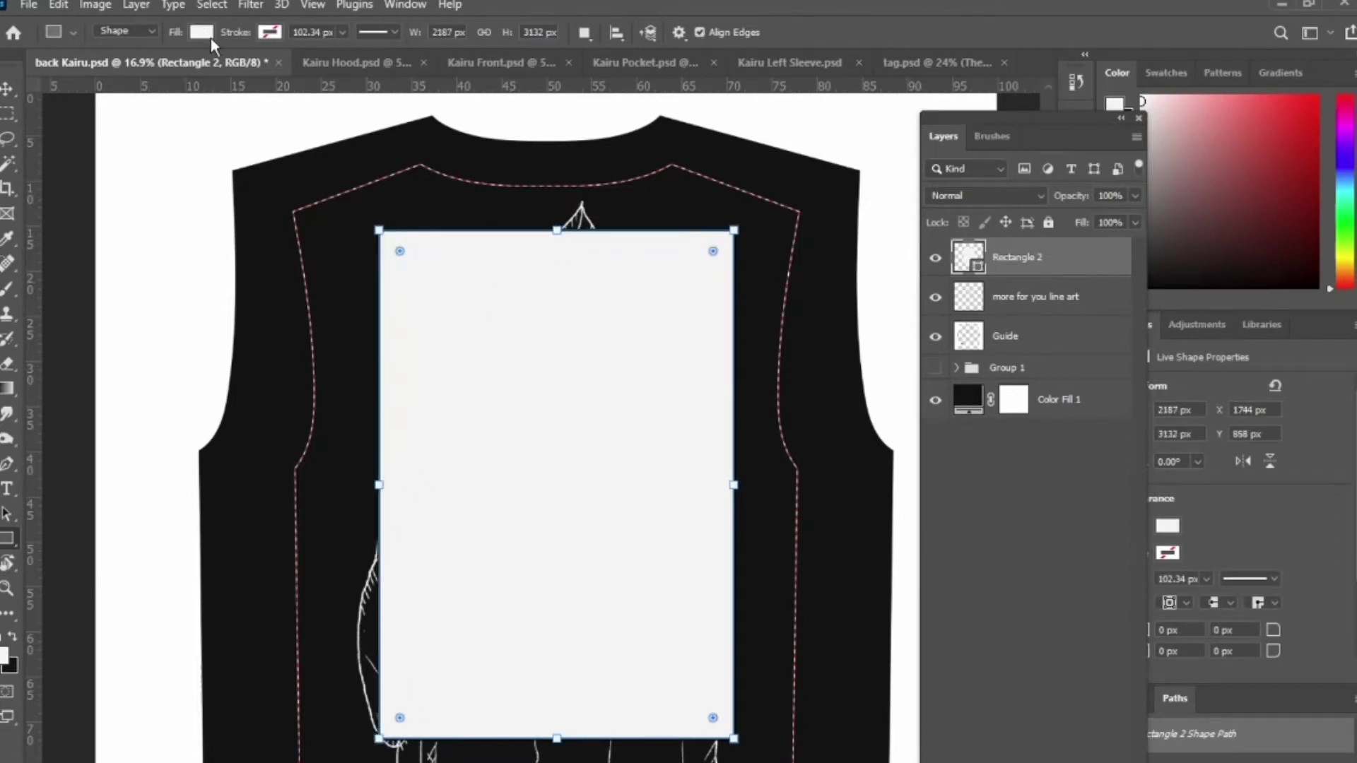
Remove the rectangle's fill and give it a white stroke 40 px wide.
click(202, 34)
click(89, 68)
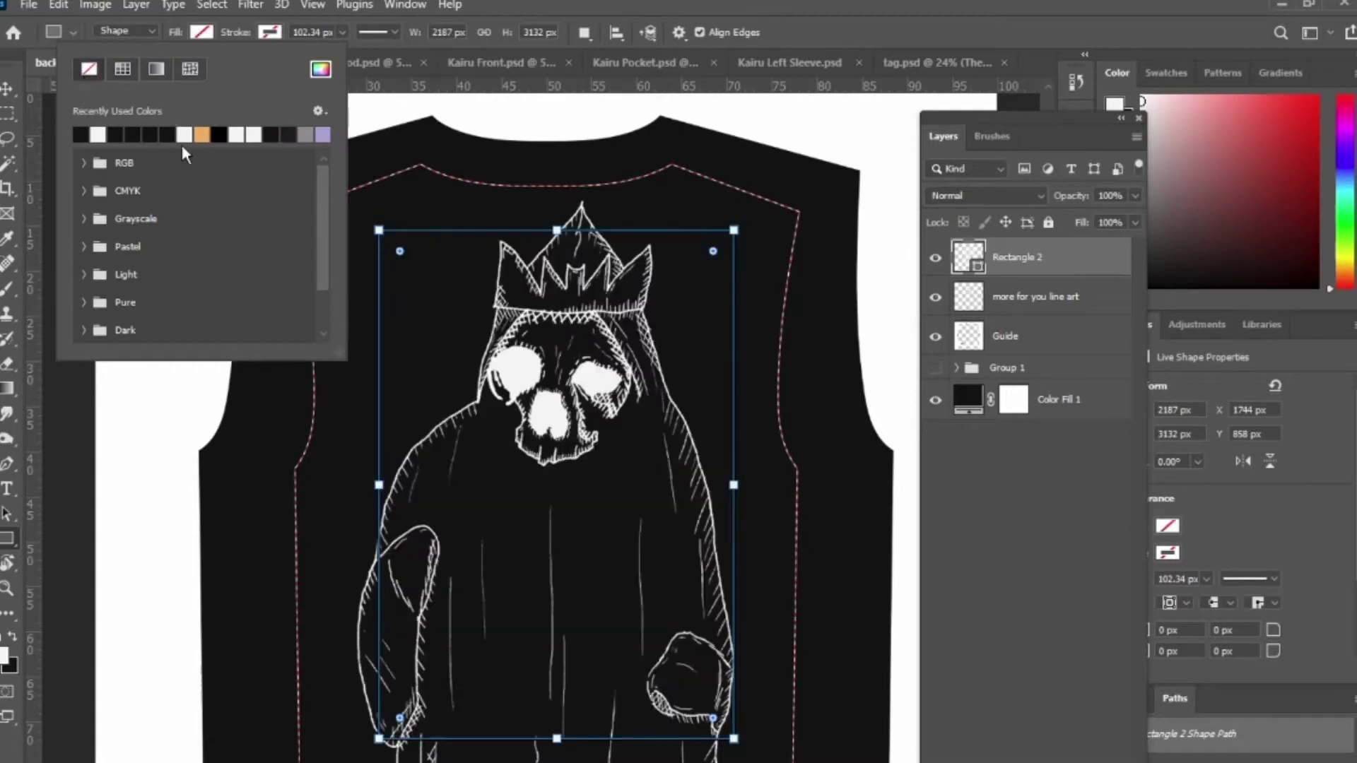
click(269, 32)
click(166, 134)
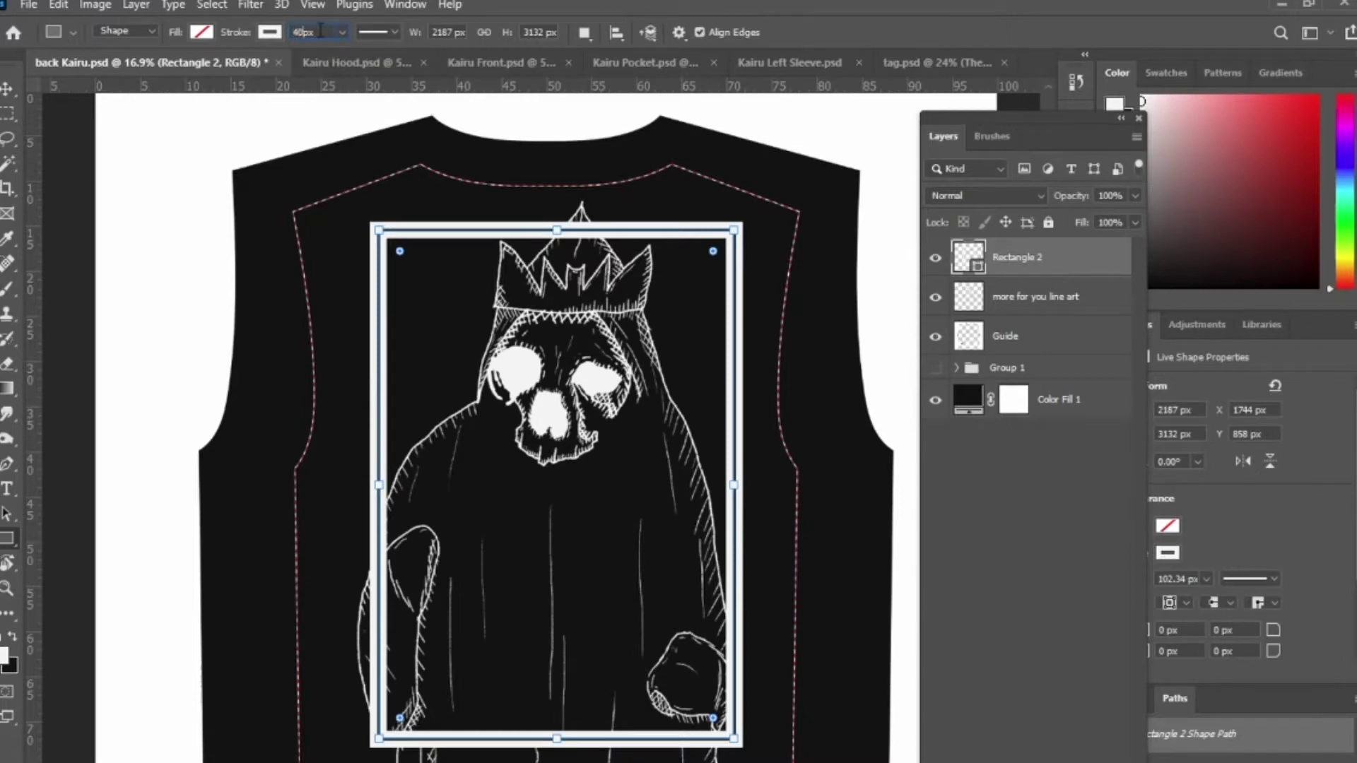
key(Return)
Resize the rectangle frame to about 2022 by 2931 px so the crown and sleeves extend past its edges.
drag(556, 230, 556, 244)
drag(732, 493, 716, 493)
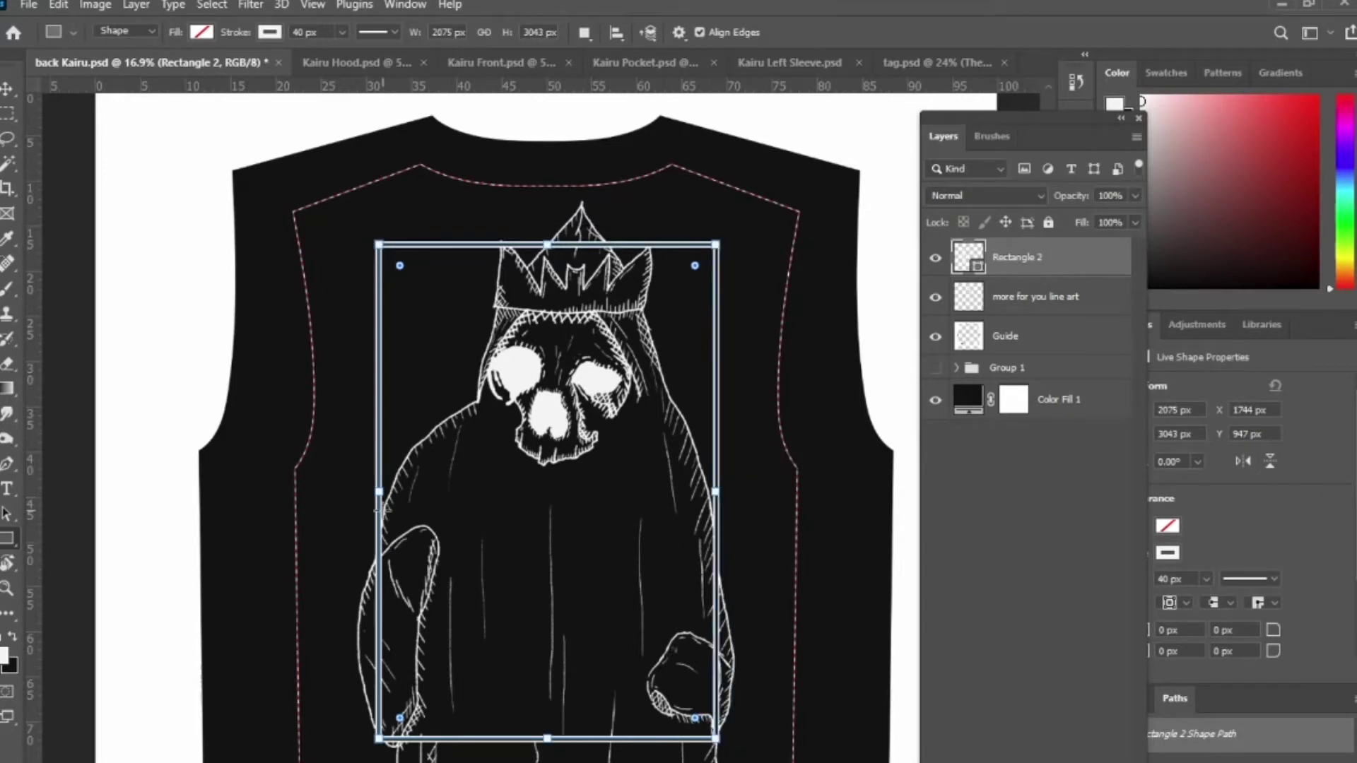
drag(380, 491, 388, 492)
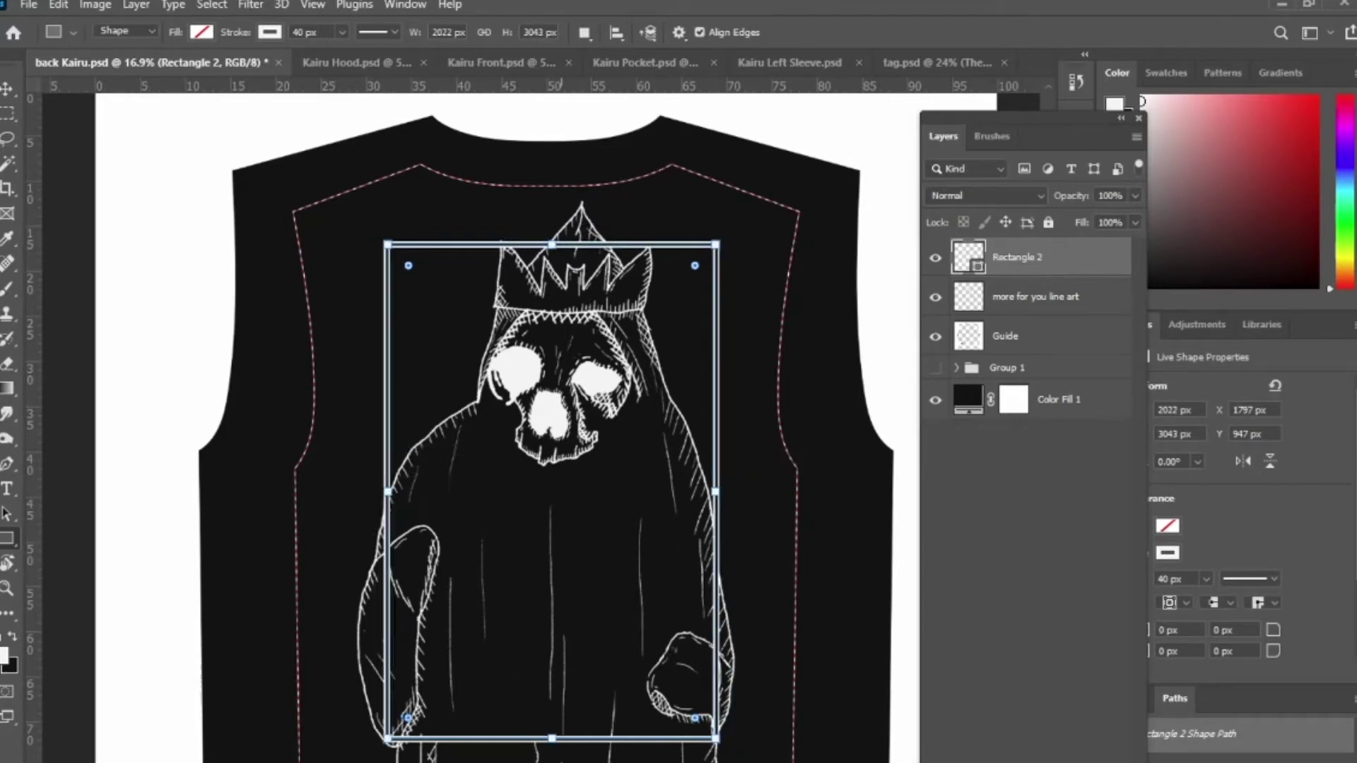
drag(549, 740, 551, 721)
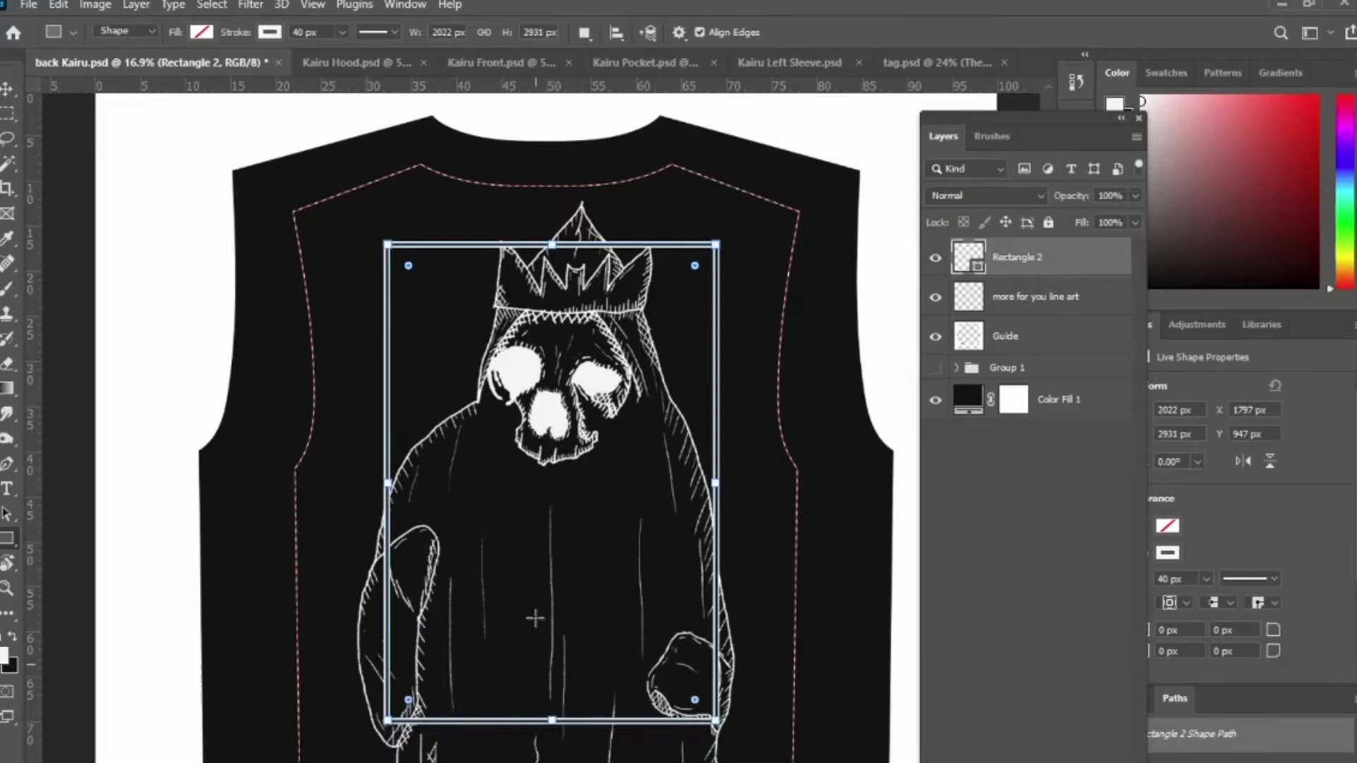
click(9, 90)
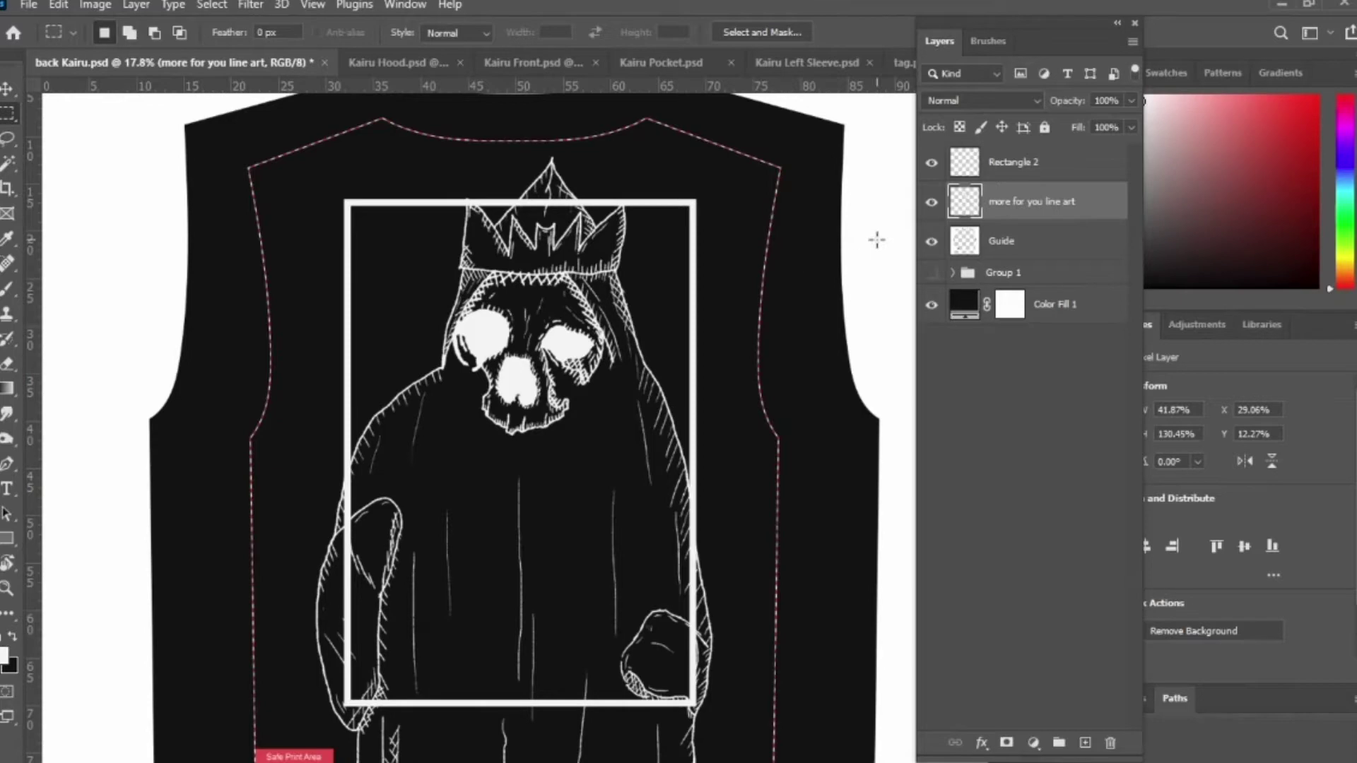
Load the more for you line art layer as a selection and expand it by 20 pixels.
ctrl+click(967, 212)
click(212, 5)
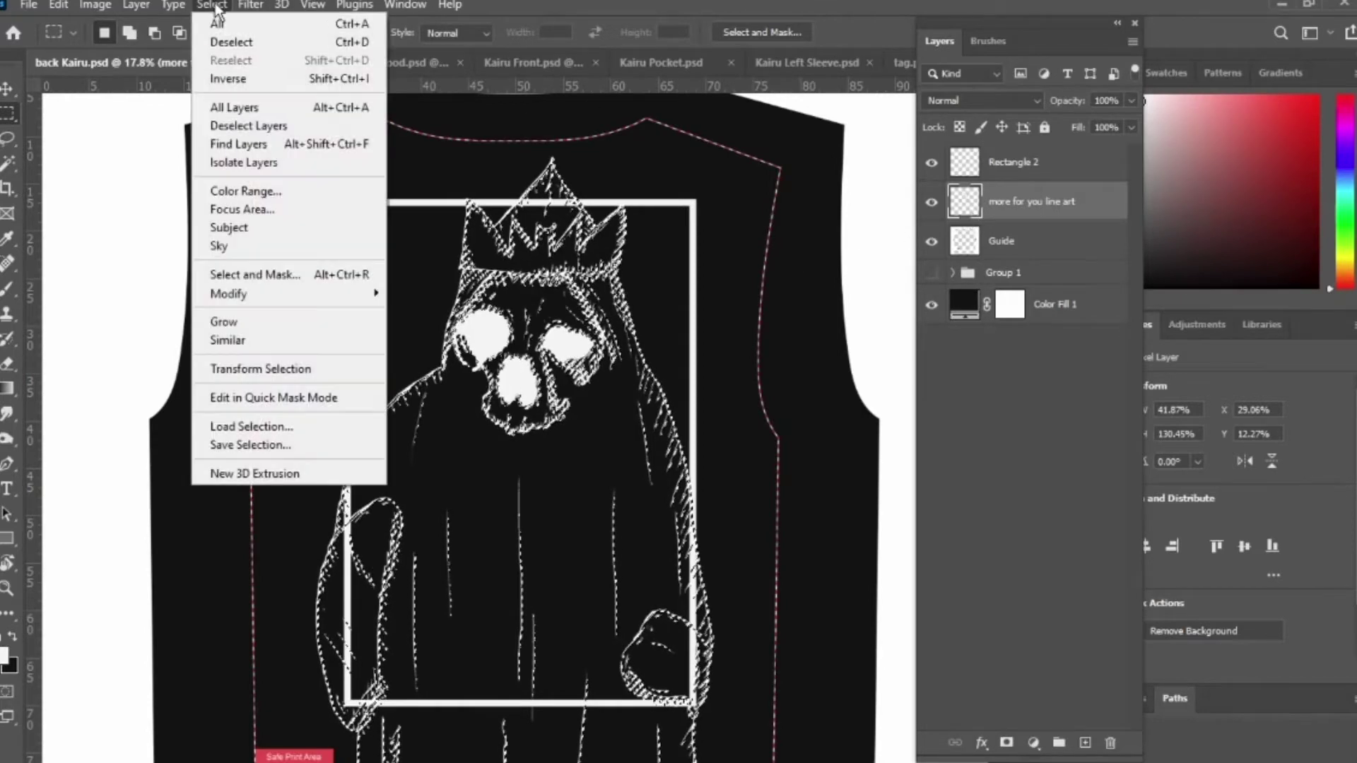
mouse_move(291, 293)
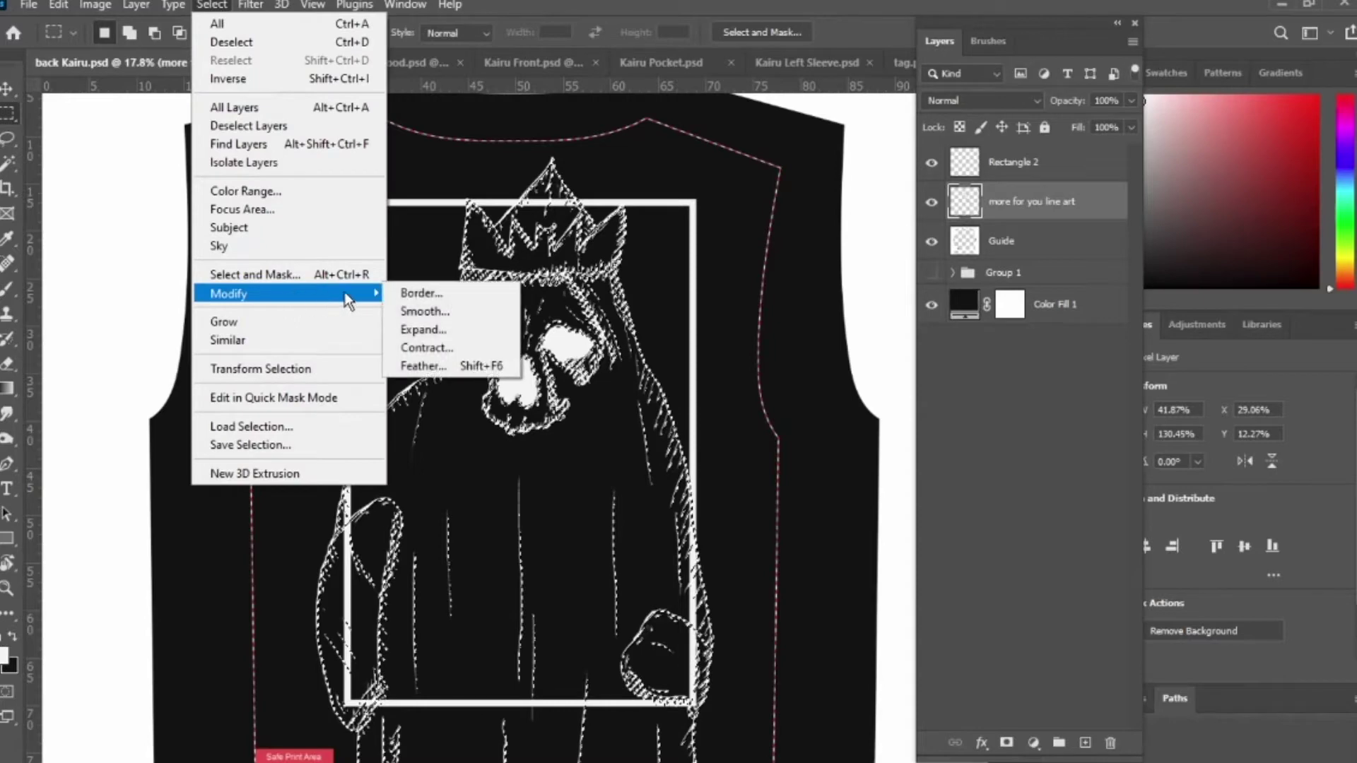
click(453, 329)
text(20)
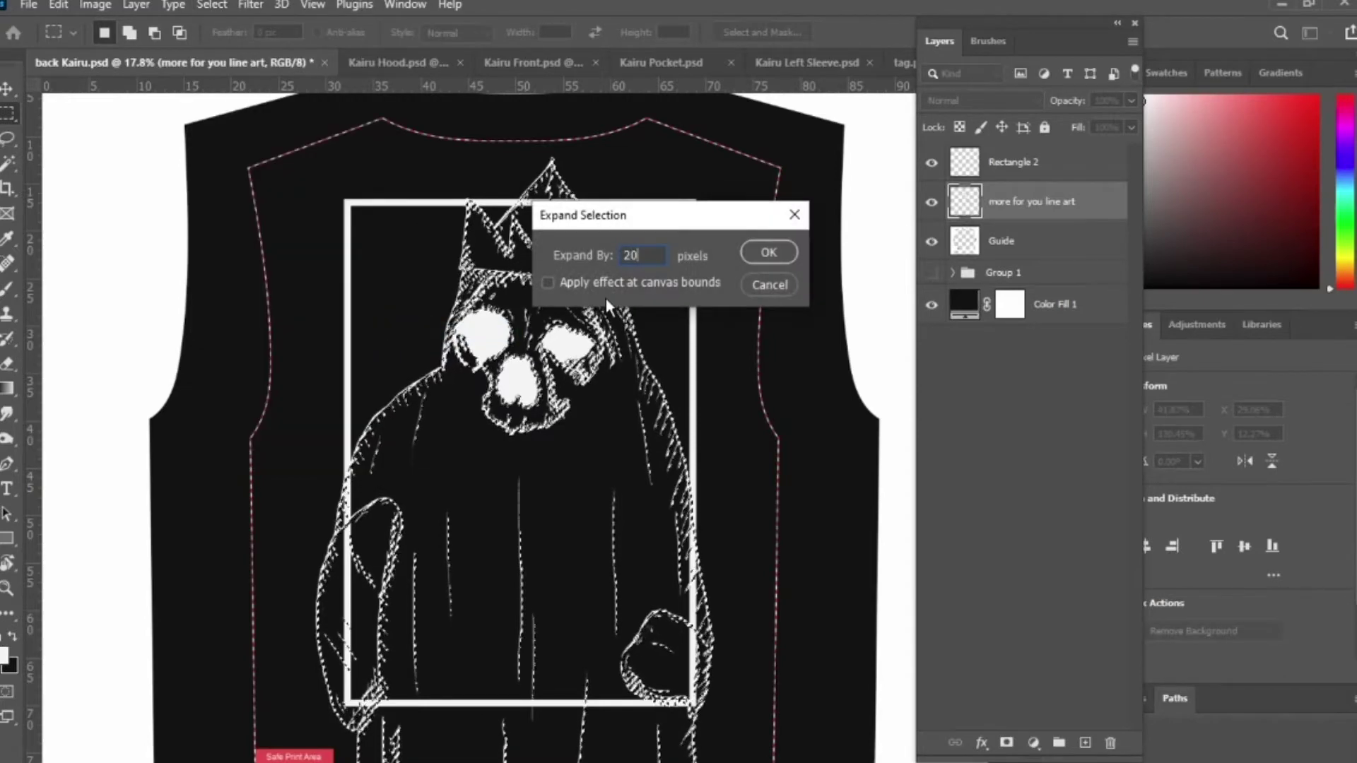
key(Return)
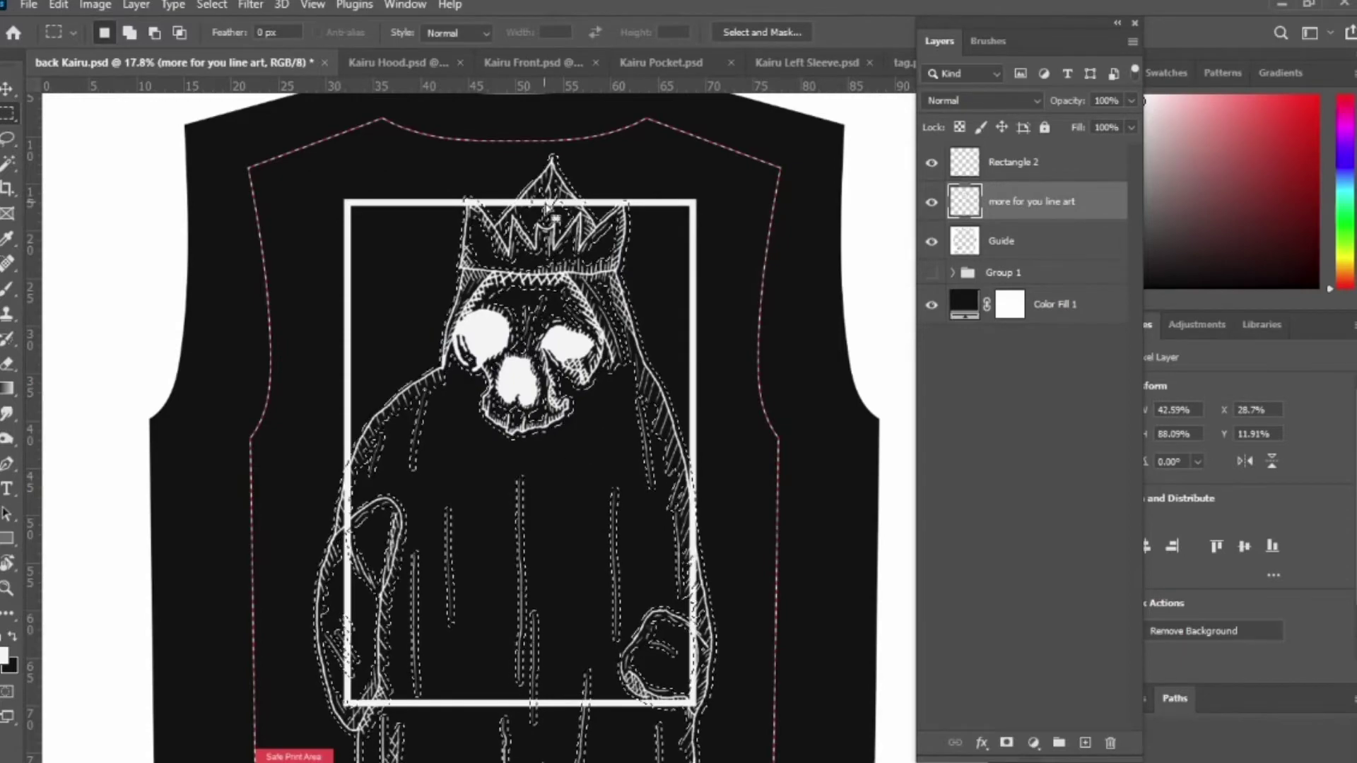
Subtract the robe fold lines crossing the frame's lower edge from the selection, and delete the remaining selected area from the Rectangle 2 layer.
scroll(554, 216, up, 6)
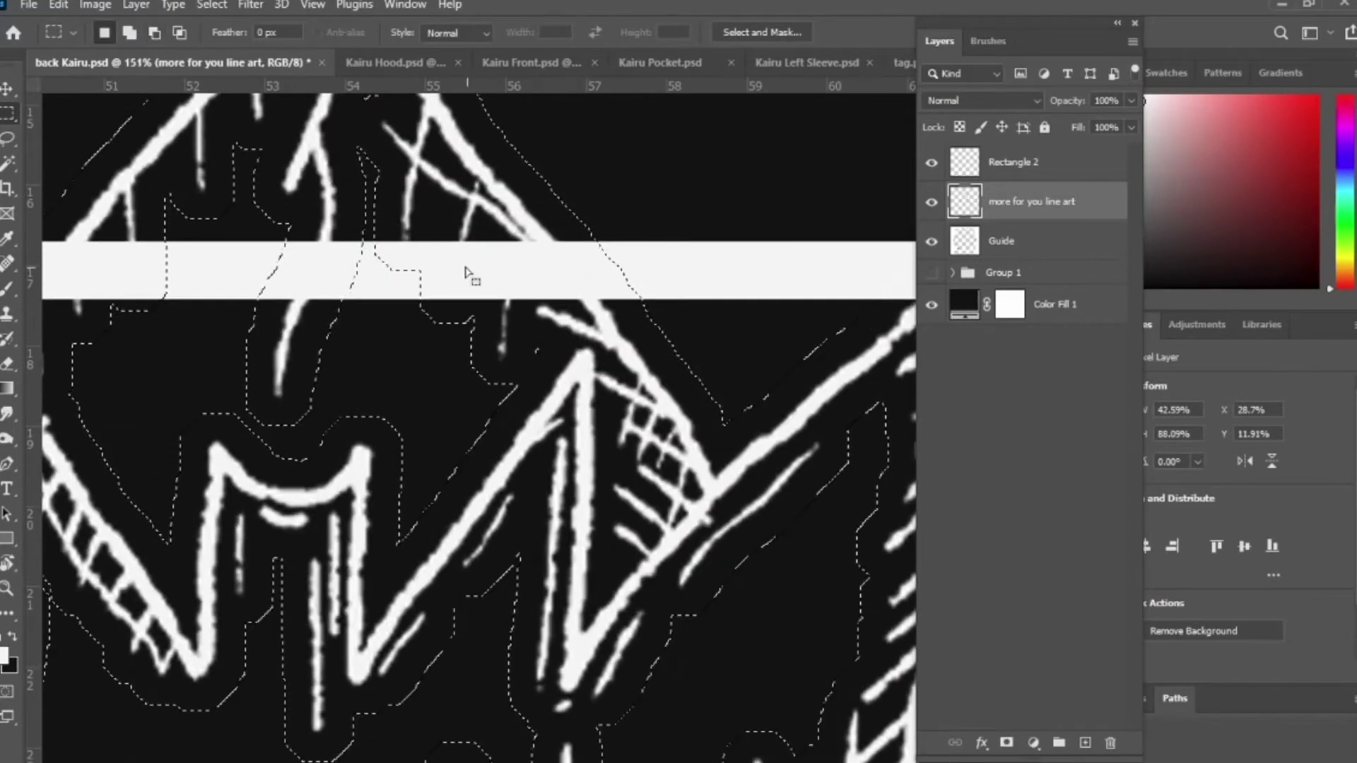
scroll(599, 272, down, 6)
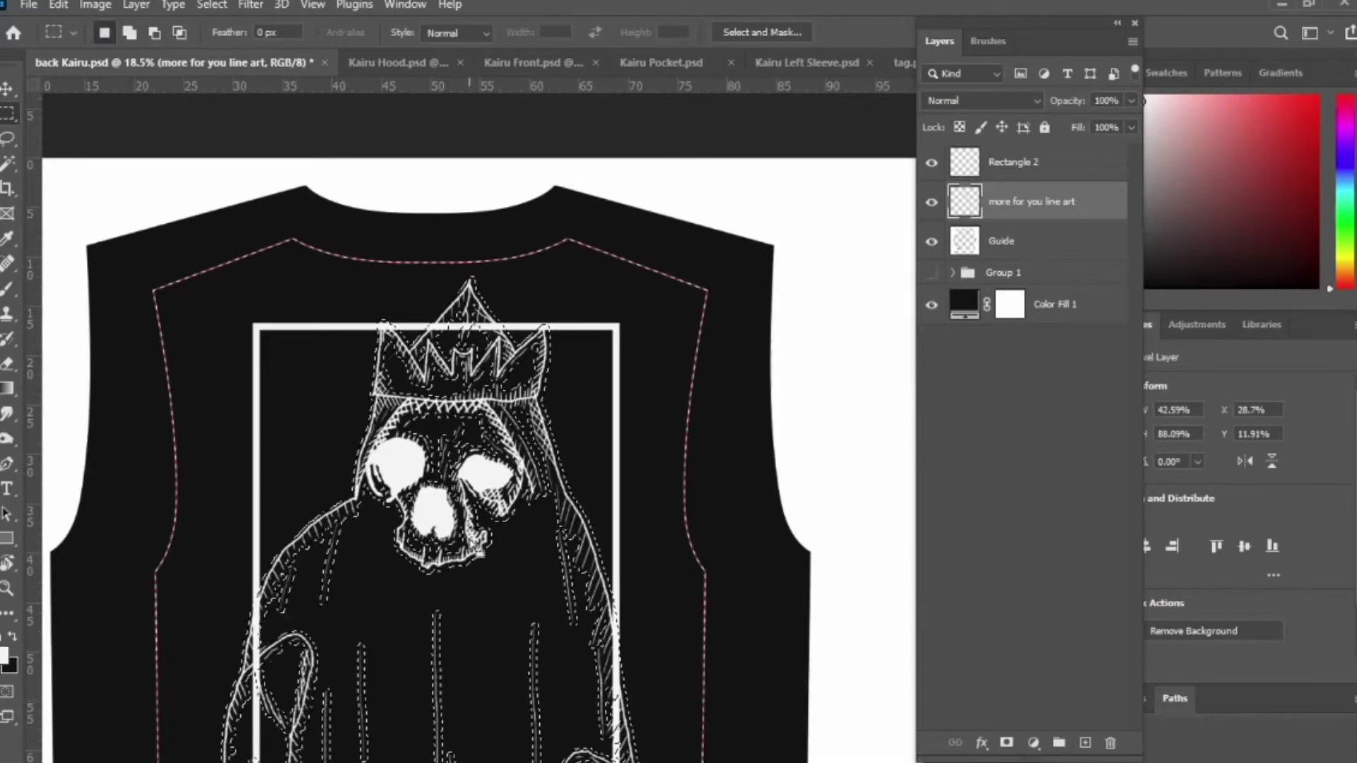
scroll(485, 366, down, 5)
scroll(467, 431, up, 3)
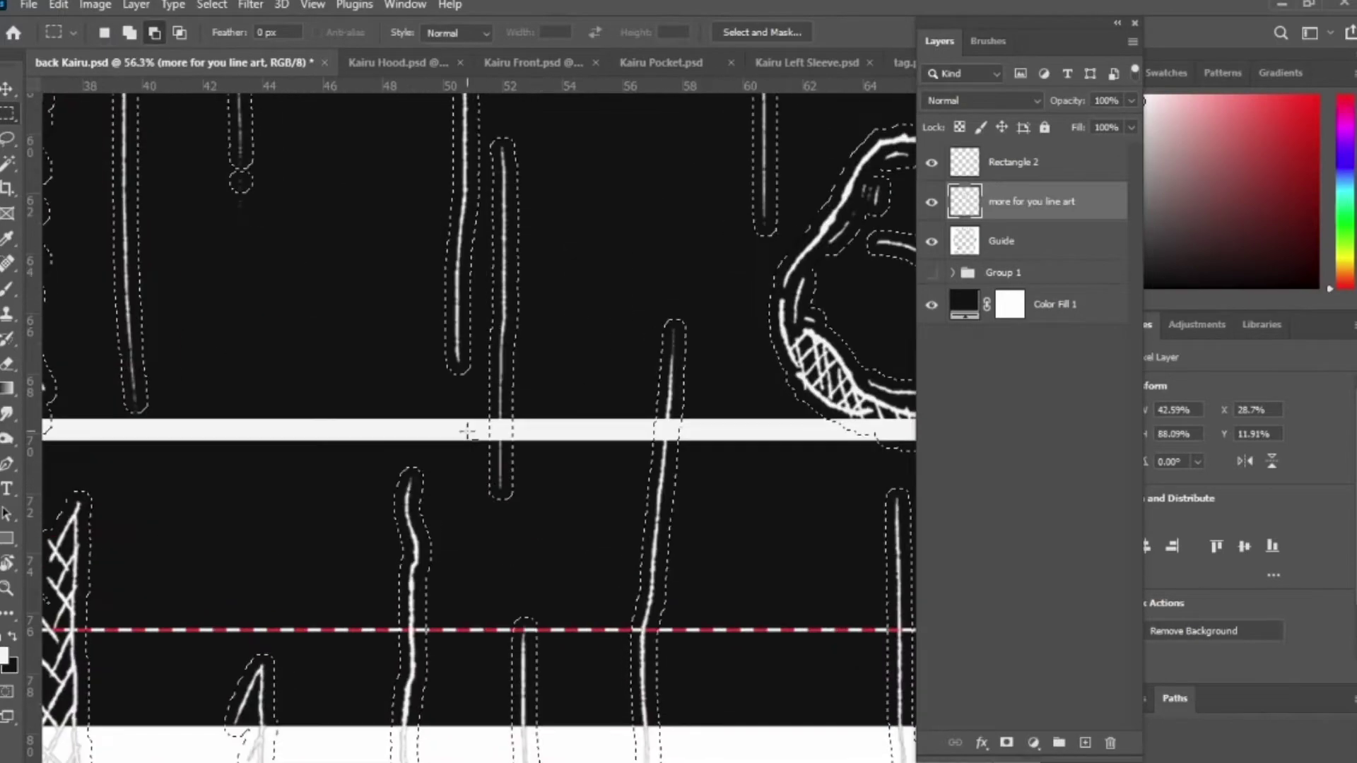
scroll(467, 431, up, 2)
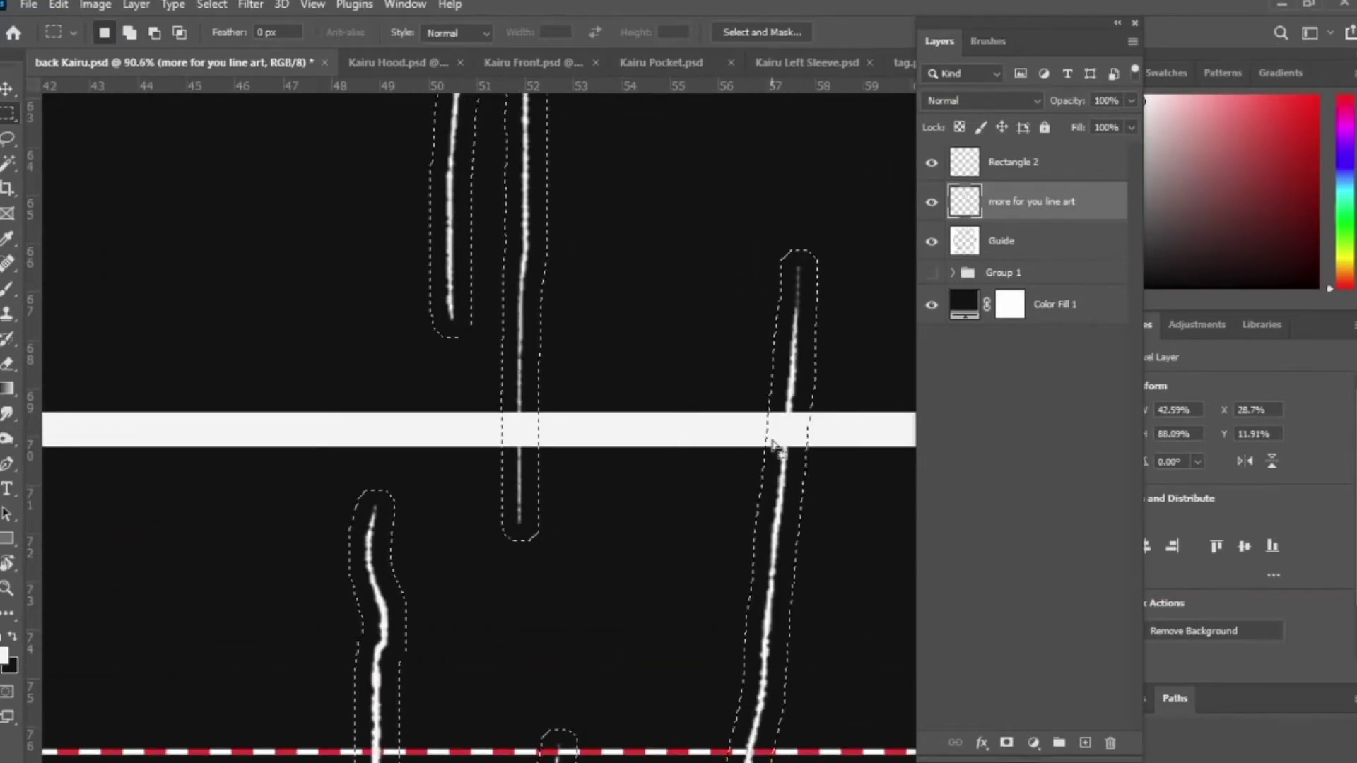
scroll(603, 394, down, 4)
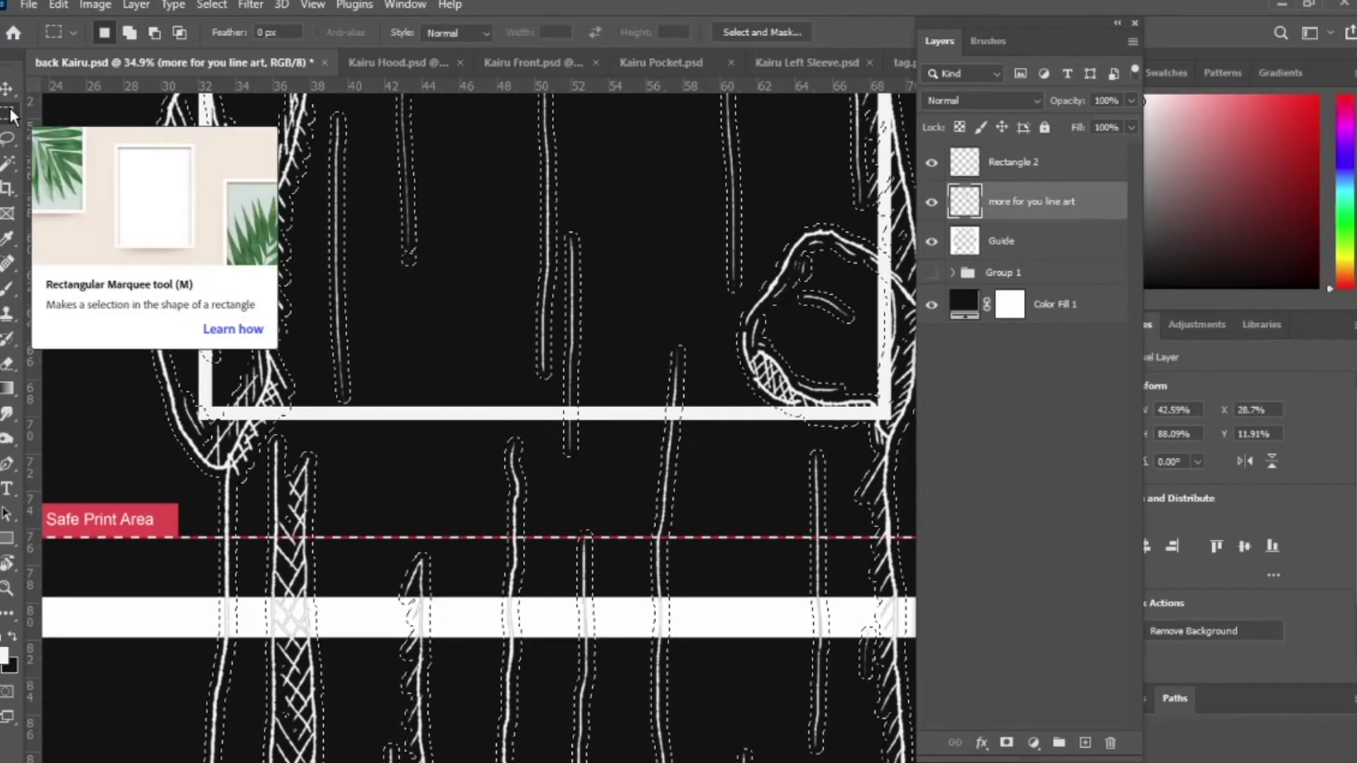
click(154, 33)
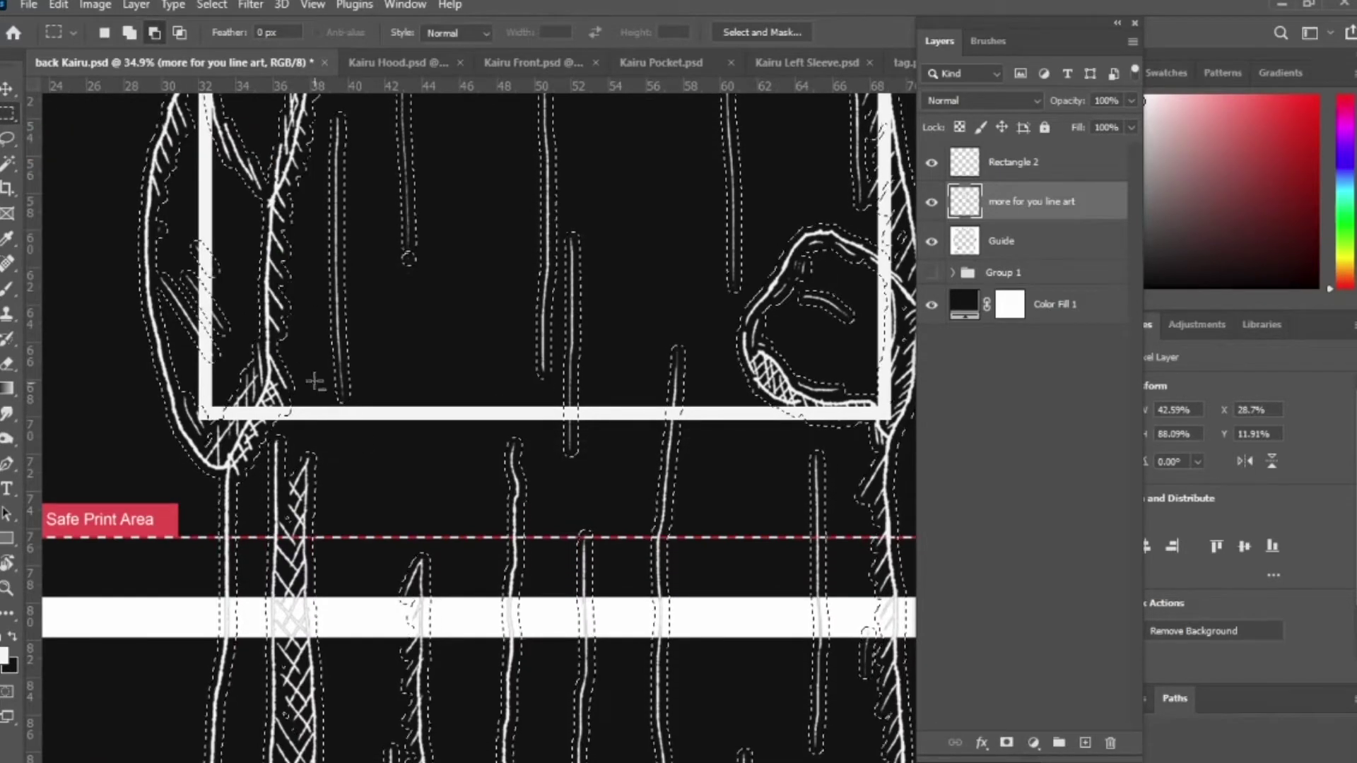
drag(312, 346, 435, 390)
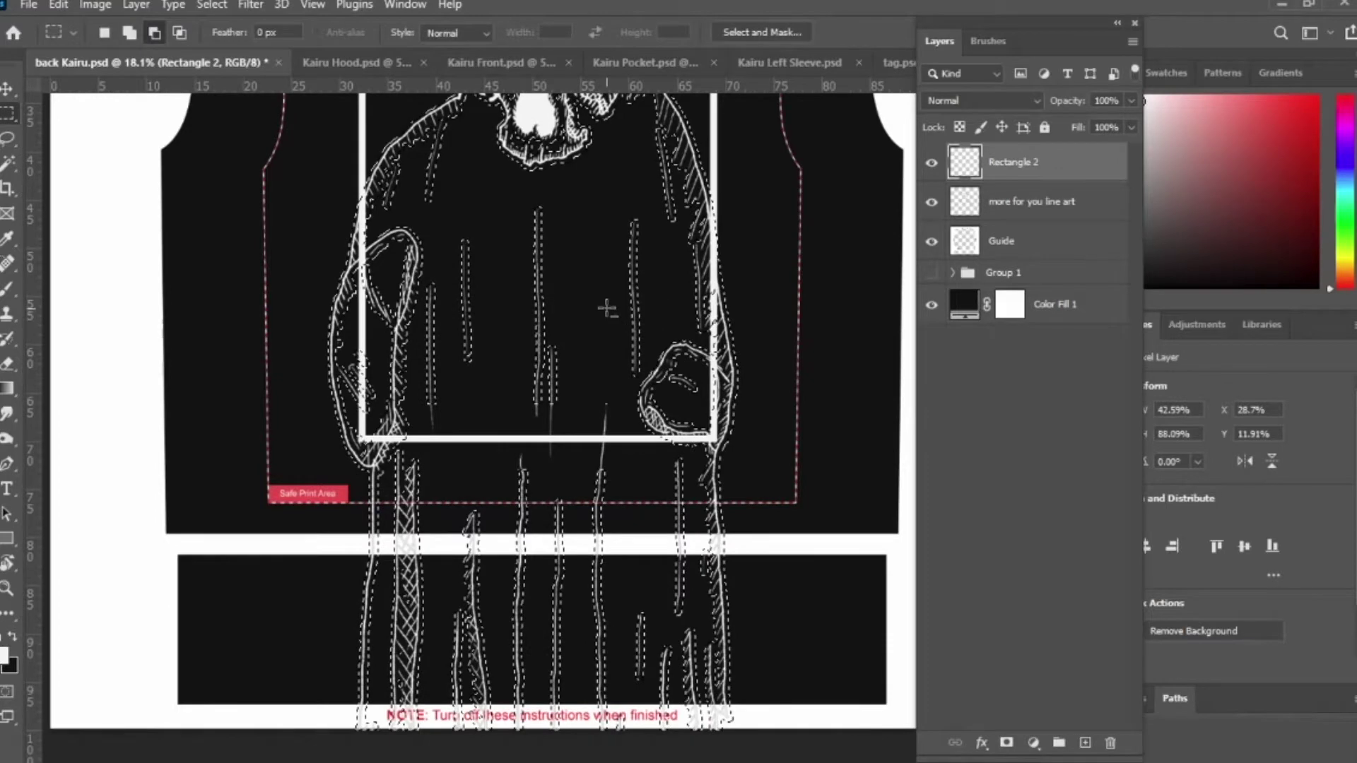
key(Delete)
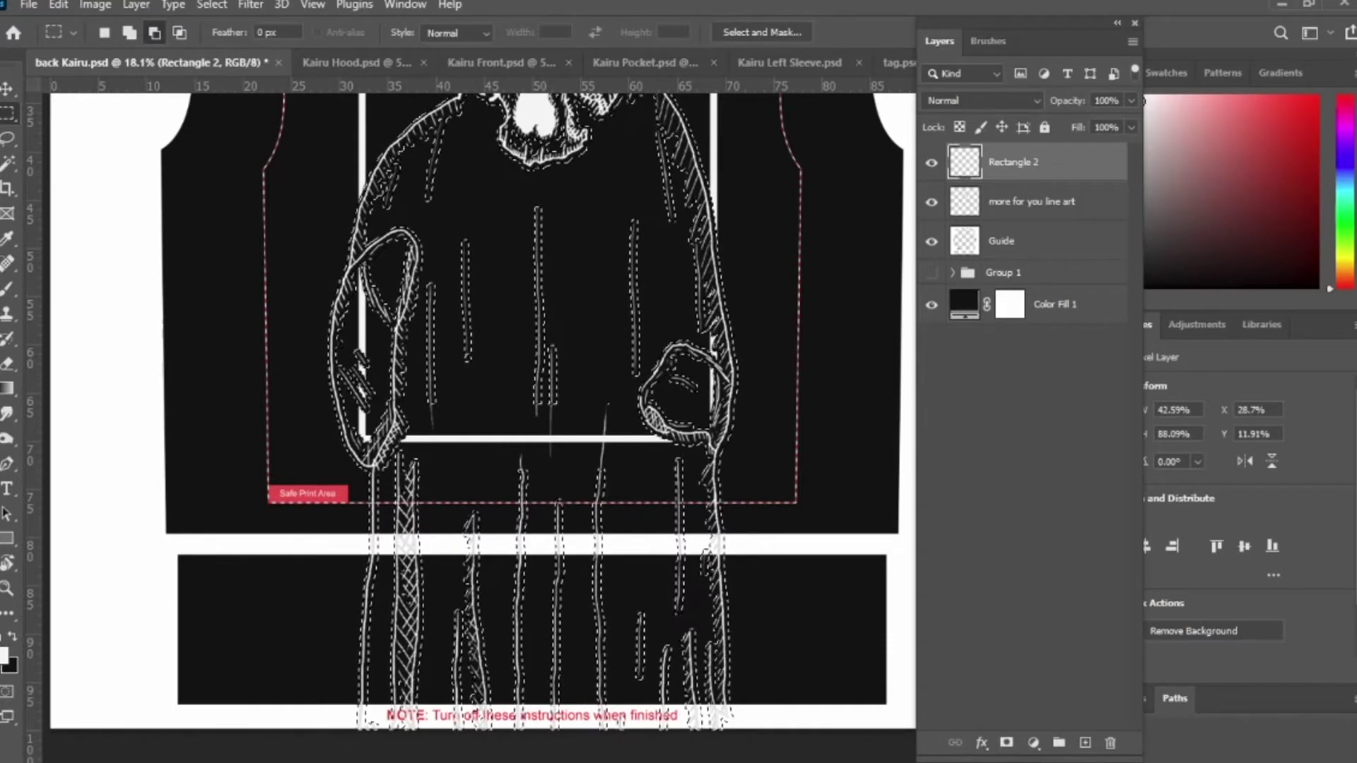
key(ctrl+d)
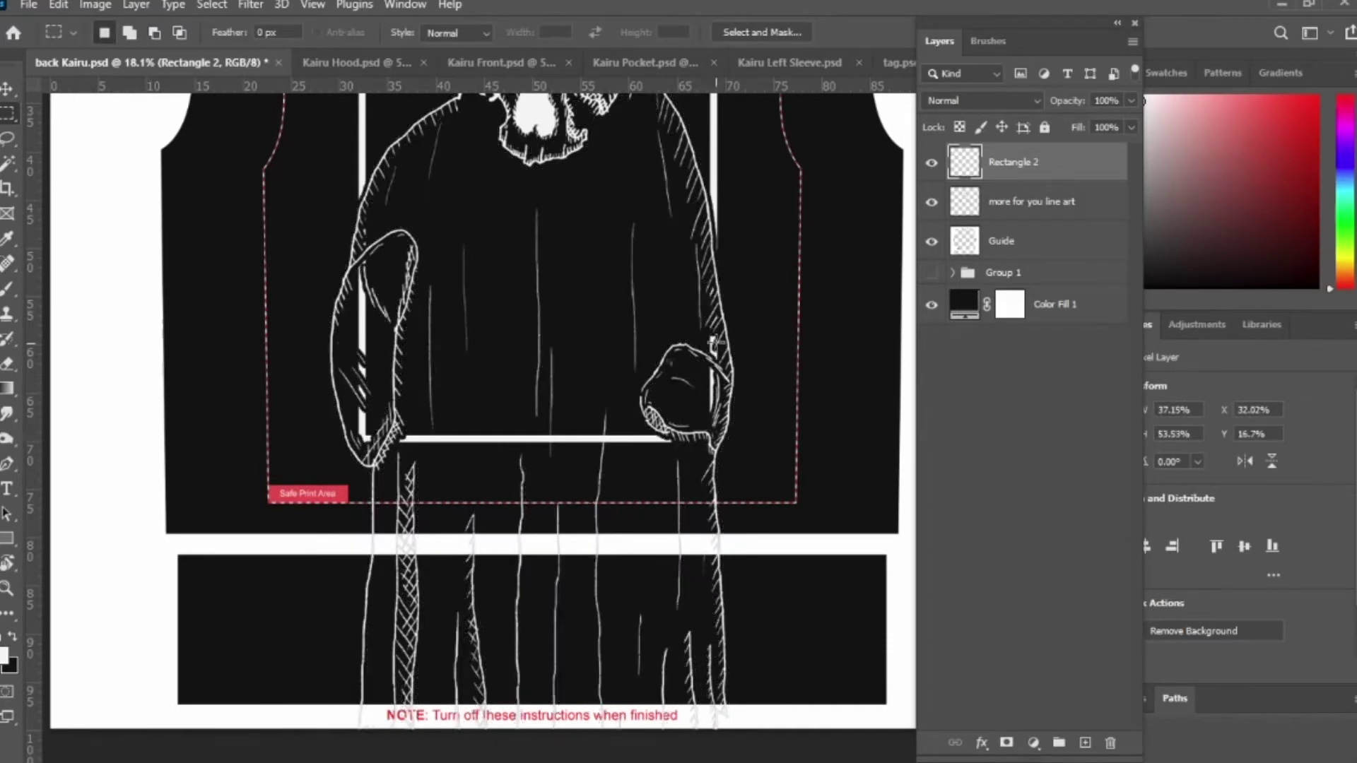
Erase the frame remnants inside the right hand and the crown on the Rectangle 2 layer with the Eraser tool.
scroll(717, 332, up, 3)
scroll(717, 332, up, 3)
key(e)
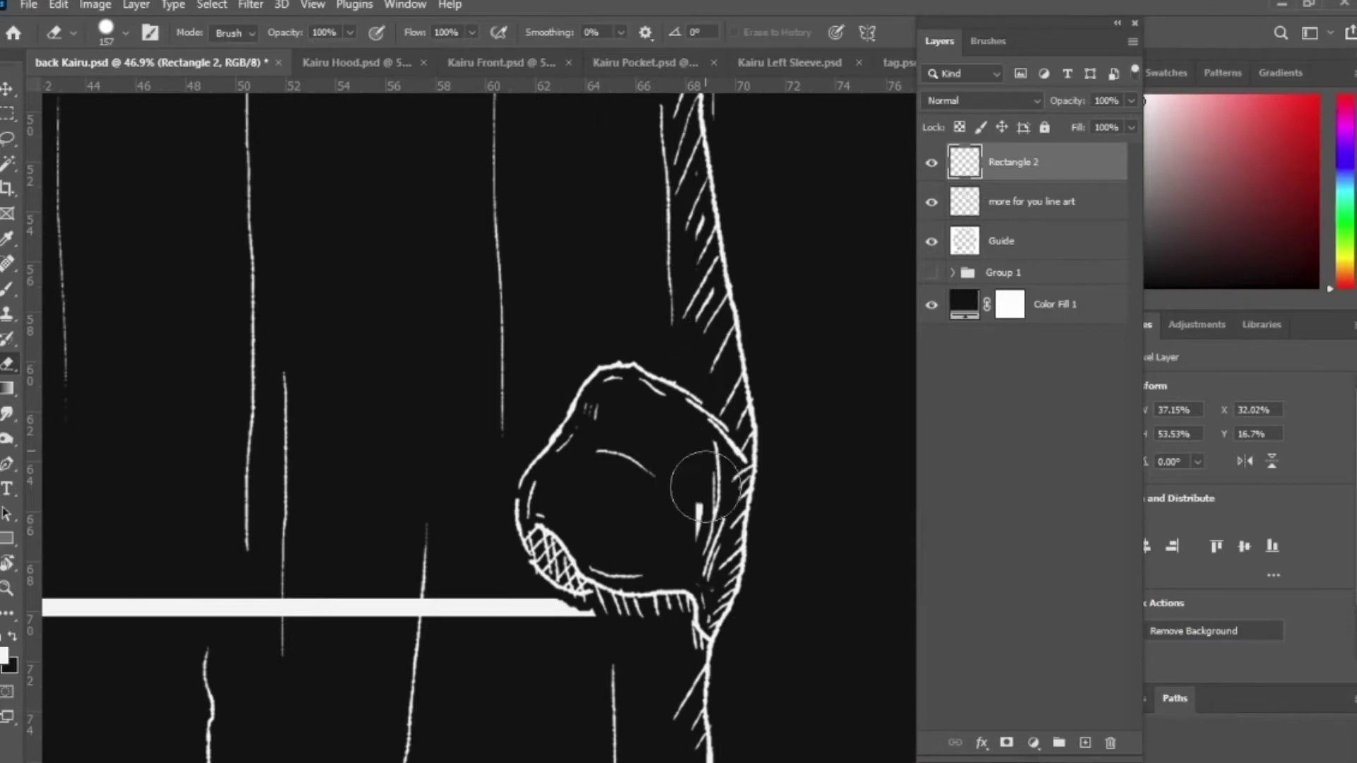
scroll(691, 525, up, 10)
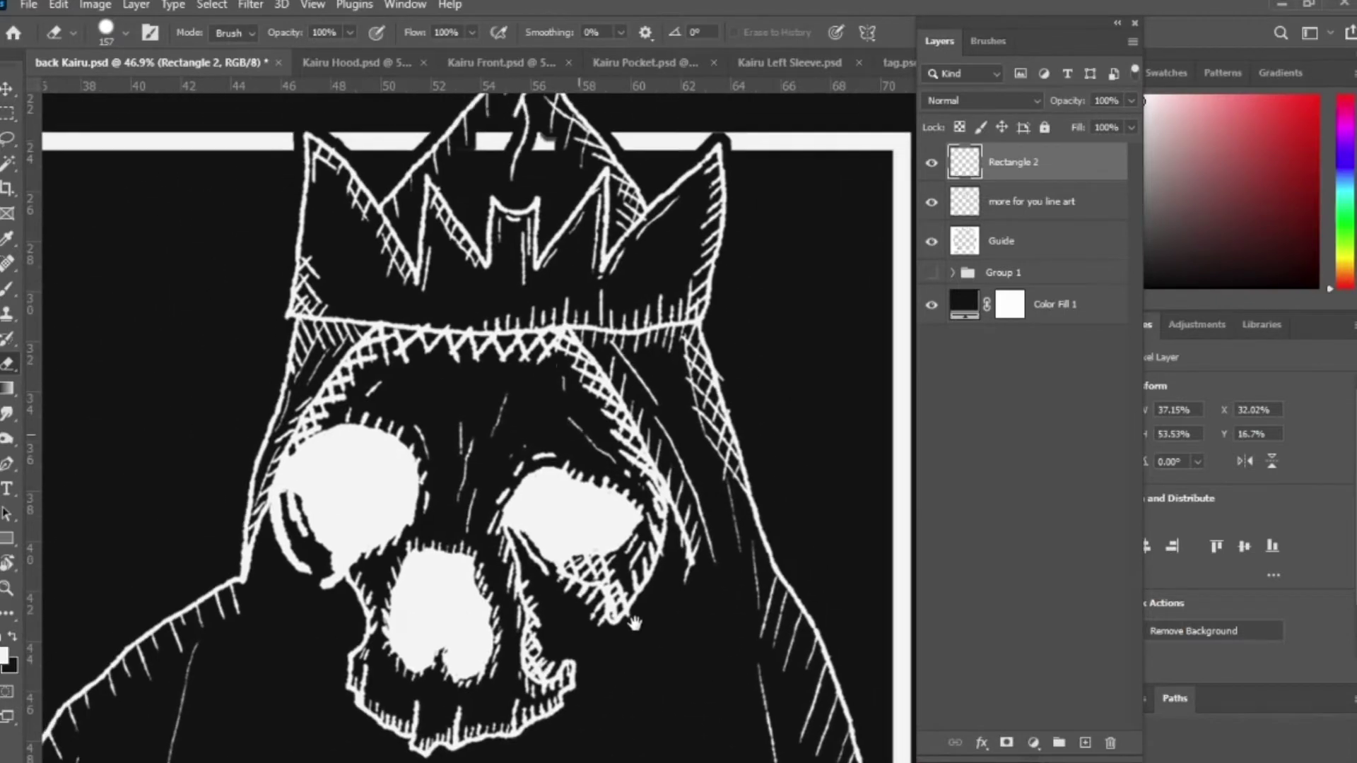
drag(545, 438, 542, 493)
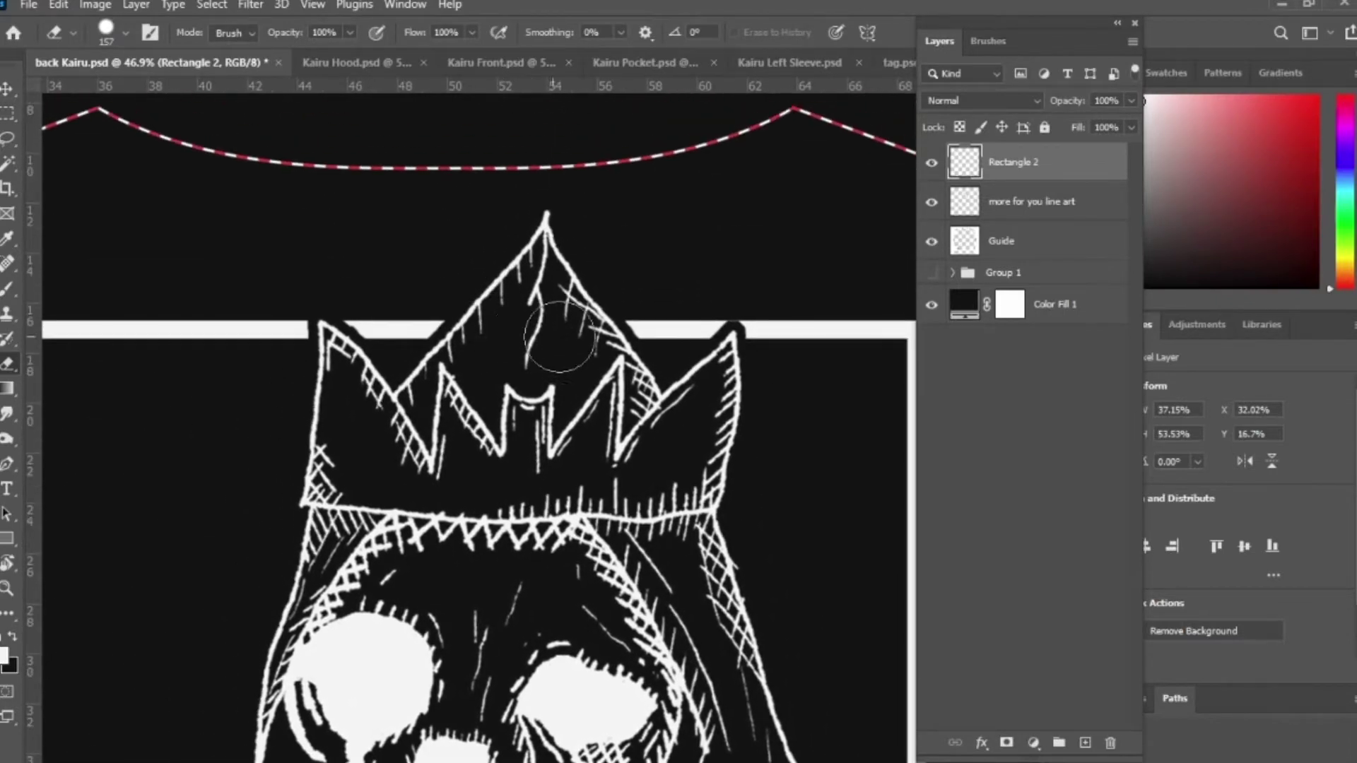
Erase the remaining pieces of the frame's left edge inside the sleeve, and the leftover frame bits inside the figure.
scroll(523, 347, down, 15)
scroll(523, 347, left, 6)
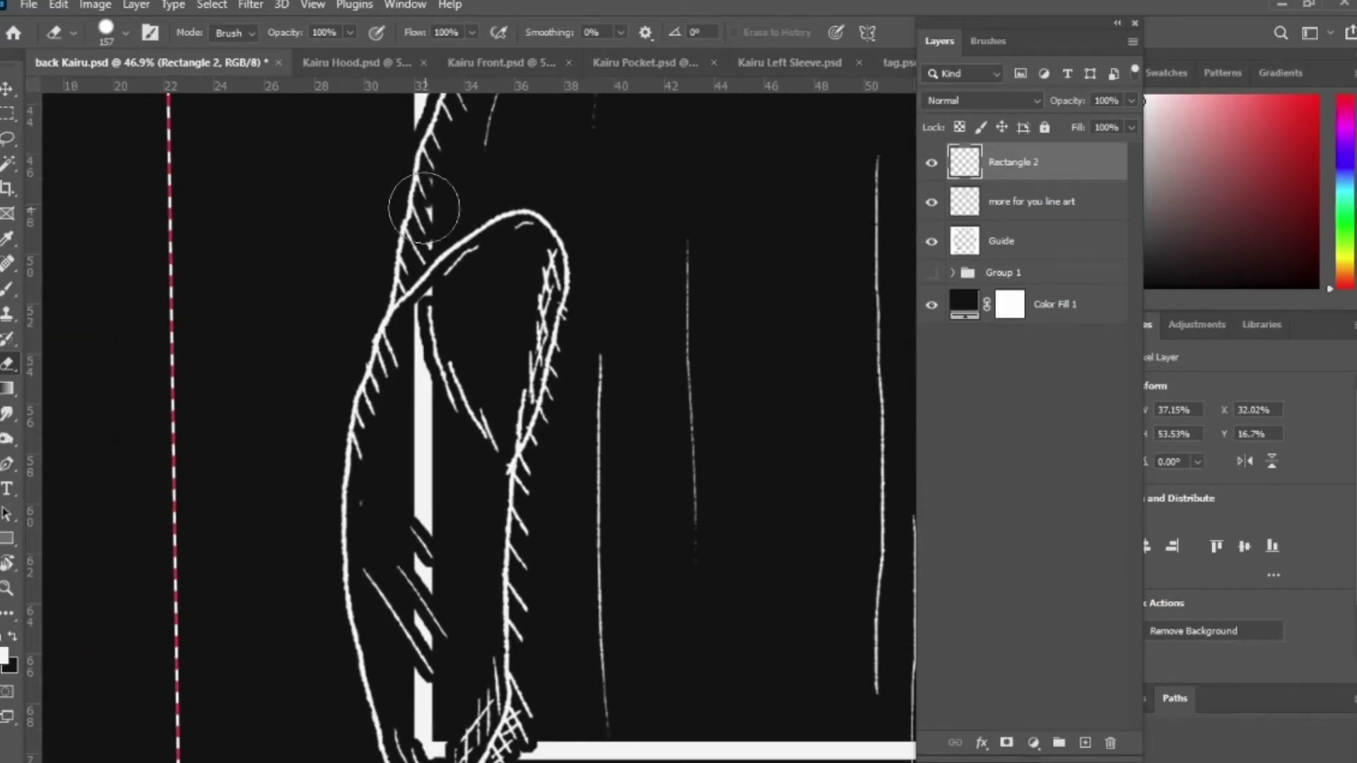
mouse_move(458, 198)
mouse_down()
mouse_move(437, 238)
mouse_move(426, 756)
mouse_up()
scroll(556, 580, down, 2)
scroll(556, 580, down, 3)
mouse_move(658, 541)
mouse_down()
mouse_move(530, 556)
mouse_move(525, 530)
mouse_up()
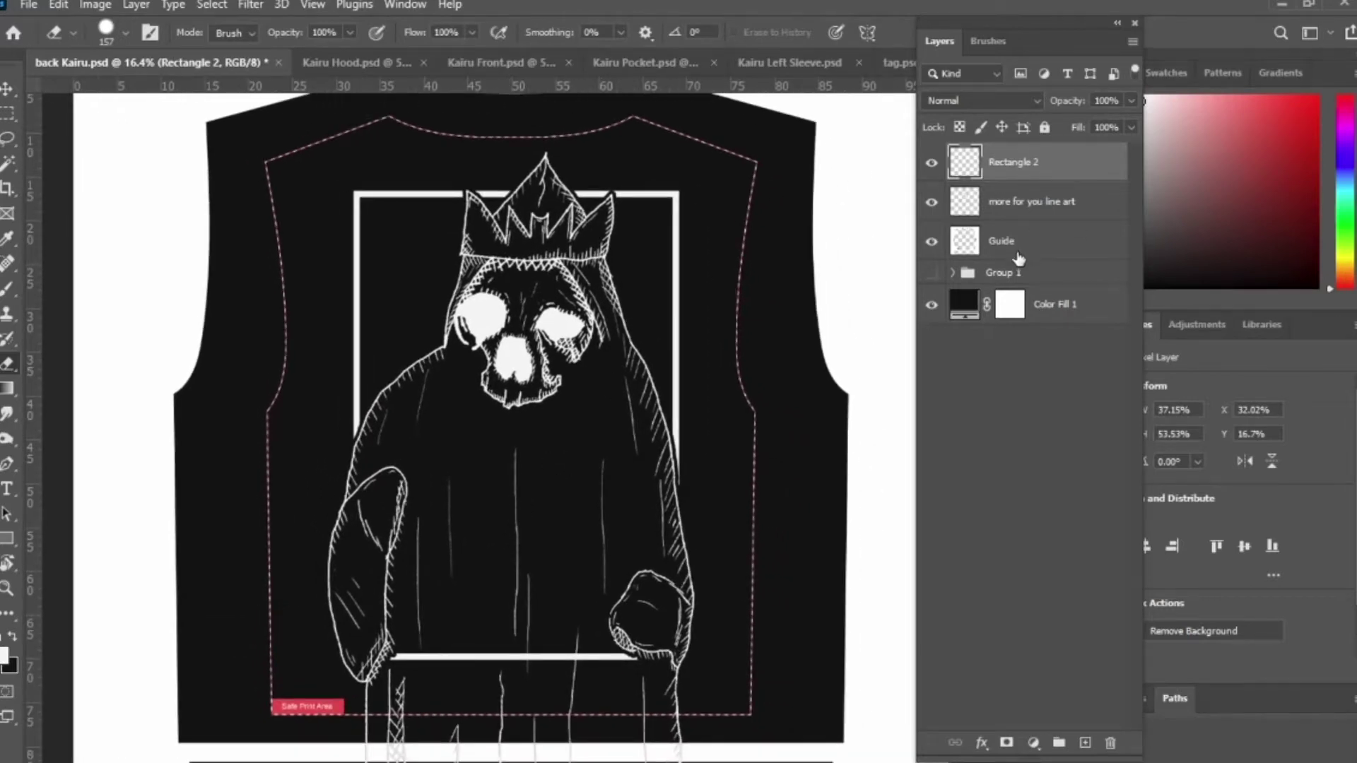
On the more for you line art layer, erase the robe fold lines just below the frame's lower edge.
scroll(587, 528, down, 1)
scroll(543, 314, down, 5)
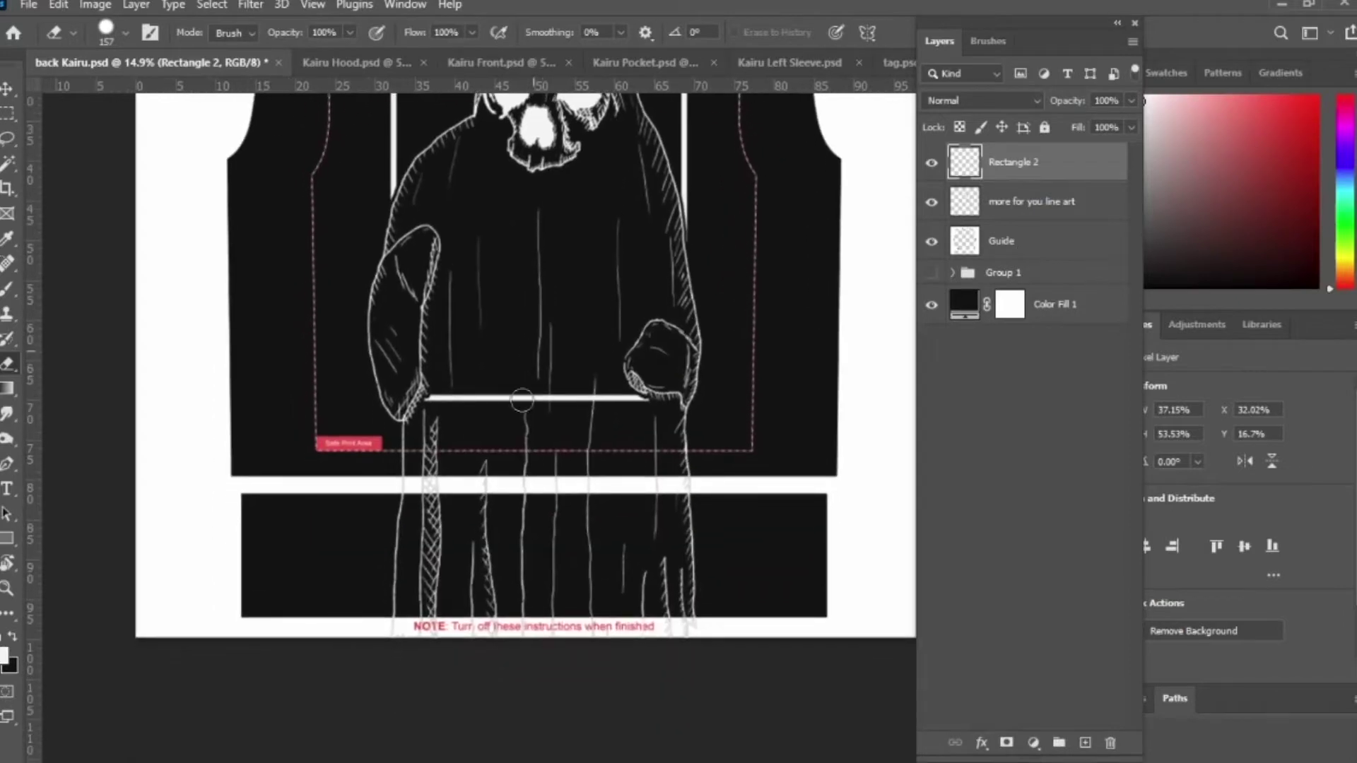
scroll(514, 446, down, 1)
scroll(500, 616, up, 8)
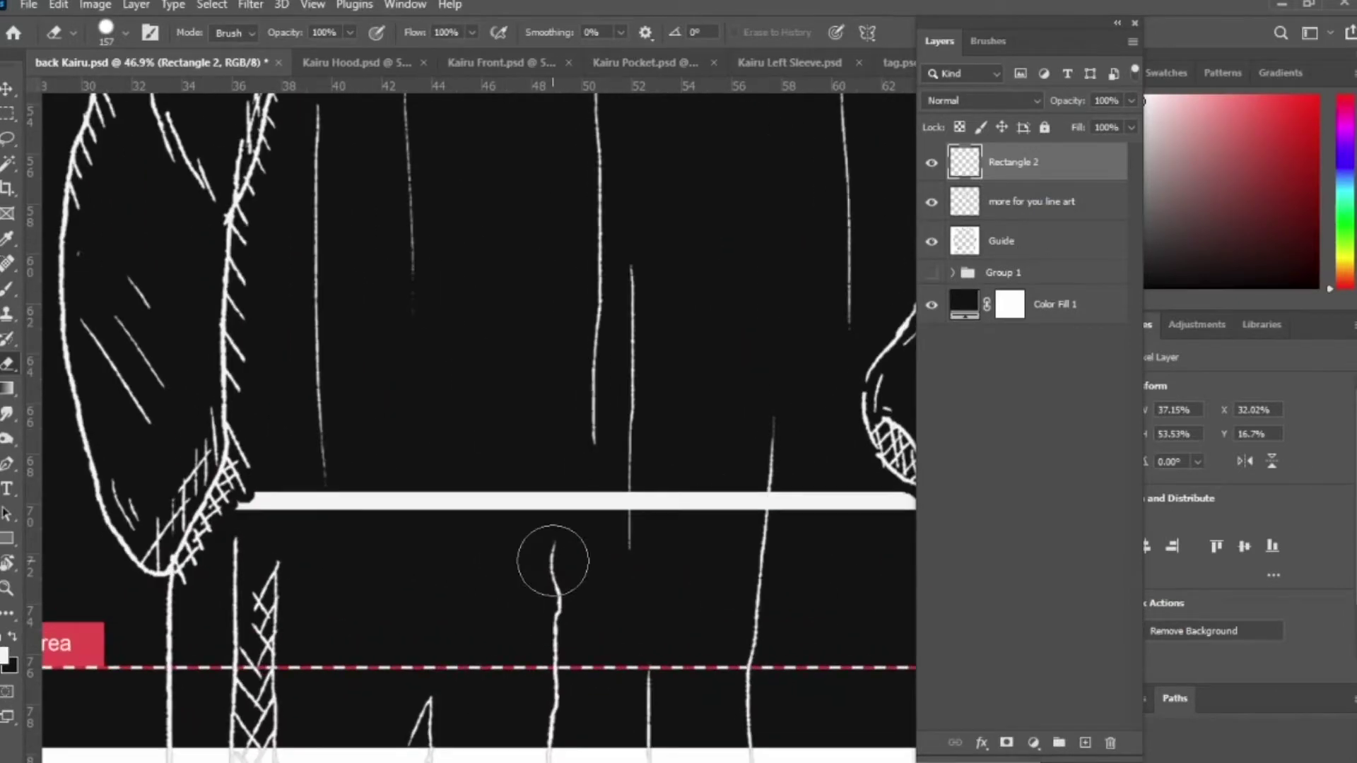
click(1051, 214)
mouse_move(597, 582)
mouse_down()
mouse_move(556, 565)
mouse_move(647, 527)
mouse_move(689, 547)
mouse_move(764, 537)
mouse_move(748, 710)
mouse_up()
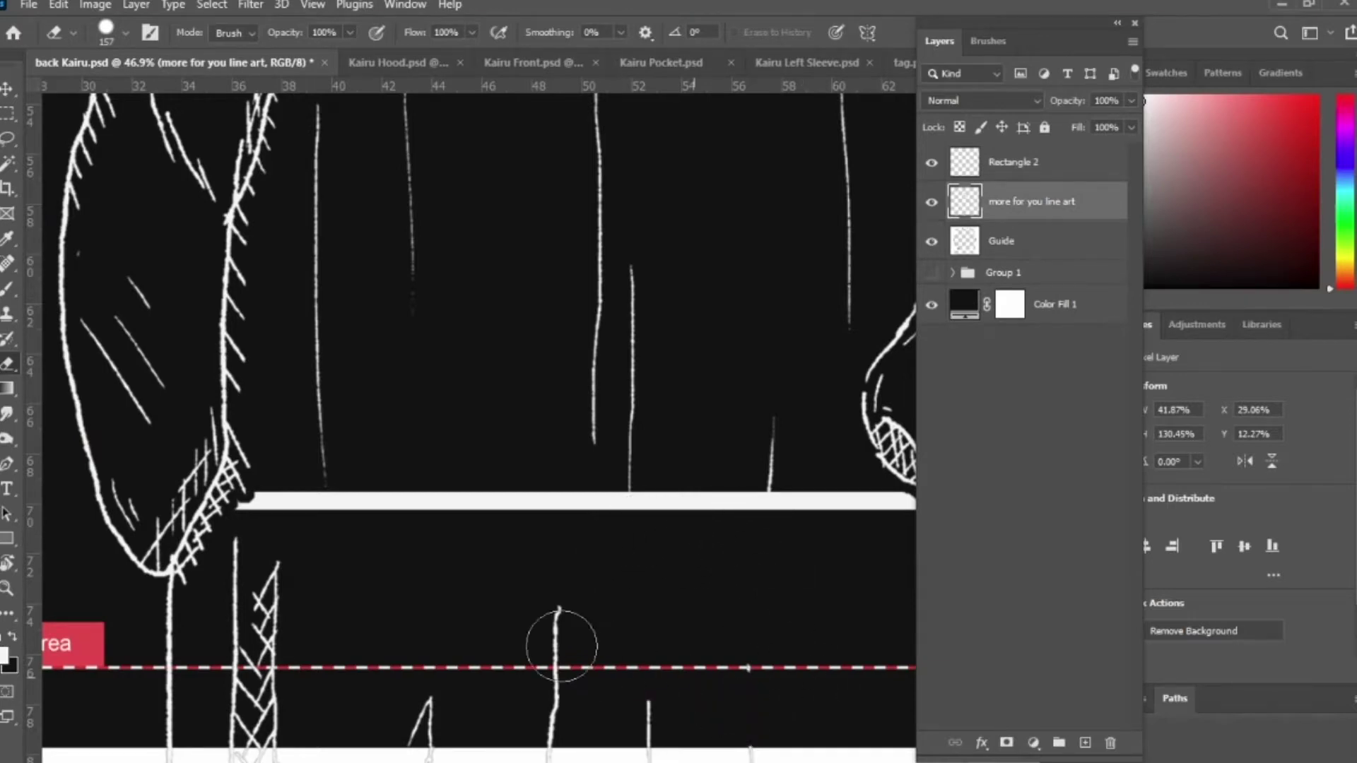
drag(560, 646, 557, 687)
drag(276, 576, 258, 629)
Separate the robe line from the left sleeve's lower tip with a 21 px eraser, and remove the remaining robe lines below the frame.
scroll(427, 642, down, 4)
scroll(724, 637, up, 13)
mouse_move(548, 424)
mouse_down()
mouse_move(558, 371)
mouse_move(563, 448)
mouse_up()
scroll(563, 448, down, 10)
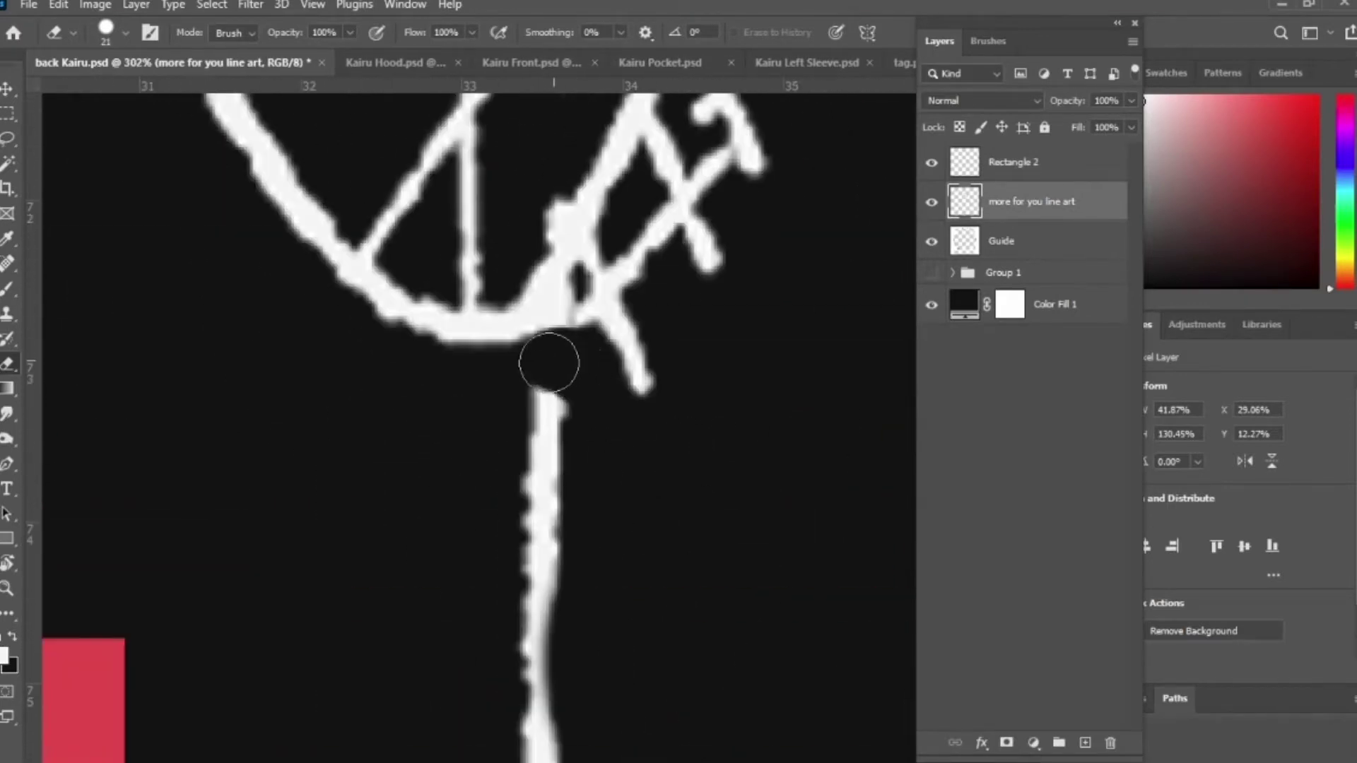
scroll(490, 704, down, 4)
key(m)
scroll(537, 396, up, 3)
click(1002, 414)
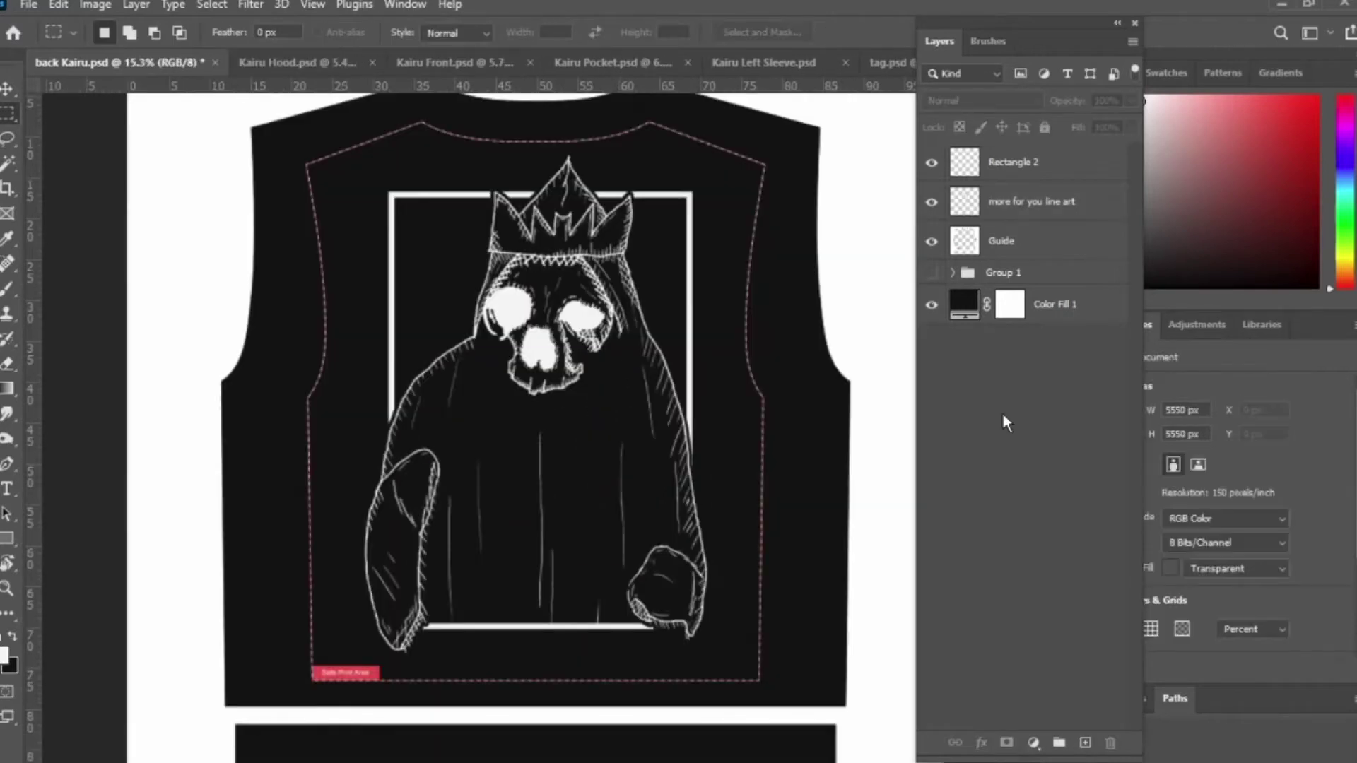
Temporarily show Group 1 with the line art and frame layers hidden to examine the finished design's repeated background text.
click(932, 204)
click(934, 164)
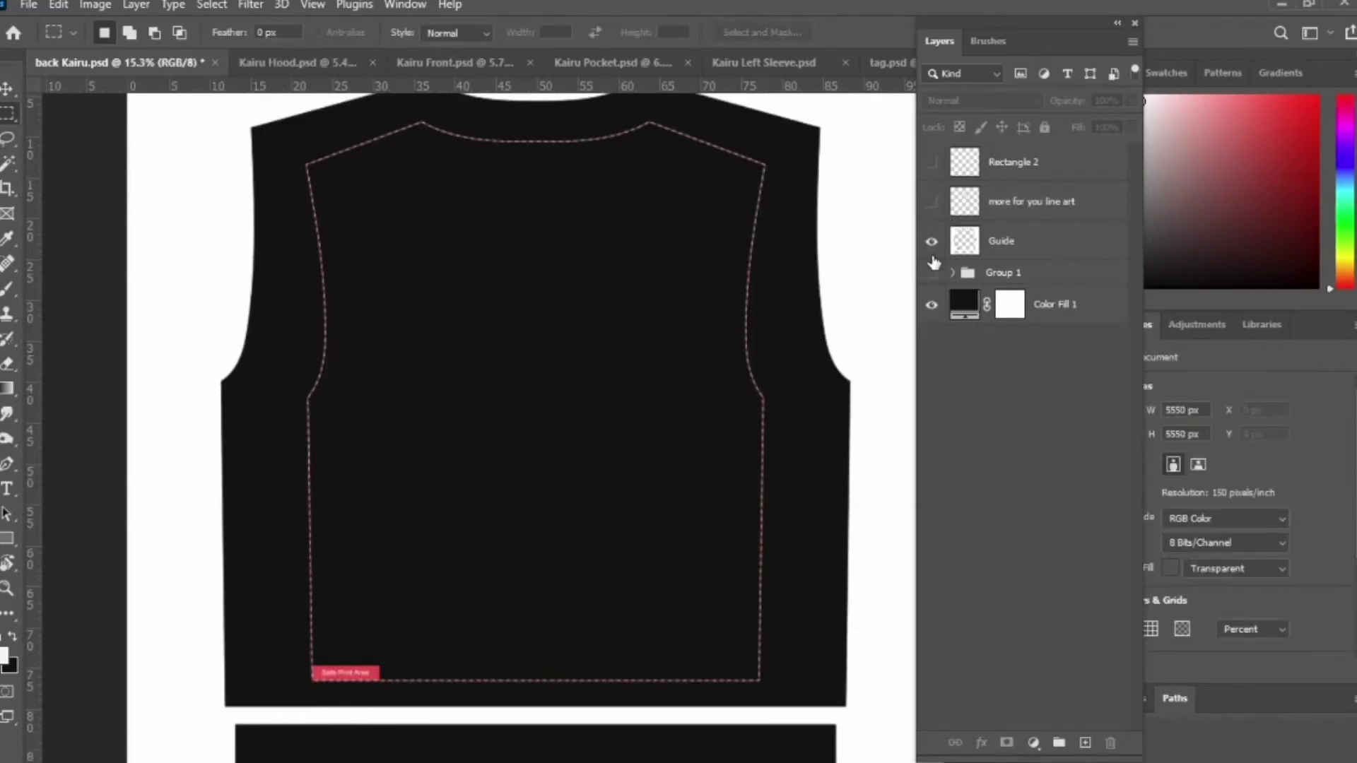
click(930, 276)
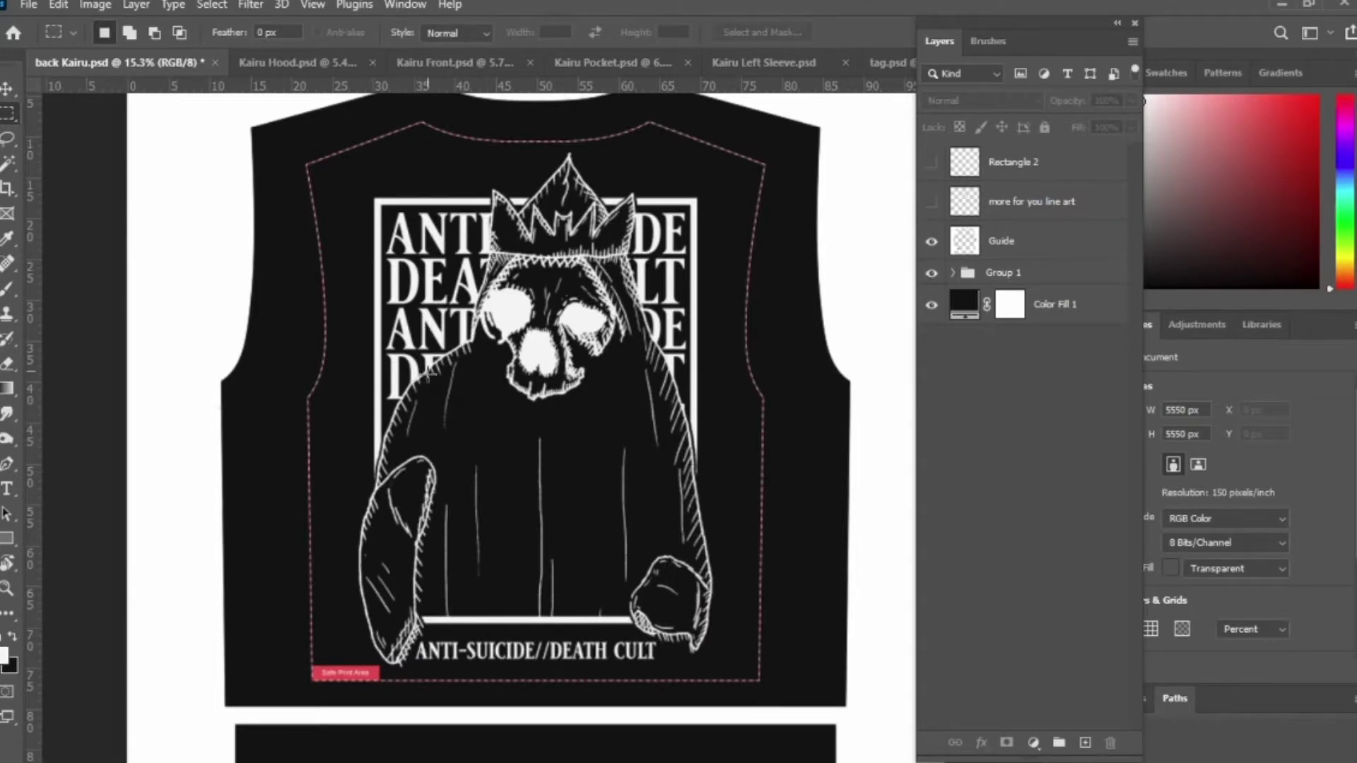
click(931, 241)
click(931, 241)
click(932, 272)
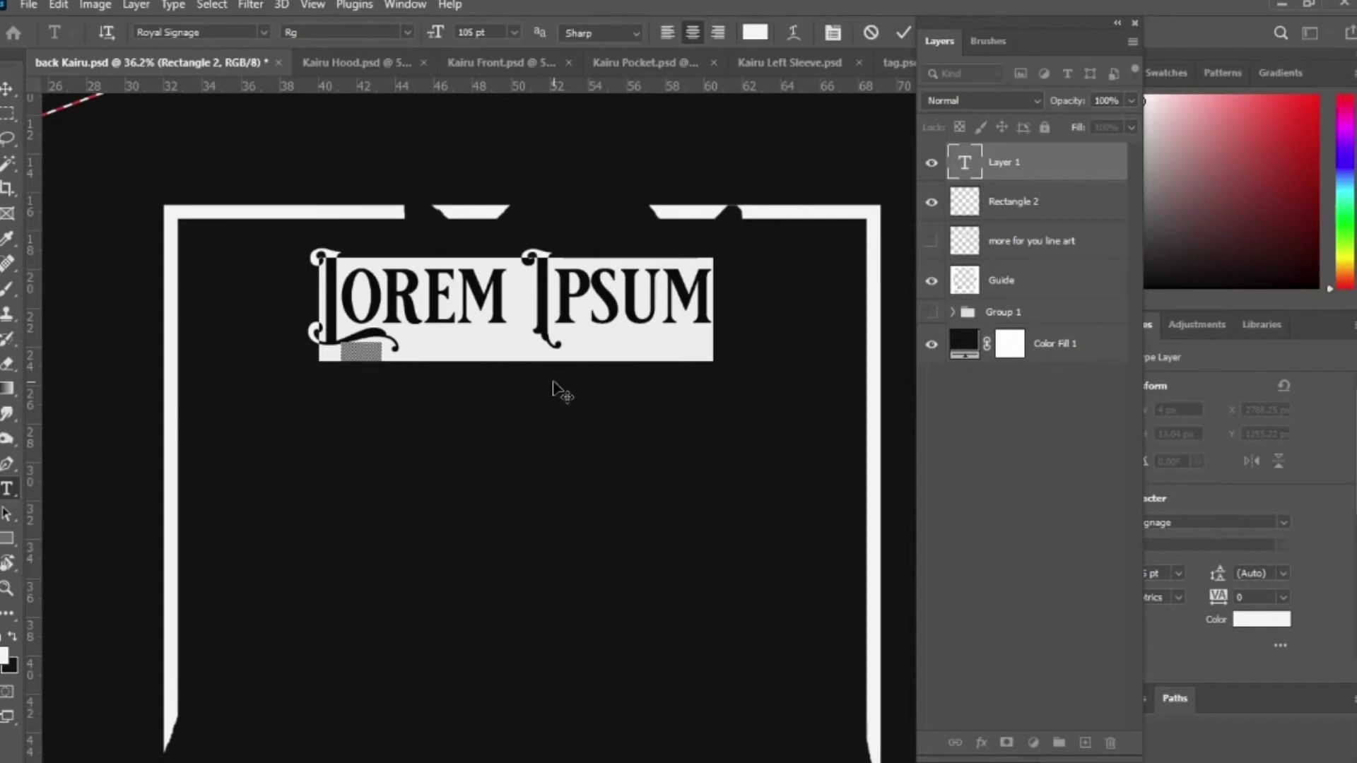
Add two white Royal Signage text lines inside the frame's upper part, YOUTUBE IS COOL and IM GLAD YOURE HERE, spanning the frame's width.
text(YOUTUBE IS )
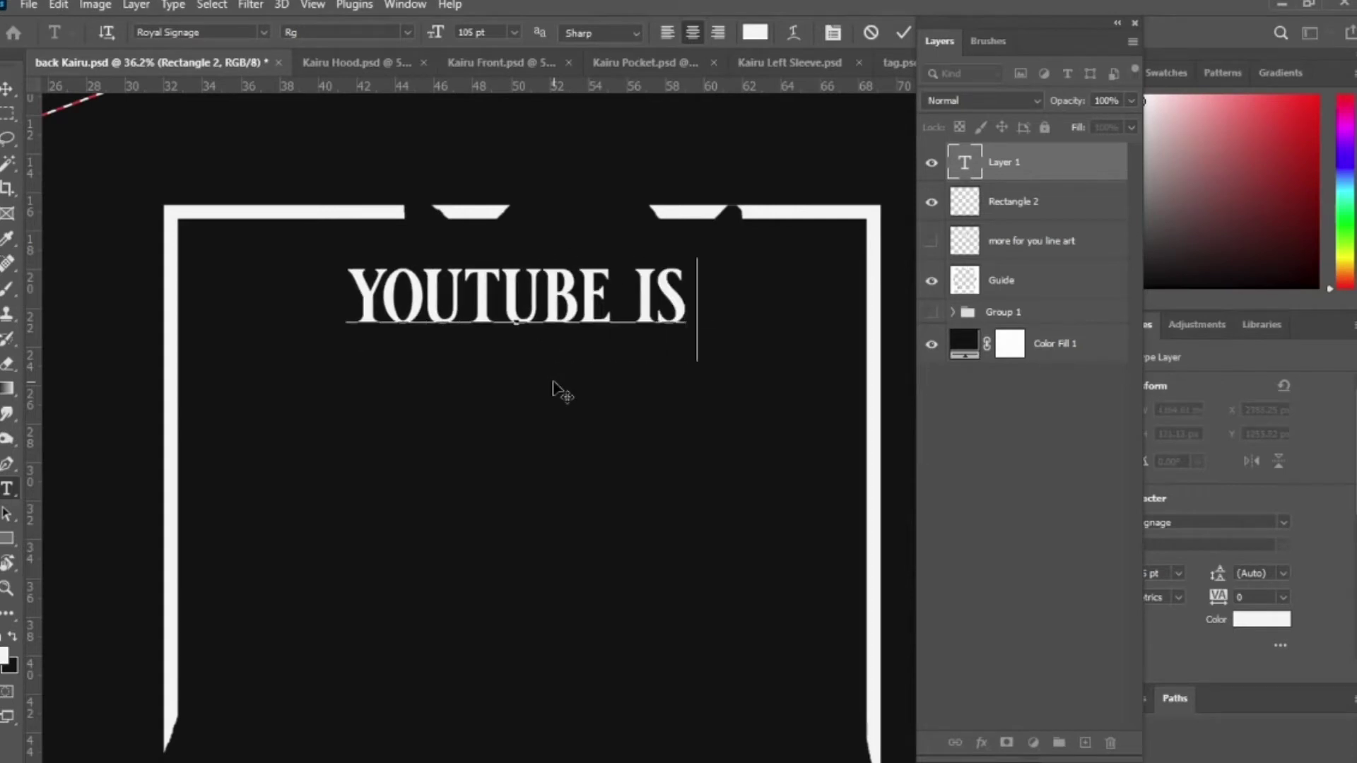
text(COOL)
key(ctrl+Return)
click(446, 392)
text(IM GLAD Y)
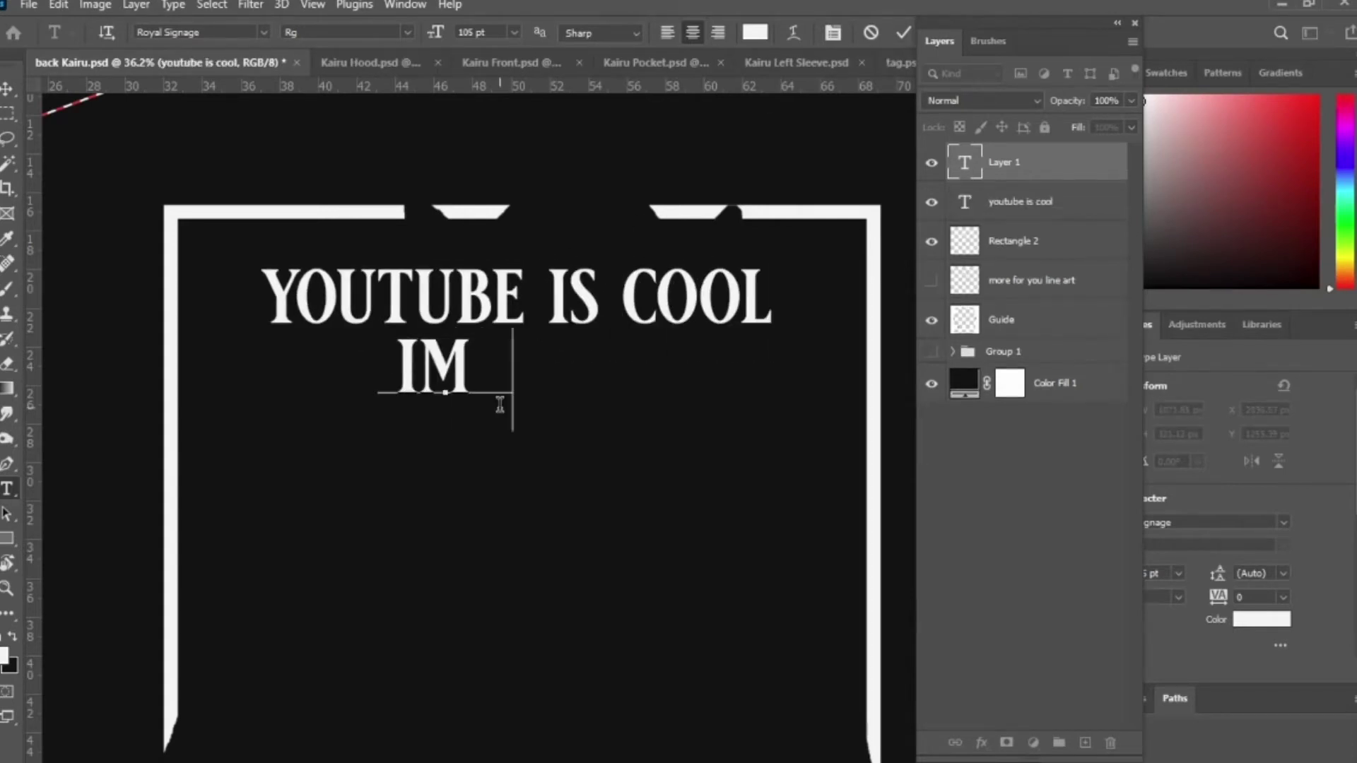
text(OURE HERE)
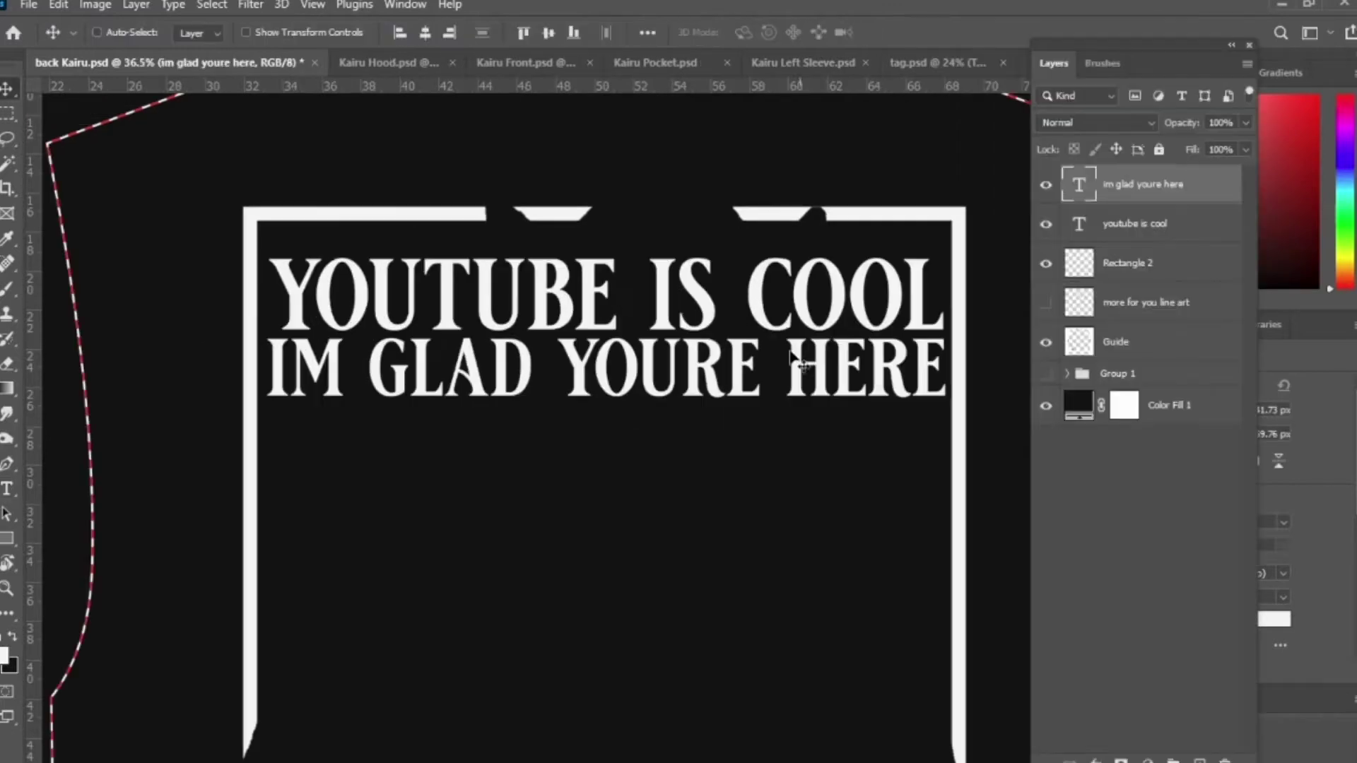
Duplicate the pair of text lines downward five times as evenly spaced rows to fill the frame.
shift+click(1130, 226)
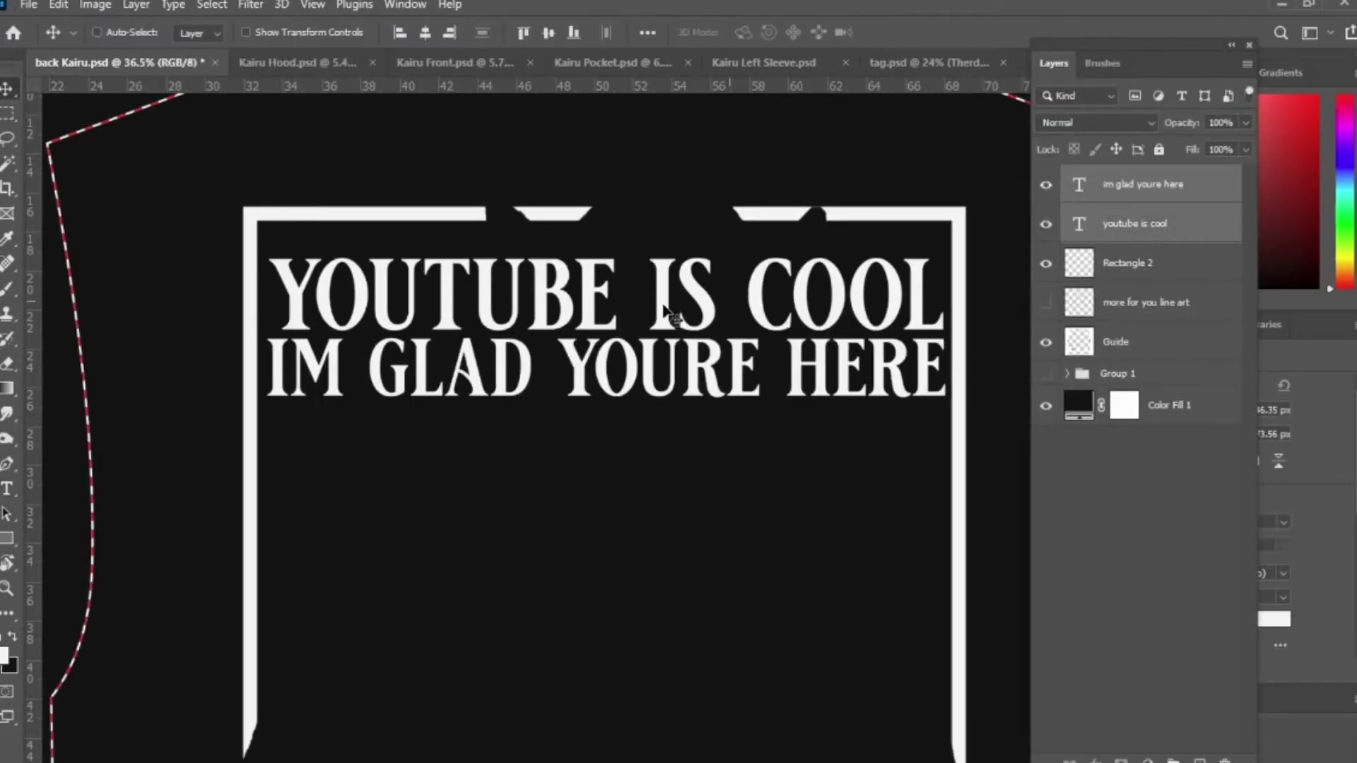
drag(488, 305, 488, 386)
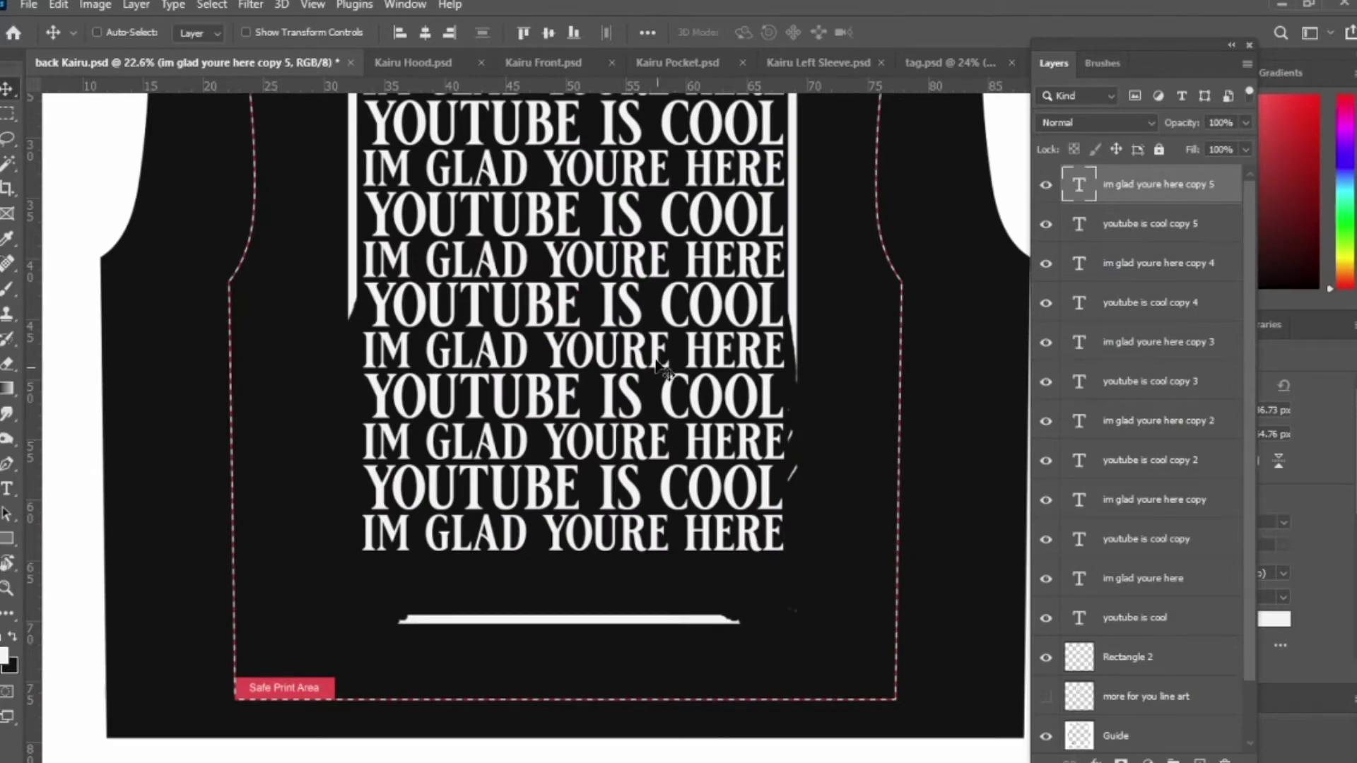
scroll(649, 414, down, 3)
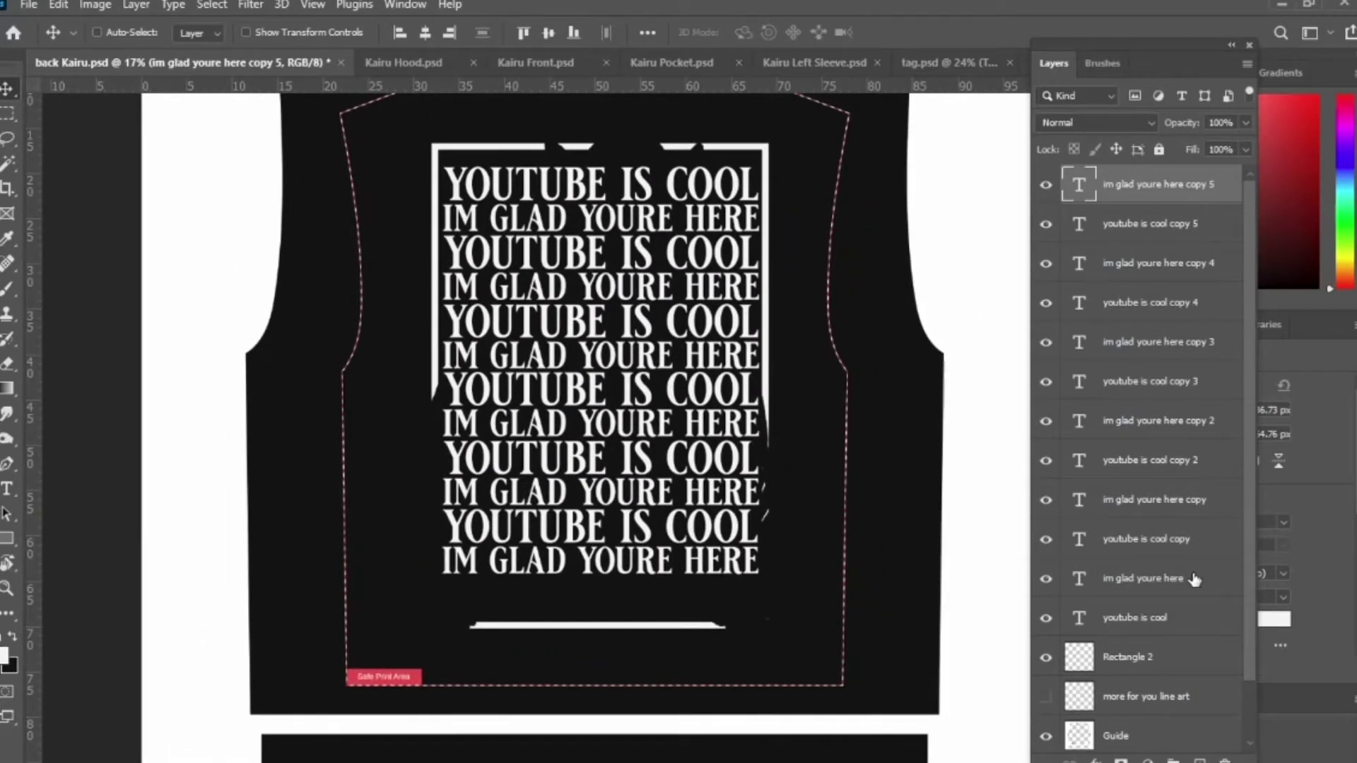
Rasterize all the repeated text layers and merge them into one layer.
shift+click(1143, 619)
right_click(1164, 329)
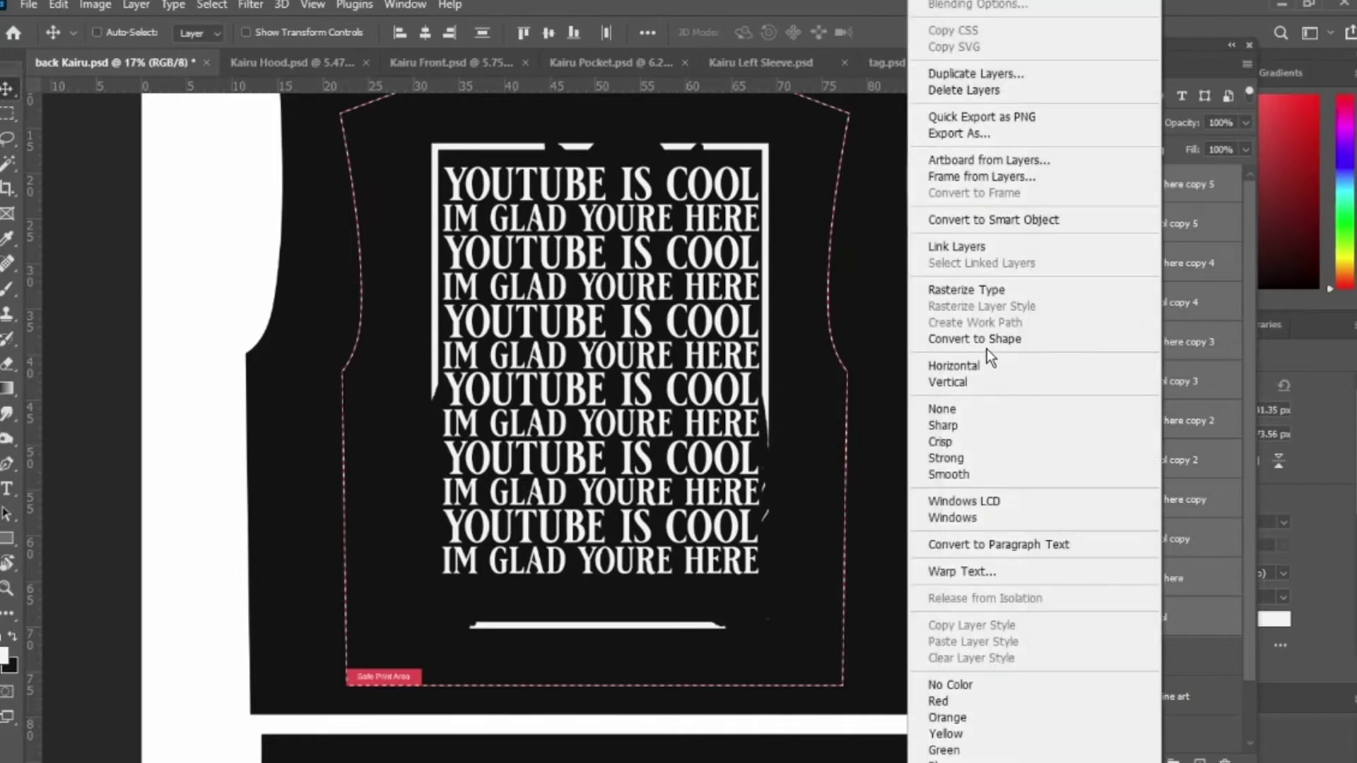
click(986, 293)
right_click(1141, 523)
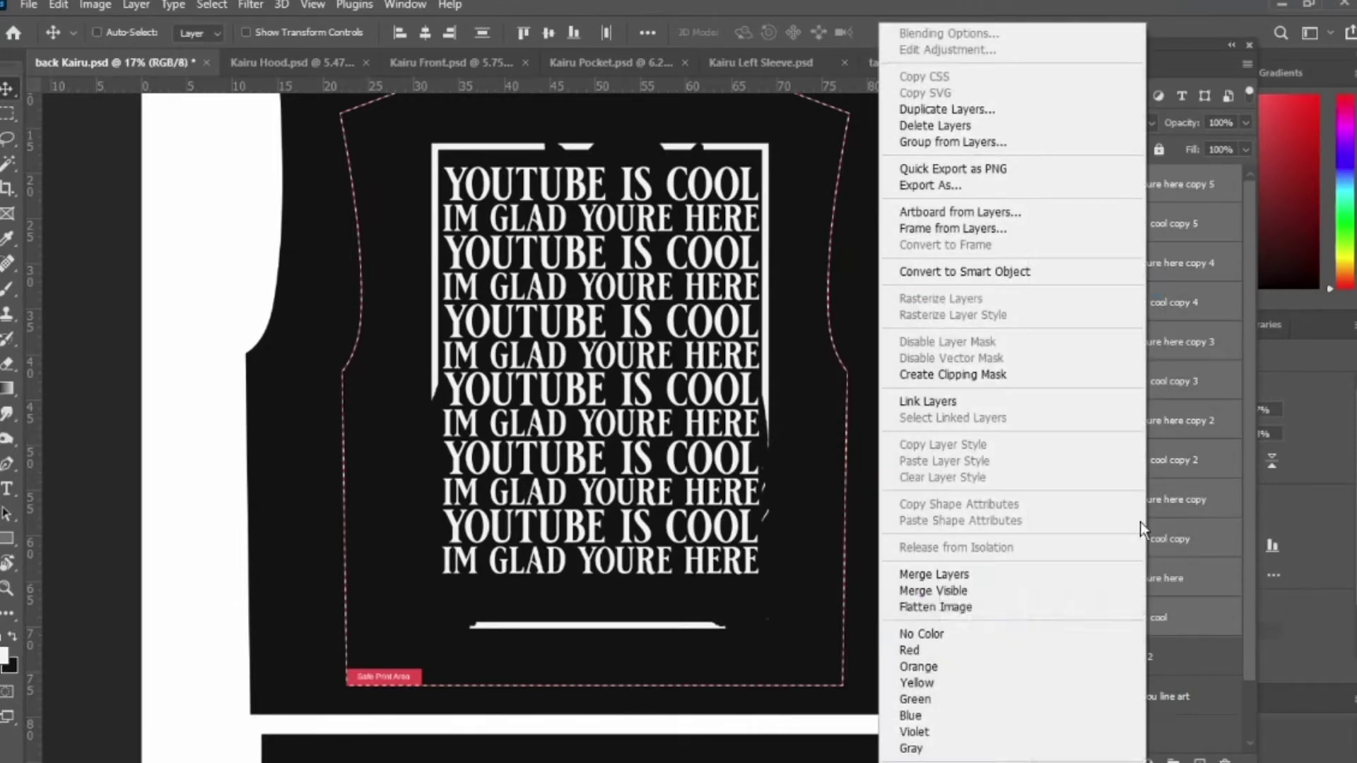
click(987, 576)
scroll(916, 351, up, 2)
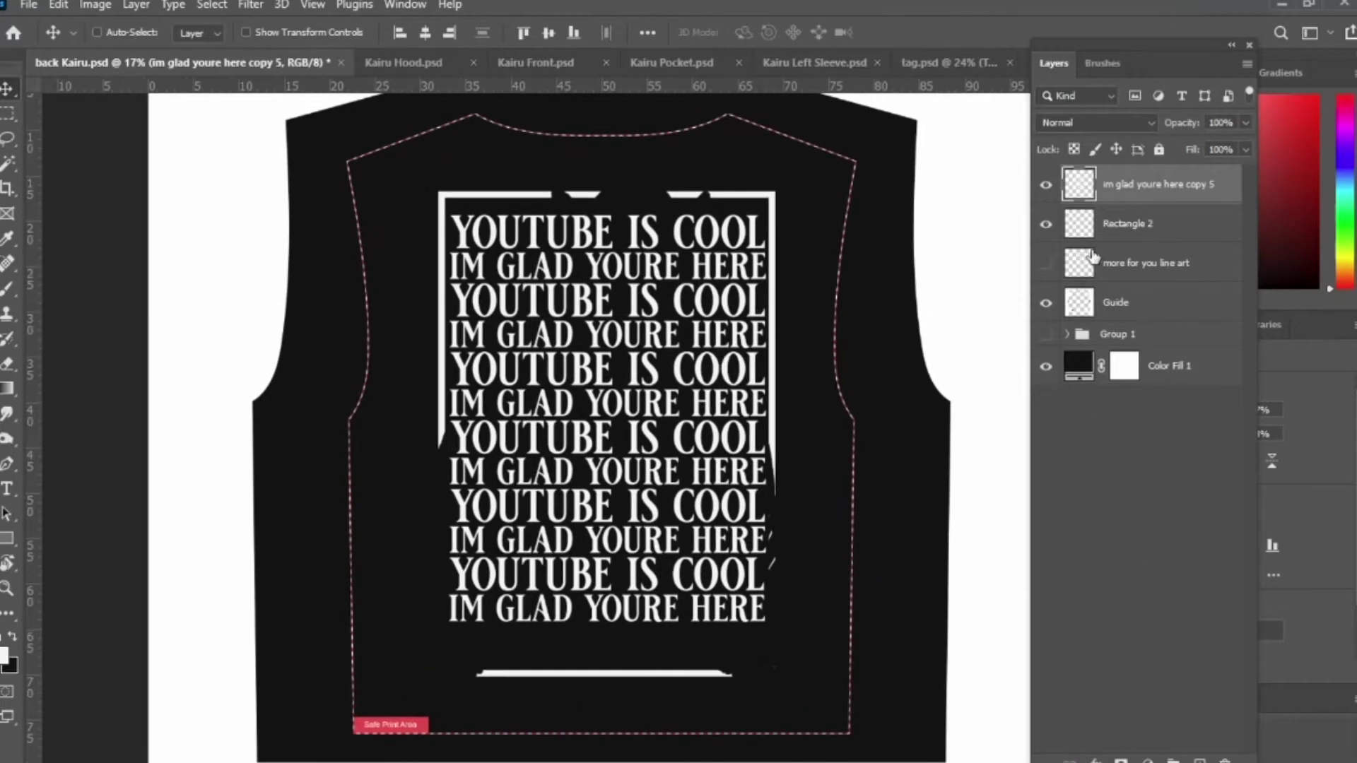
Show the more for you line art layer and lower the merged text layer's opacity to 23%.
click(1046, 264)
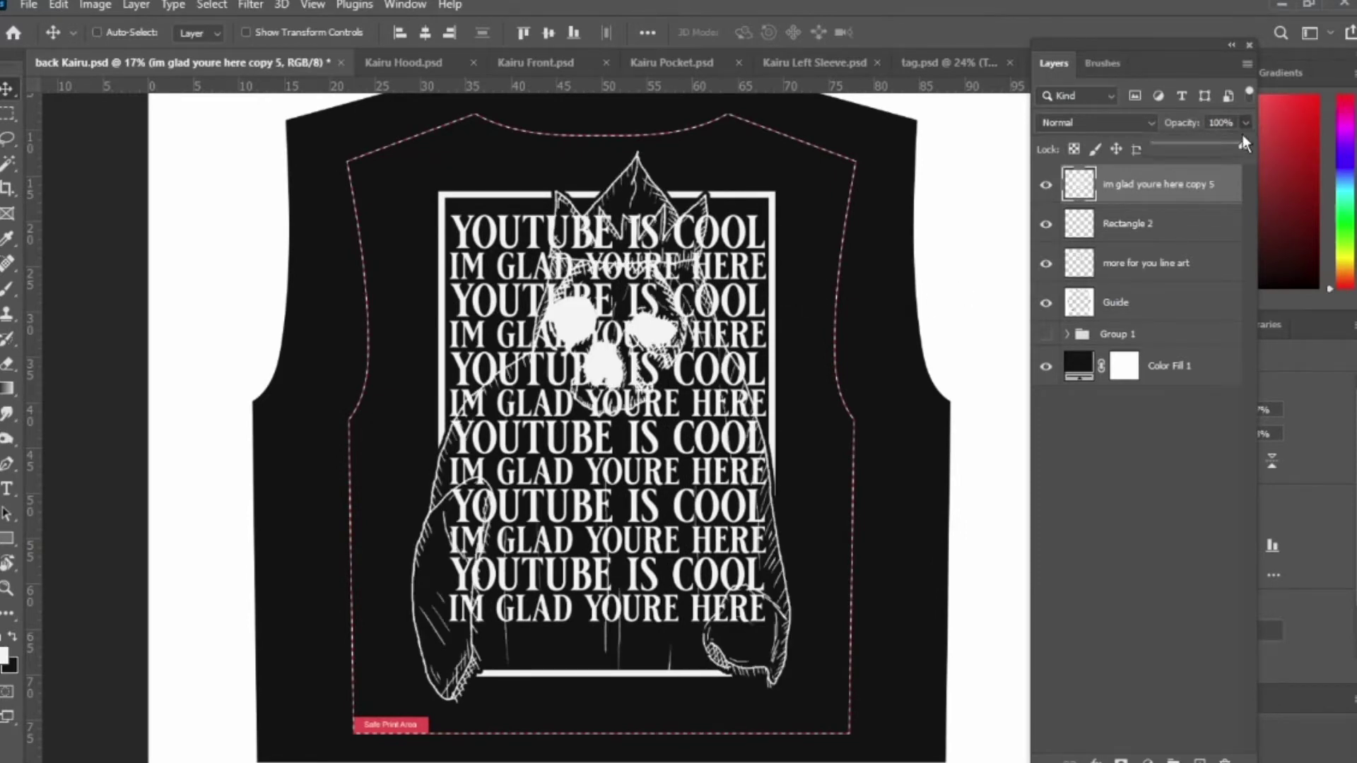
drag(1187, 146, 1184, 146)
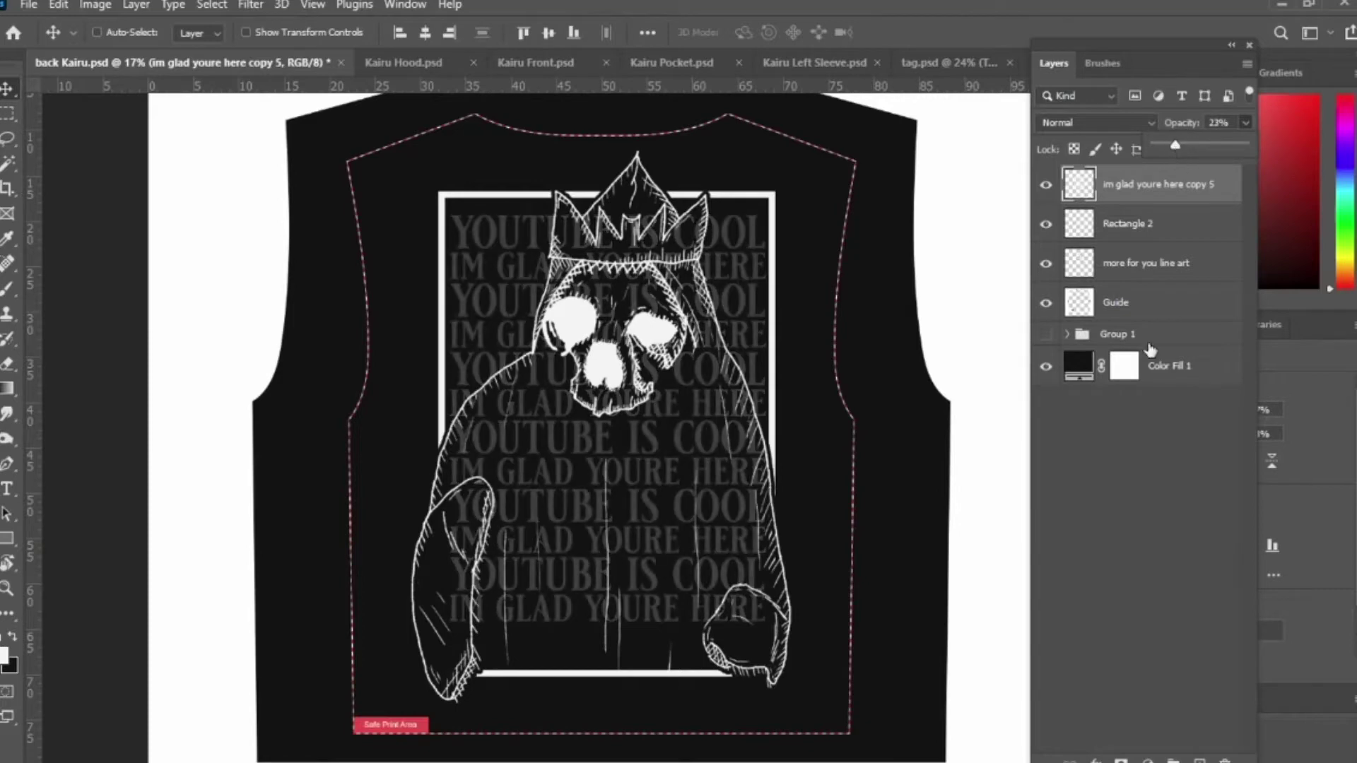
click(1145, 452)
Adjust the eraser size and erase the merged text layer's lettering inside the crown and skull.
key(e)
scroll(604, 268, up, 5)
alt+right_click(700, 241)
alt+right_click(473, 365)
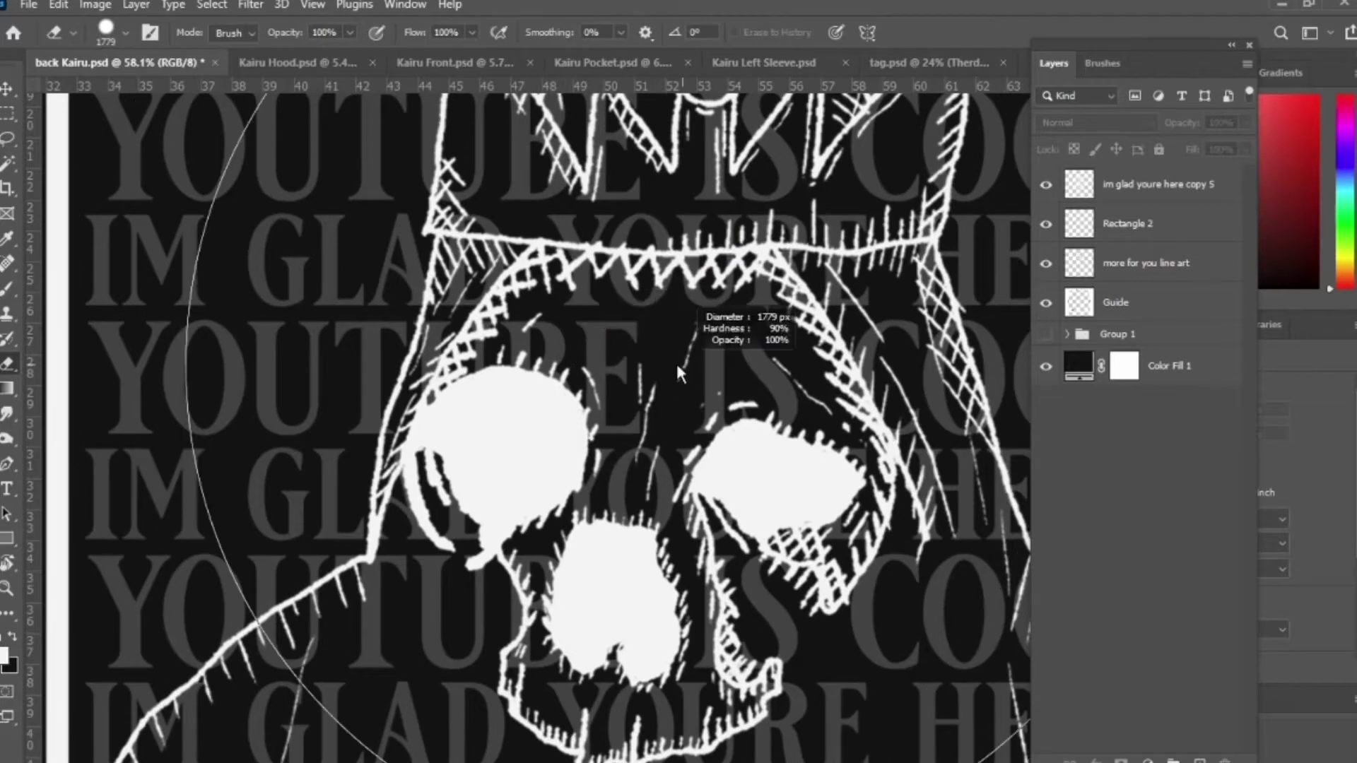
alt+right_click(559, 378)
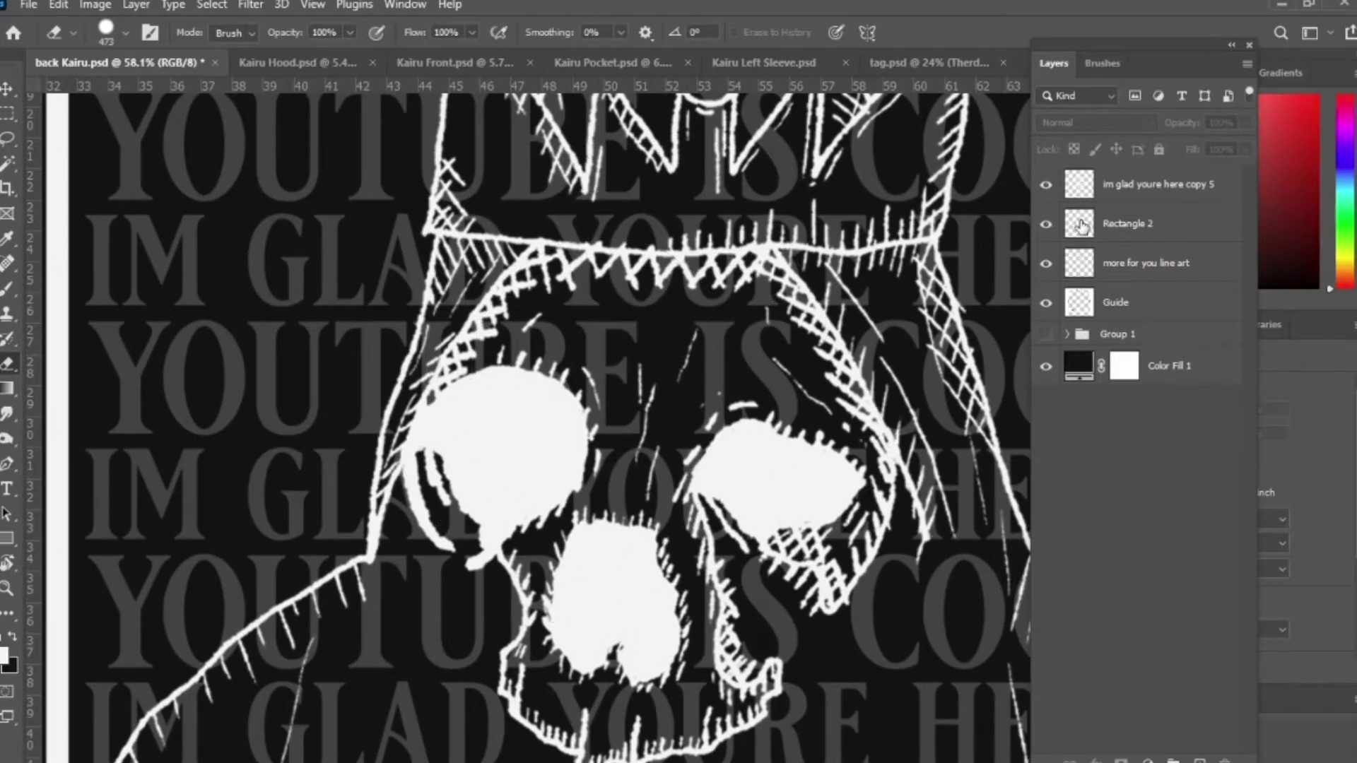
click(1138, 185)
scroll(707, 353, up, 3)
alt+right_click(722, 357)
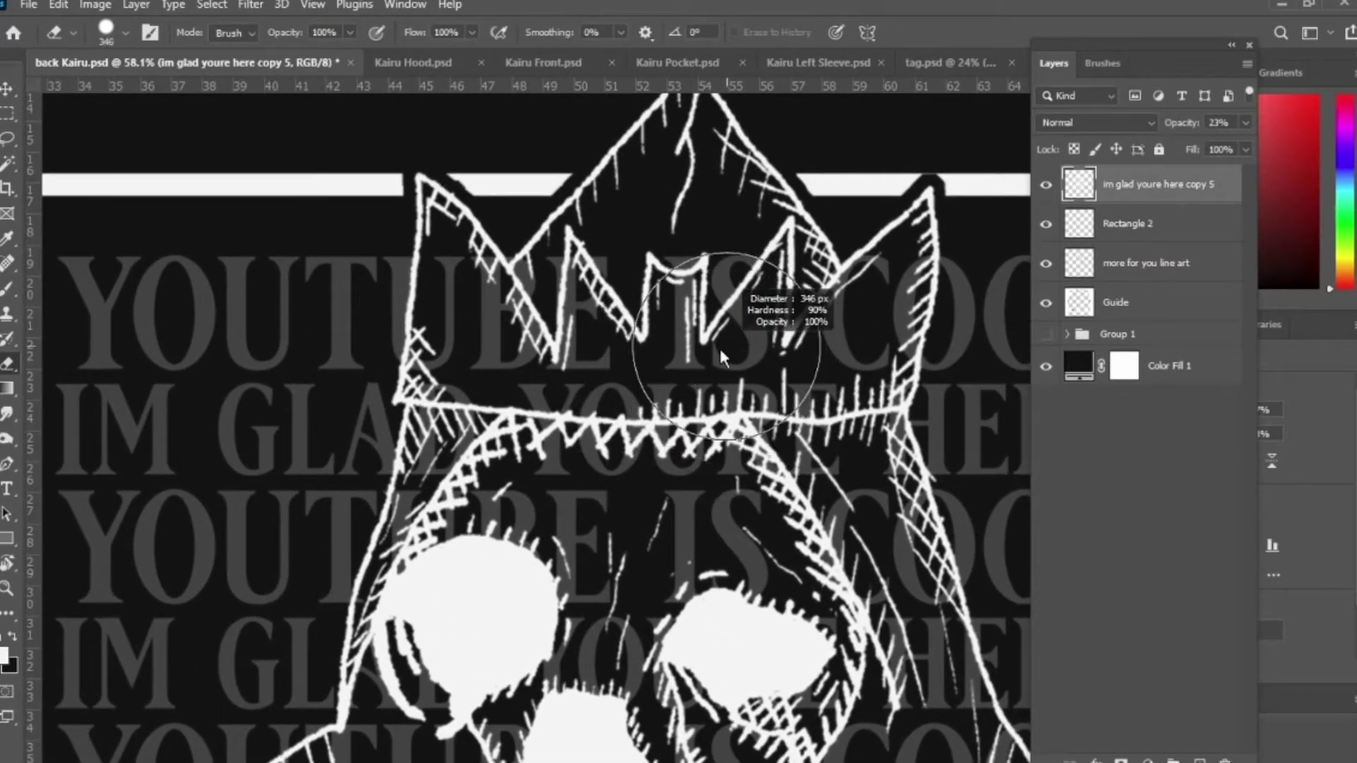
alt+right_click(722, 357)
Erase the lettering inside the robe and sleeves, restore the text to full opacity, and compare the design with the text layer off and on.
scroll(706, 368, down, 3)
scroll(680, 467, up, 5)
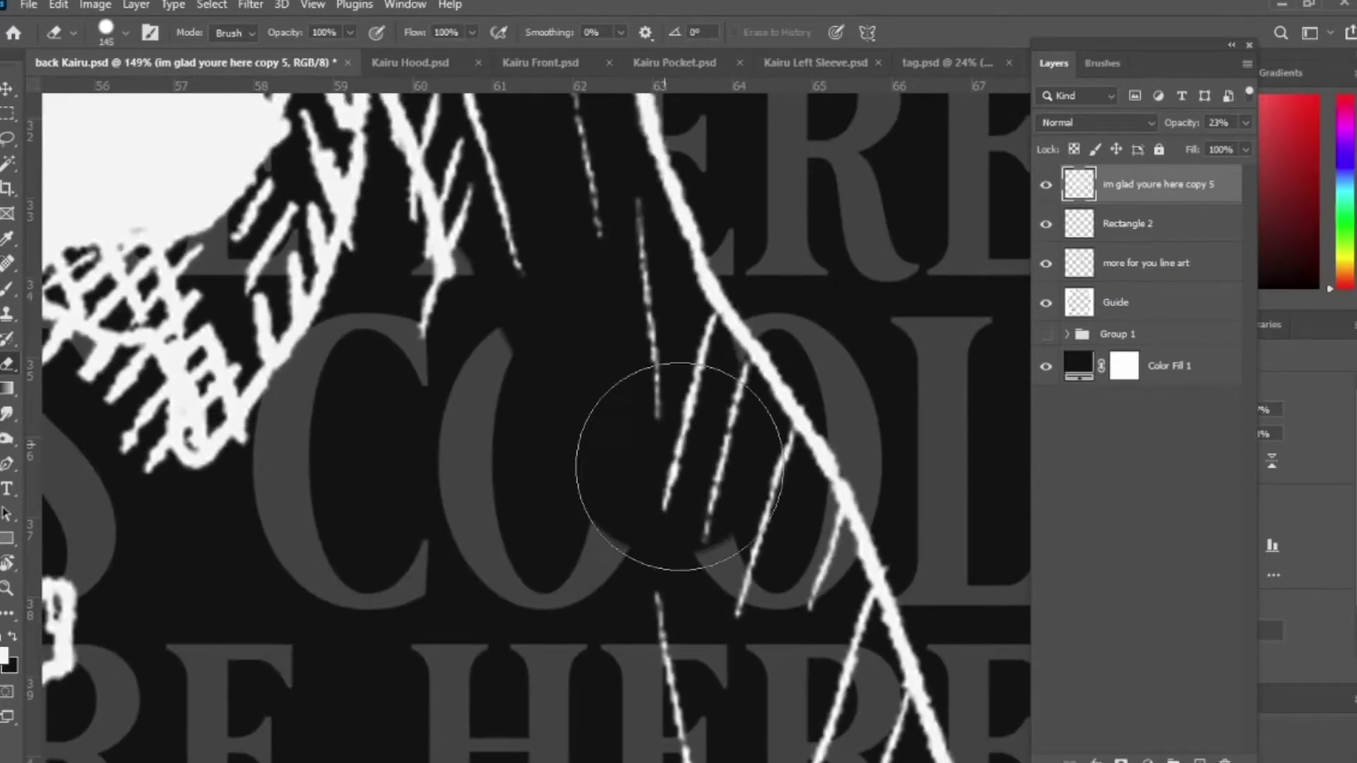
scroll(680, 467, down, 3)
scroll(620, 272, down, 5)
scroll(422, 355, up, 5)
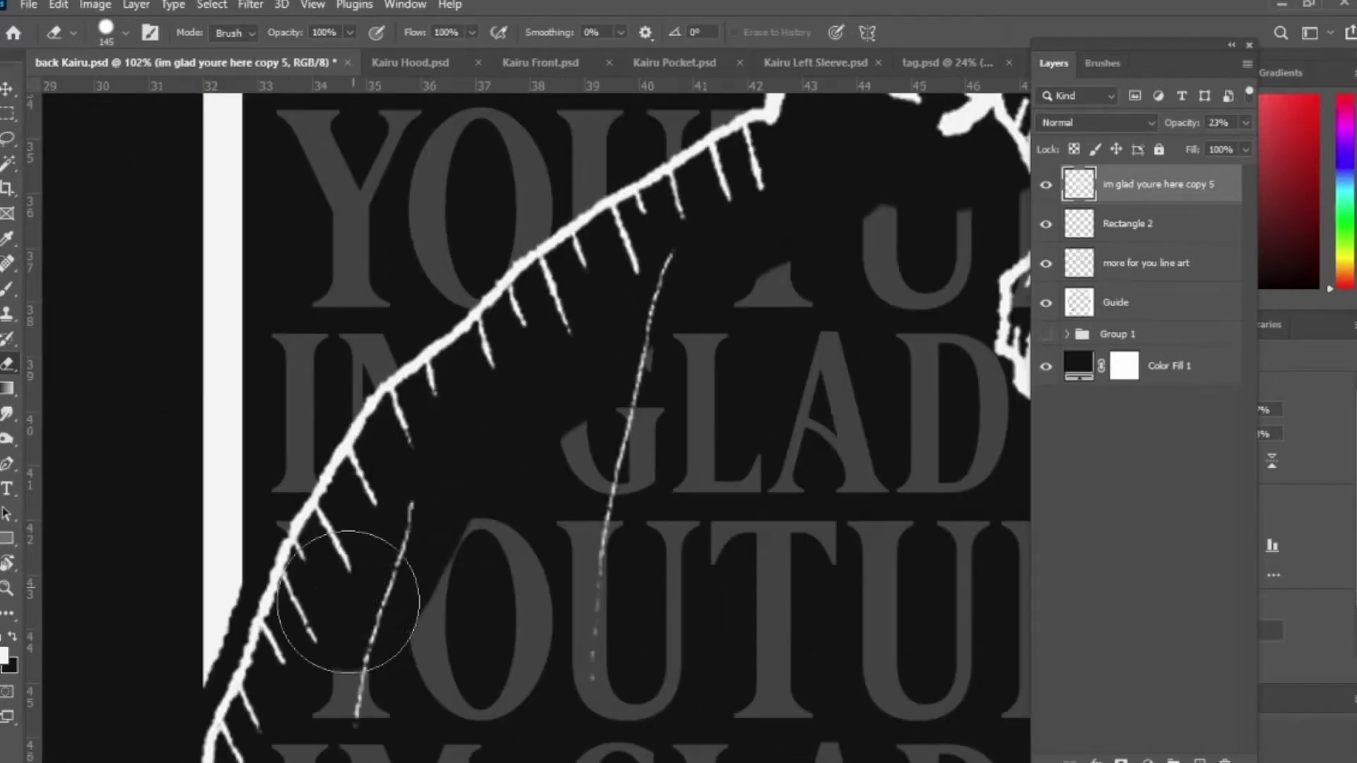
scroll(347, 601, down, 4)
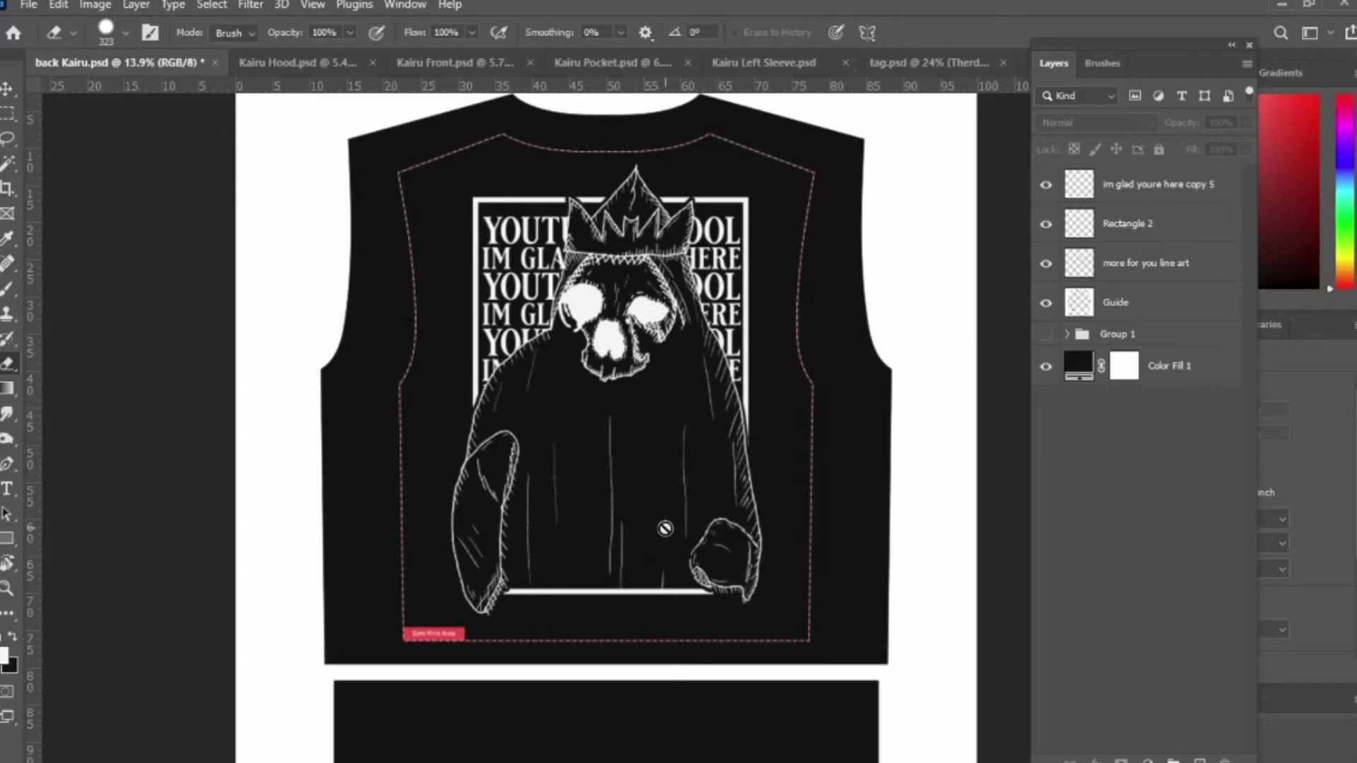
click(1046, 186)
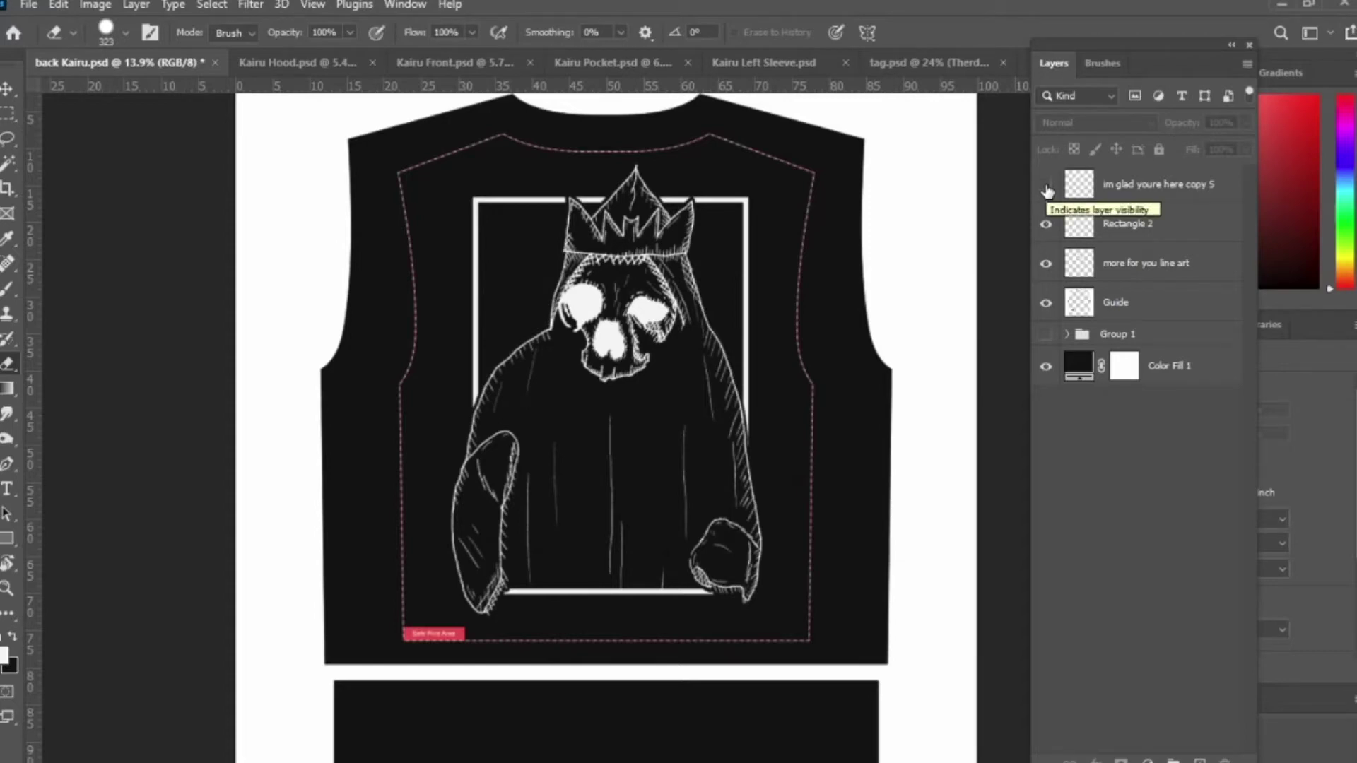
click(1046, 186)
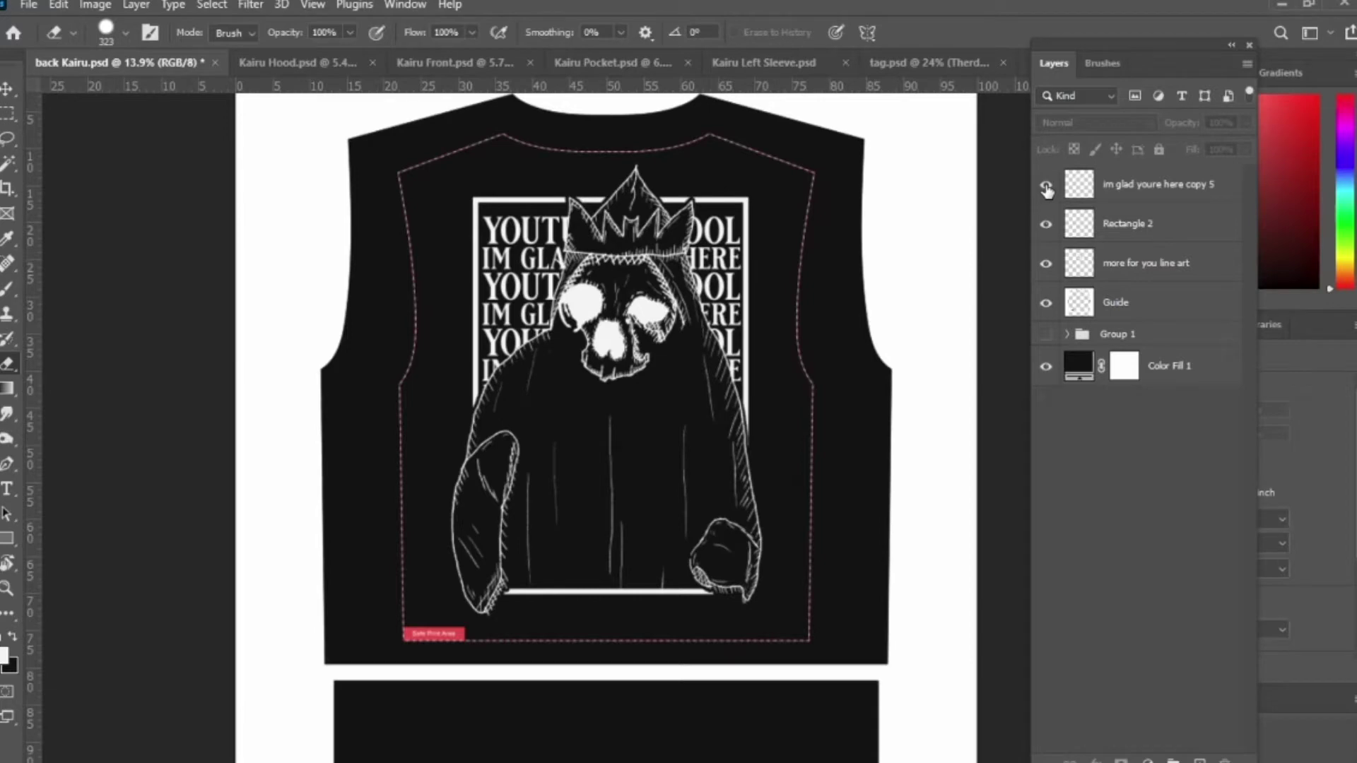
Add a white Royal Signage text line reading YOUTUBE IS COOL at 105 pt just below the frame's lower edge.
key(t)
click(599, 618)
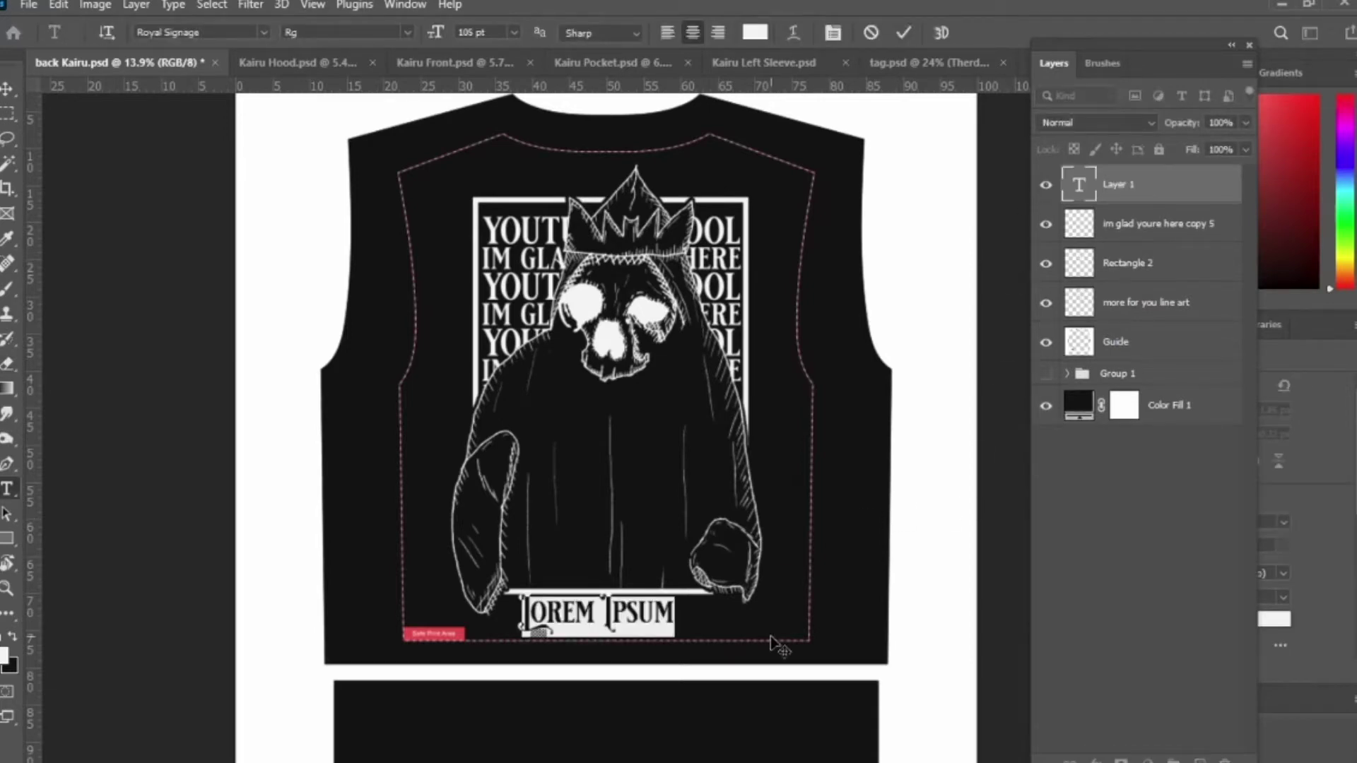
text(YOUTRUBE)
key(BackSpace)
key(BackSpace)
key(BackSpace)
key(BackSpace)
text(UBE IS COOL)
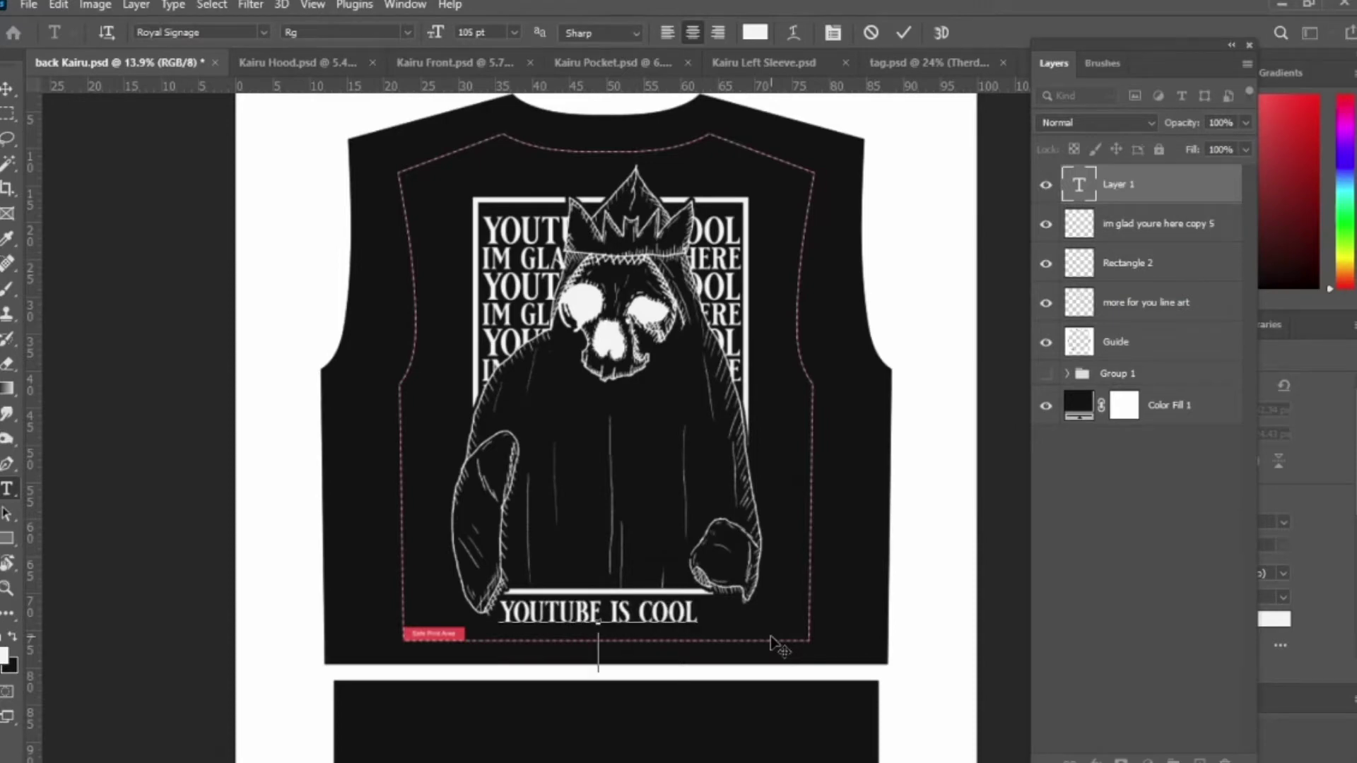
click(903, 34)
click(6, 88)
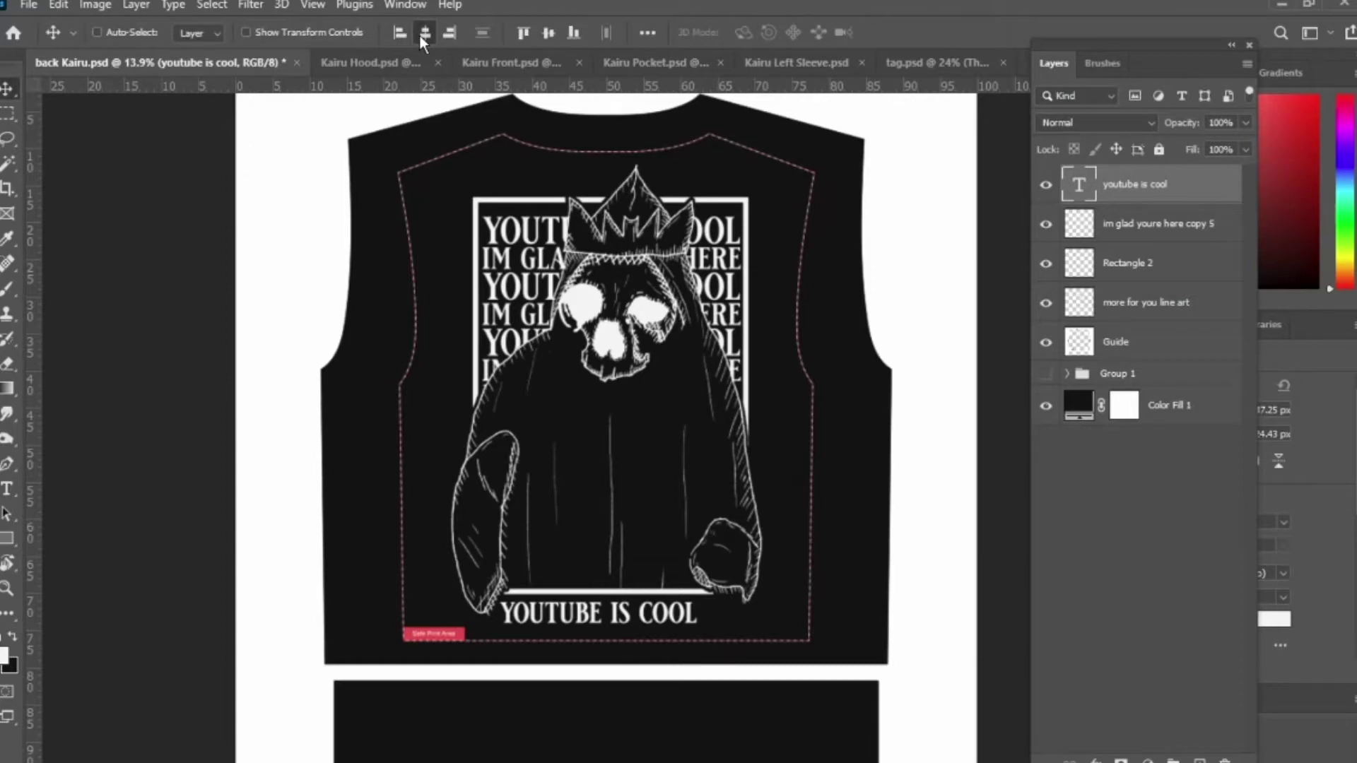
Shift the YOUTUBE IS COOL caption to centre it below the frame, scale it to 97.80%, and compare the design without and with both text layers.
drag(608, 445, 616, 445)
key(ctrl+t)
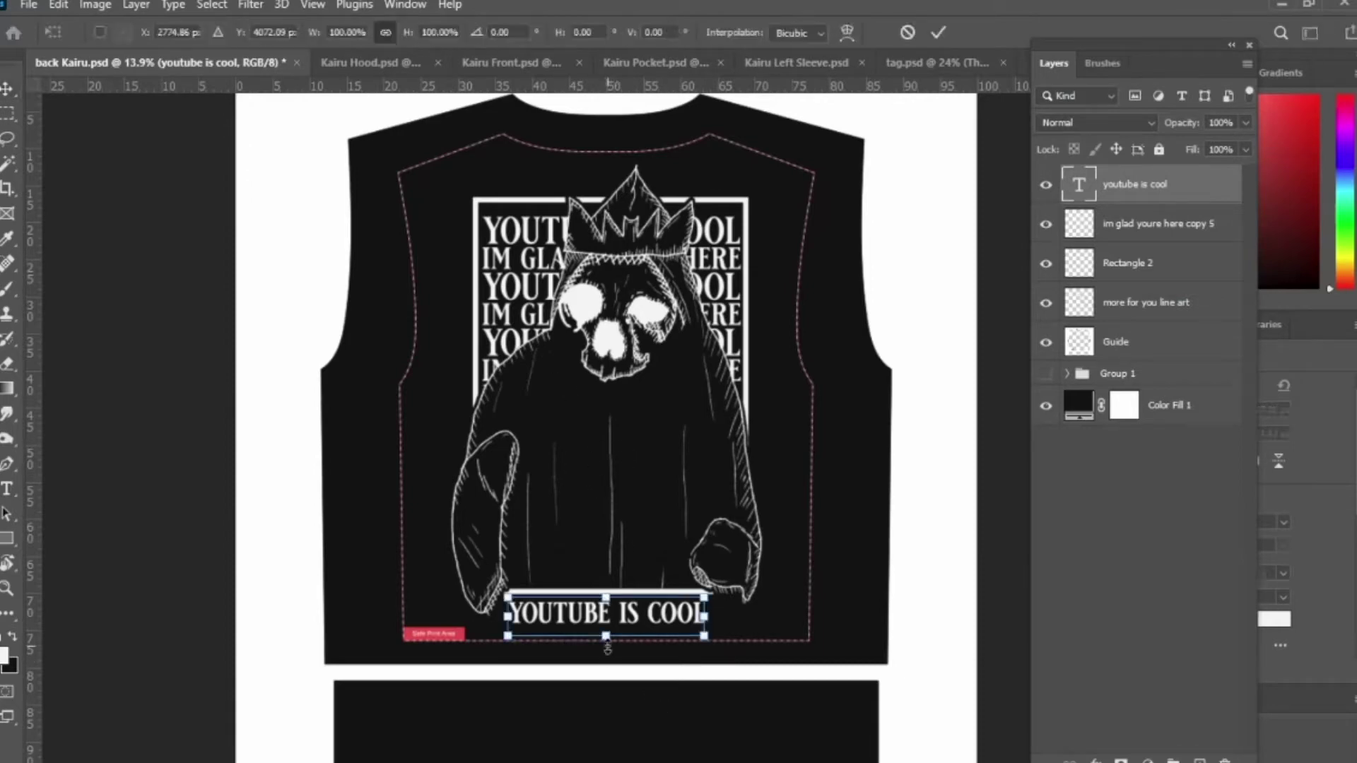
drag(609, 636, 607, 630)
scroll(609, 638, up, 5)
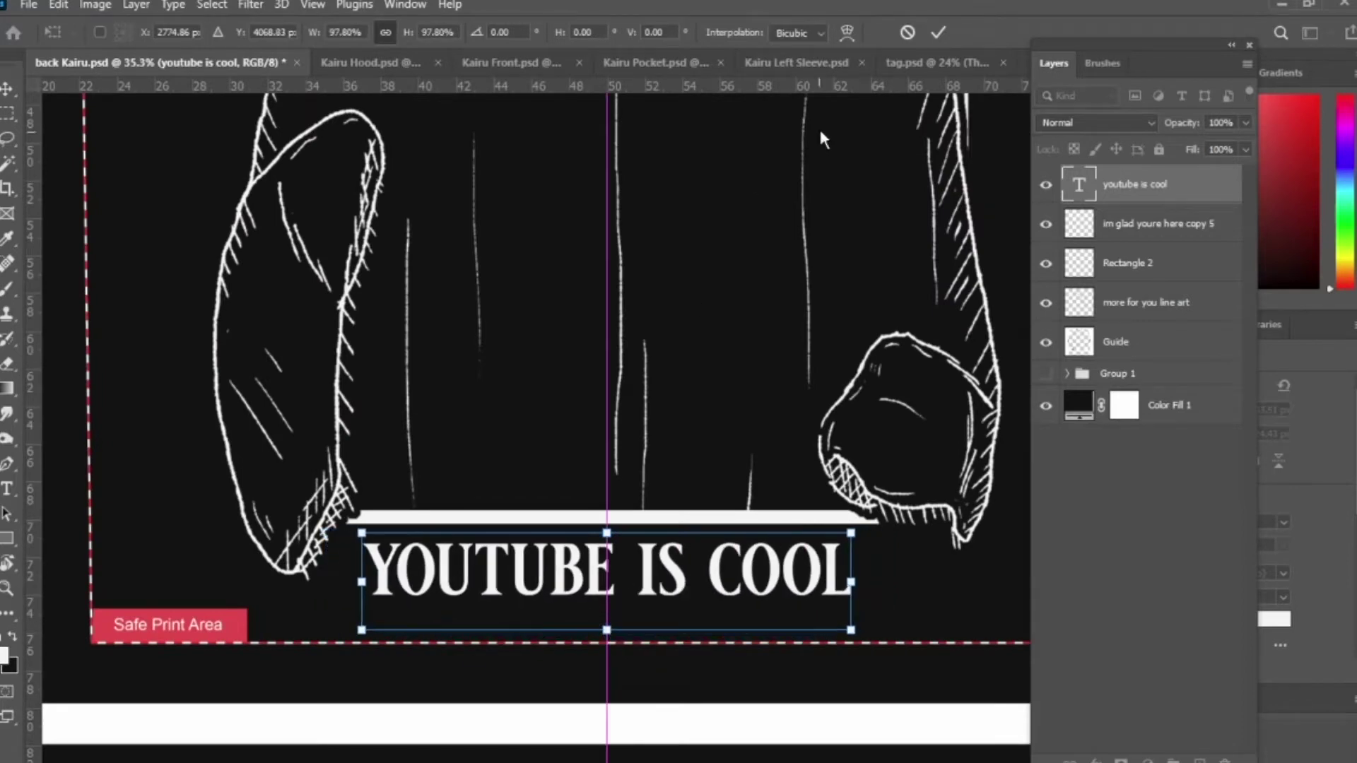
click(937, 32)
scroll(784, 360, down, 5)
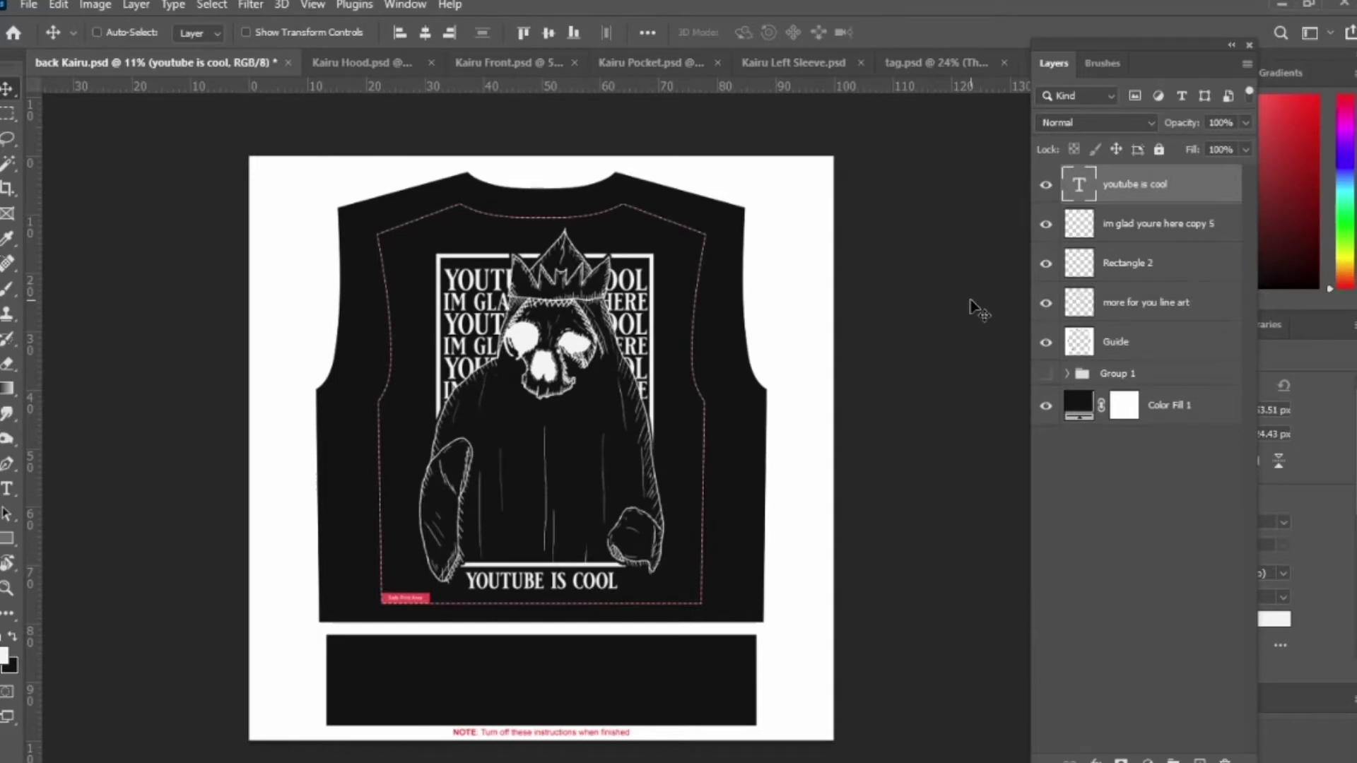
drag(1046, 224, 1043, 191)
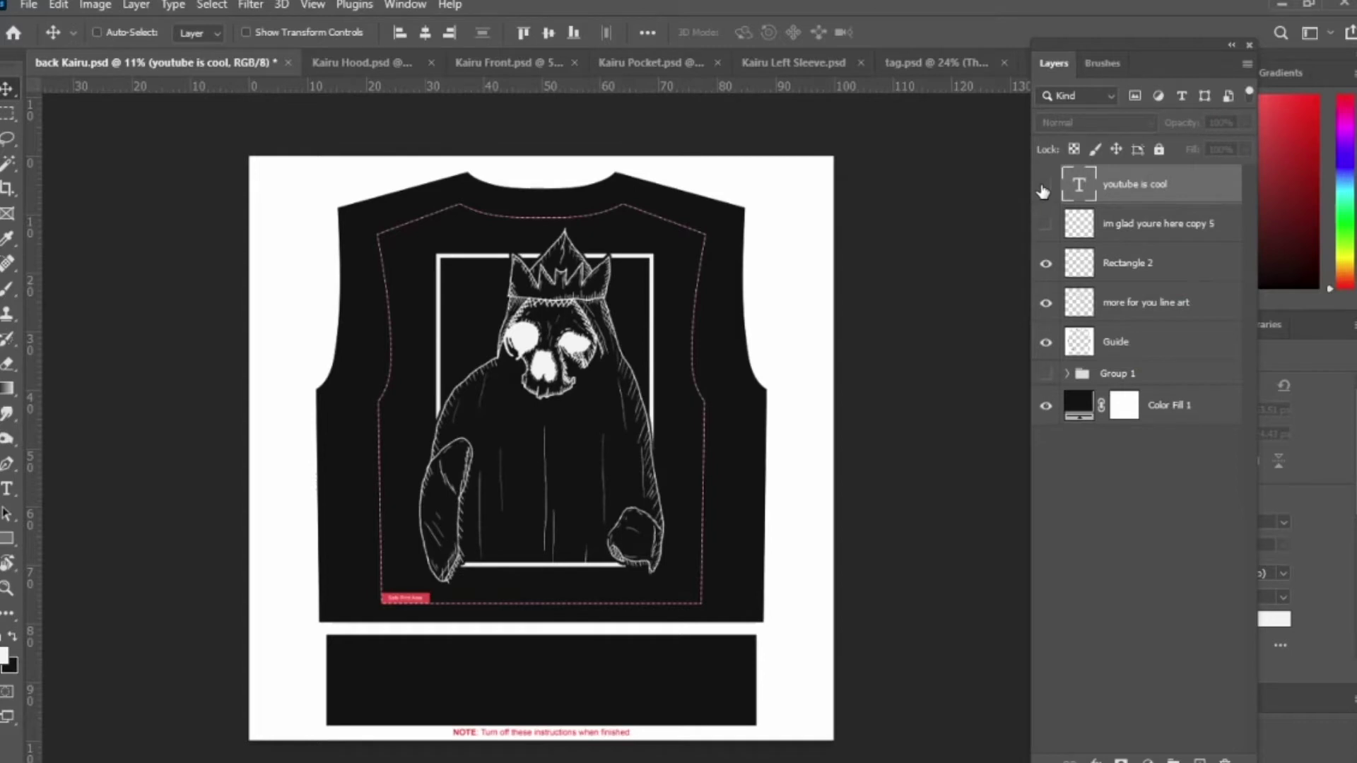
drag(1043, 191, 1051, 222)
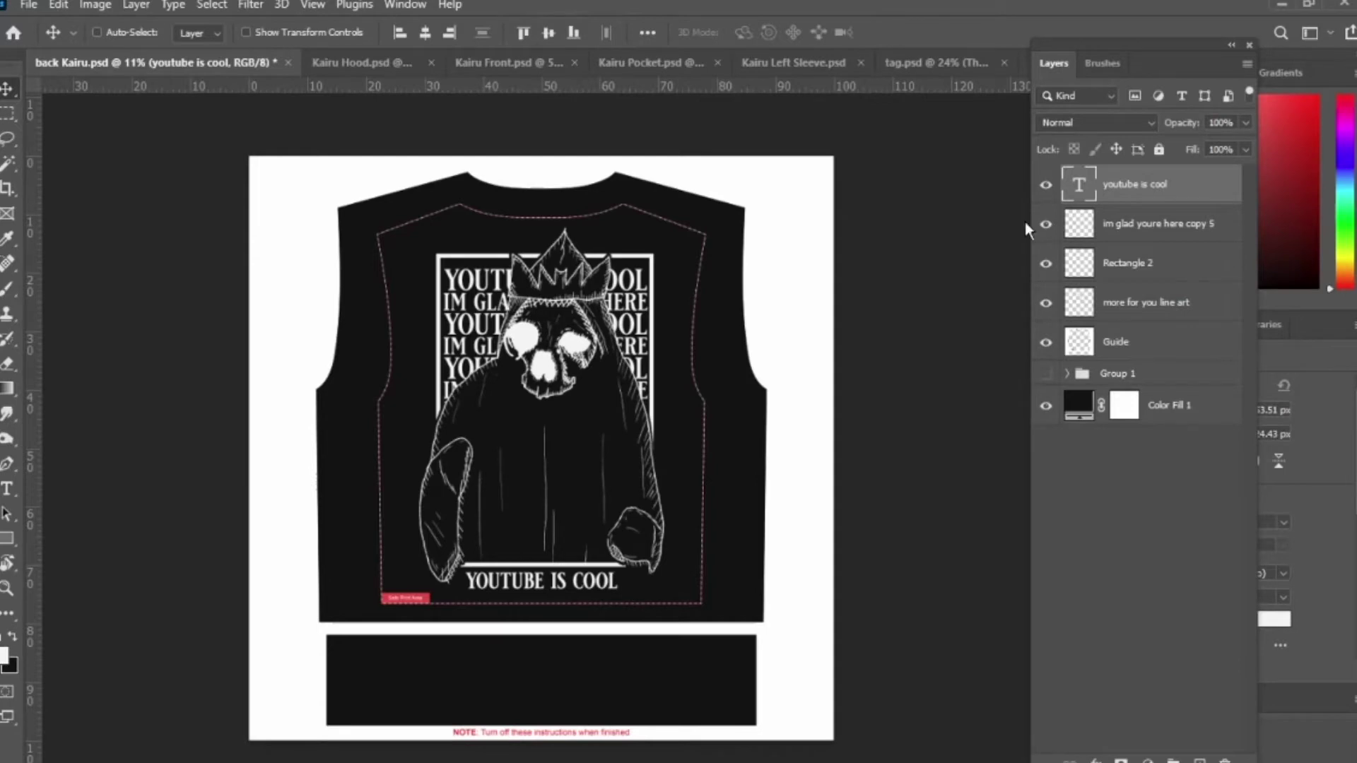
Switch to Kairu Hood.psd and show its QR Code, scan me for a good time, and Color Fill 1 layers.
key(ctrl+Tab)
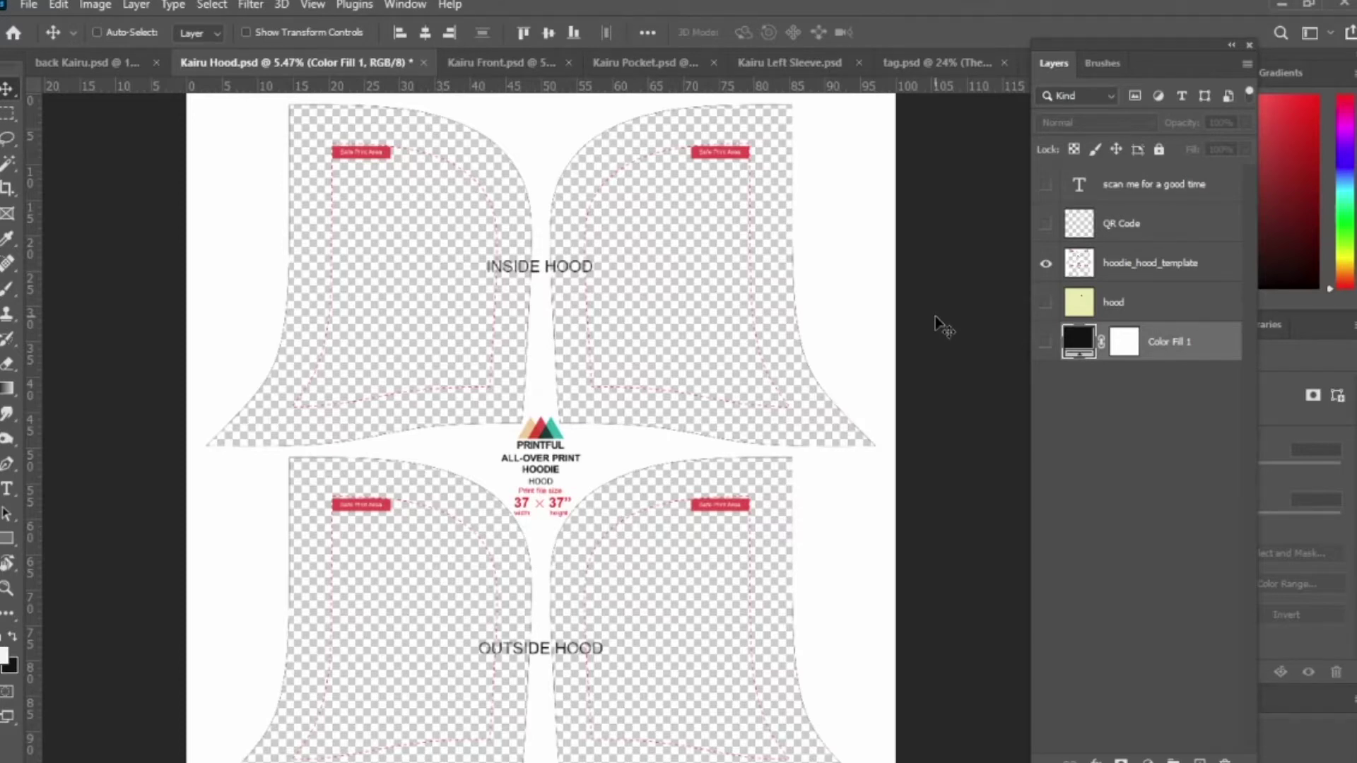
click(1045, 224)
click(1046, 184)
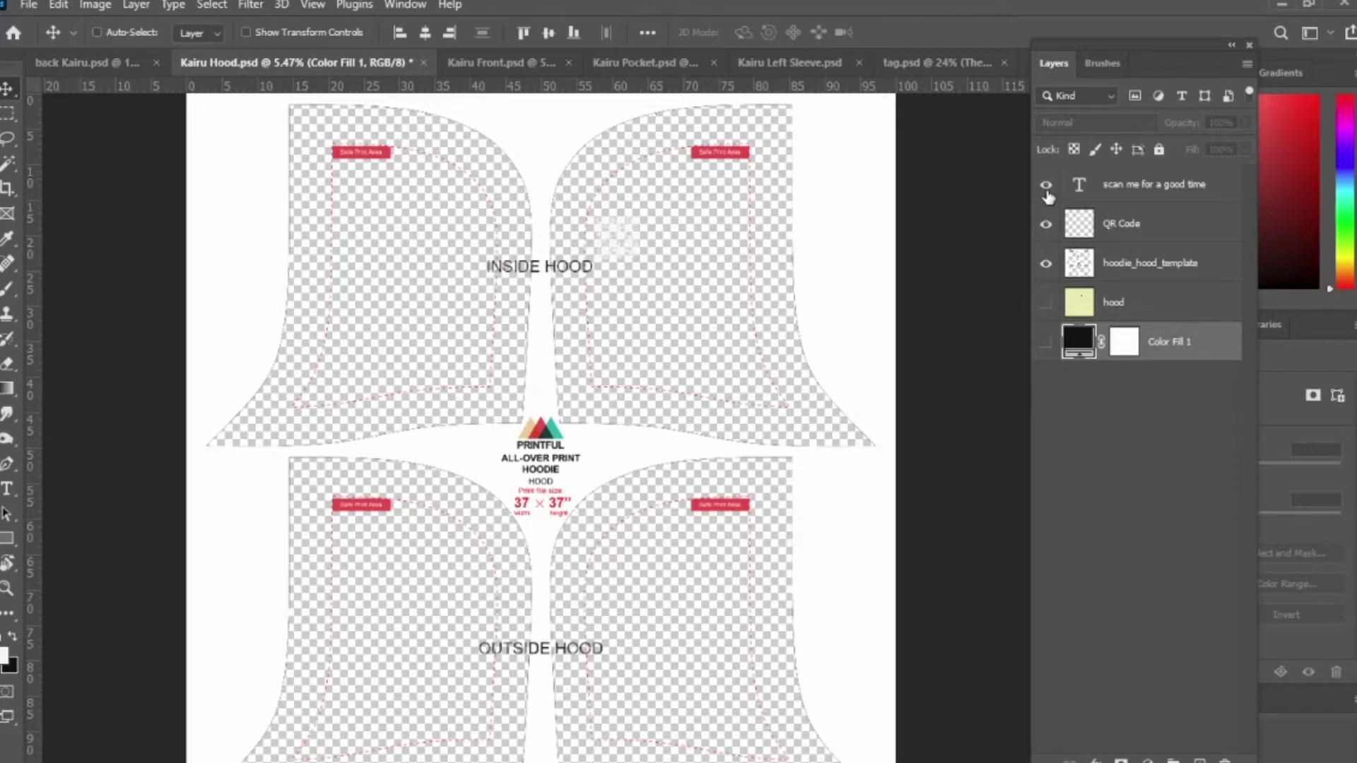
click(1045, 342)
scroll(631, 292, up, 5)
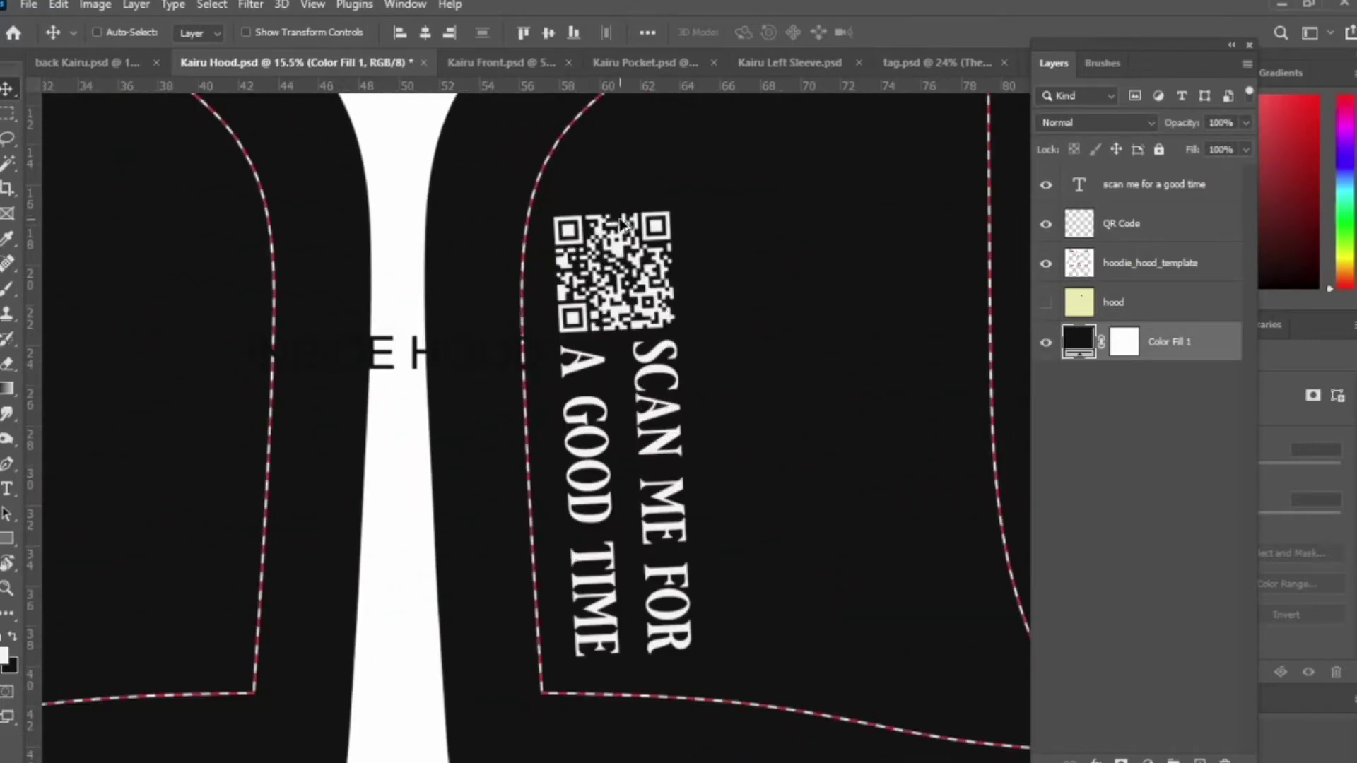
Rotate the canvas view so the QR code and its lettering read horizontally, examine them up close, and return the view rotation to 0°.
key(r)
drag(742, 333, 460, 302)
key(v)
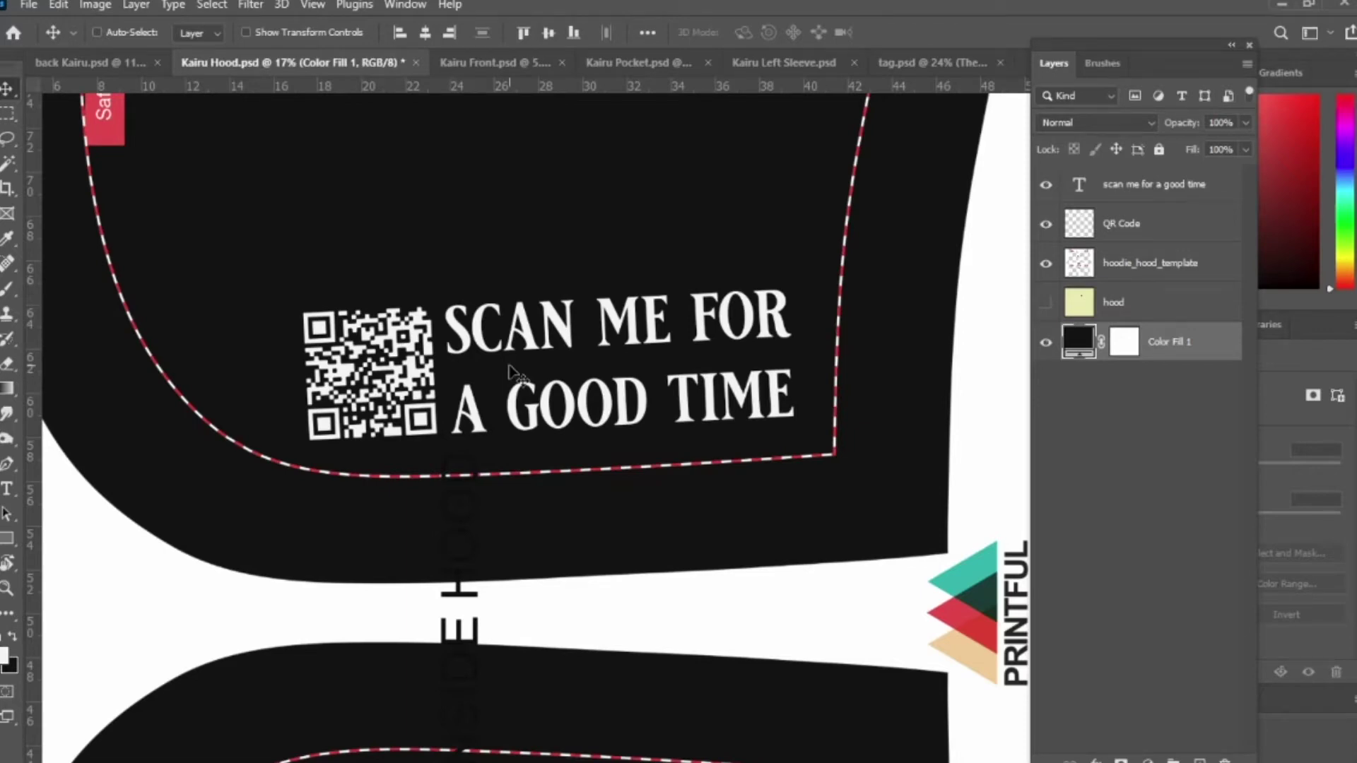
scroll(512, 372, up, 5)
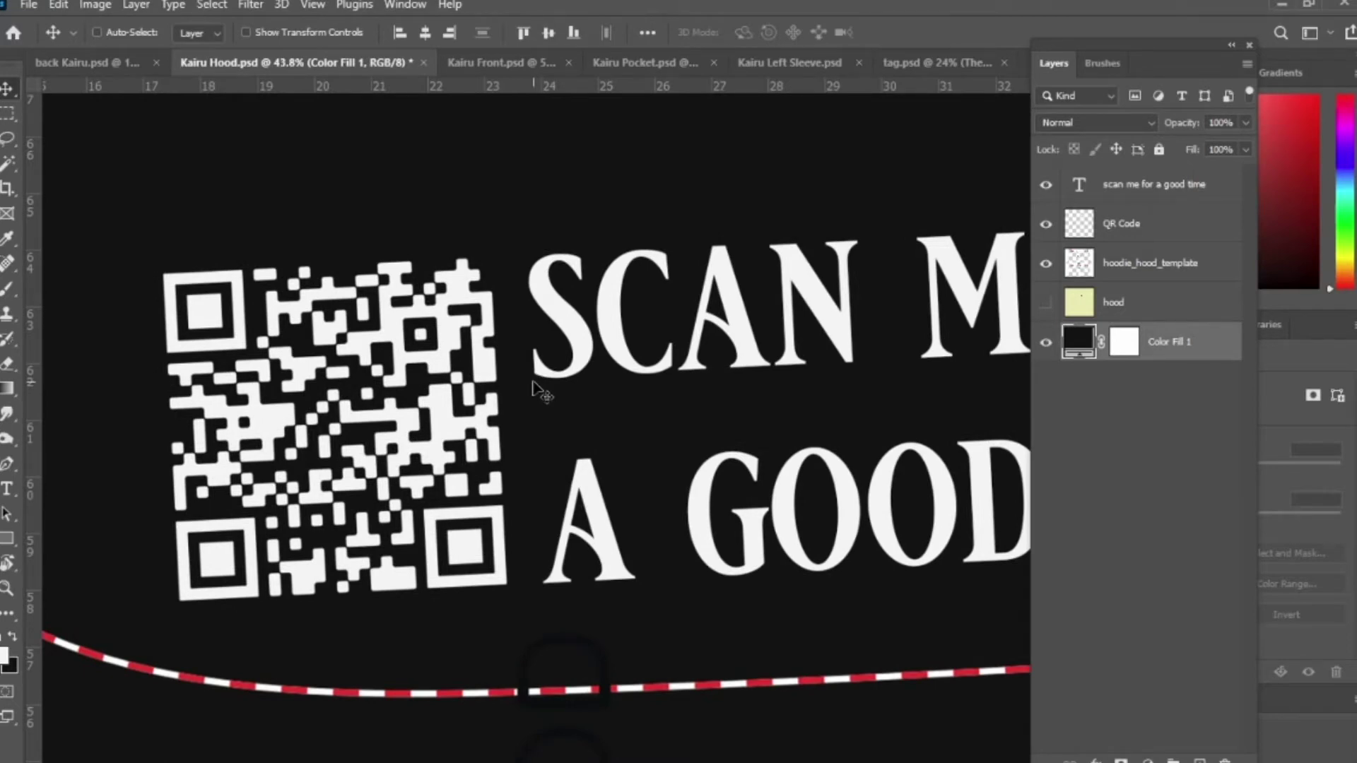
scroll(534, 389, down, 10)
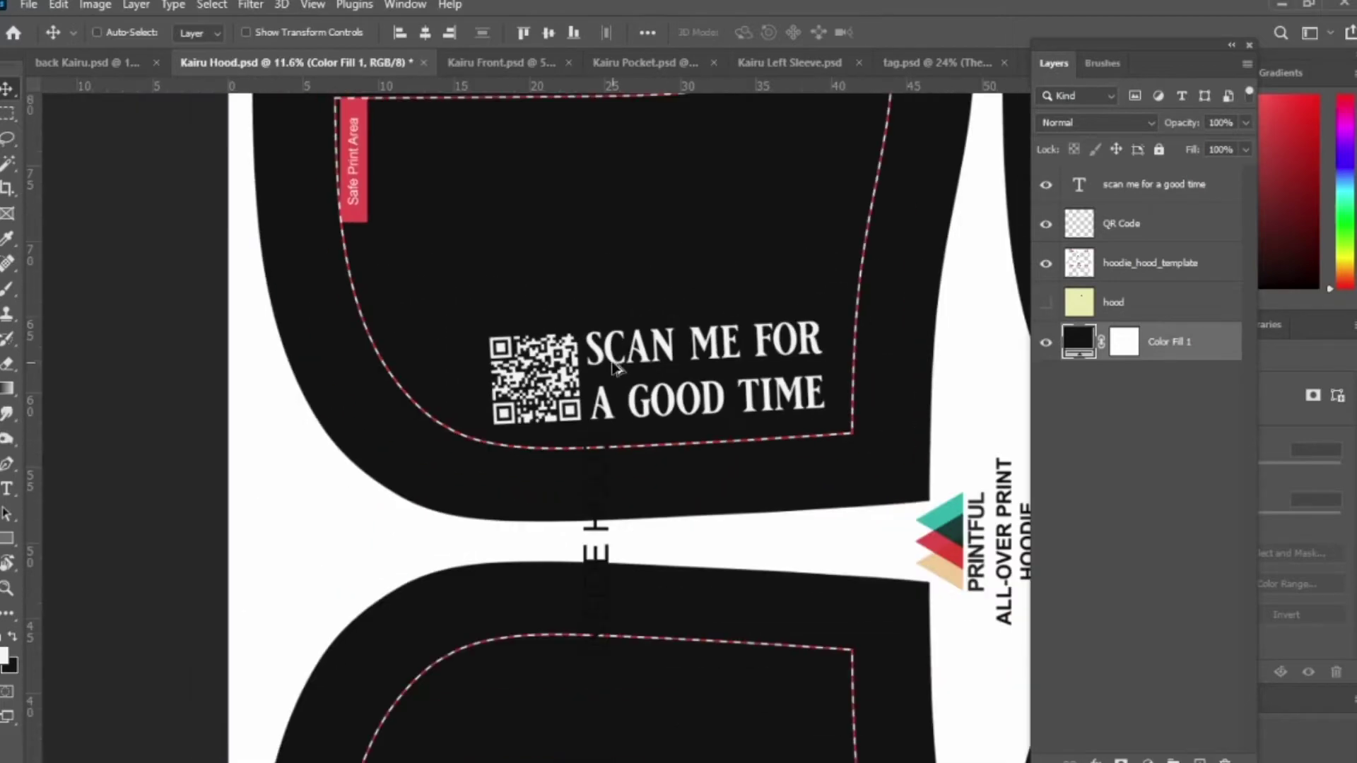
key(r)
drag(670, 571, 748, 603)
scroll(620, 450, down, 3)
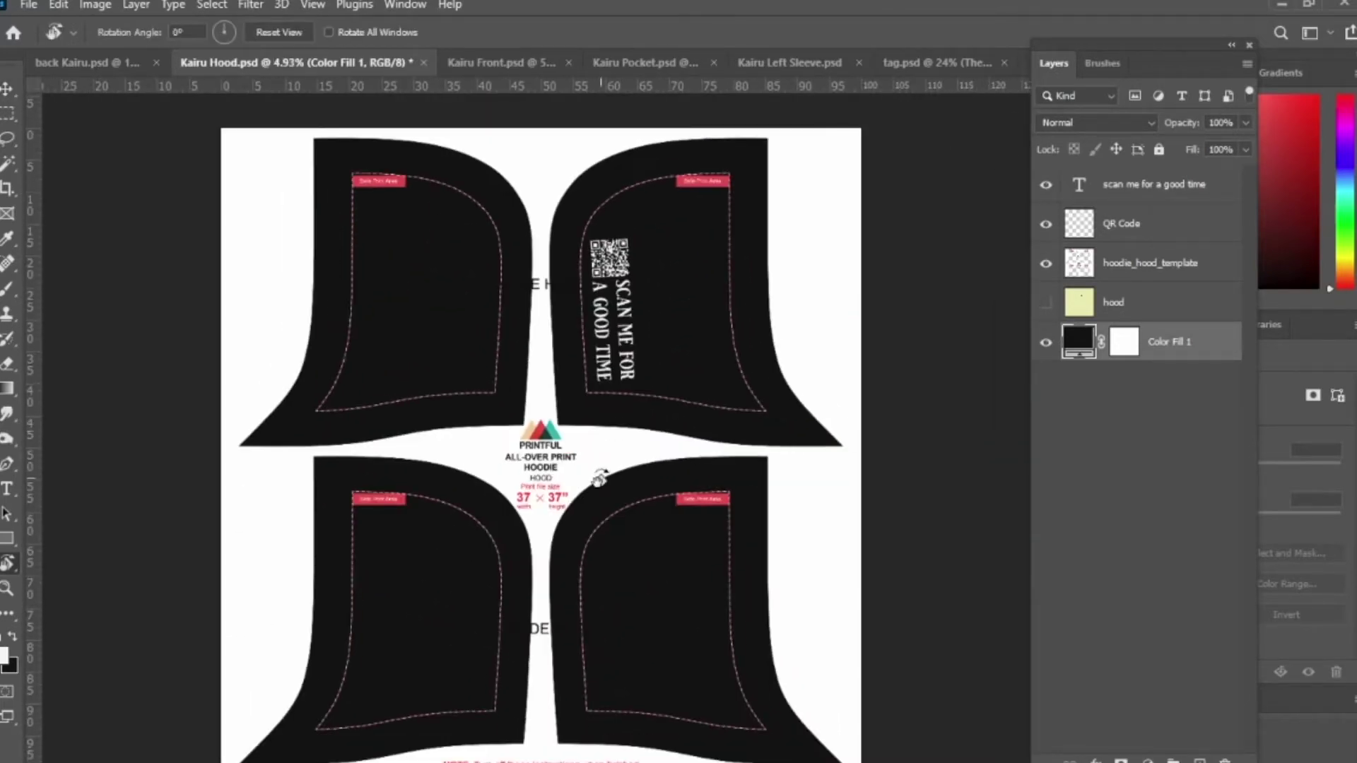
key(v)
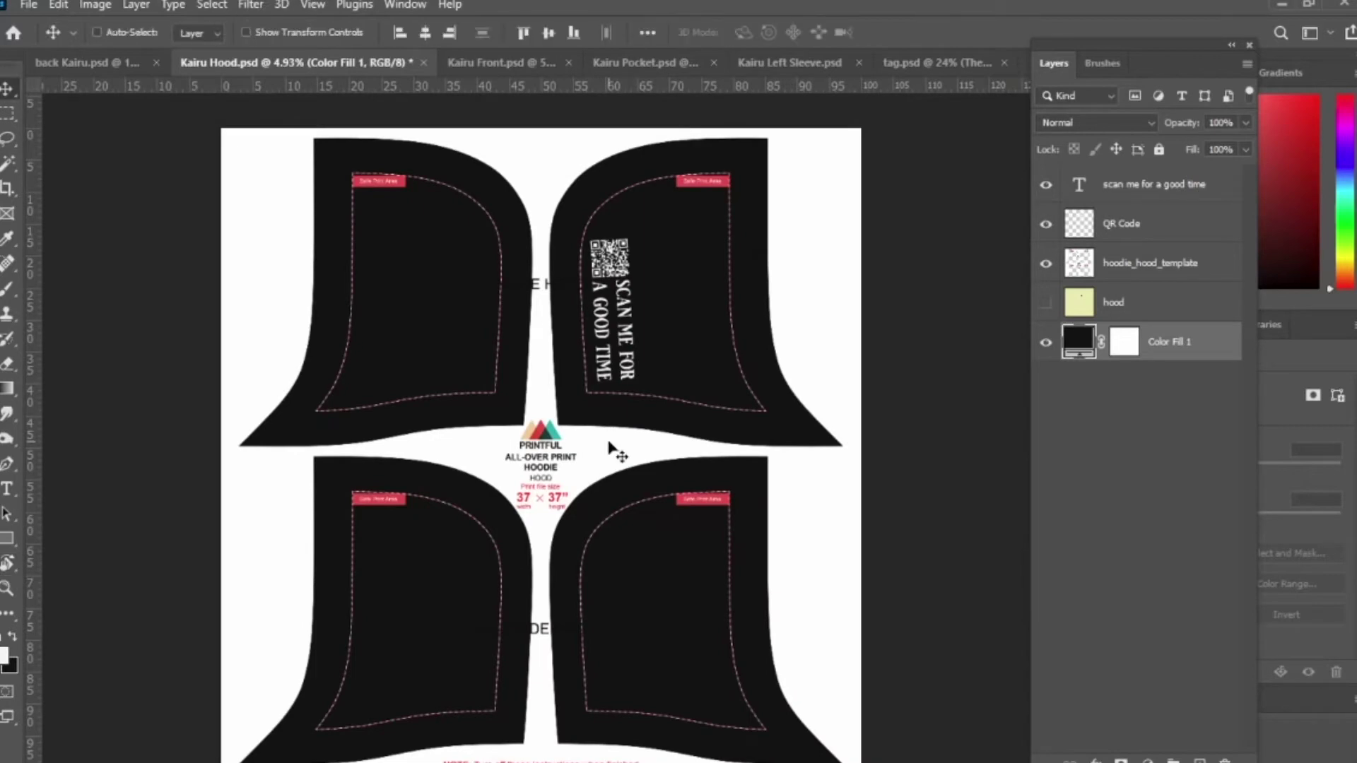
Hide the Color Fill 1 layer, examine the template's inside and outside hood panels, and show the fill again.
click(1046, 342)
scroll(563, 286, up, 2)
scroll(563, 286, up, 2)
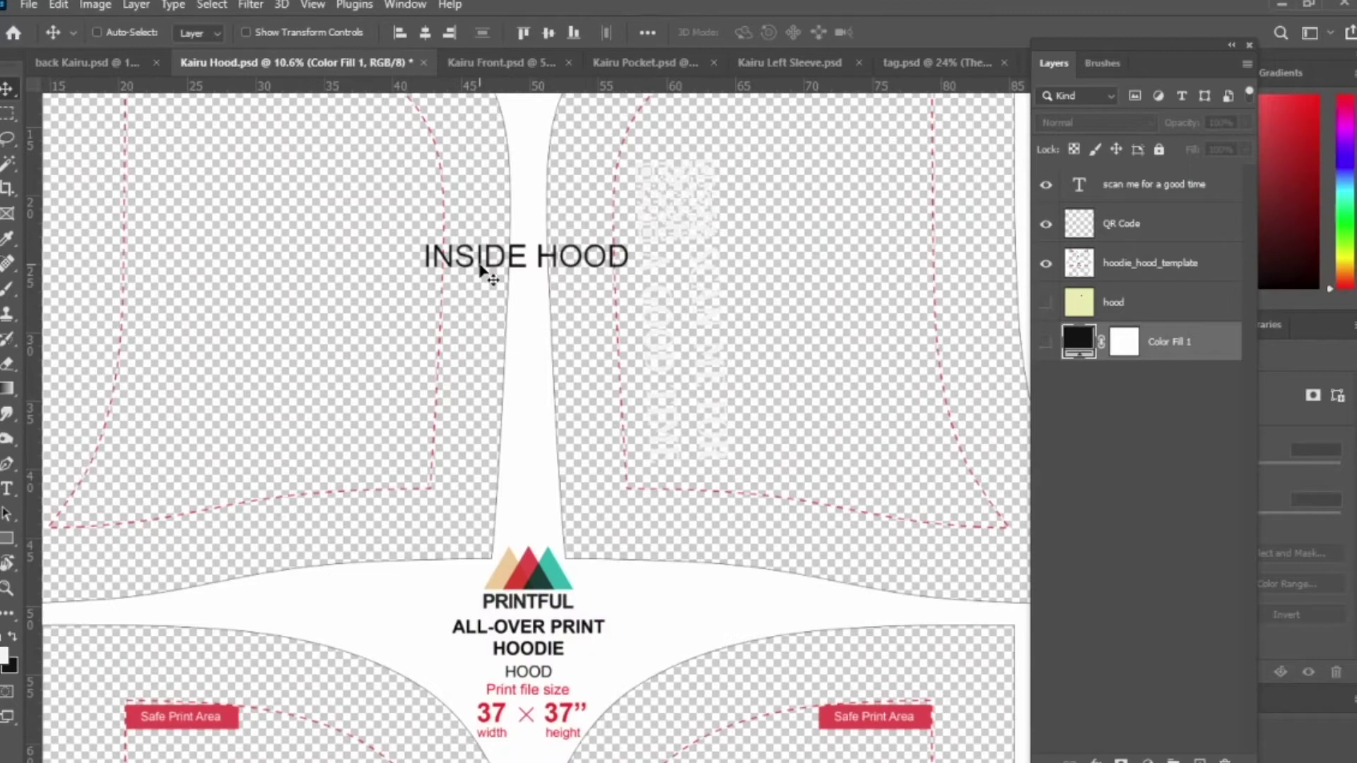
scroll(606, 288, down, 1)
scroll(605, 297, down, 3)
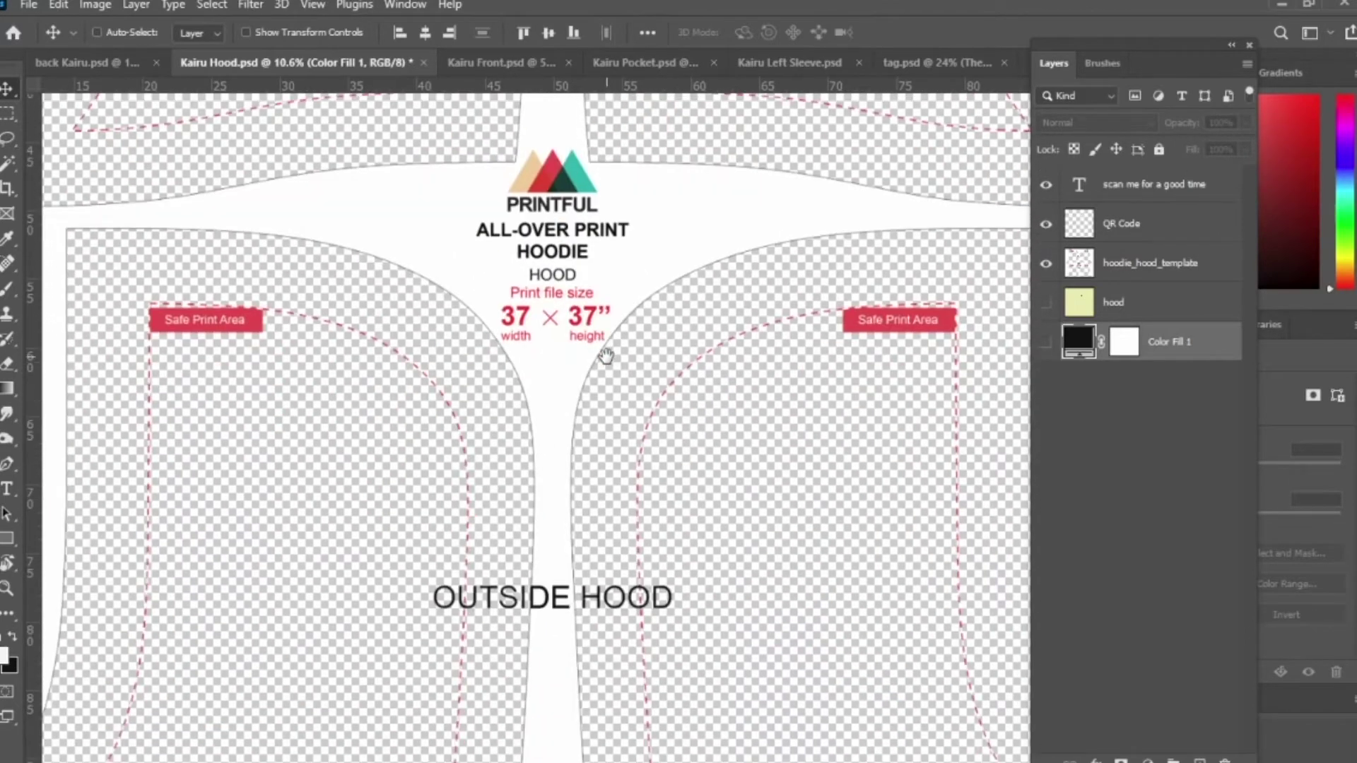
scroll(612, 353, down, 2)
scroll(601, 424, up, 3)
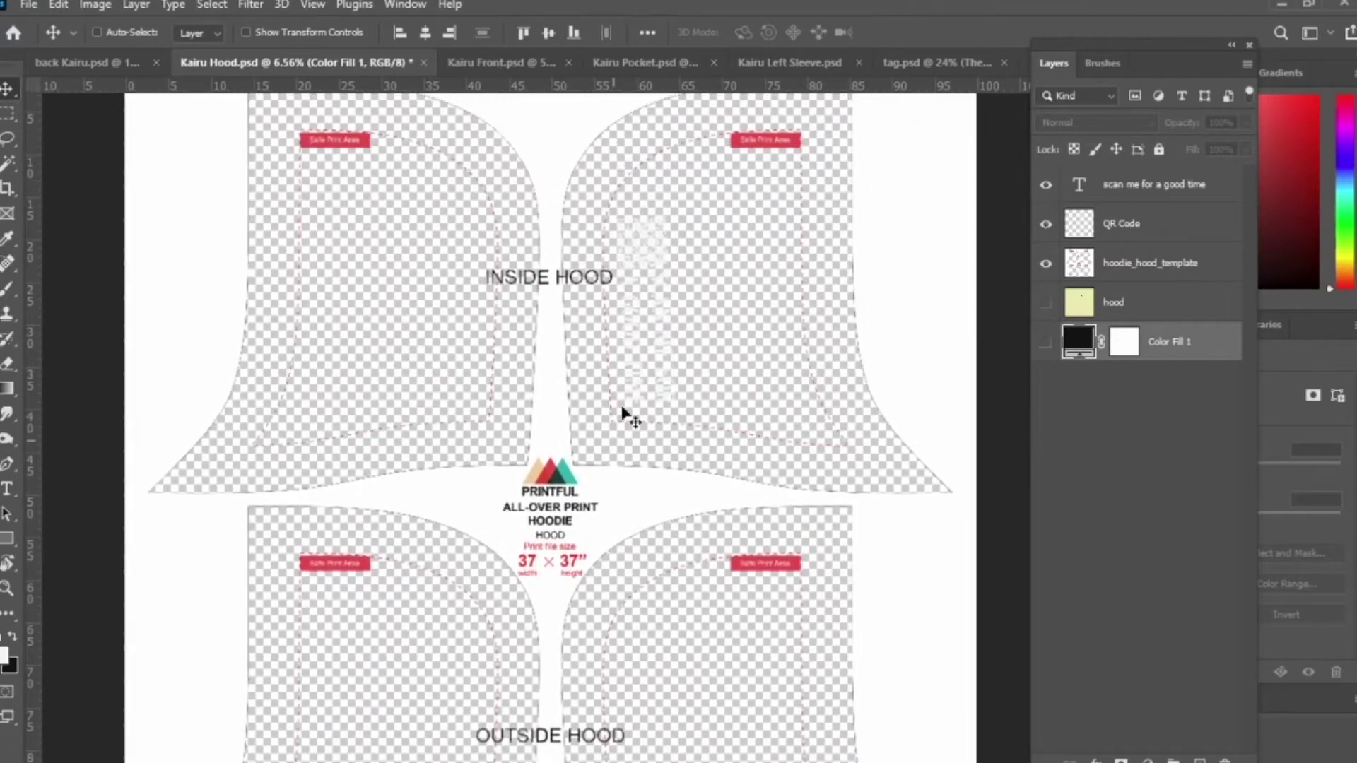
scroll(800, 142, up, 3)
scroll(693, 200, down, 2)
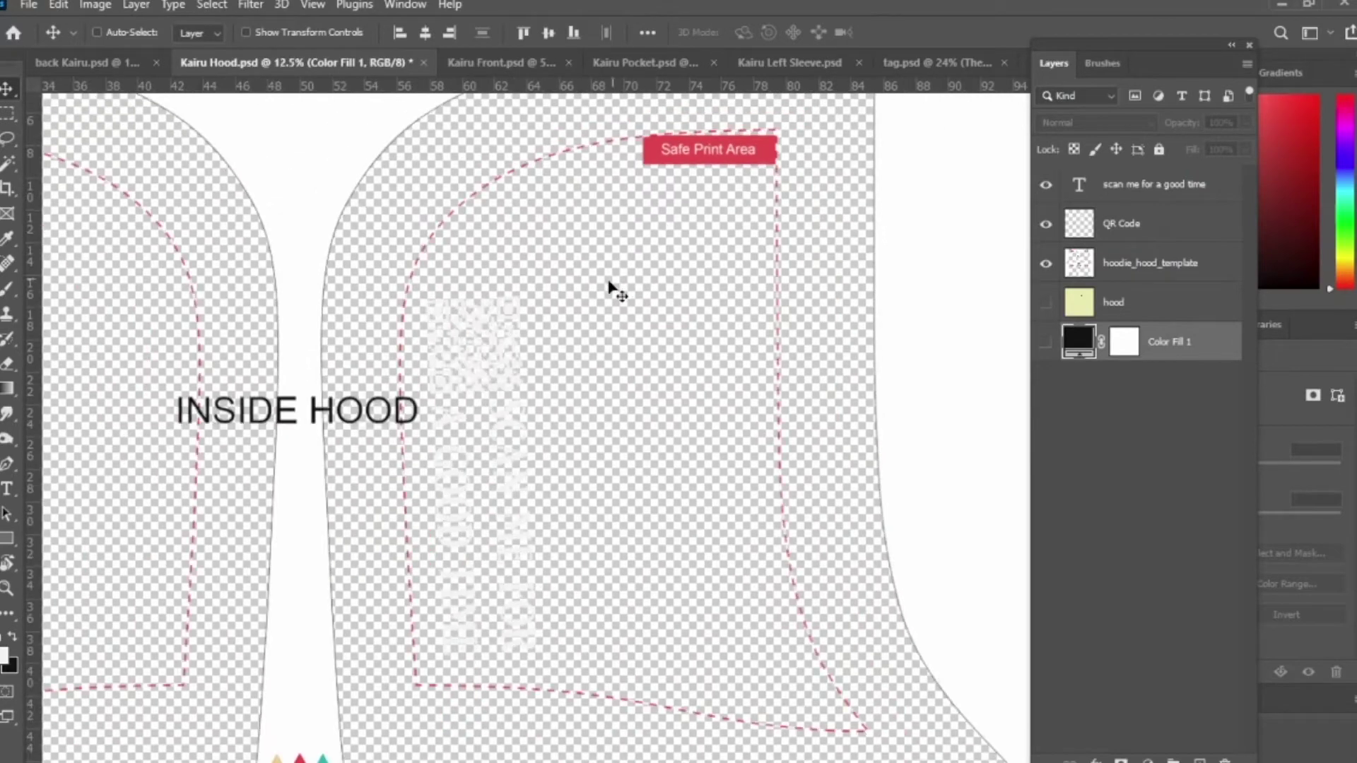
scroll(608, 290, down, 3)
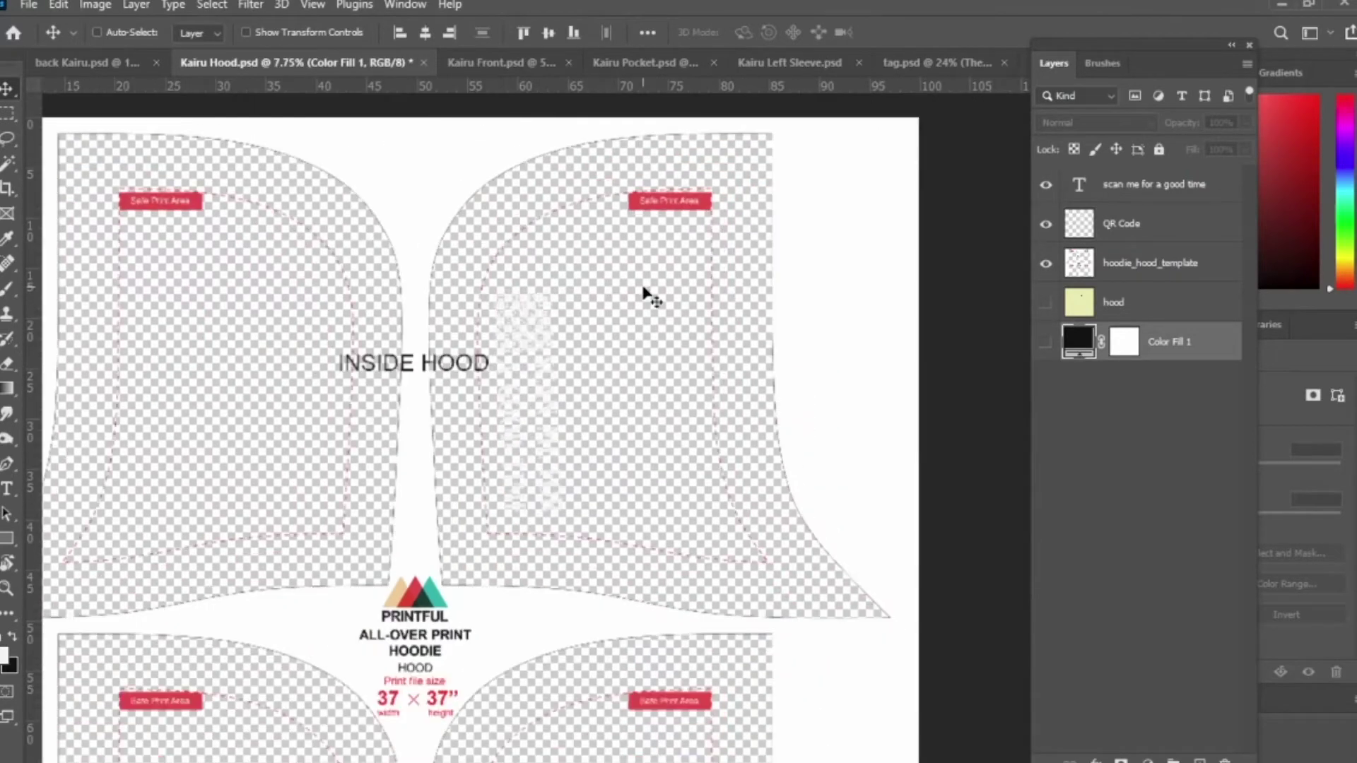
scroll(651, 297, down, 5)
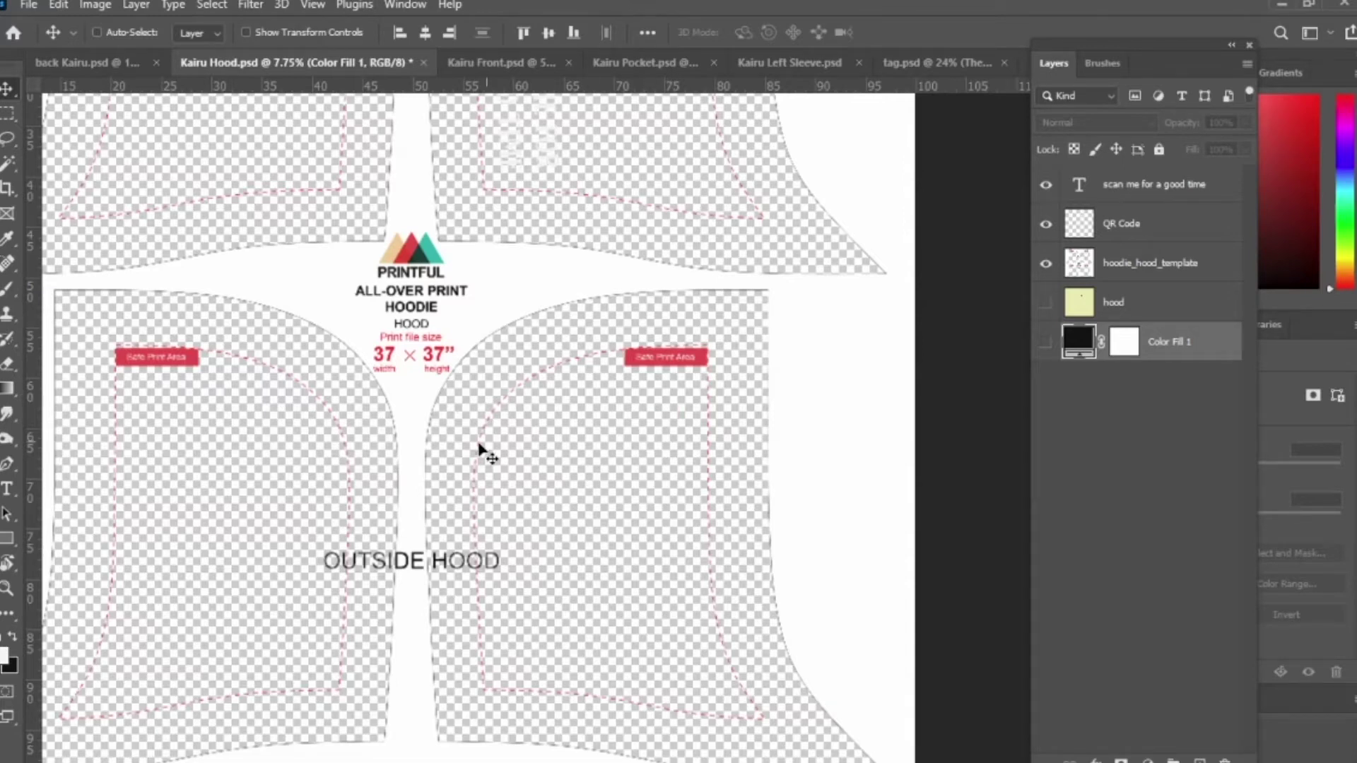
drag(500, 442, 555, 424)
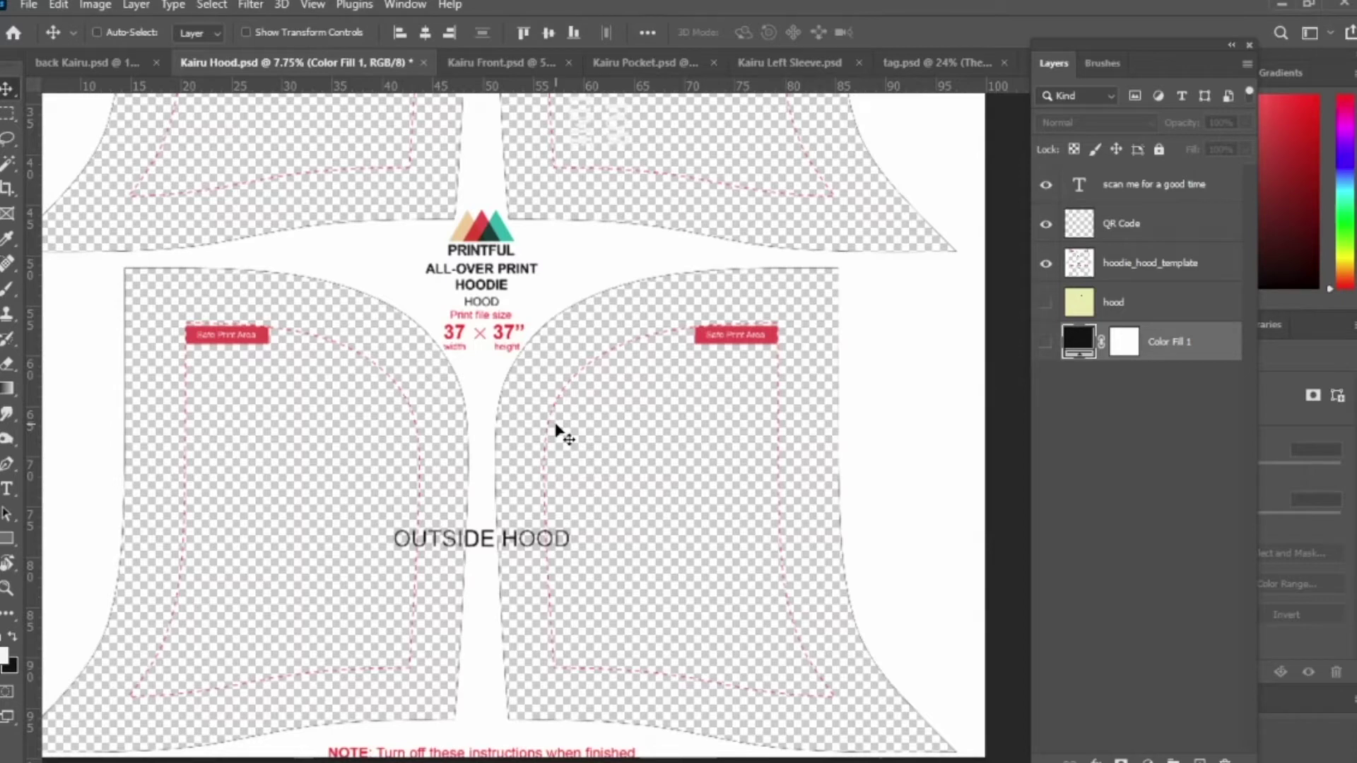
scroll(534, 382, down, 1)
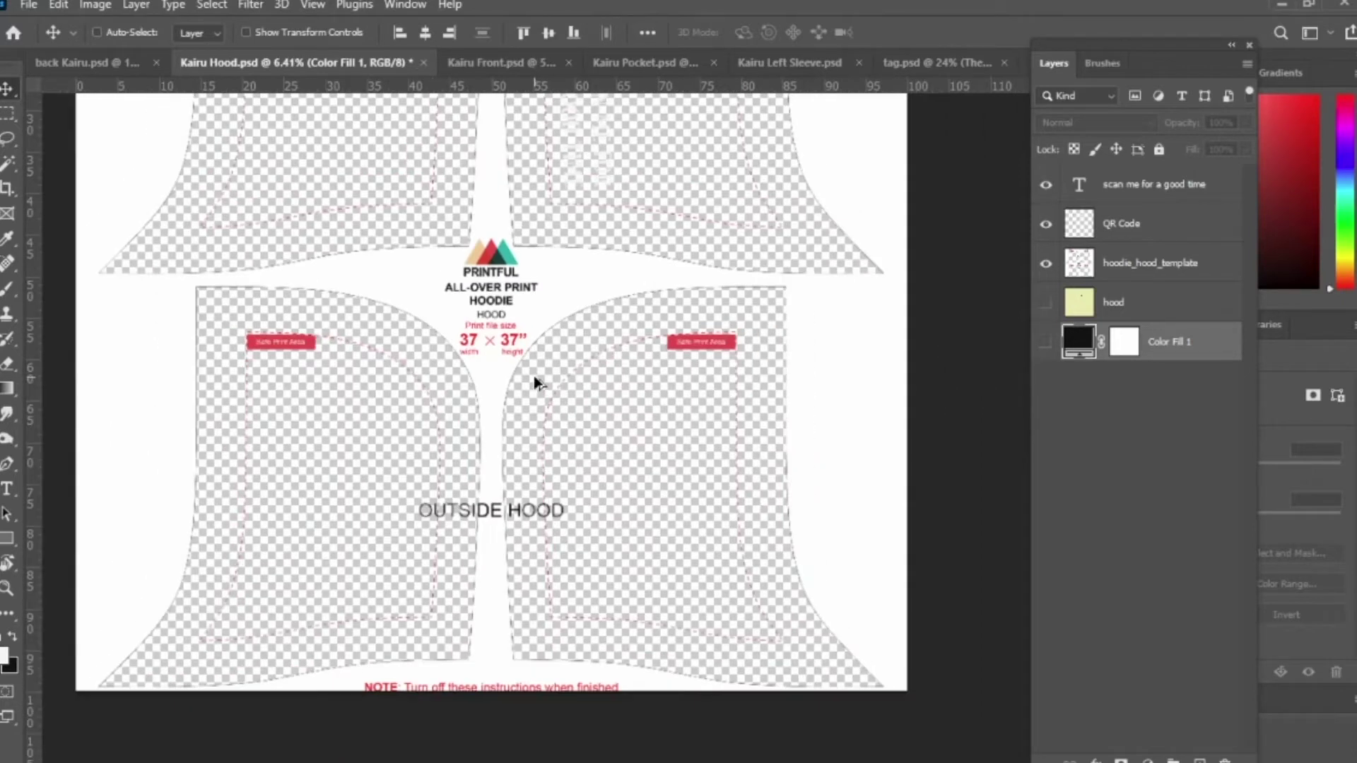
scroll(535, 382, up, 3)
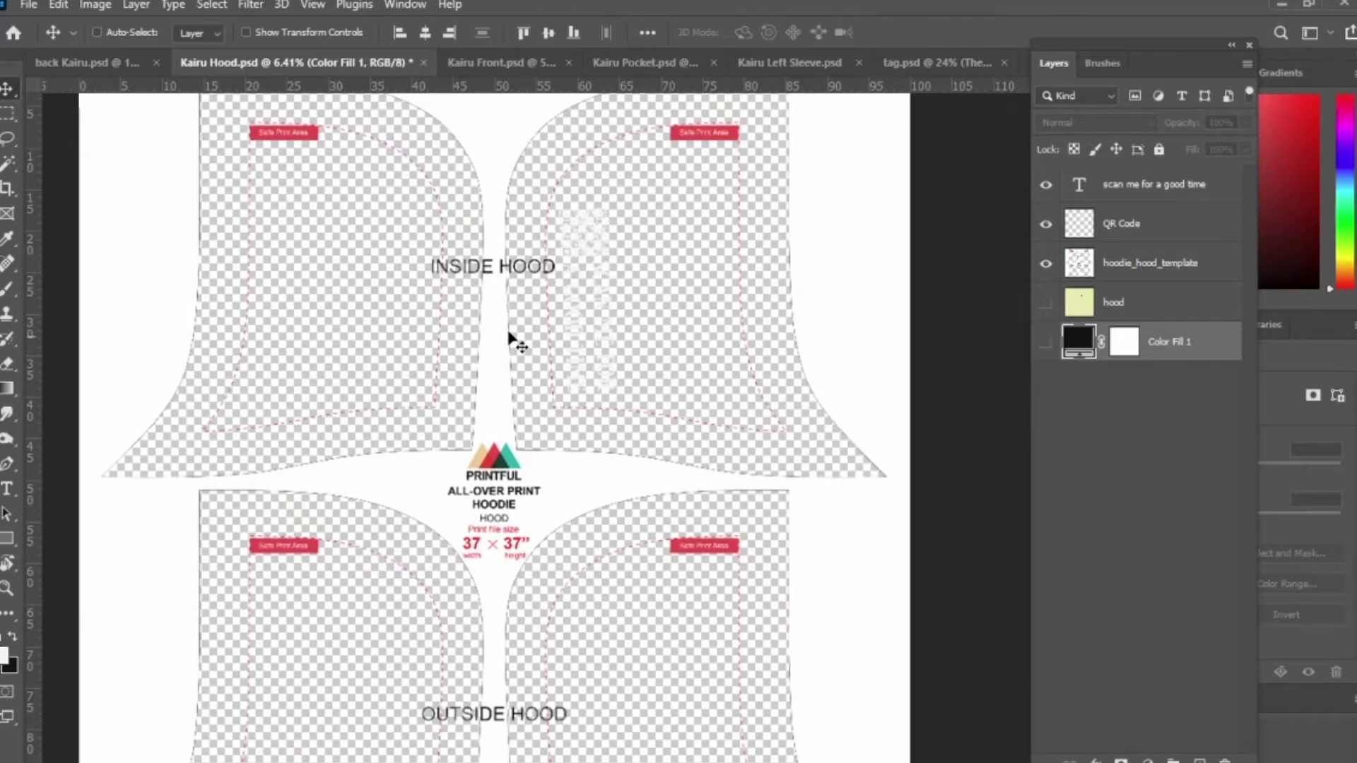
scroll(516, 367, down, 2)
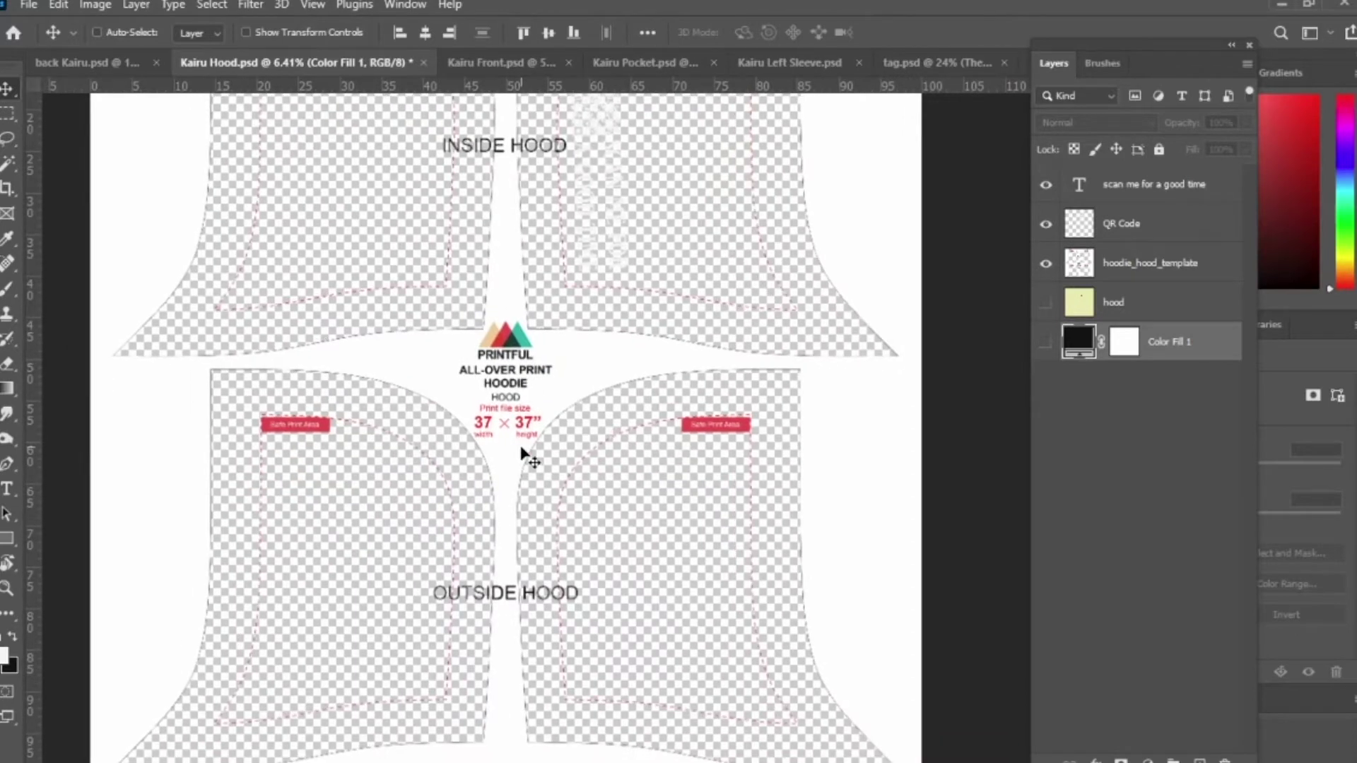
scroll(520, 417, down, 4)
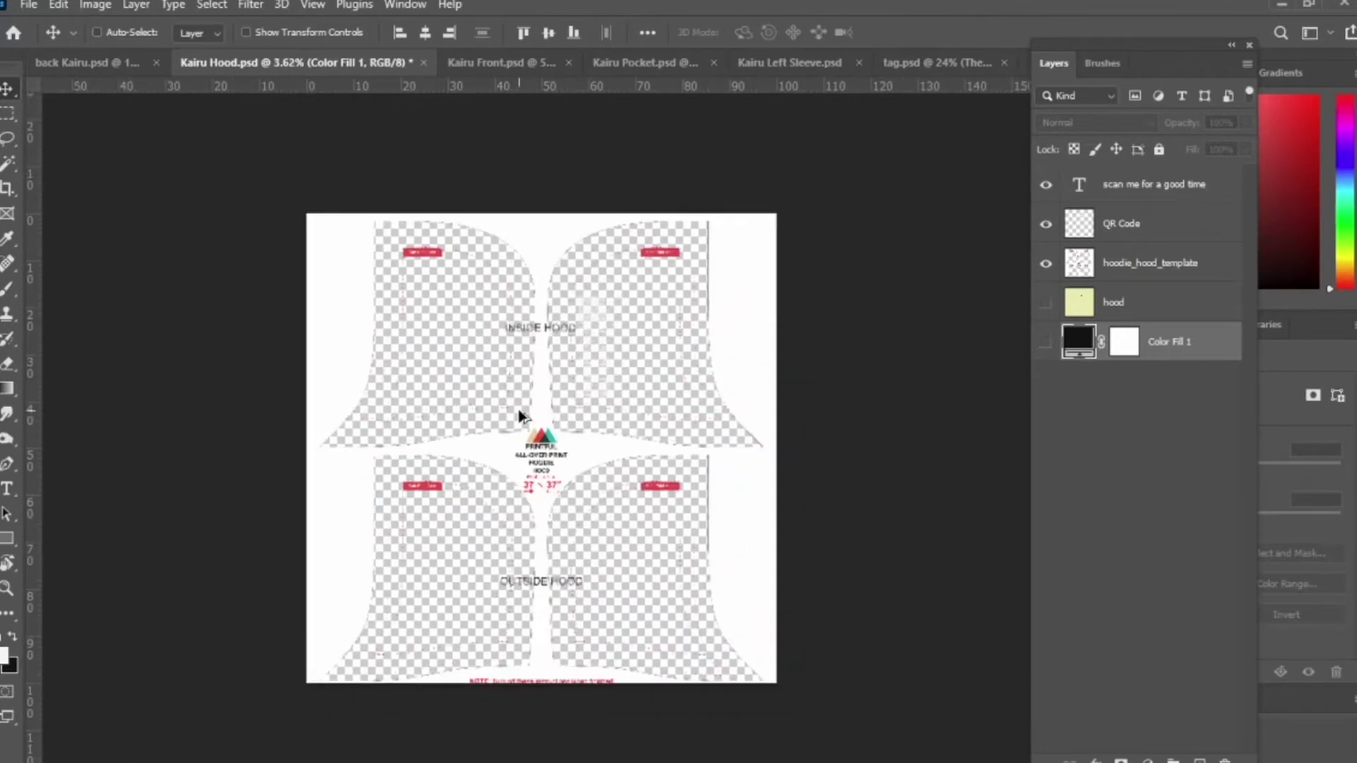
click(1046, 342)
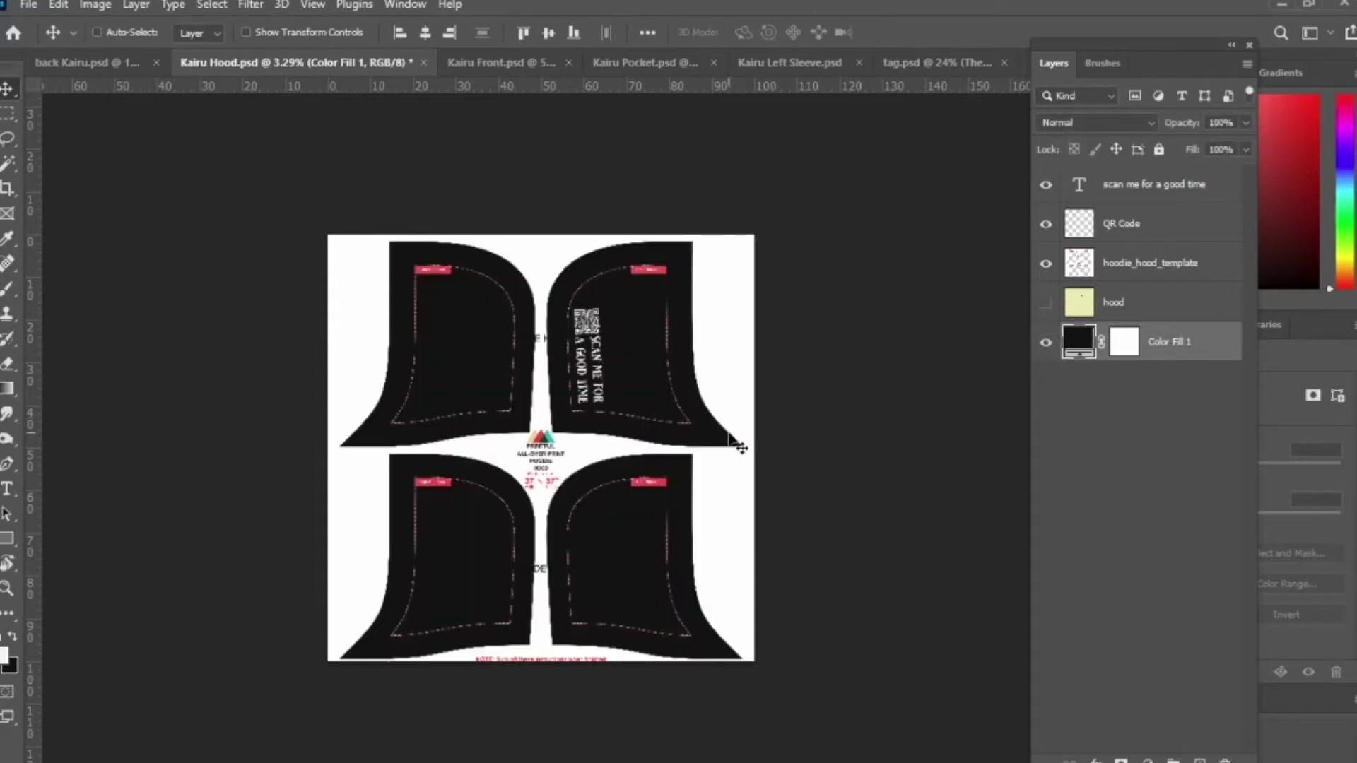
Draw a white rectangle about 15720 by 8119 px over the inside hood panels, just above Color Fill 1, and delete it.
click(8, 540)
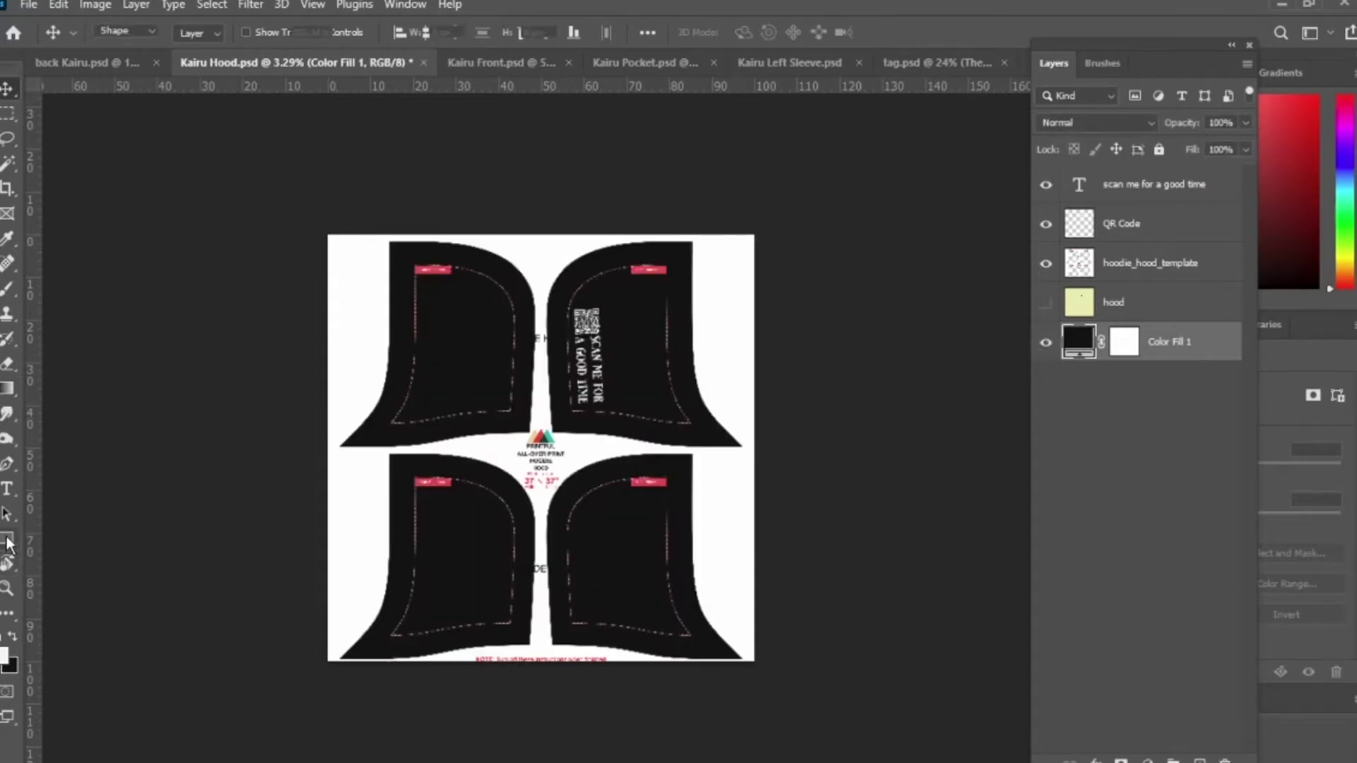
click(56, 540)
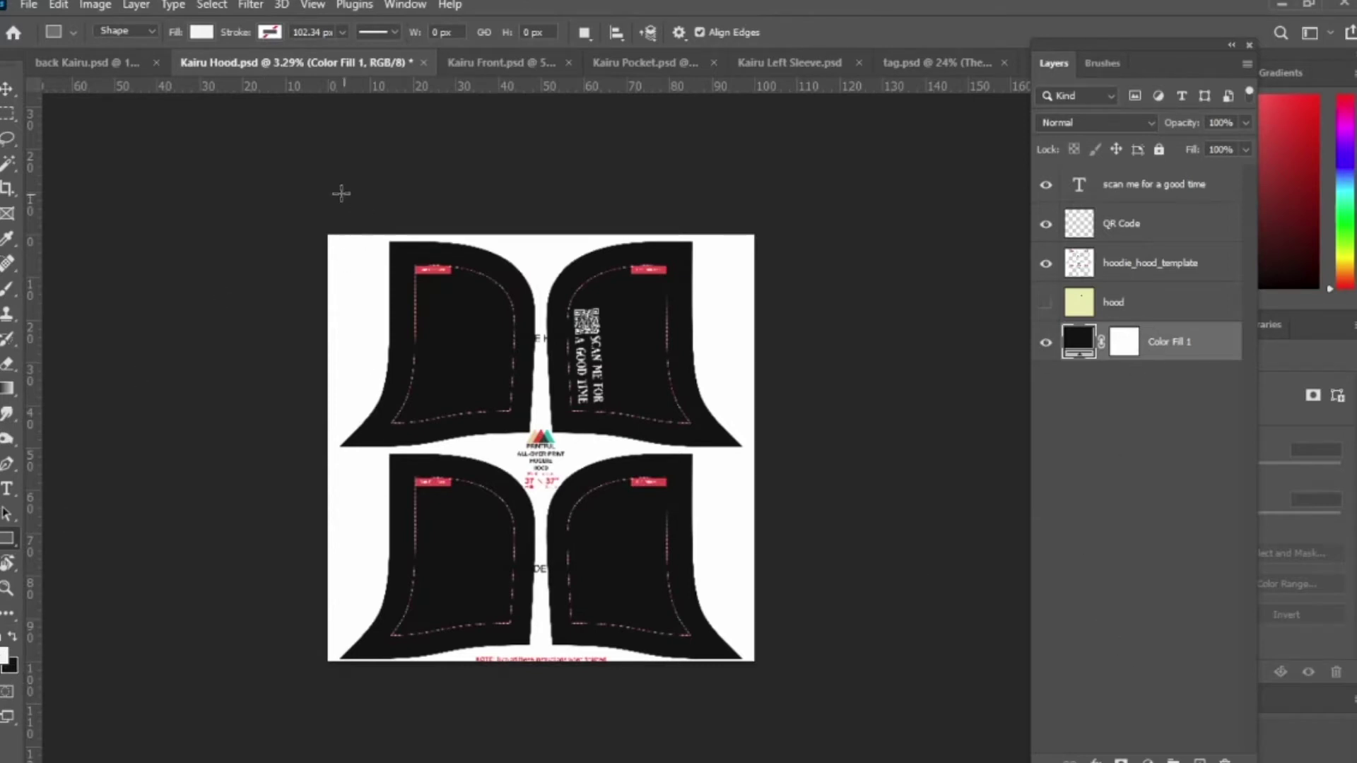
drag(291, 193, 789, 450)
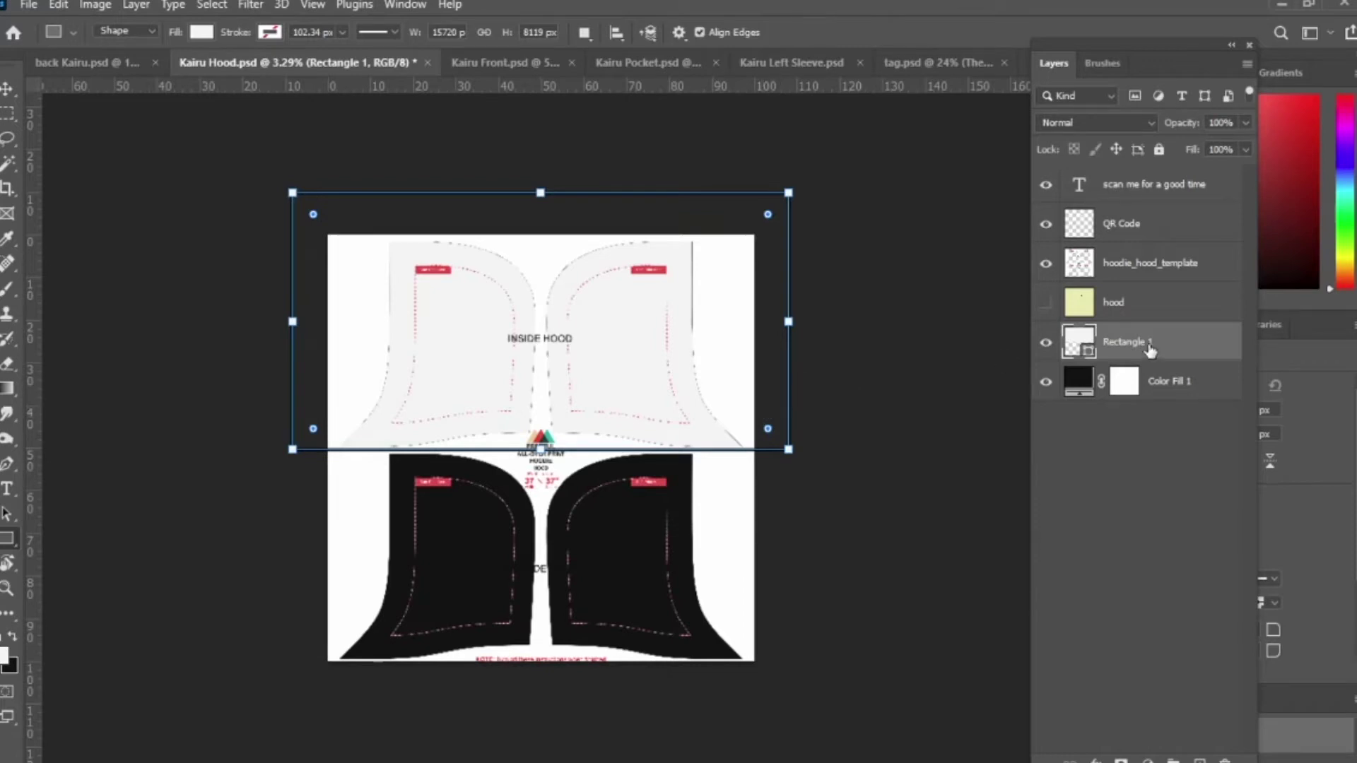
key(Delete)
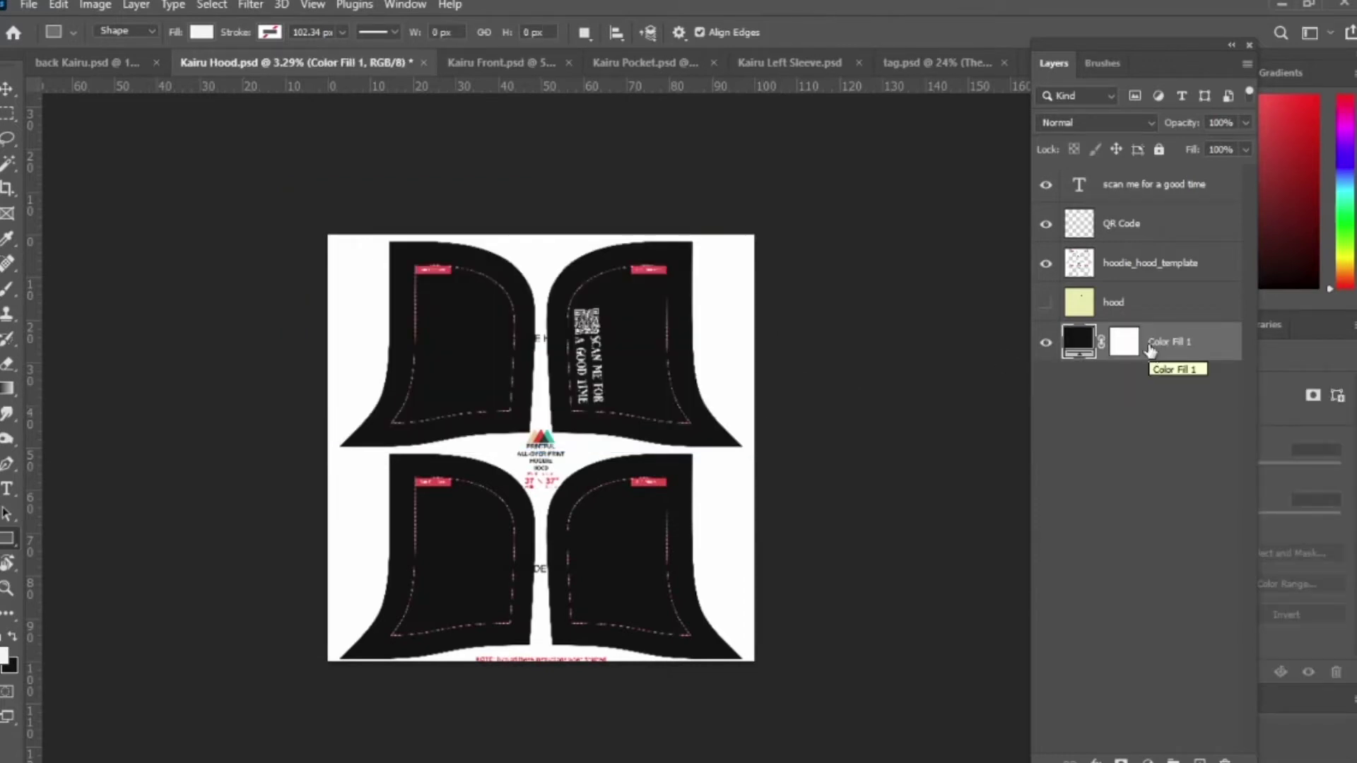
Hide the Color Fill 1, QR Code and scan me for a good time layers and show the hood layer's design.
scroll(717, 300, up, 5)
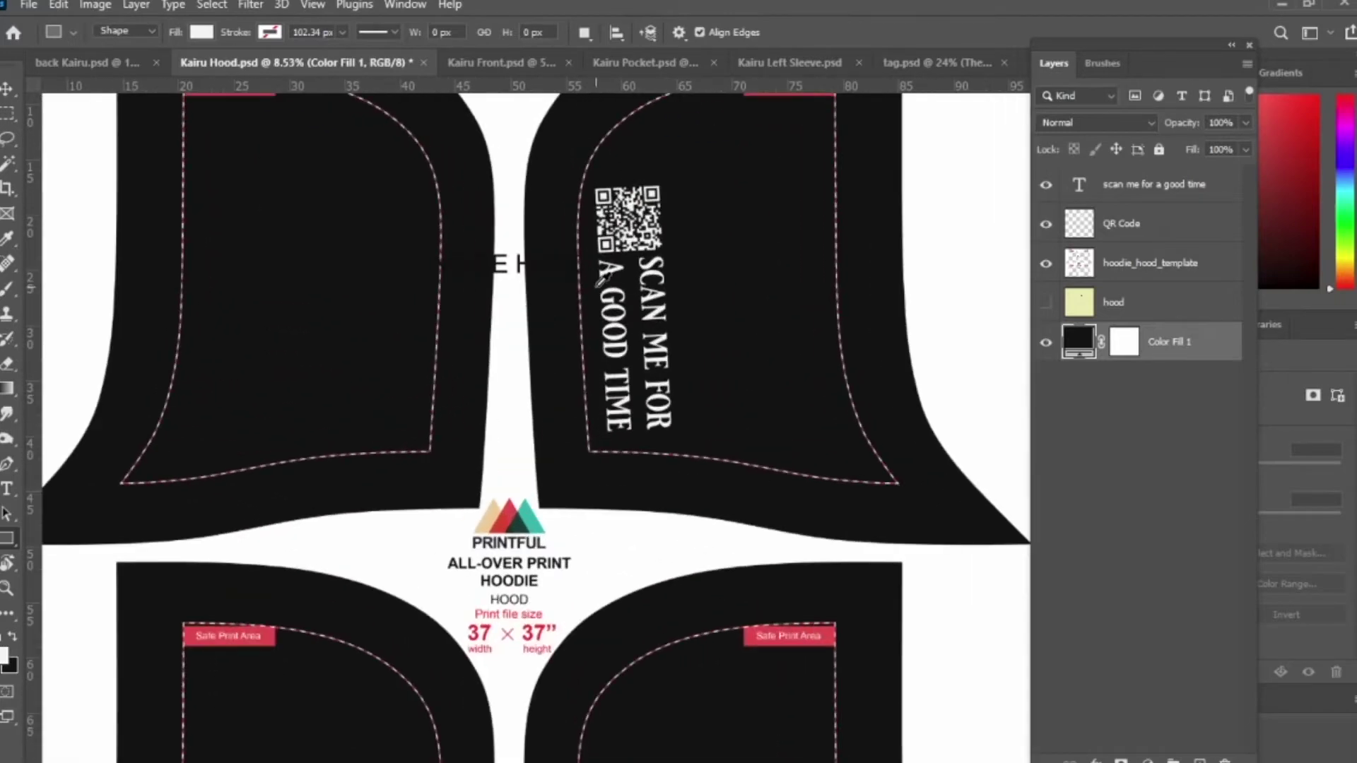
scroll(775, 340, down, 3)
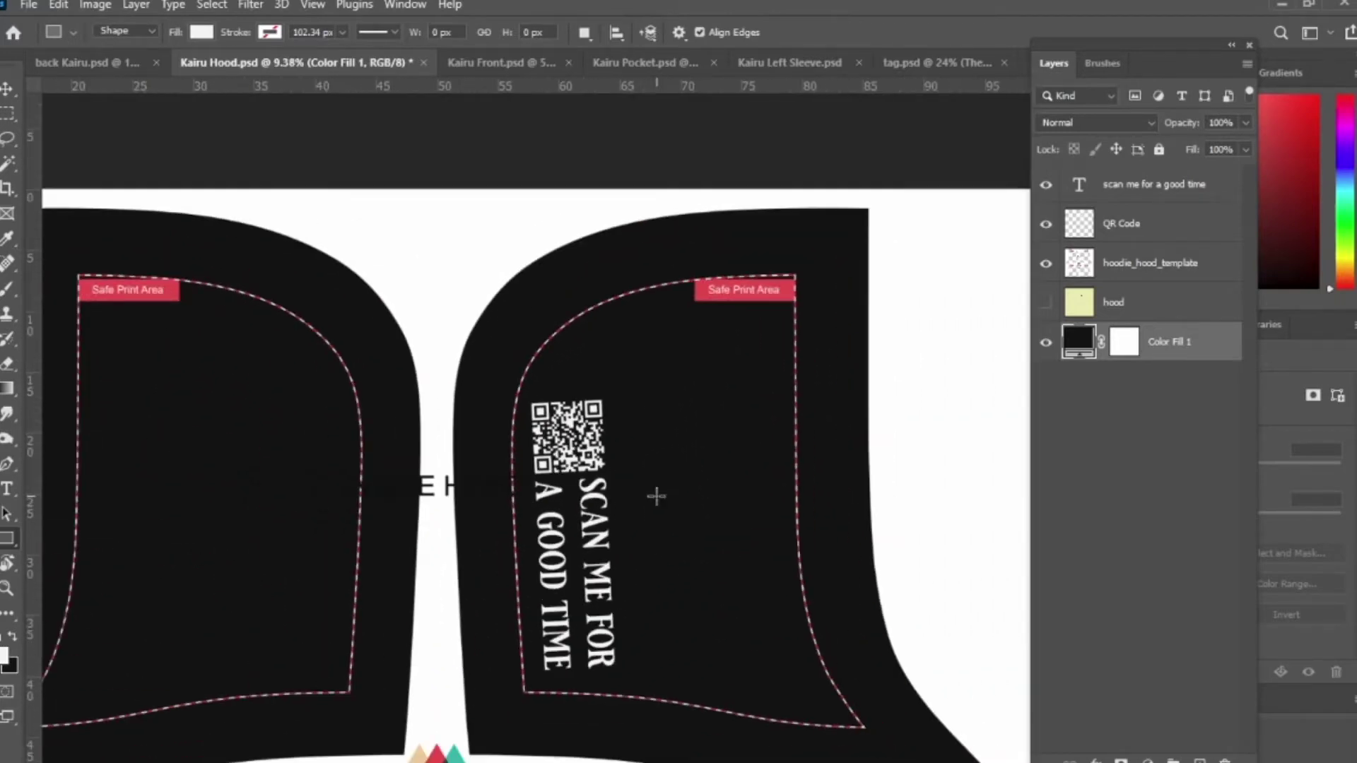
click(1046, 342)
click(1046, 303)
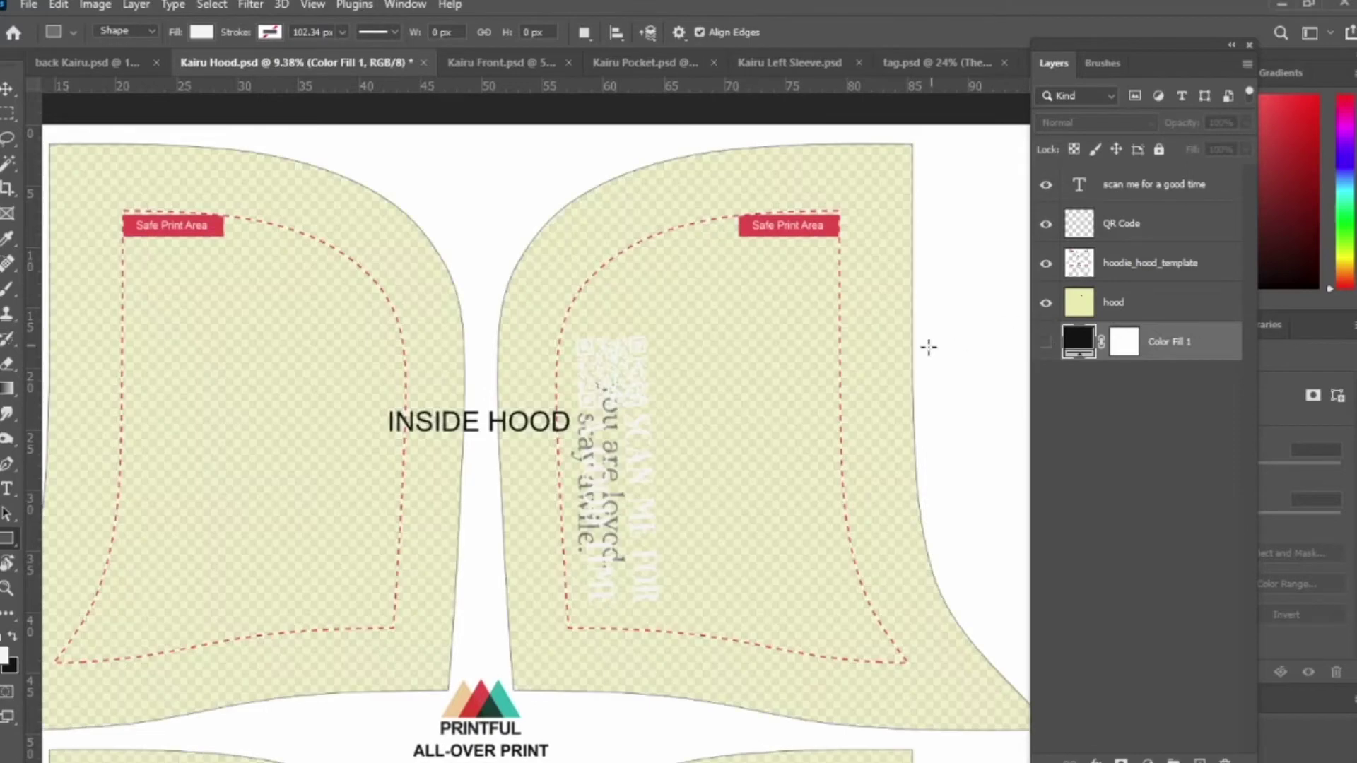
scroll(666, 448, up, 2)
click(1046, 224)
click(1046, 185)
scroll(679, 372, down, 3)
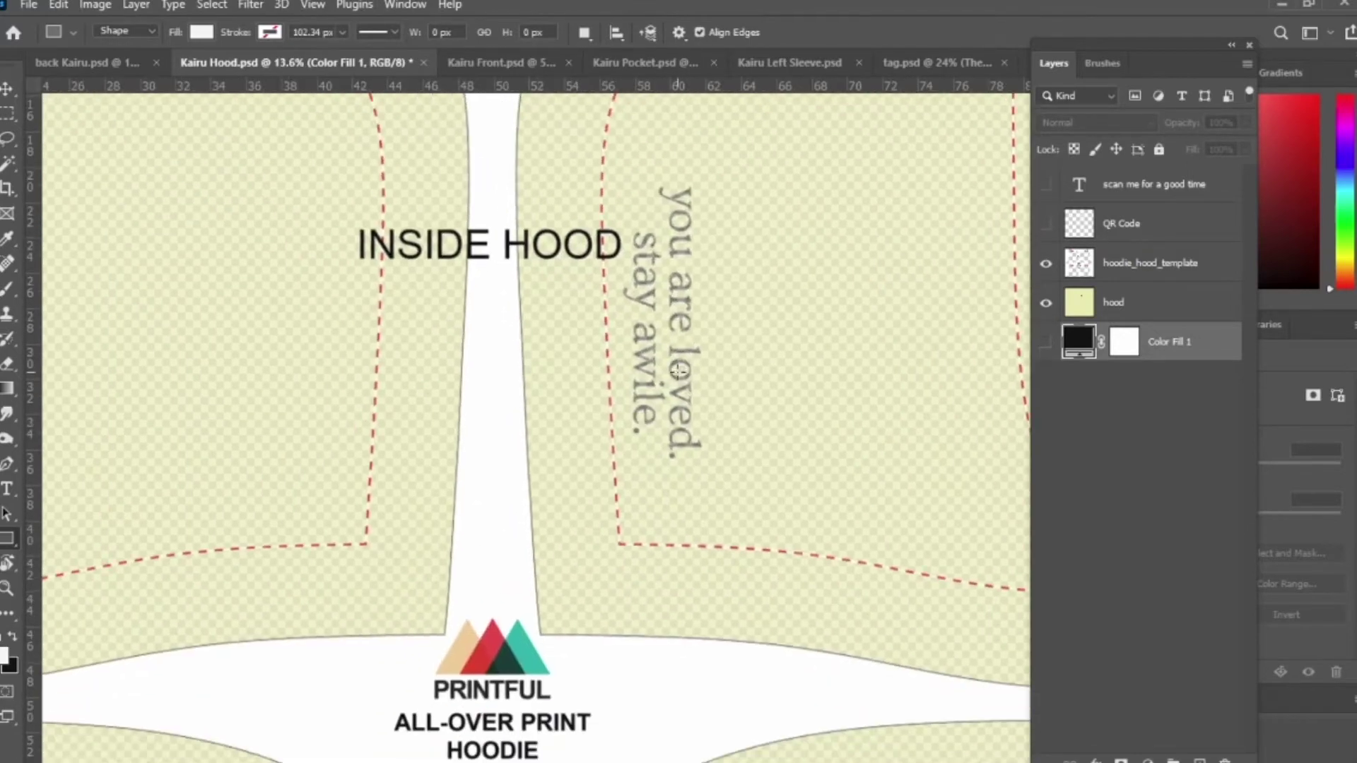
scroll(678, 373, down, 1)
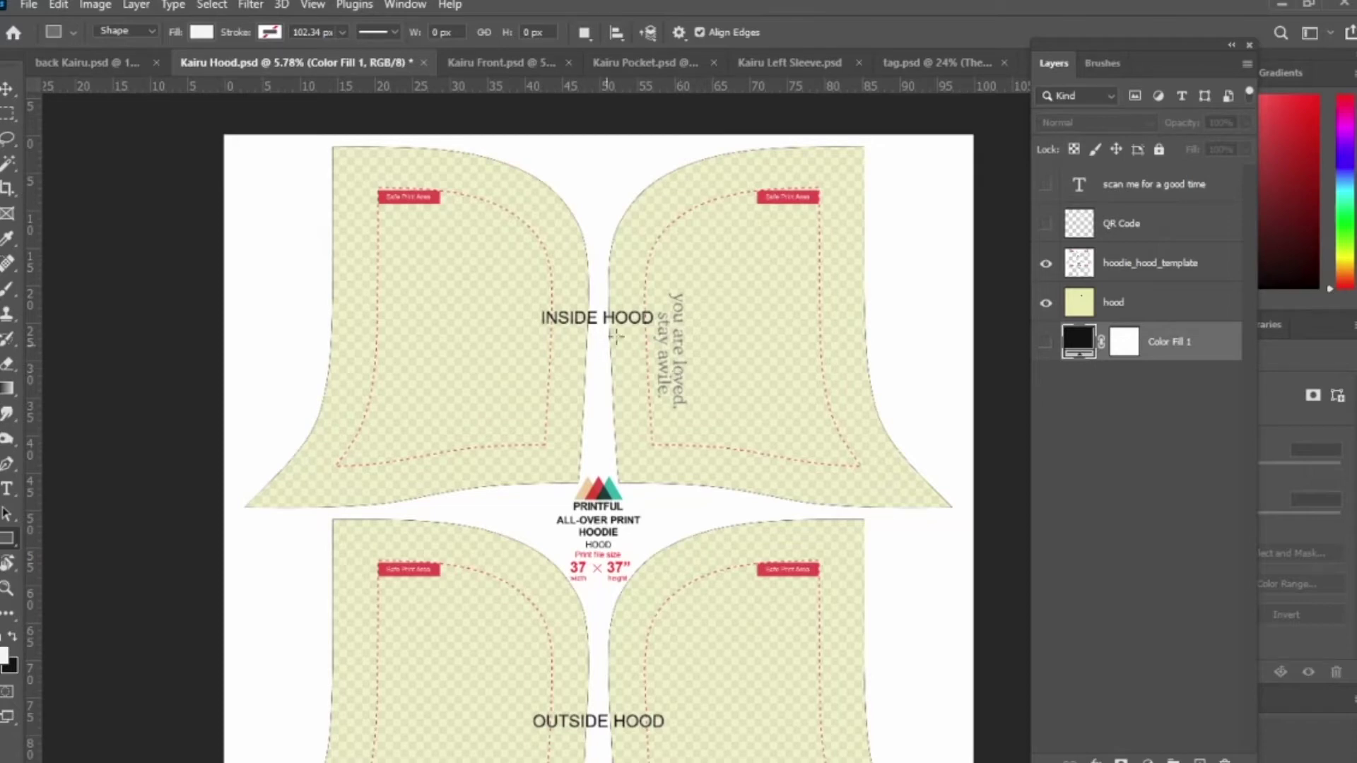
Rotate the canvas view to -90° to read the hood layer's sideways lettering on the inside hood panel.
scroll(675, 325, up, 5)
key(r)
drag(716, 316, 487, 357)
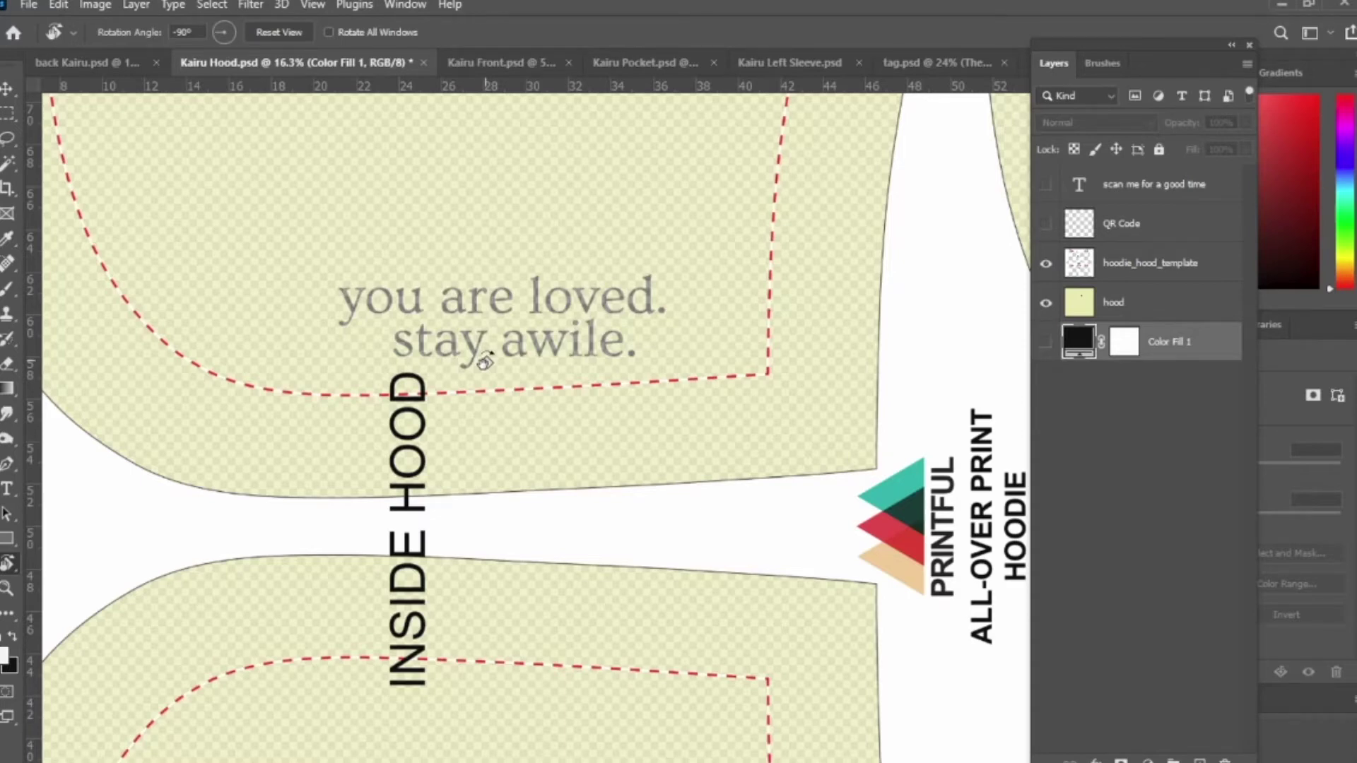
Examine the hood layer's "you are loved. stay awile." lettering within the whole inside and outside hood layout.
scroll(484, 362, down, 3)
scroll(523, 340, down, 1)
key(u)
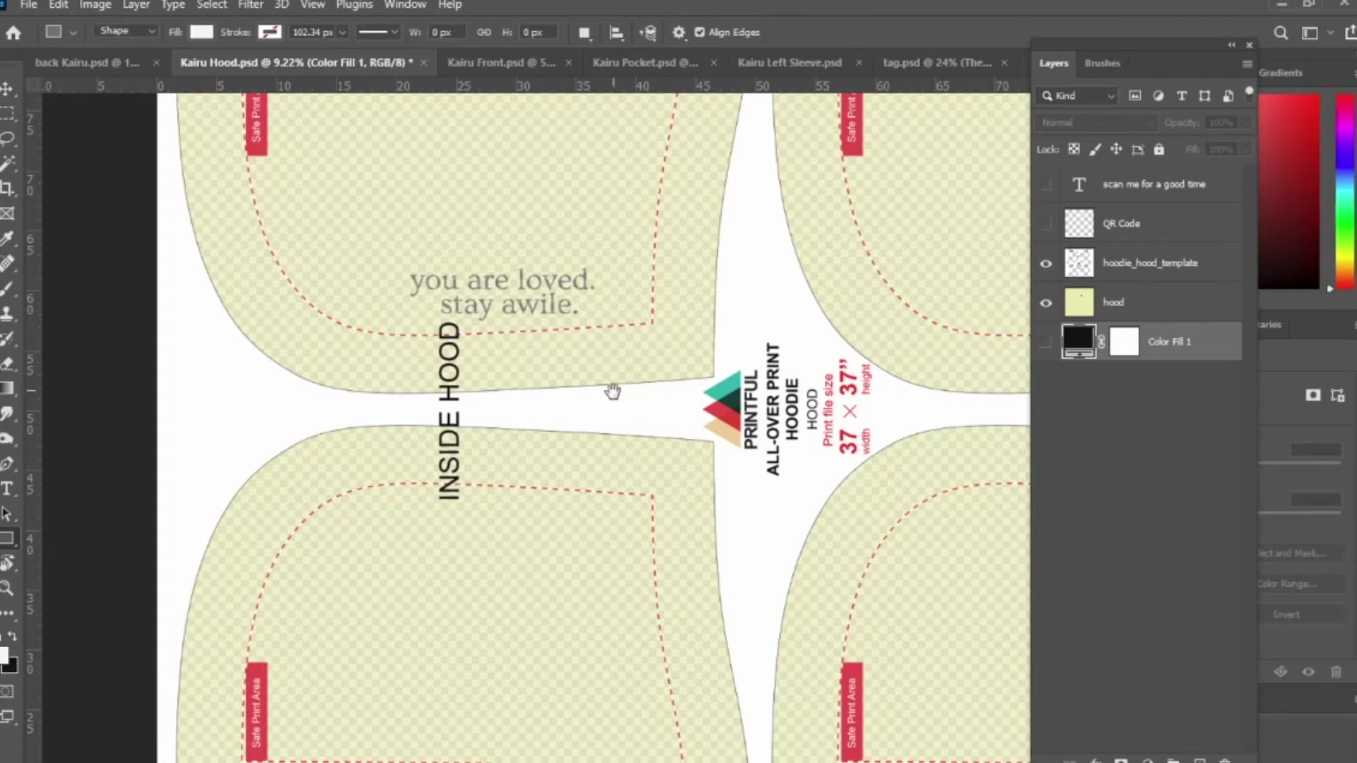
drag(612, 390, 427, 281)
scroll(454, 352, down, 1)
scroll(454, 352, down, 2)
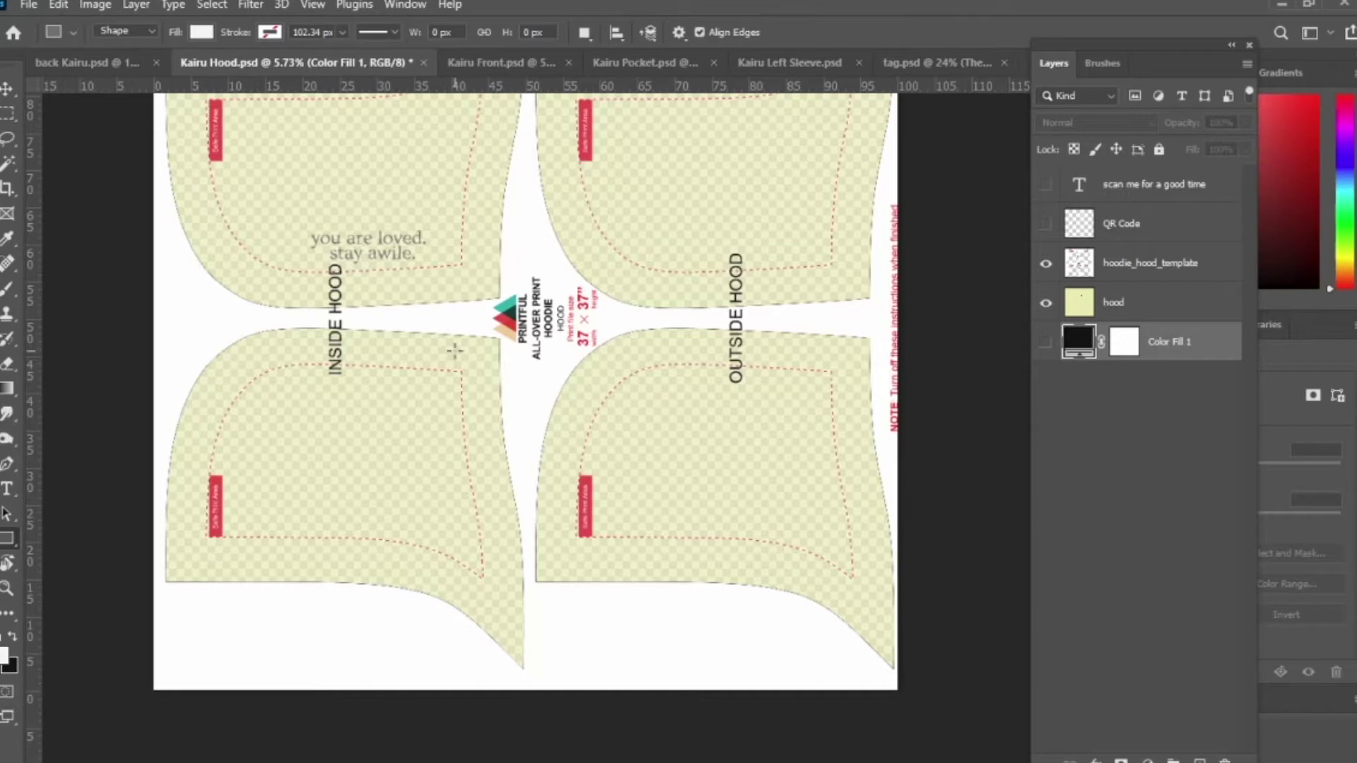
Switch to Kairu Front.psd and examine the "I will be better if not for you, then for me" chest lettering.
key(ctrl+Tab)
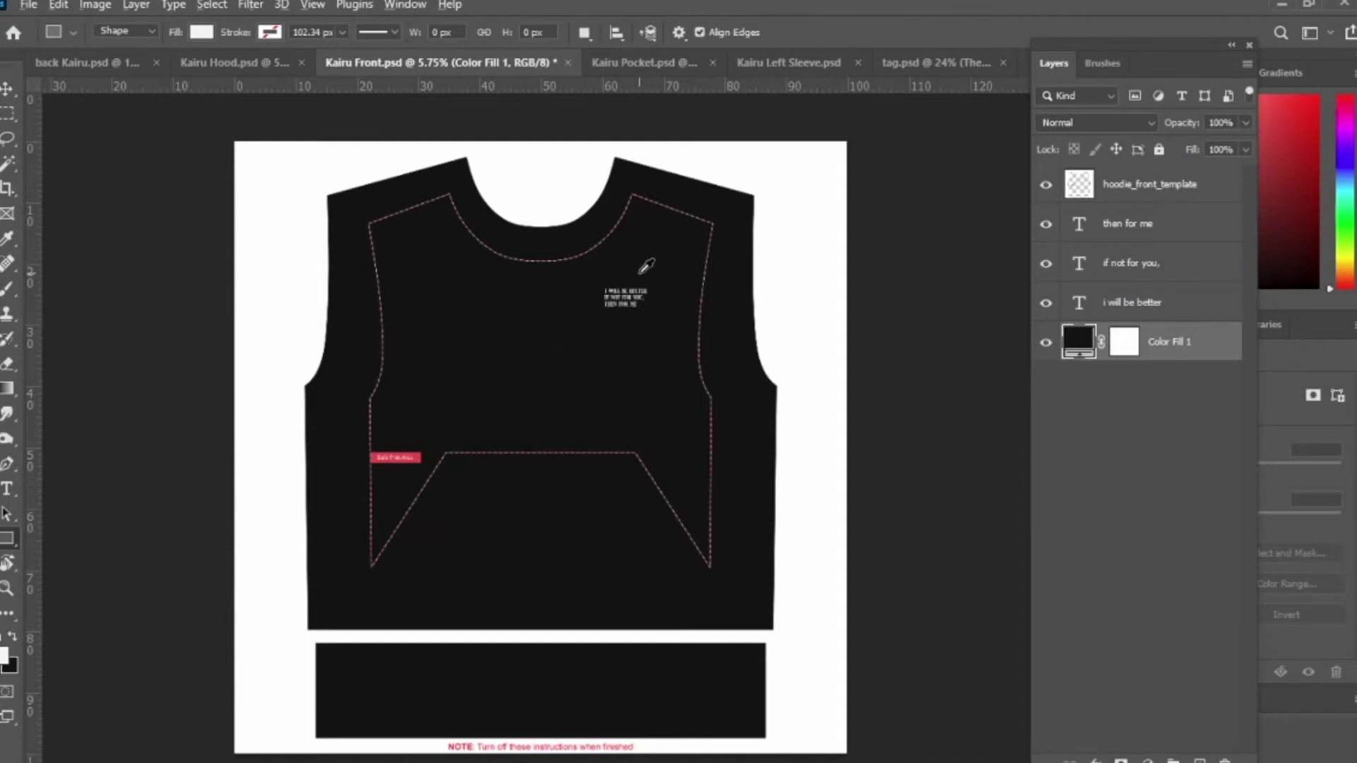
scroll(626, 268, up, 3)
scroll(622, 269, up, 3)
drag(670, 363, 622, 450)
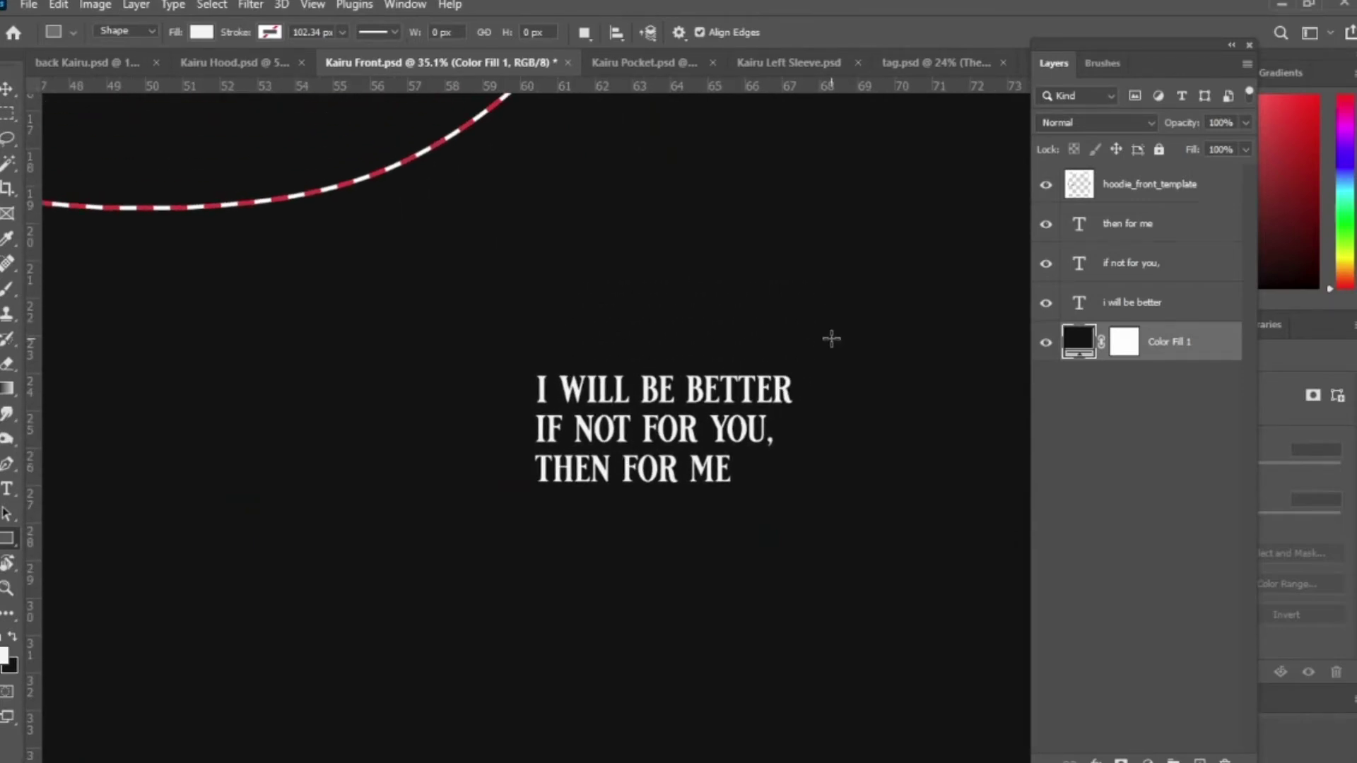
scroll(706, 395, down, 5)
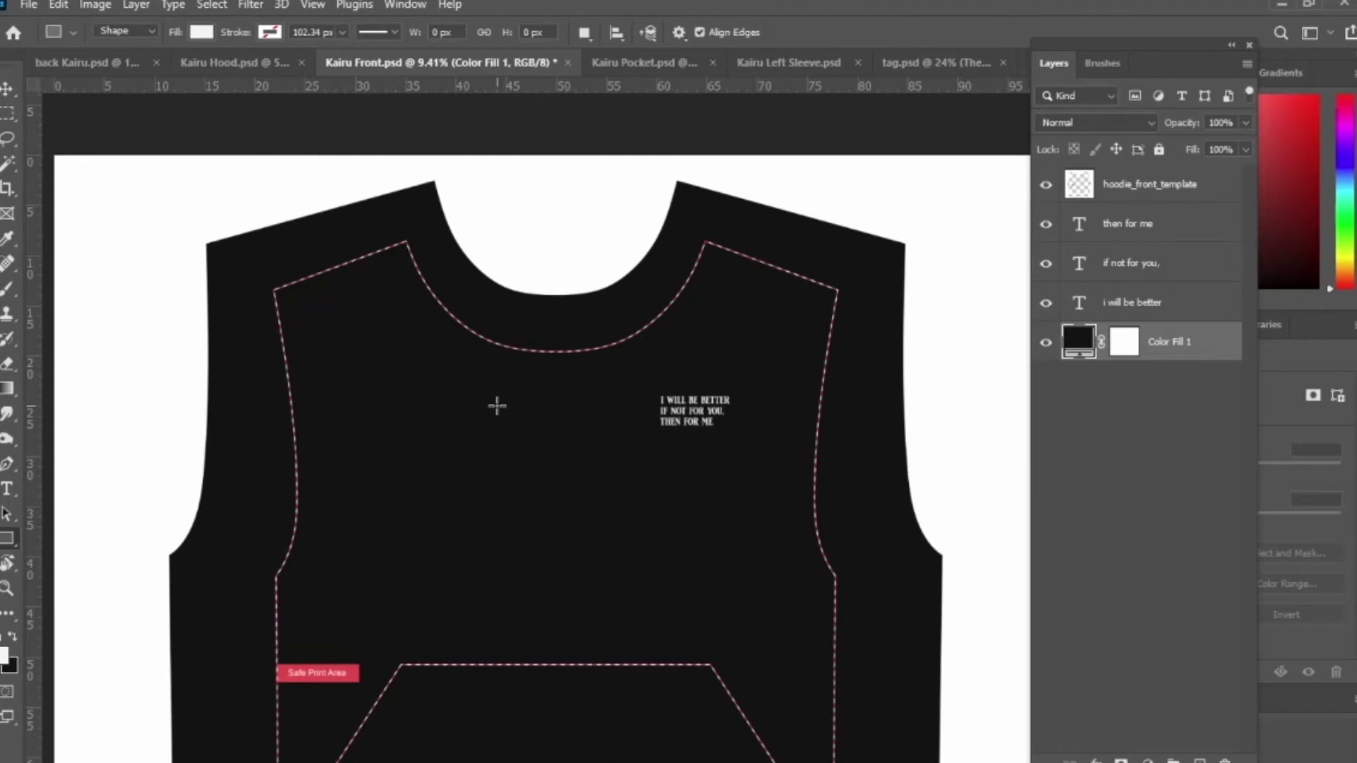
Hide the template layer in Kairu Pocket.psd and show the Therdune text layer in Kairu Left Sleeve.psd.
click(640, 62)
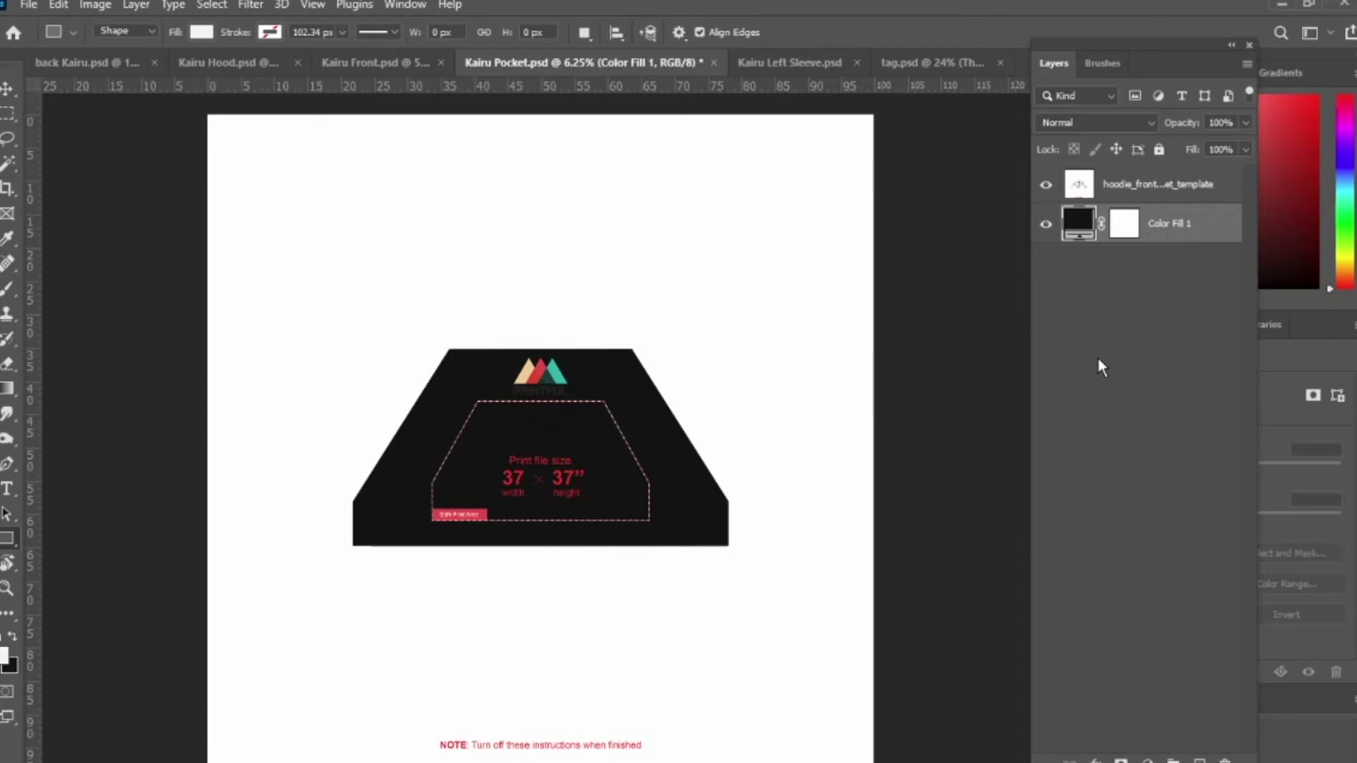
click(1046, 186)
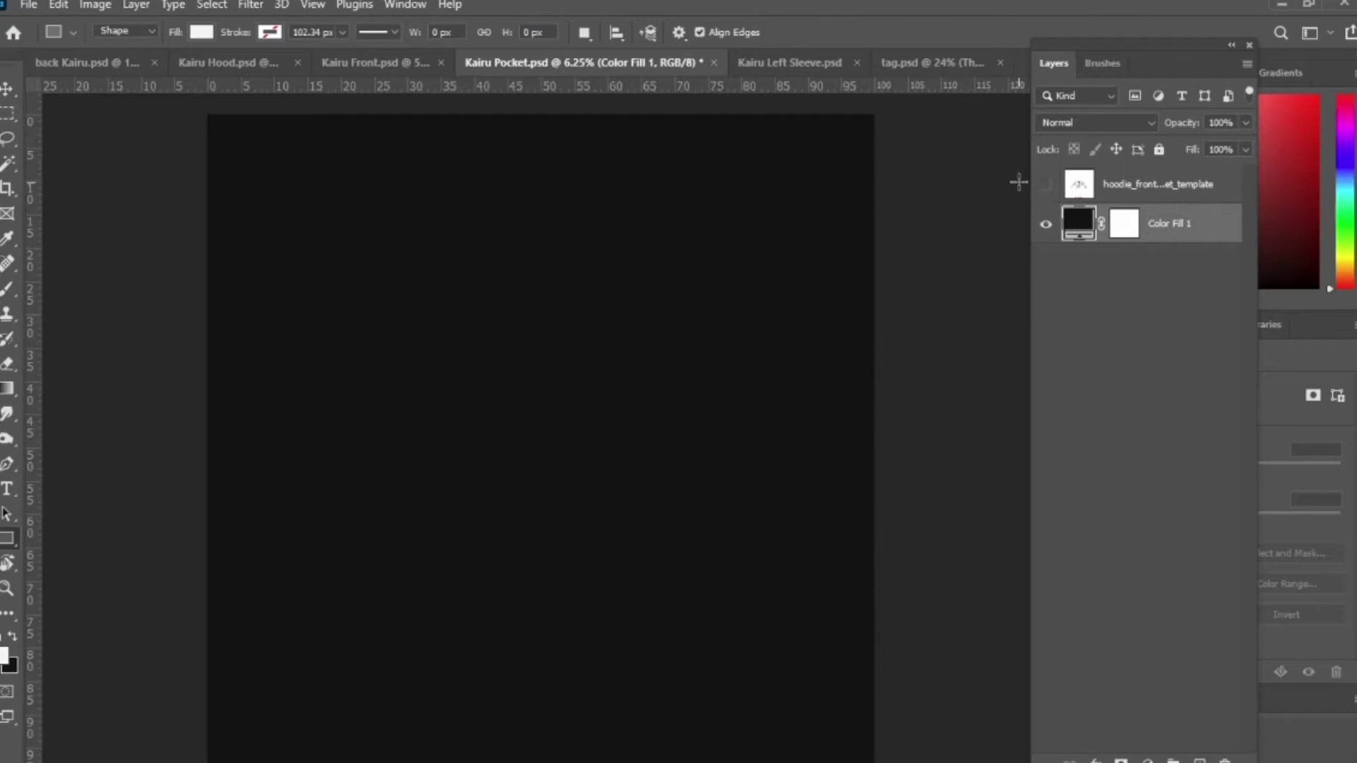
key(ctrl+Tab)
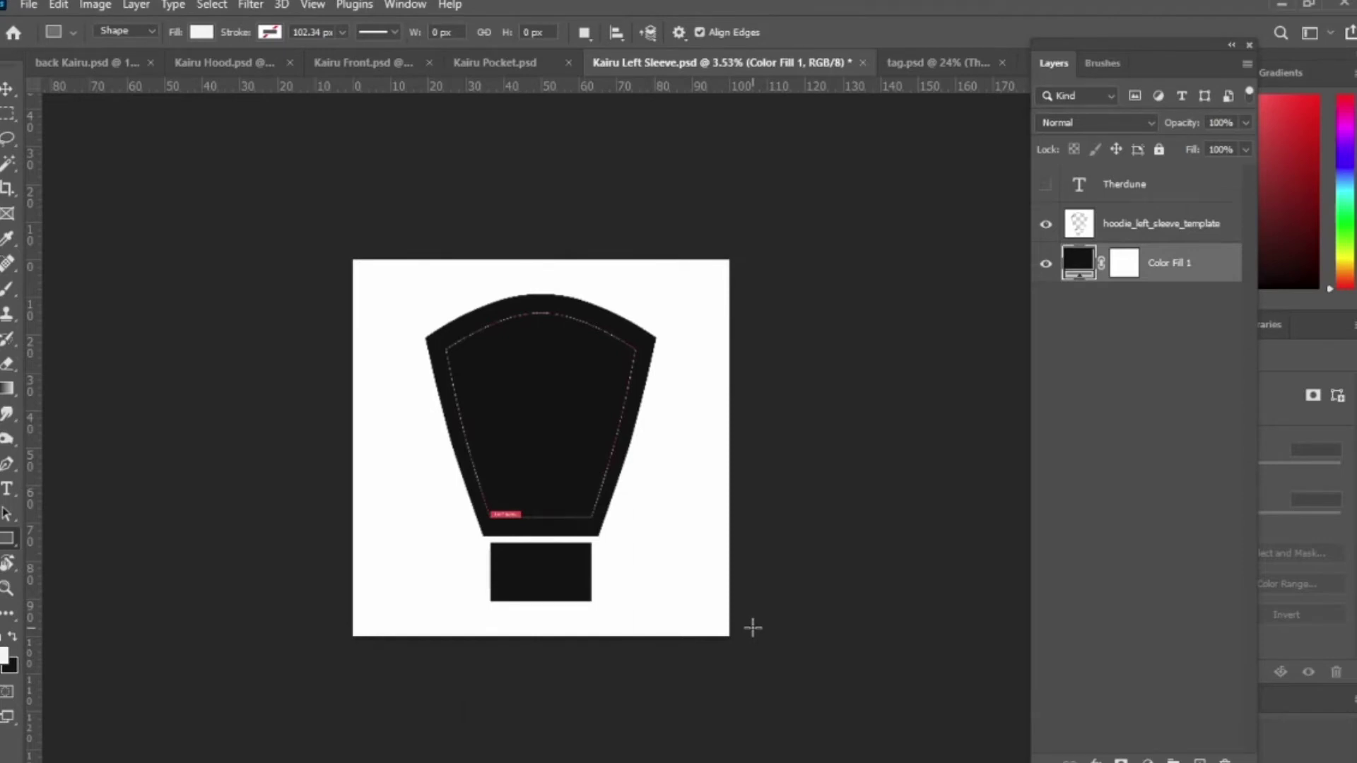
click(1046, 186)
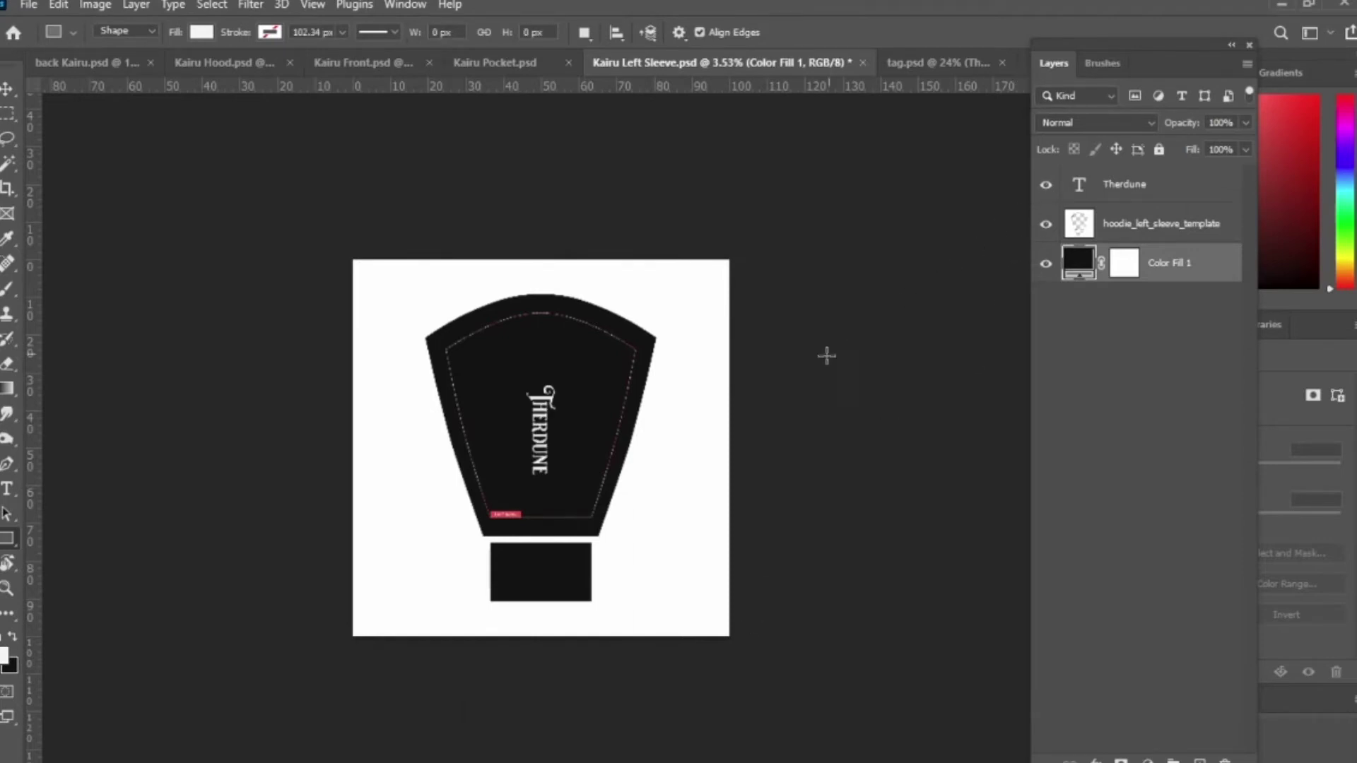
scroll(554, 388, up, 3)
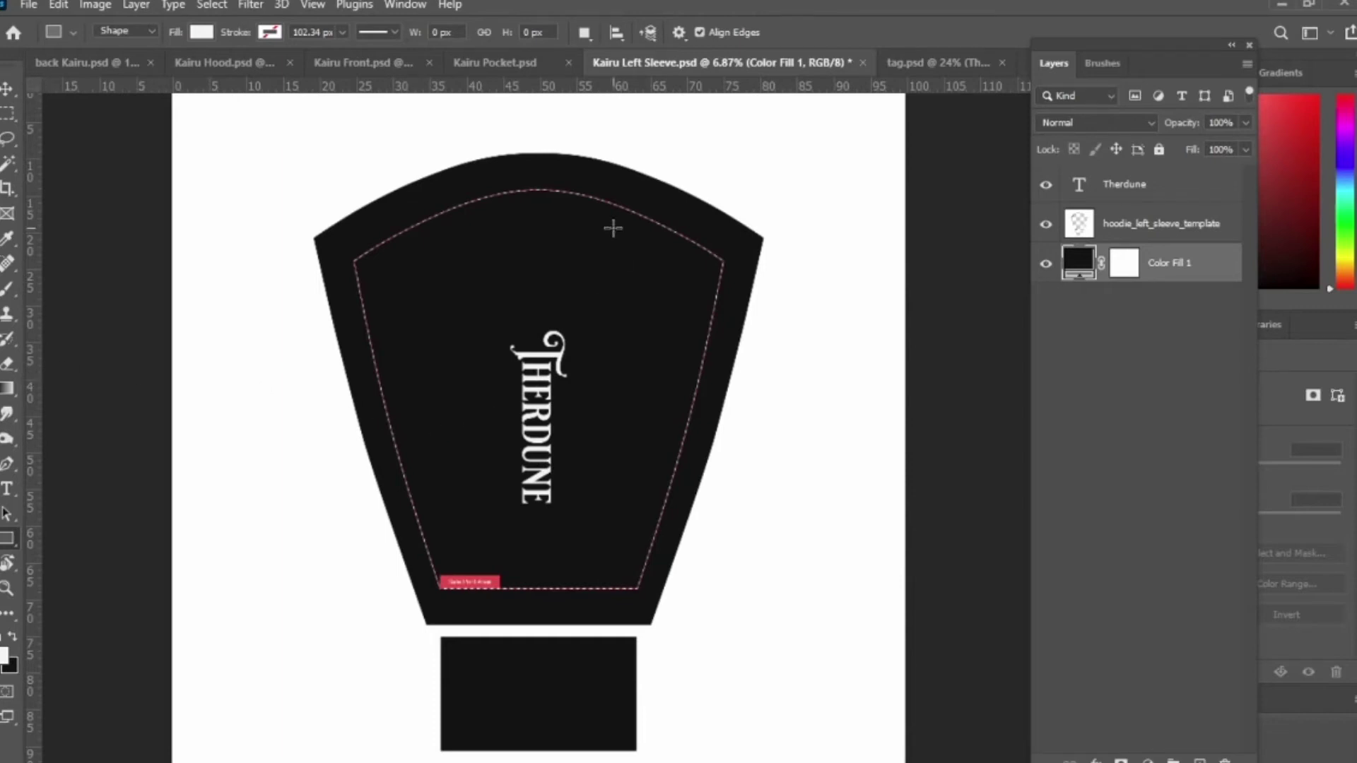
Switch to tag.psd and examine the Therdune label at print size and at actual size.
click(902, 64)
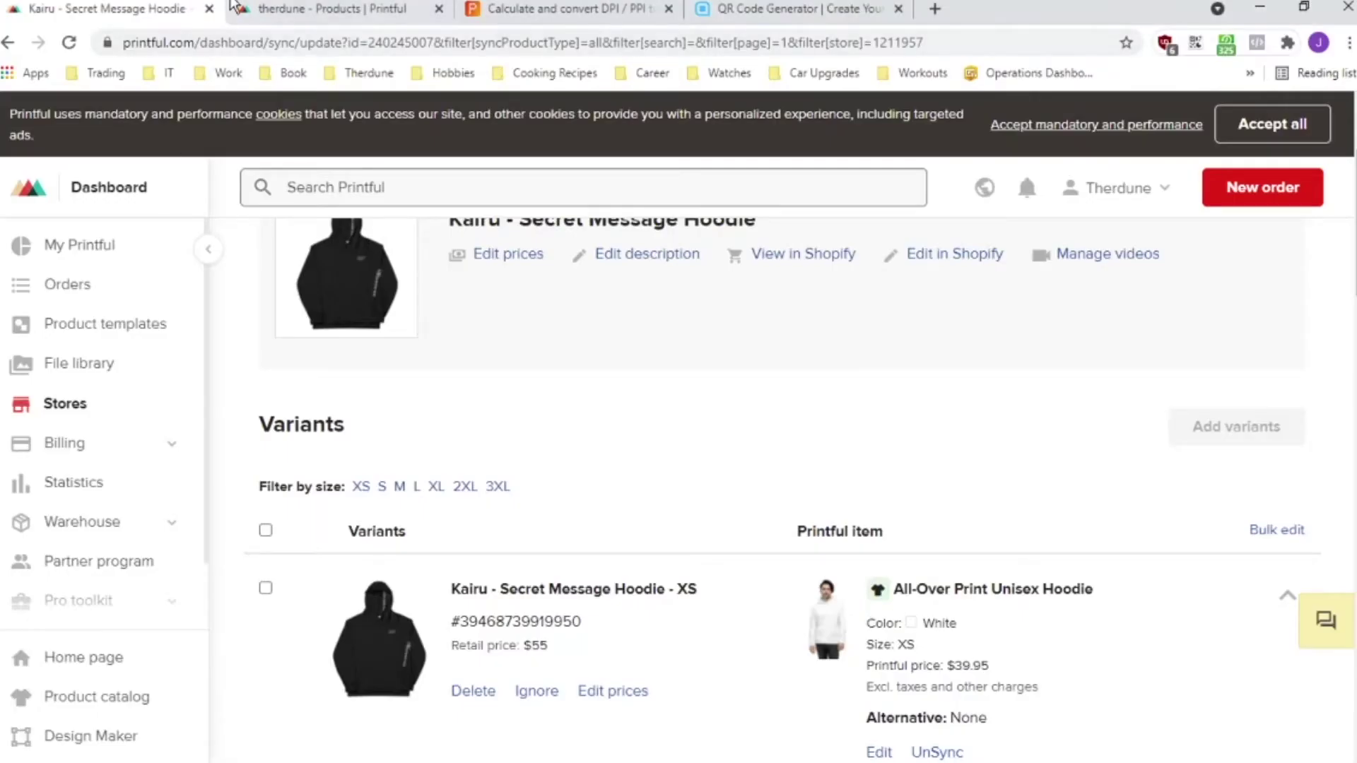
click(233, 7)
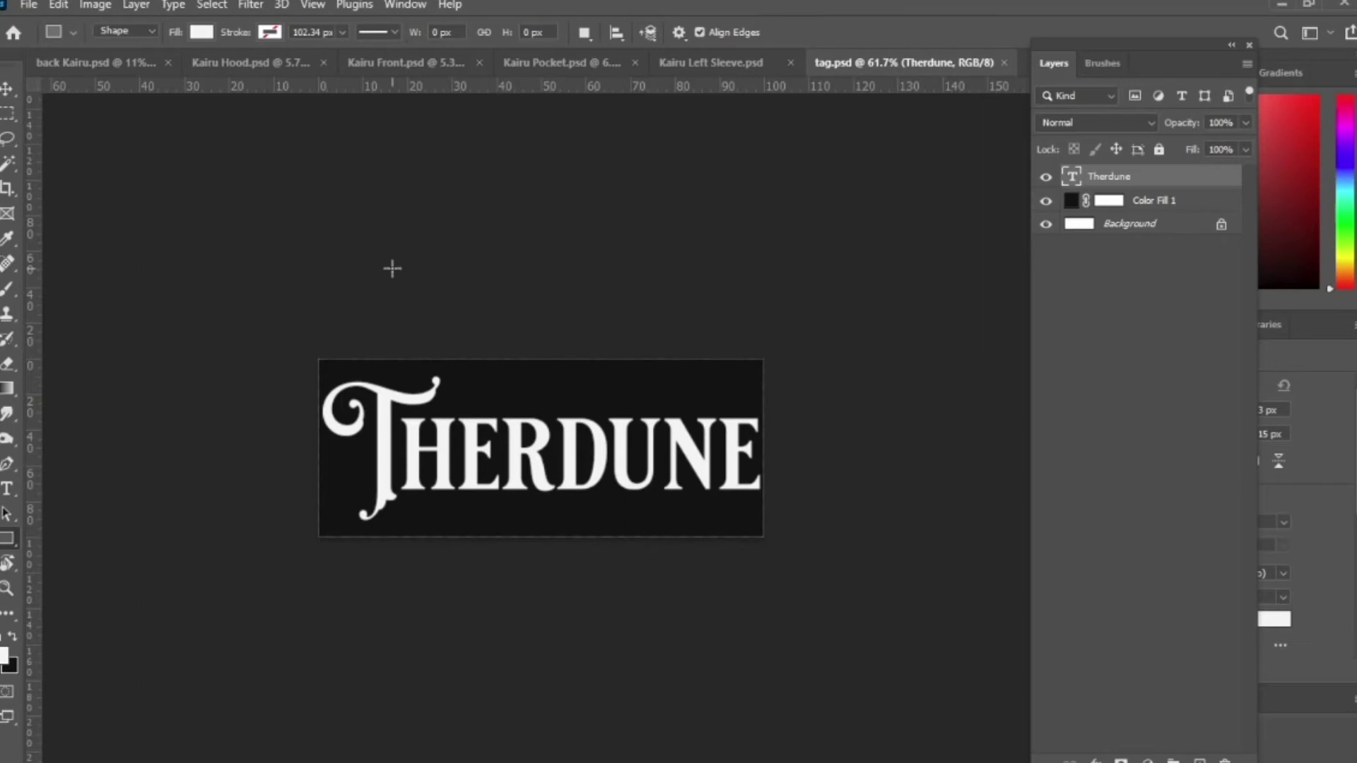
click(314, 5)
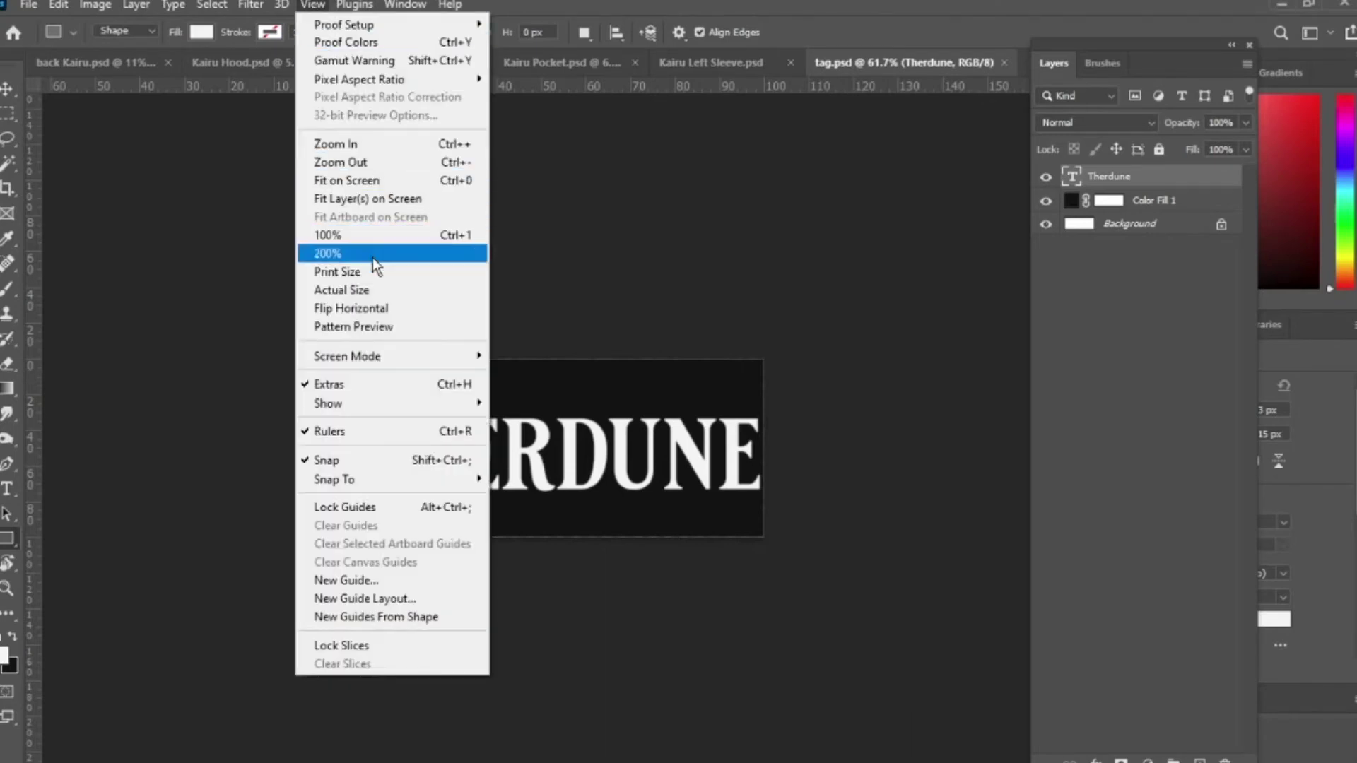
click(357, 271)
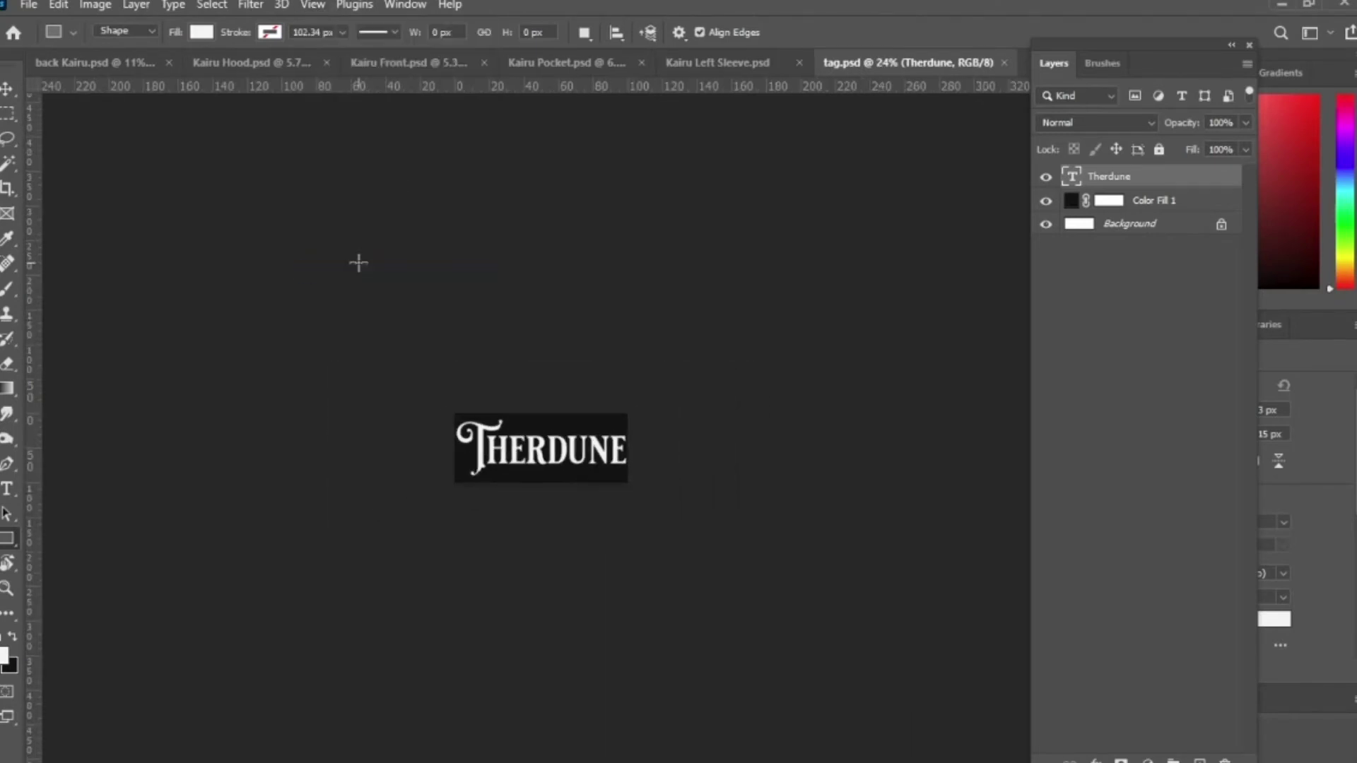
click(328, 6)
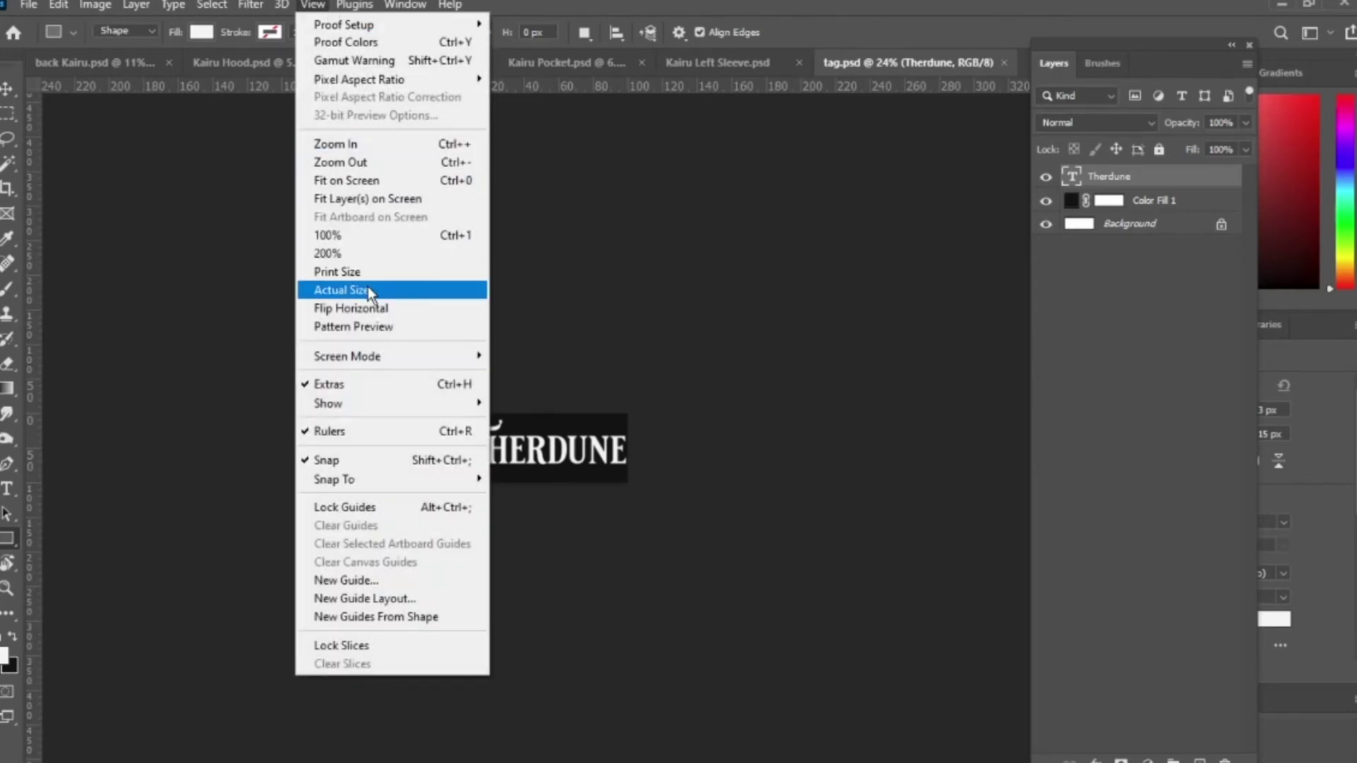
click(367, 286)
click(312, 6)
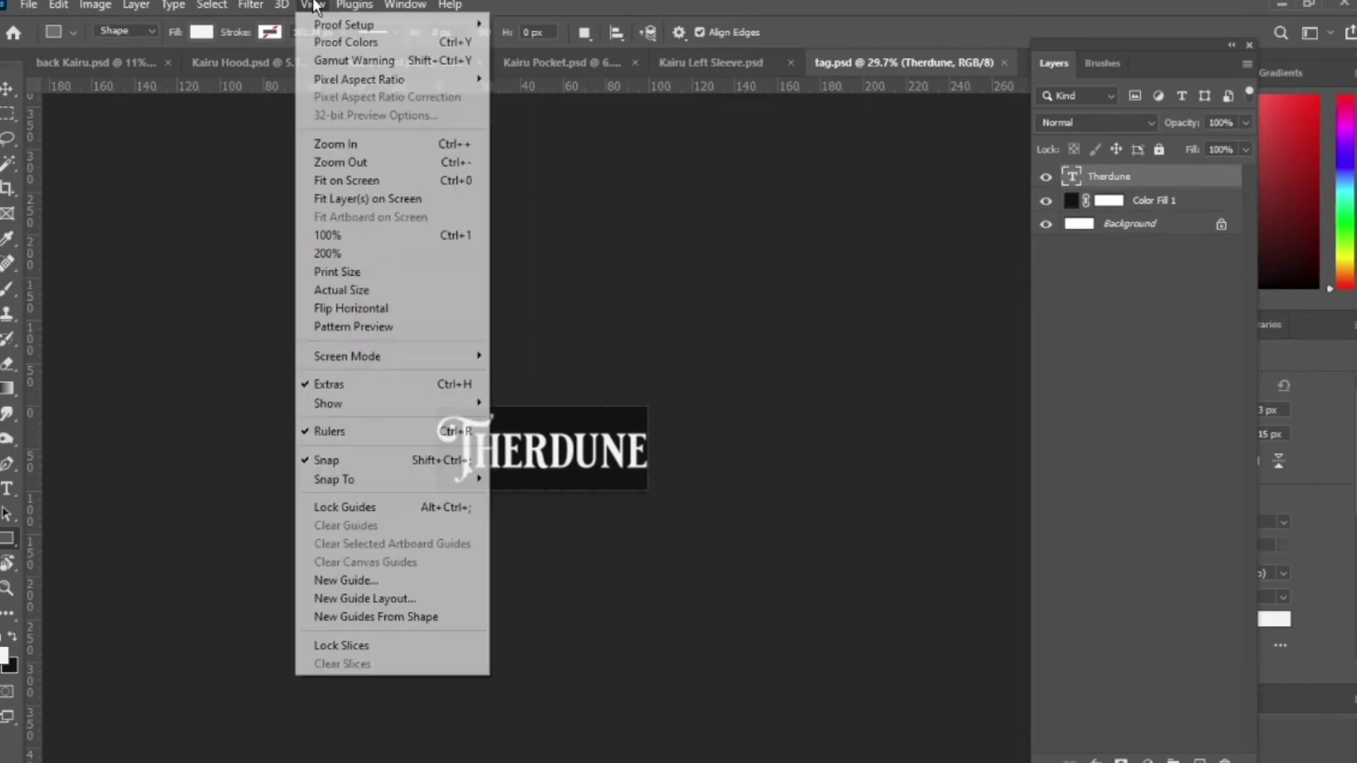
click(357, 273)
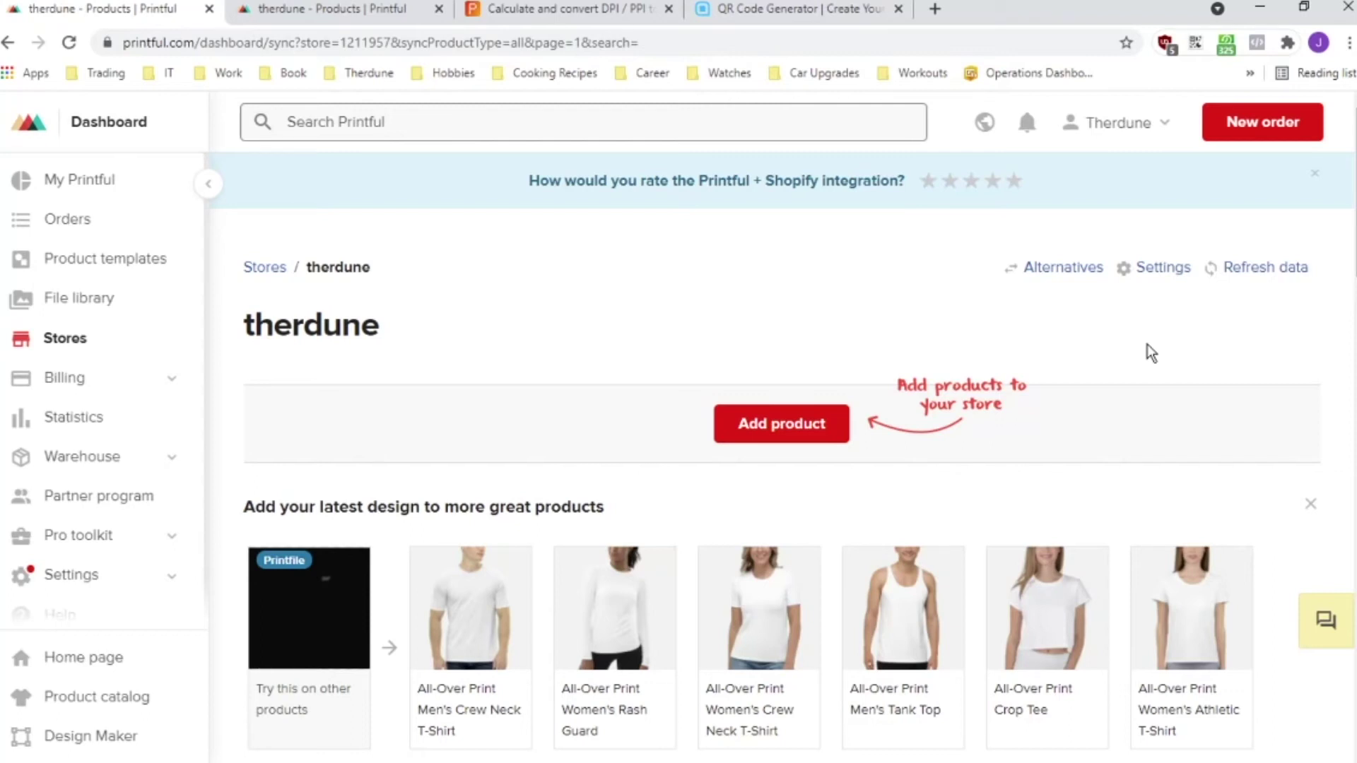
In the Printful therdune store, start adding a product and choose the All-Over Print Unisex Hoodie from the men's hoodies.
click(813, 432)
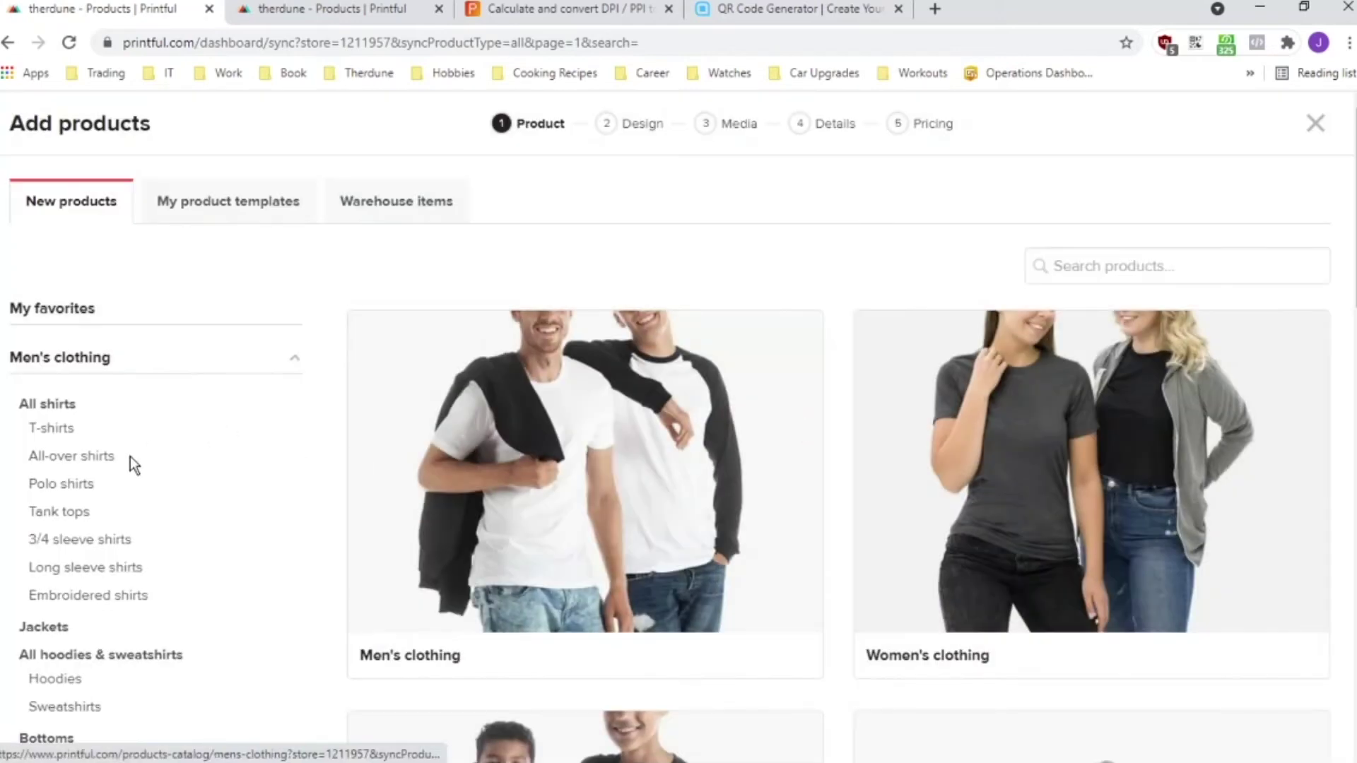
scroll(106, 509, down, 3)
click(74, 490)
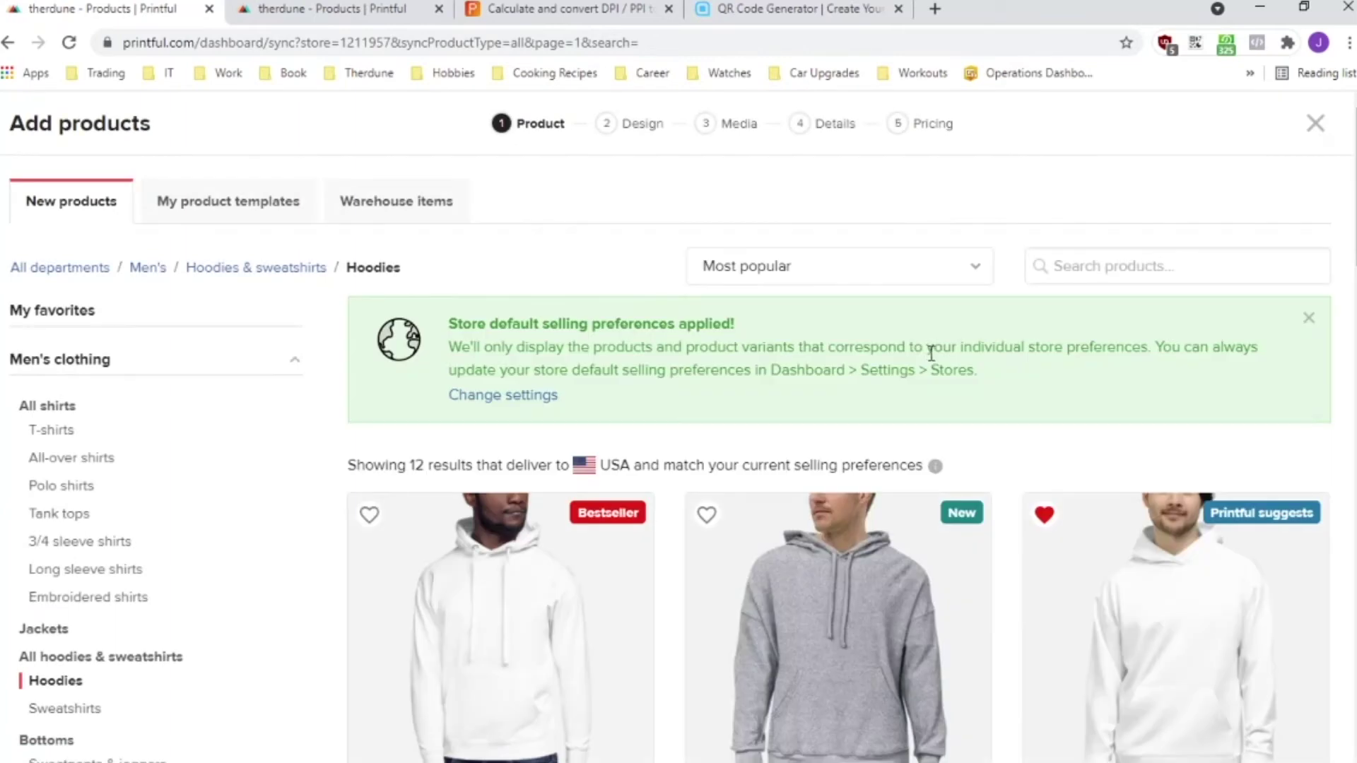
scroll(931, 353, down, 3)
click(1124, 467)
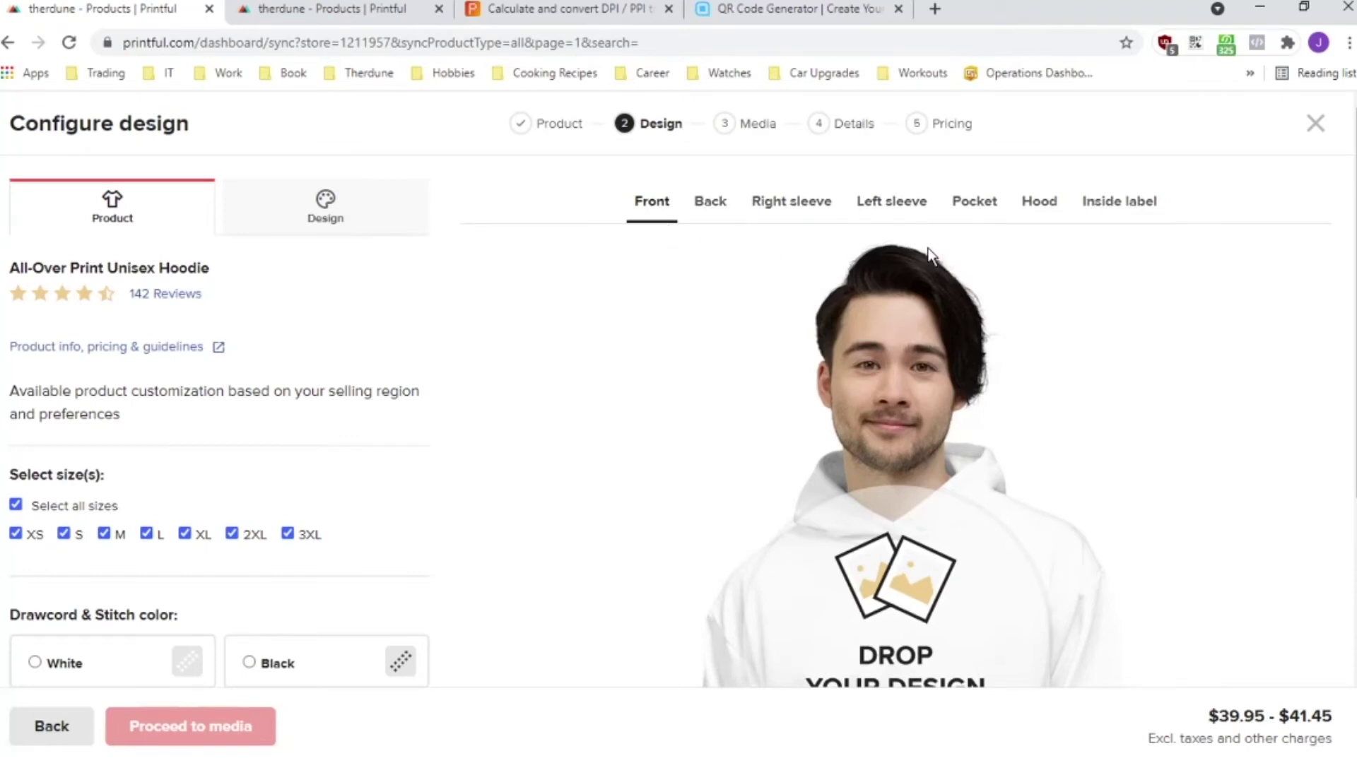
Place Kairu-Front.png from the store's file library on the hoodie's front.
click(359, 208)
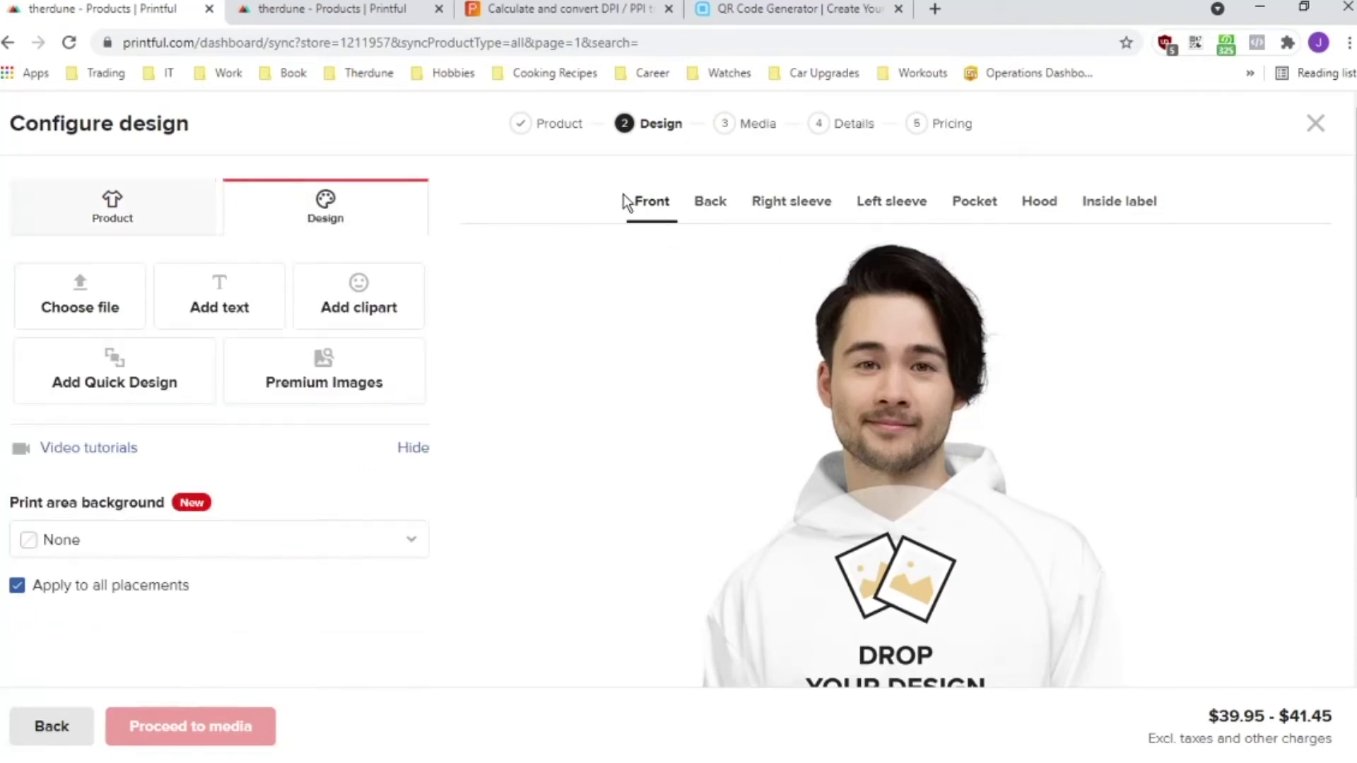
click(77, 297)
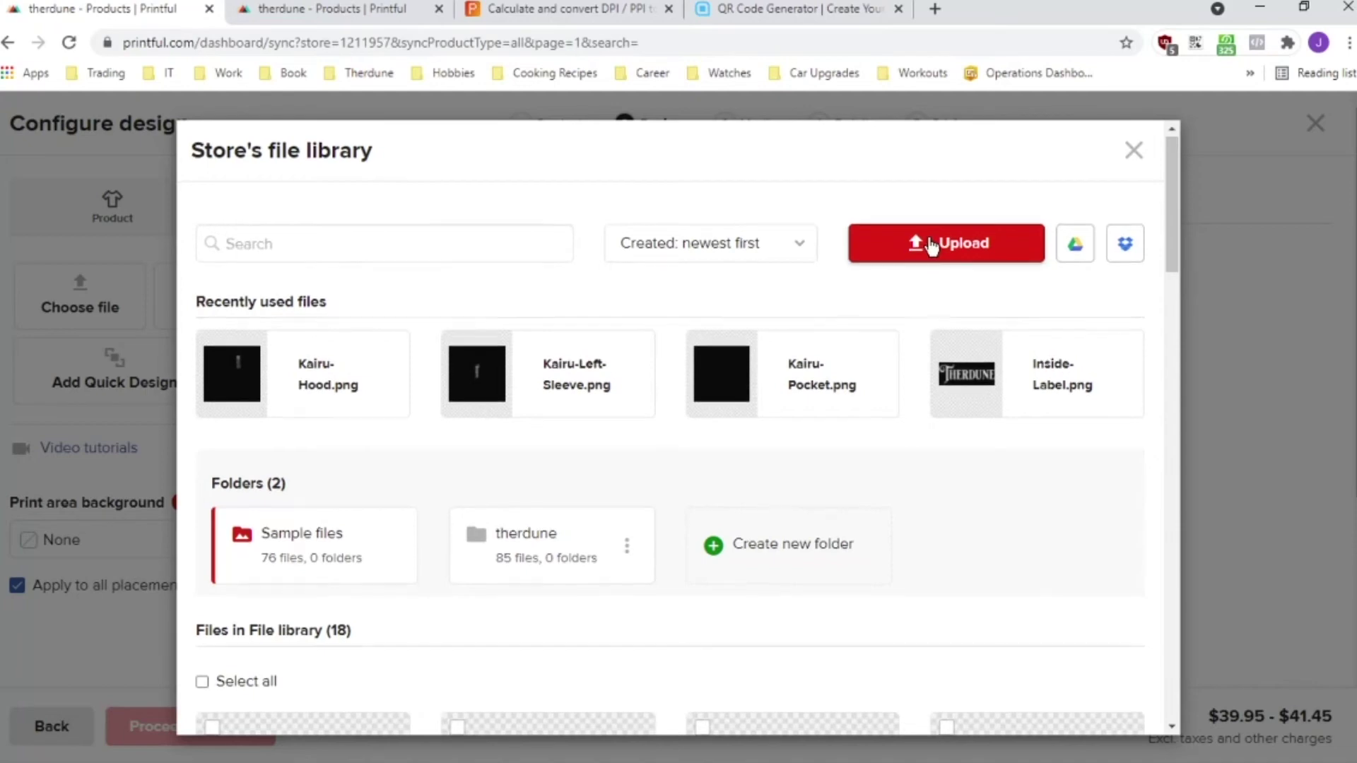
scroll(930, 244, down, 10)
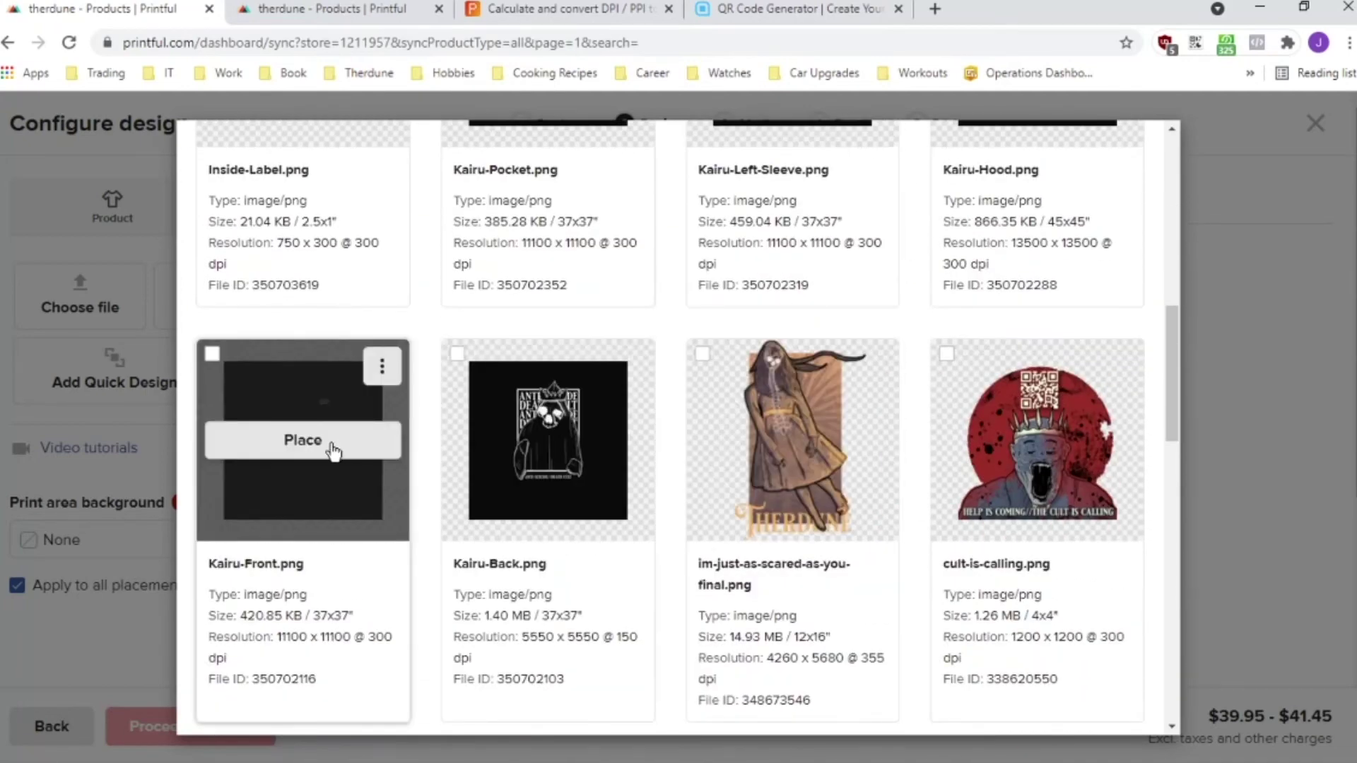
click(327, 448)
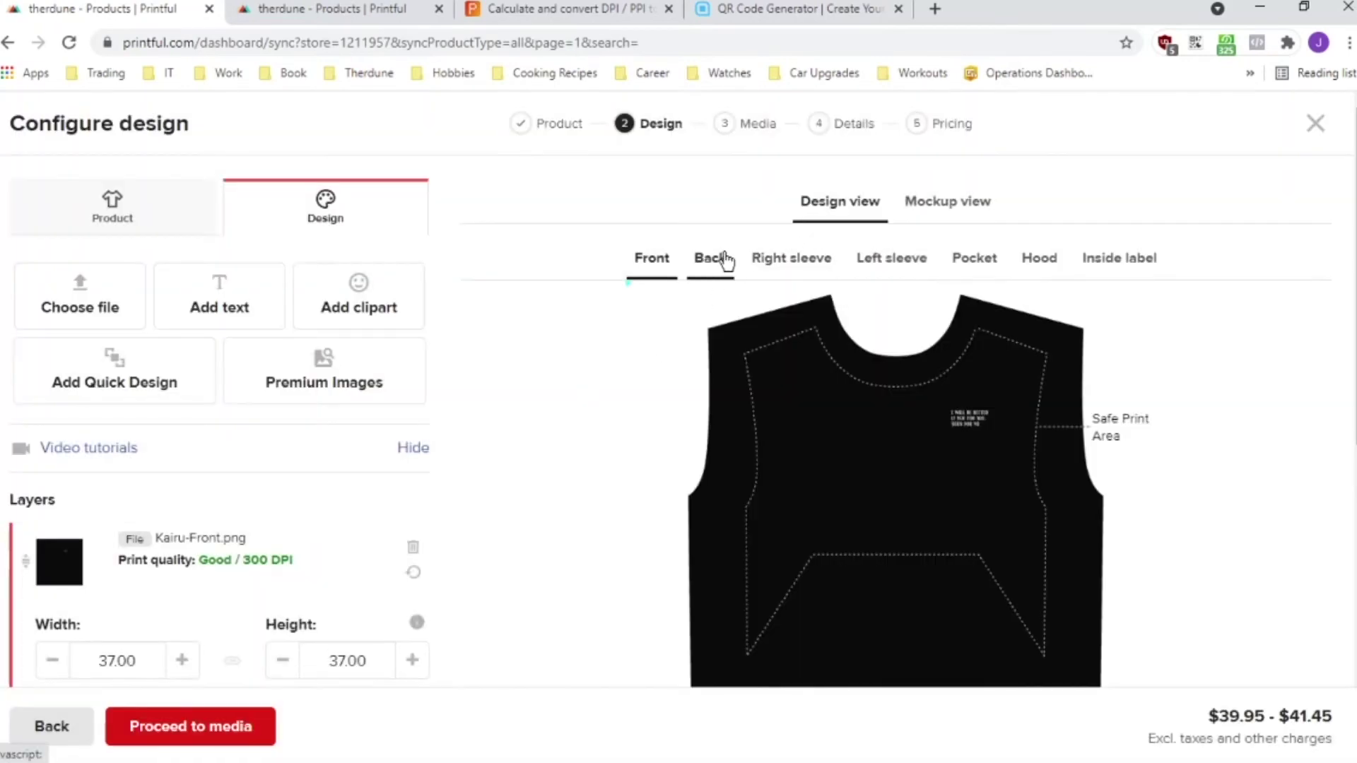
Place Kairu-Back.png from the store's file library on the hoodie's back.
click(715, 260)
click(90, 308)
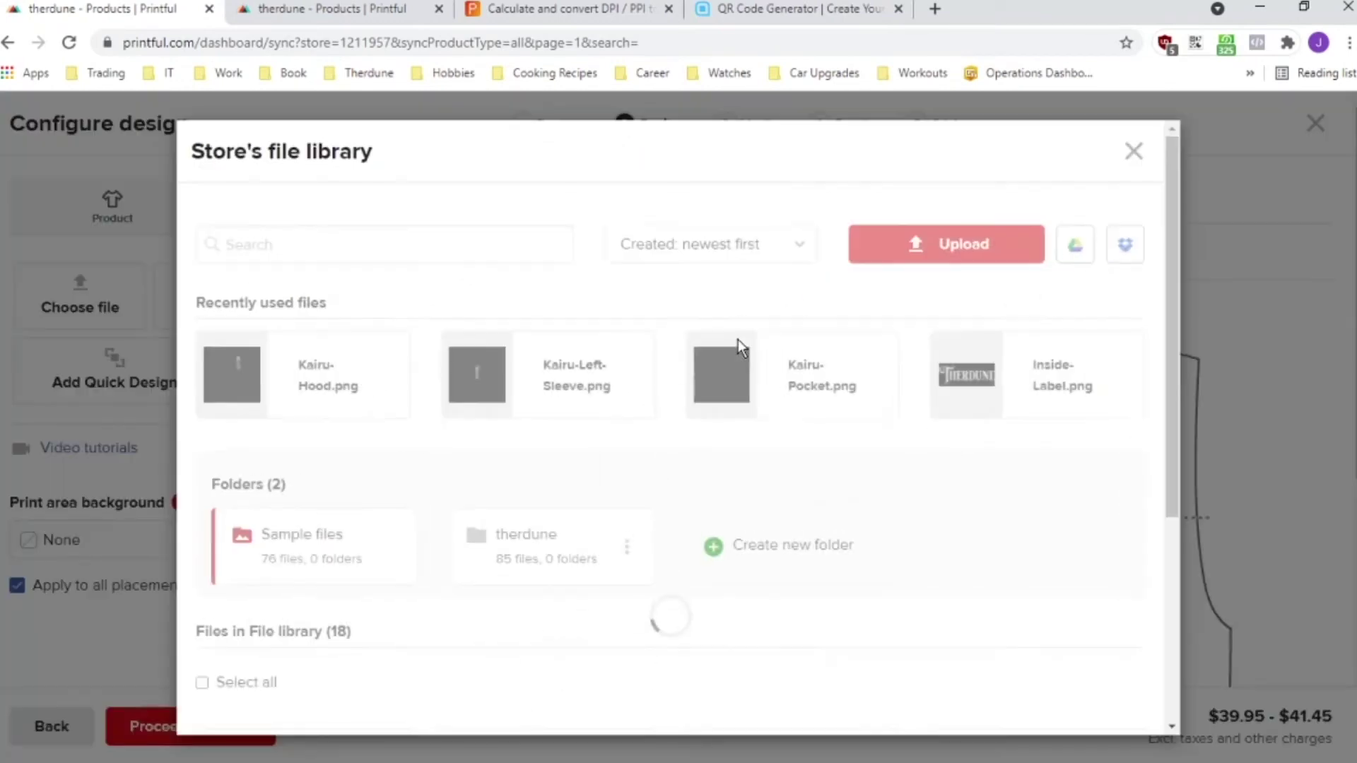
scroll(682, 385, down, 10)
click(549, 348)
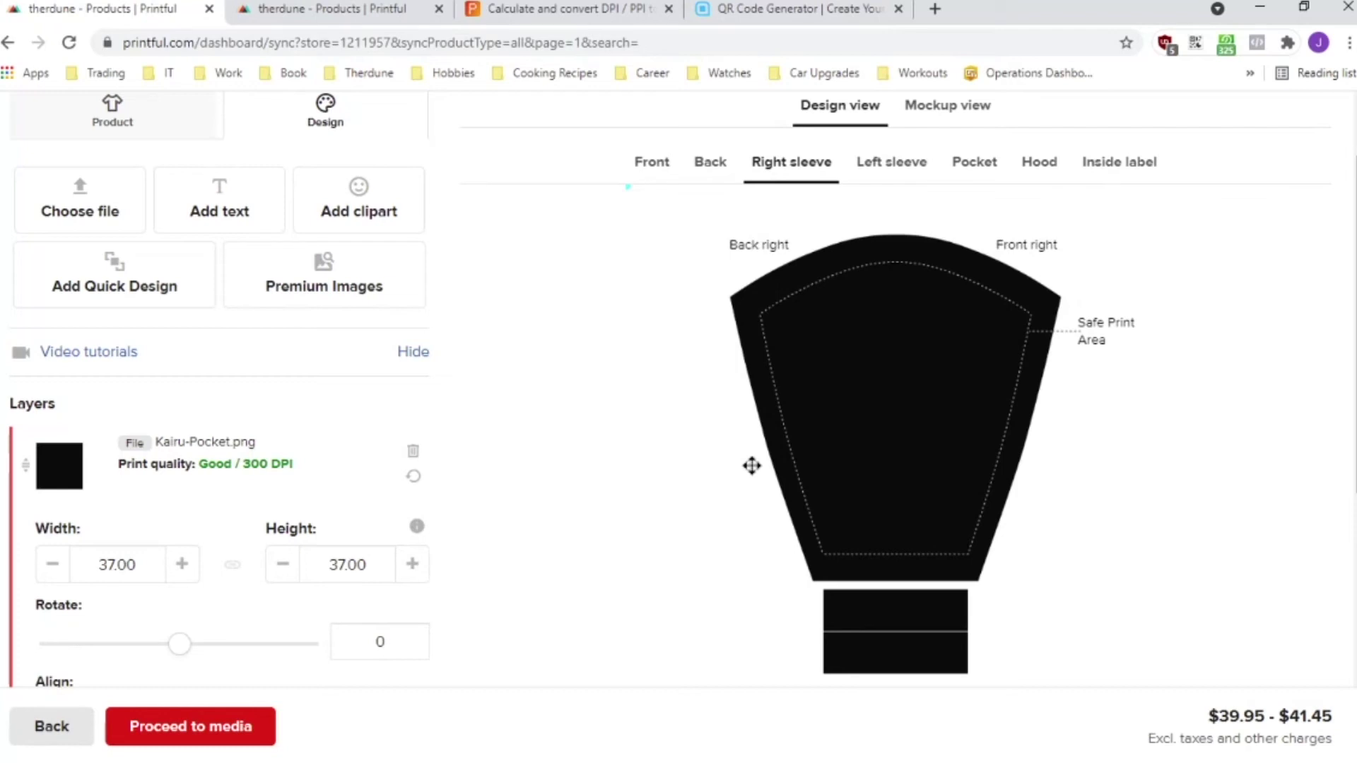
Check the pocket placement, proceed to the media stage with black as the stitch color, and review the mockup choices.
click(983, 161)
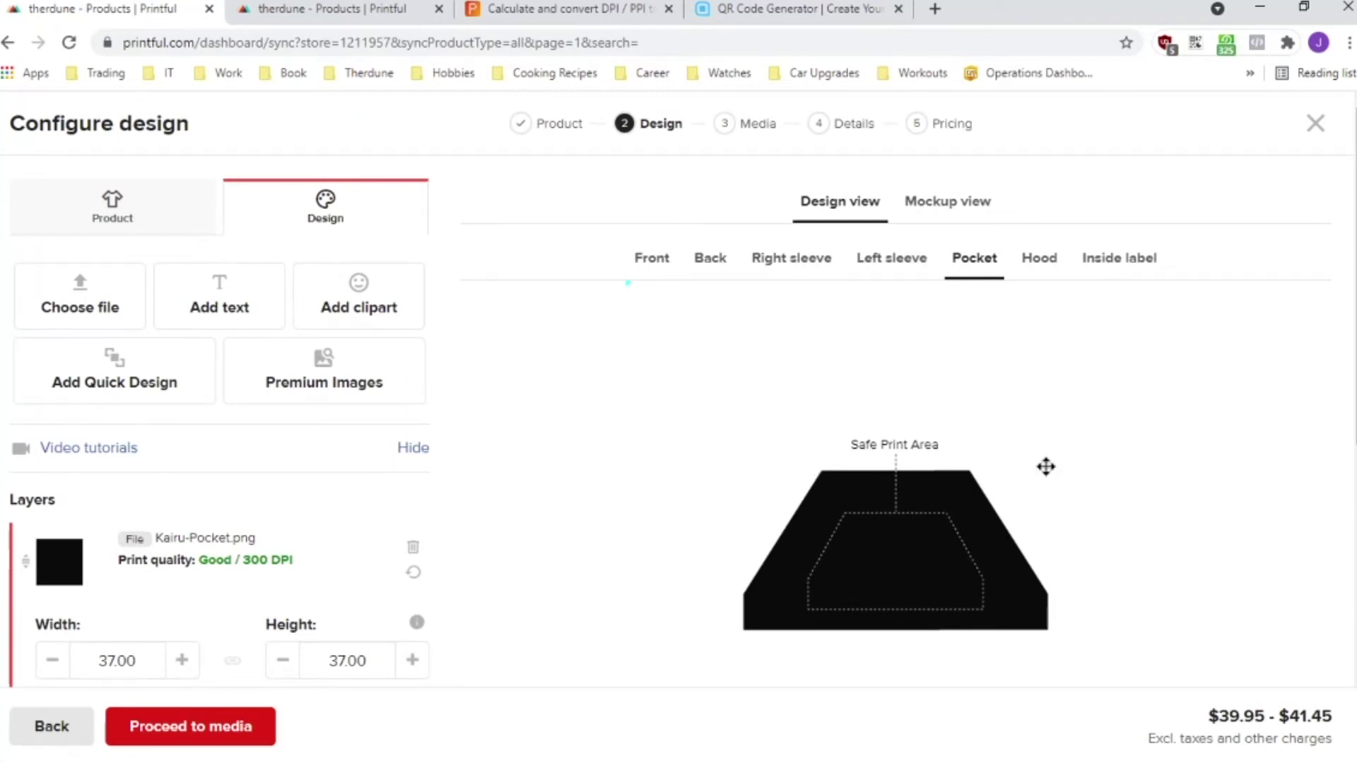
click(246, 742)
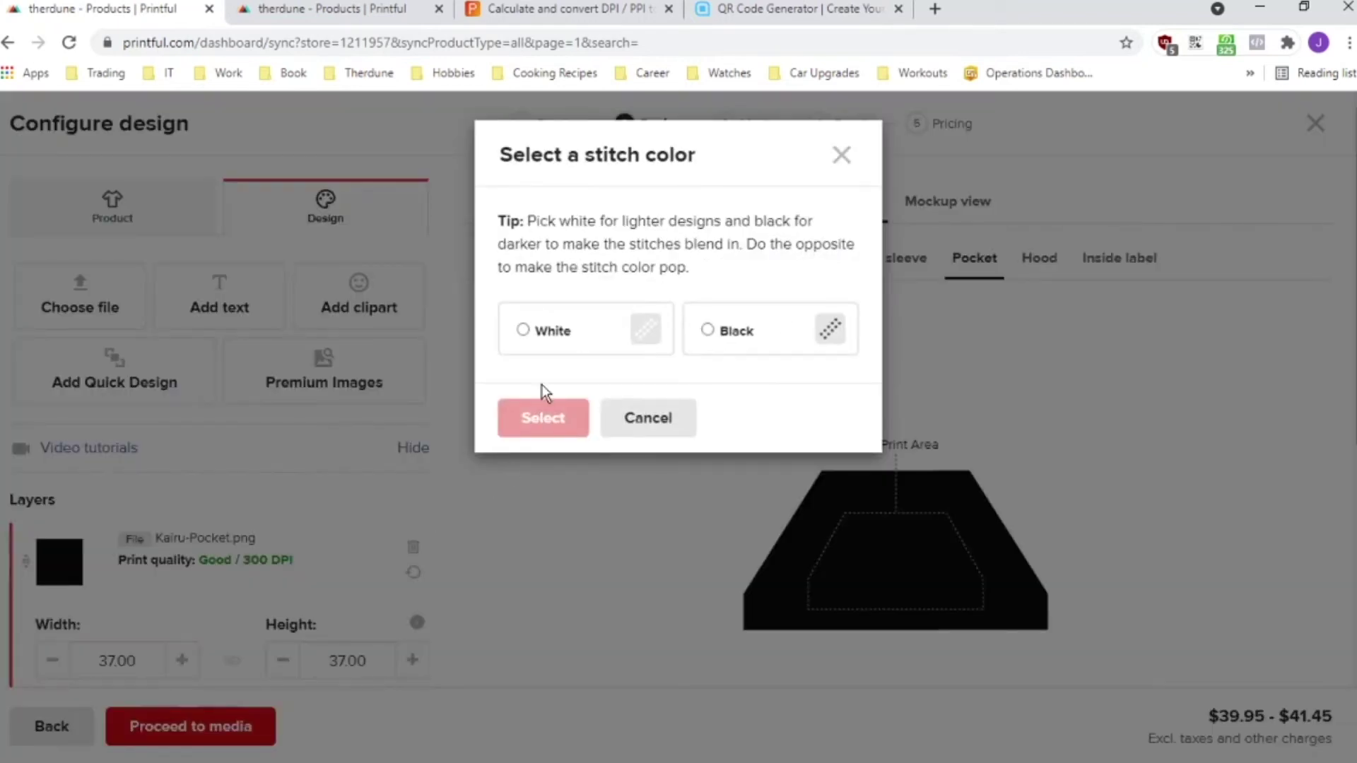
click(706, 331)
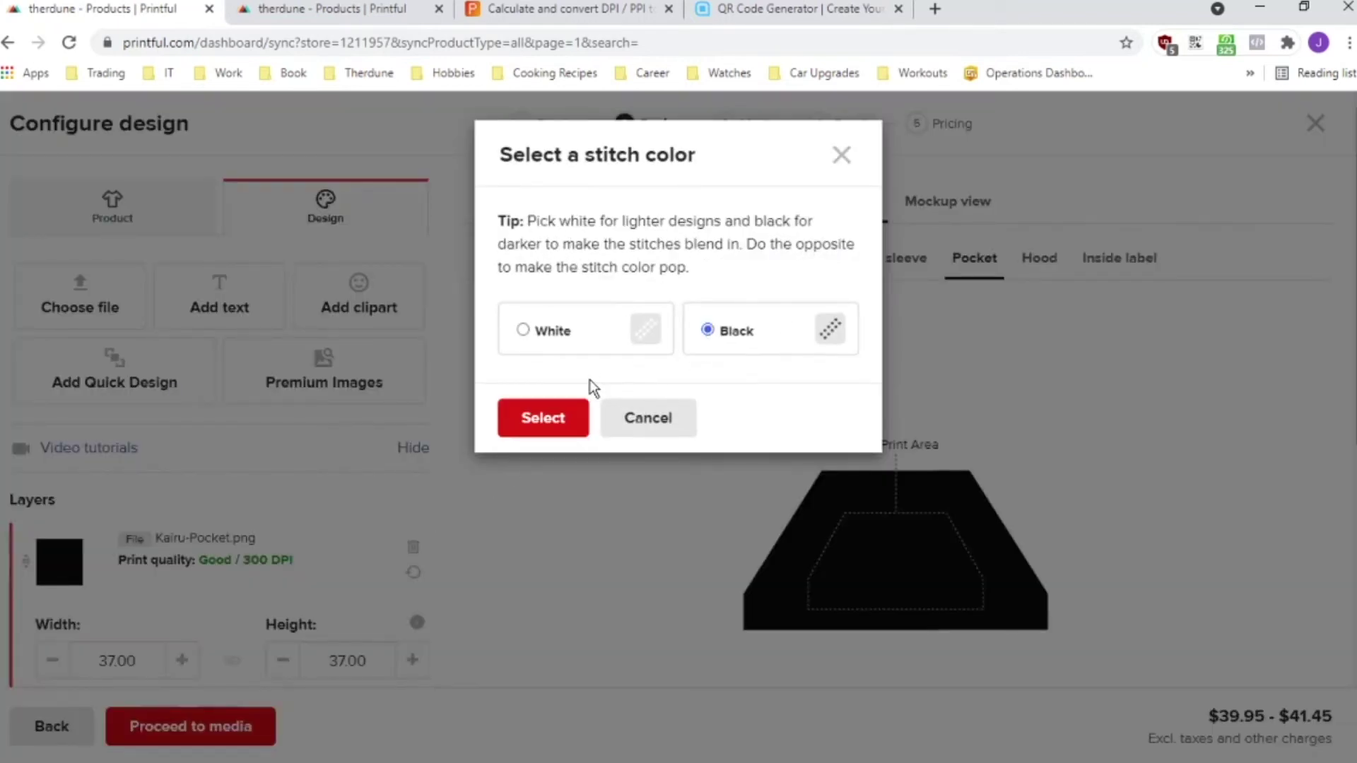
click(571, 412)
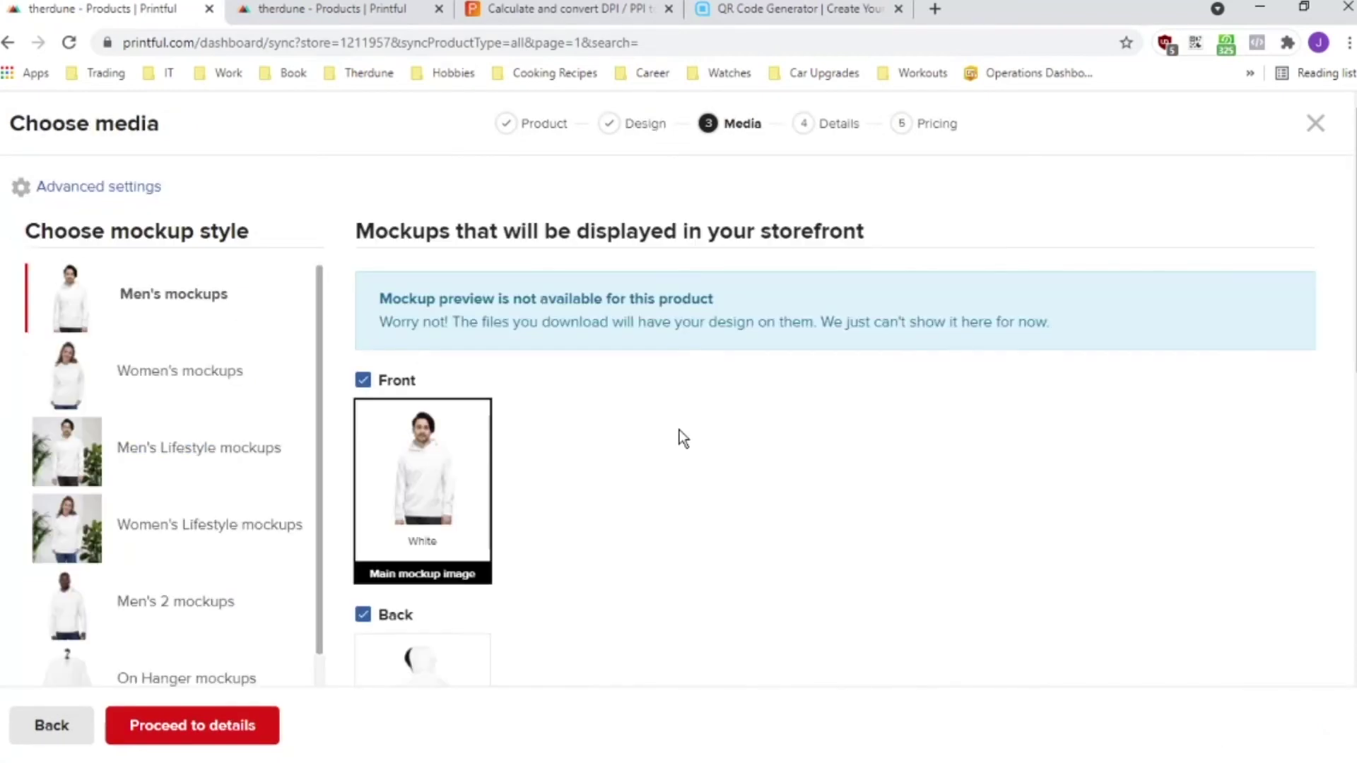
scroll(180, 342, down, 5)
scroll(182, 339, up, 5)
Open therduneclothing.com in a new browser tab and browse the full men's collection for its product mockup images.
click(935, 8)
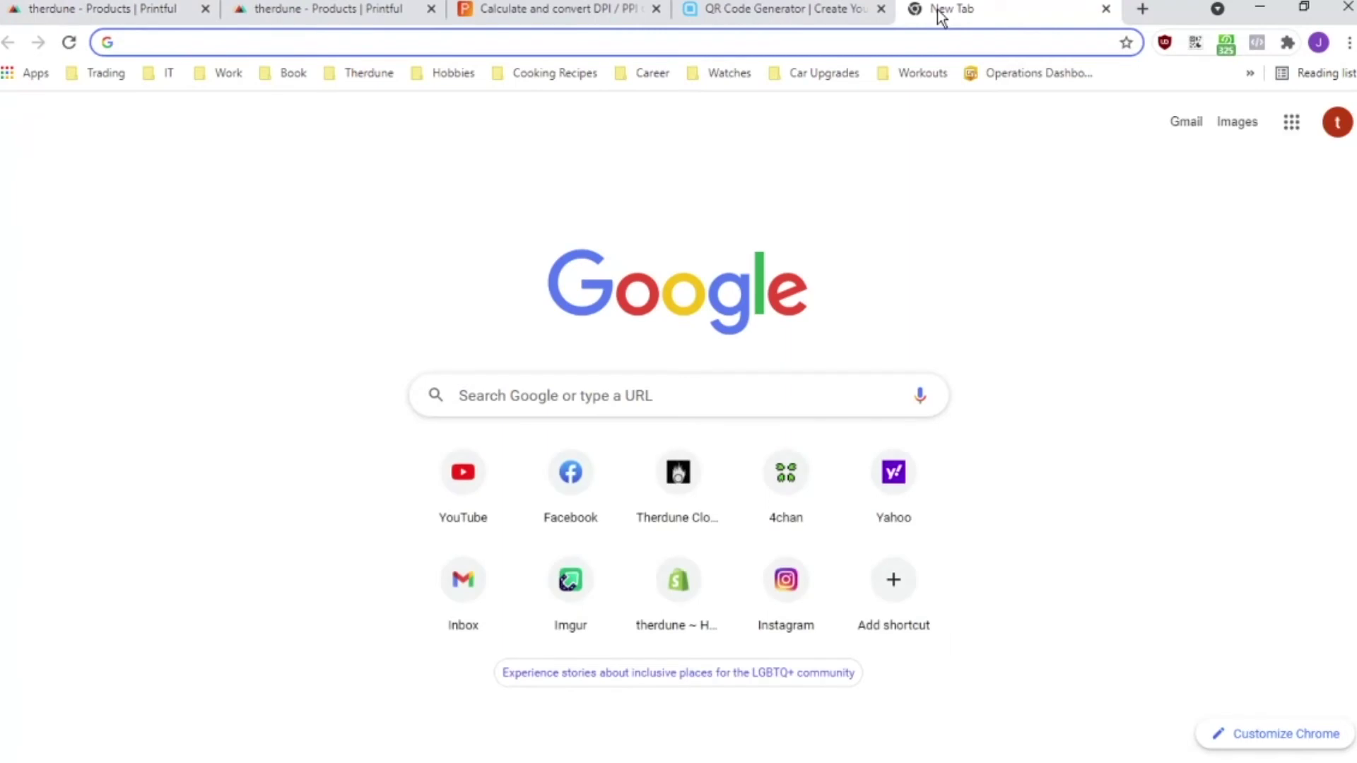
text(therduneclothing.com)
key(Return)
click(537, 246)
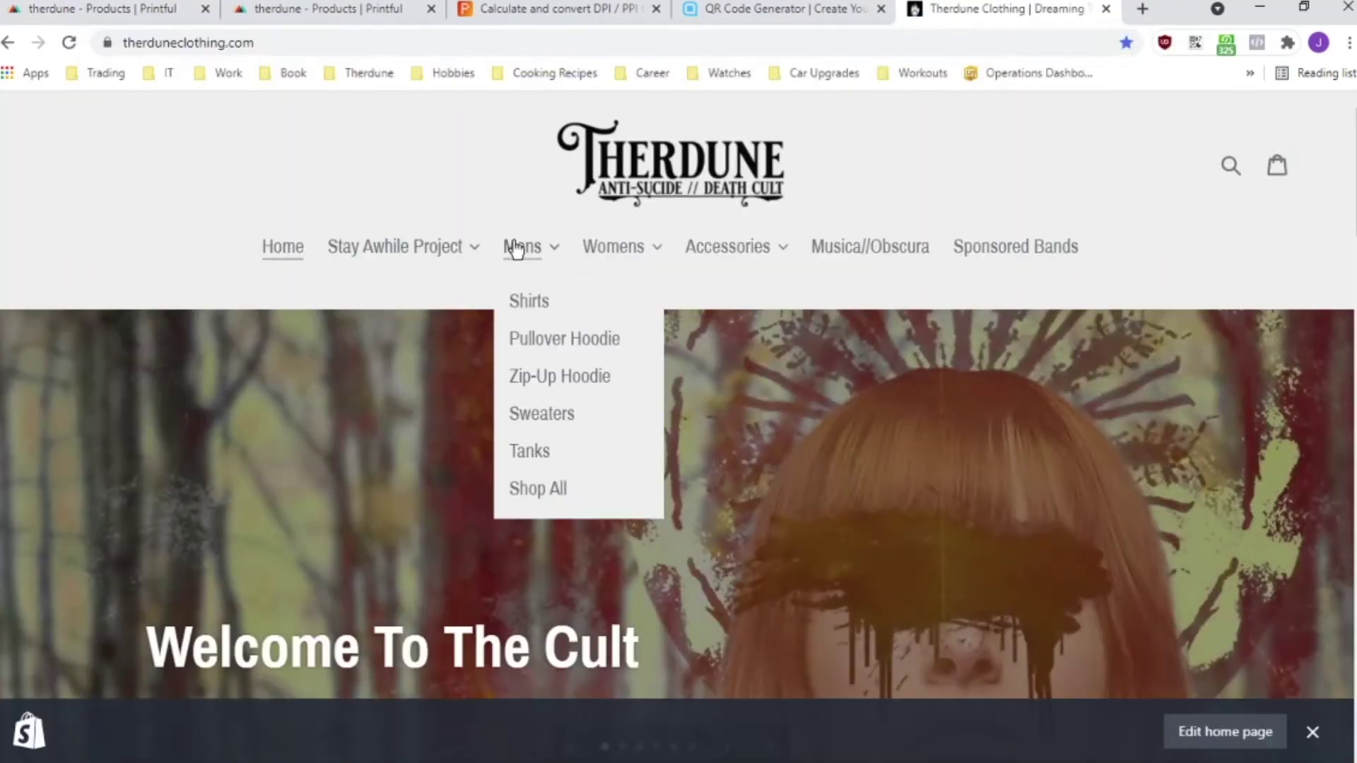
click(554, 486)
scroll(848, 283, down, 7)
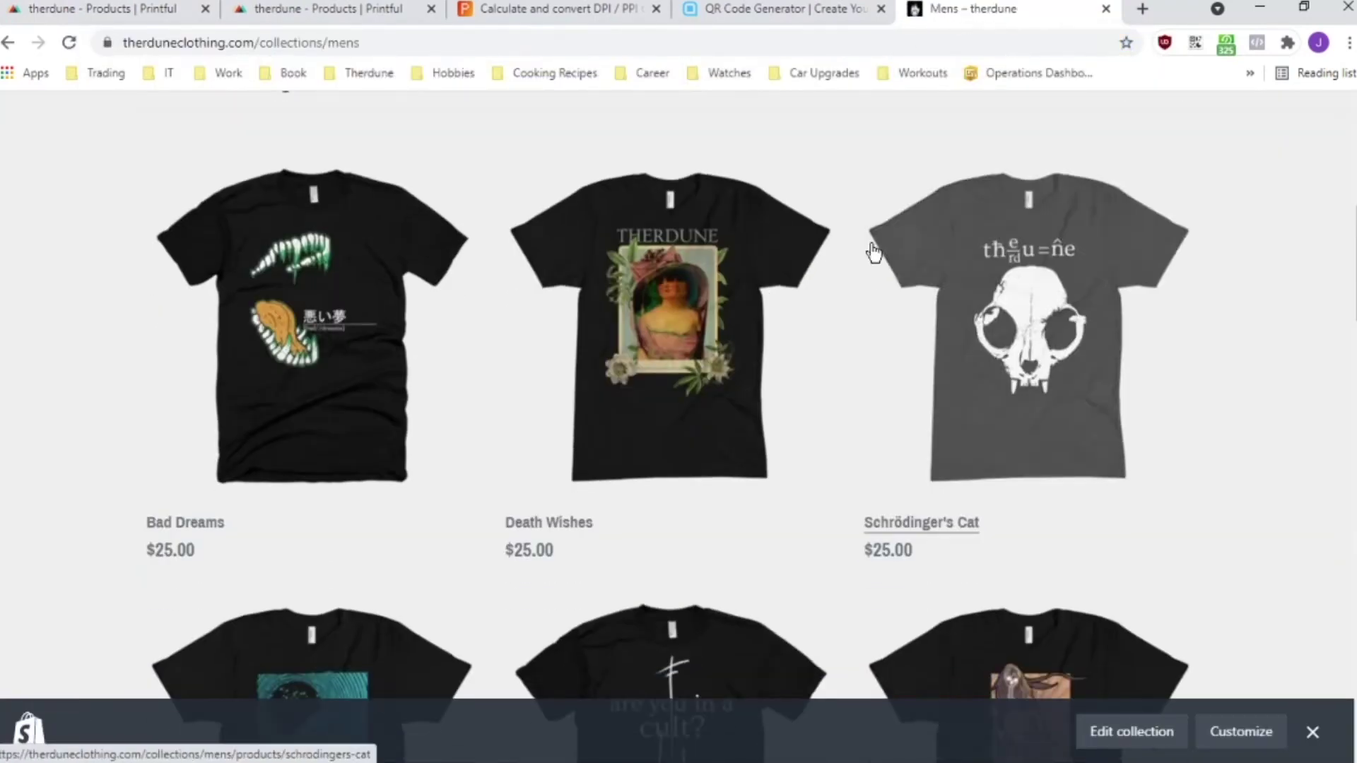
scroll(737, 329, down, 15)
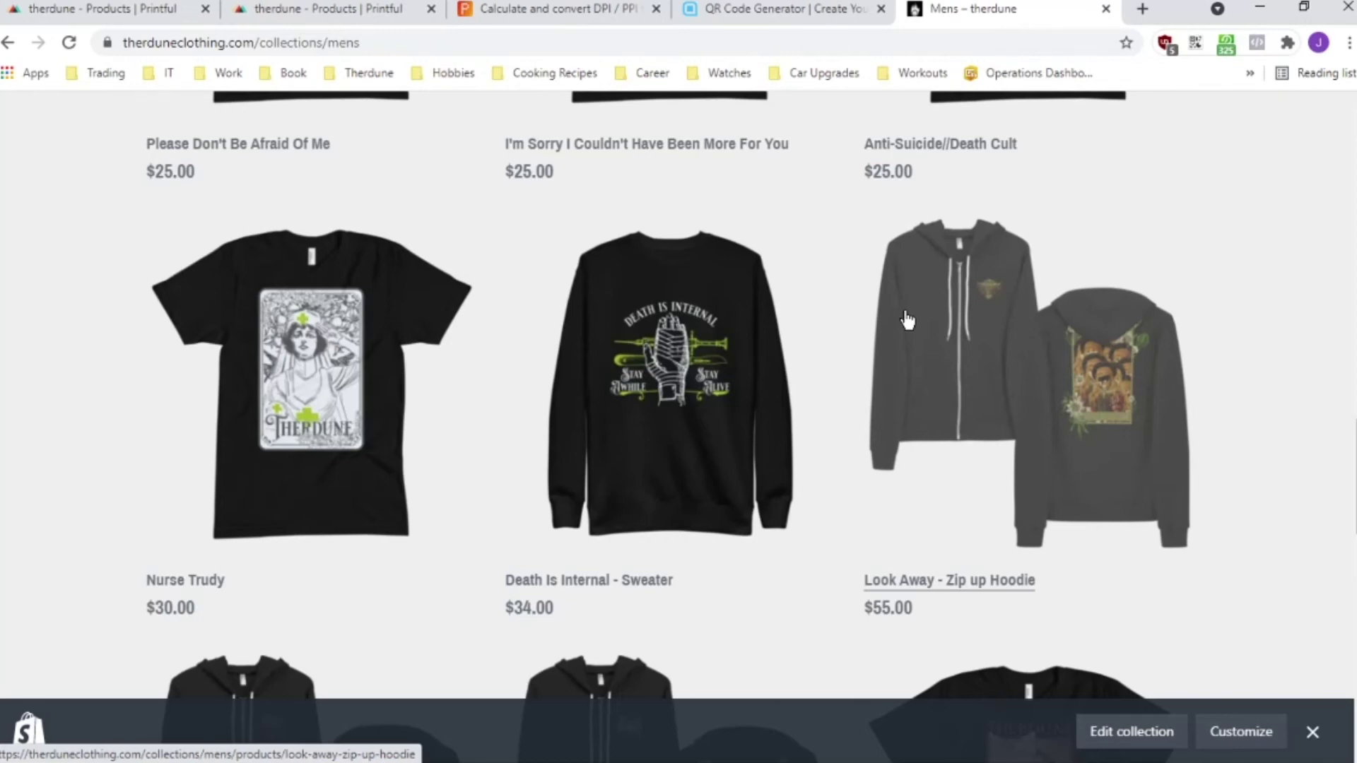
Return to the other Printful page showing the All-Over Print Unisex Hoodie's print file templates.
click(537, 10)
click(325, 10)
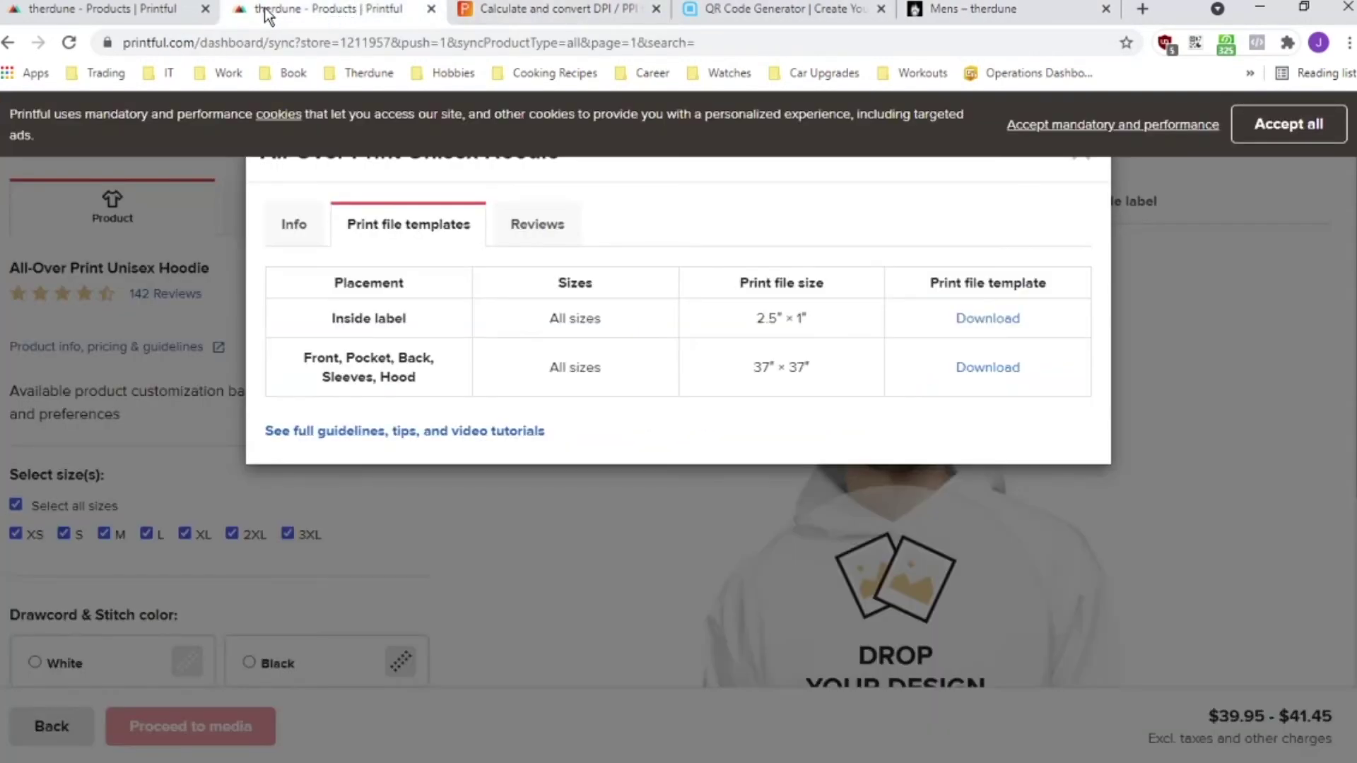
Return to the hoodie's media stage, choose the Flat mockups style for the storefront, and proceed to the product details.
click(157, 10)
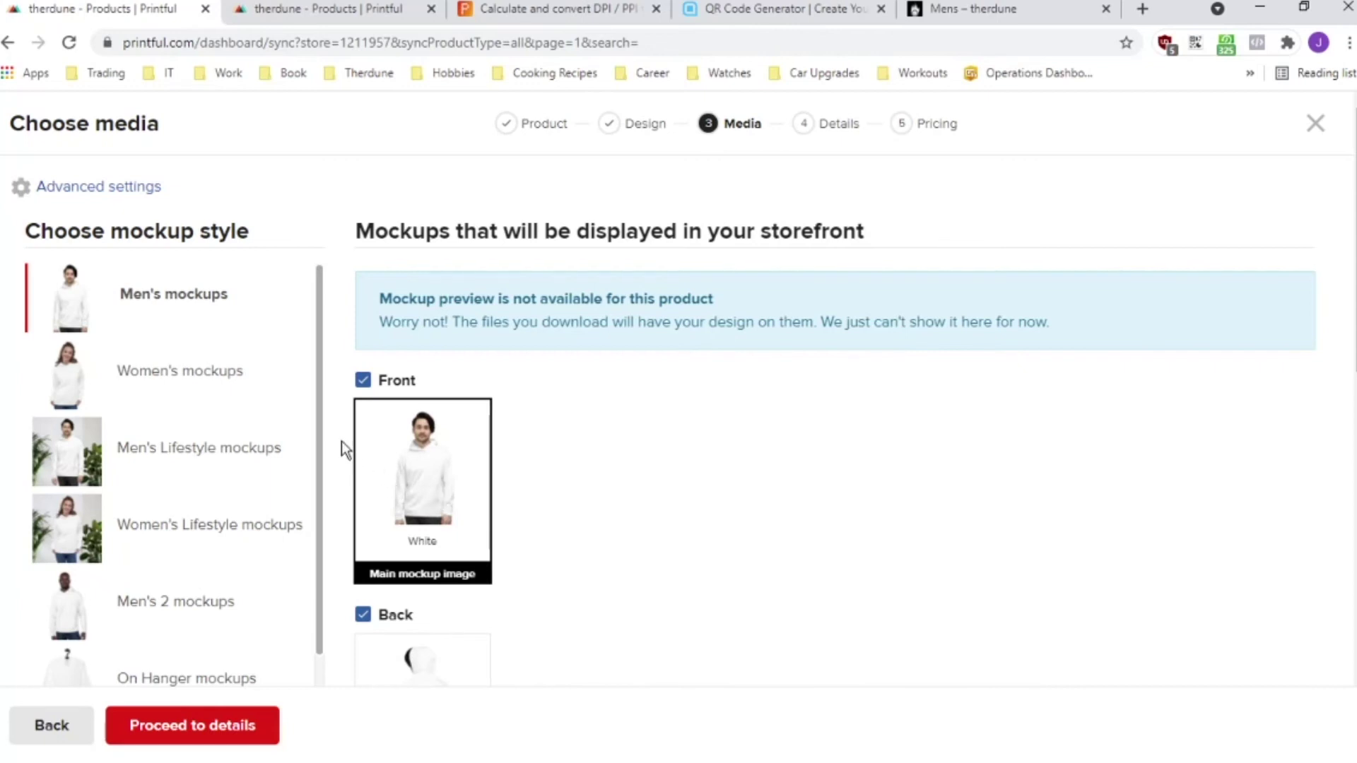
scroll(268, 395, down, 10)
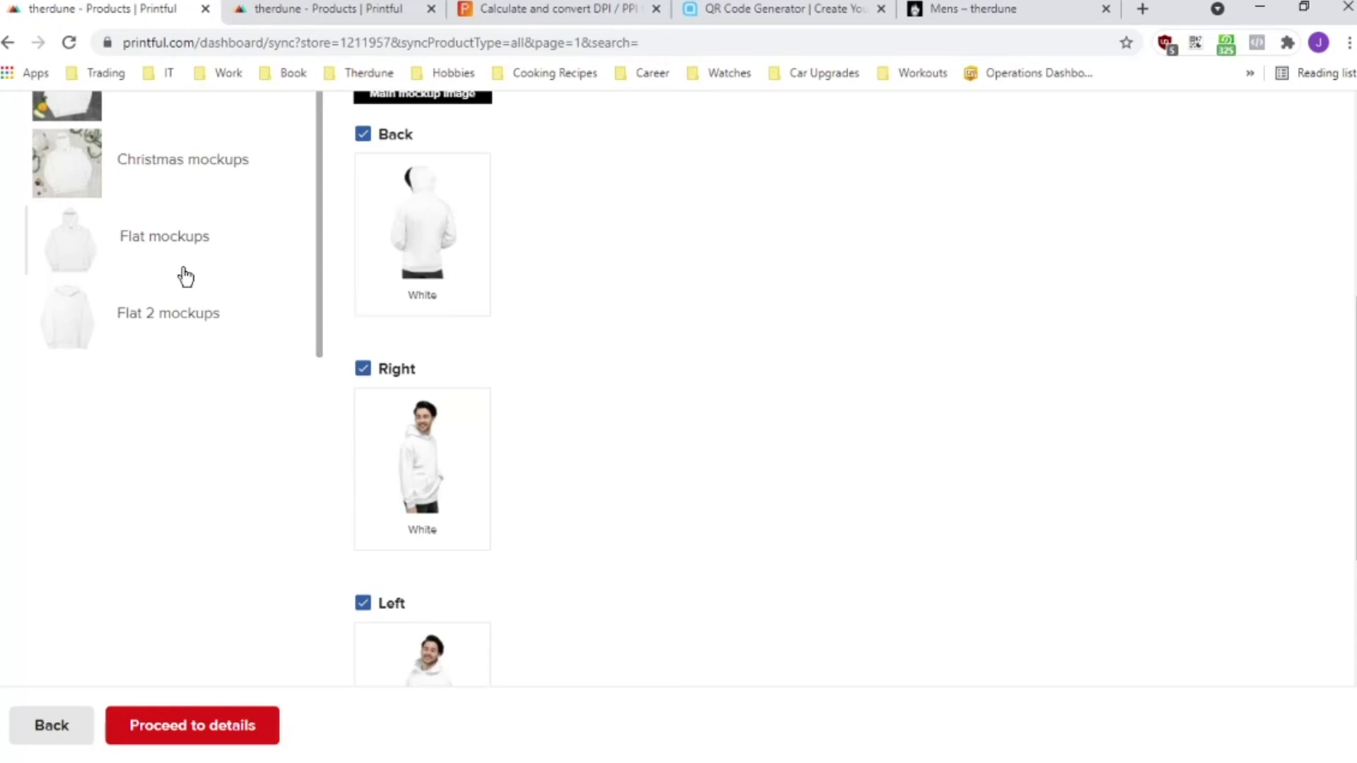
click(157, 236)
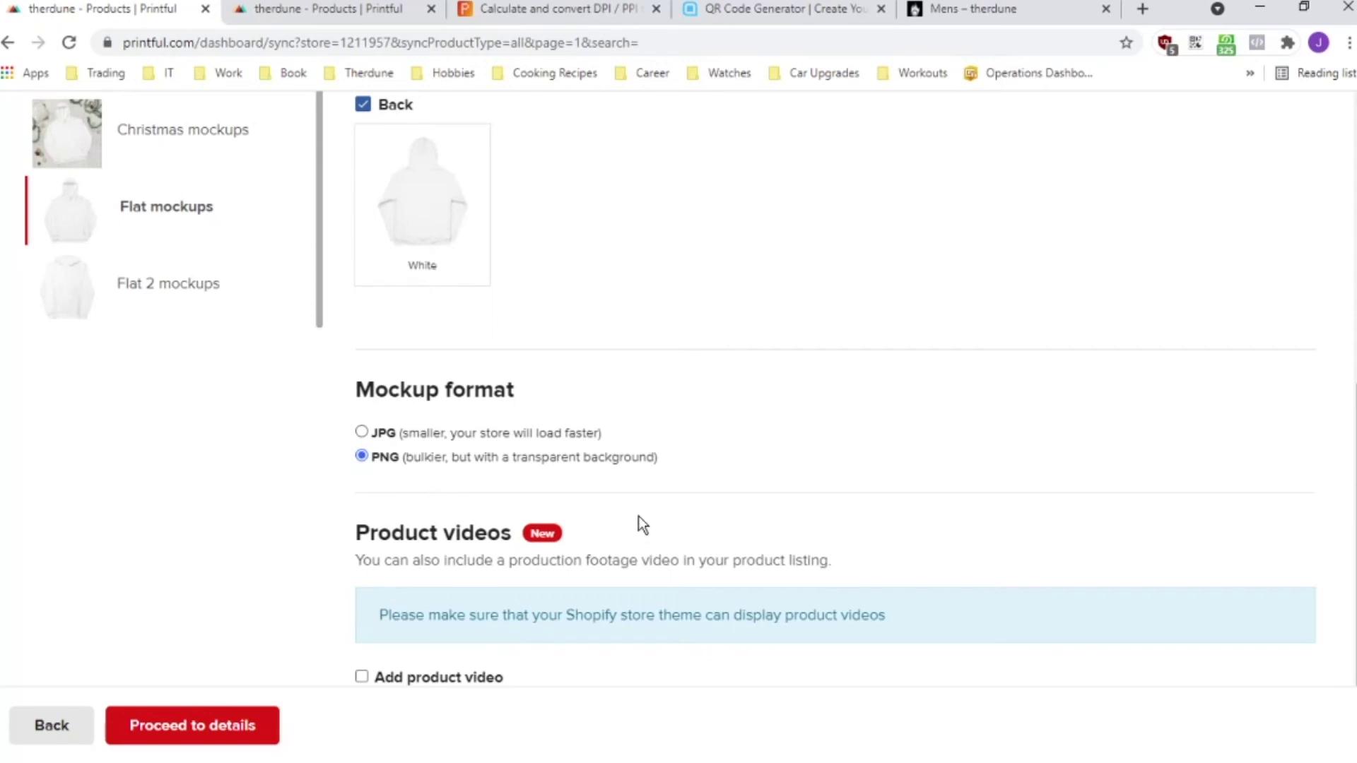
click(212, 733)
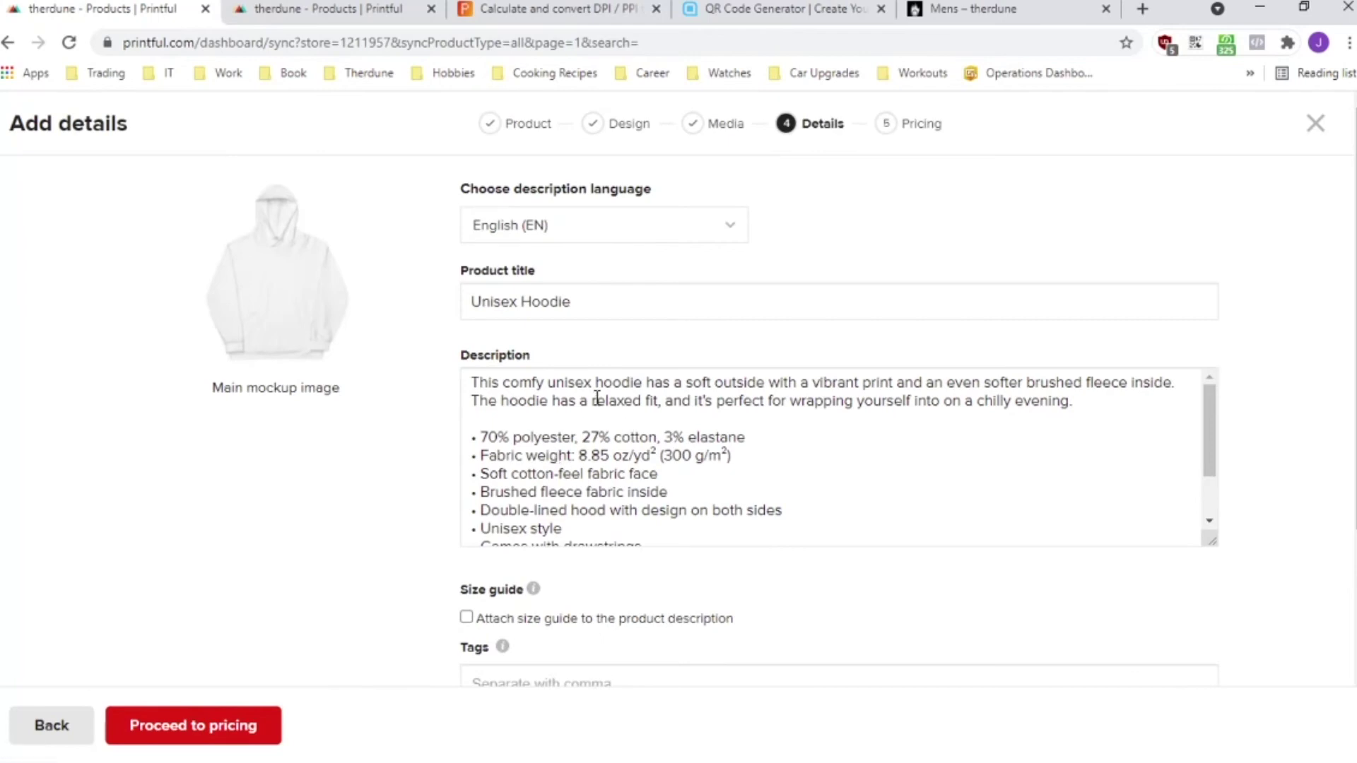
Review the hoodie's title, description and visibility settings, and proceed to pricing.
scroll(595, 401, down, 3)
scroll(597, 396, up, 3)
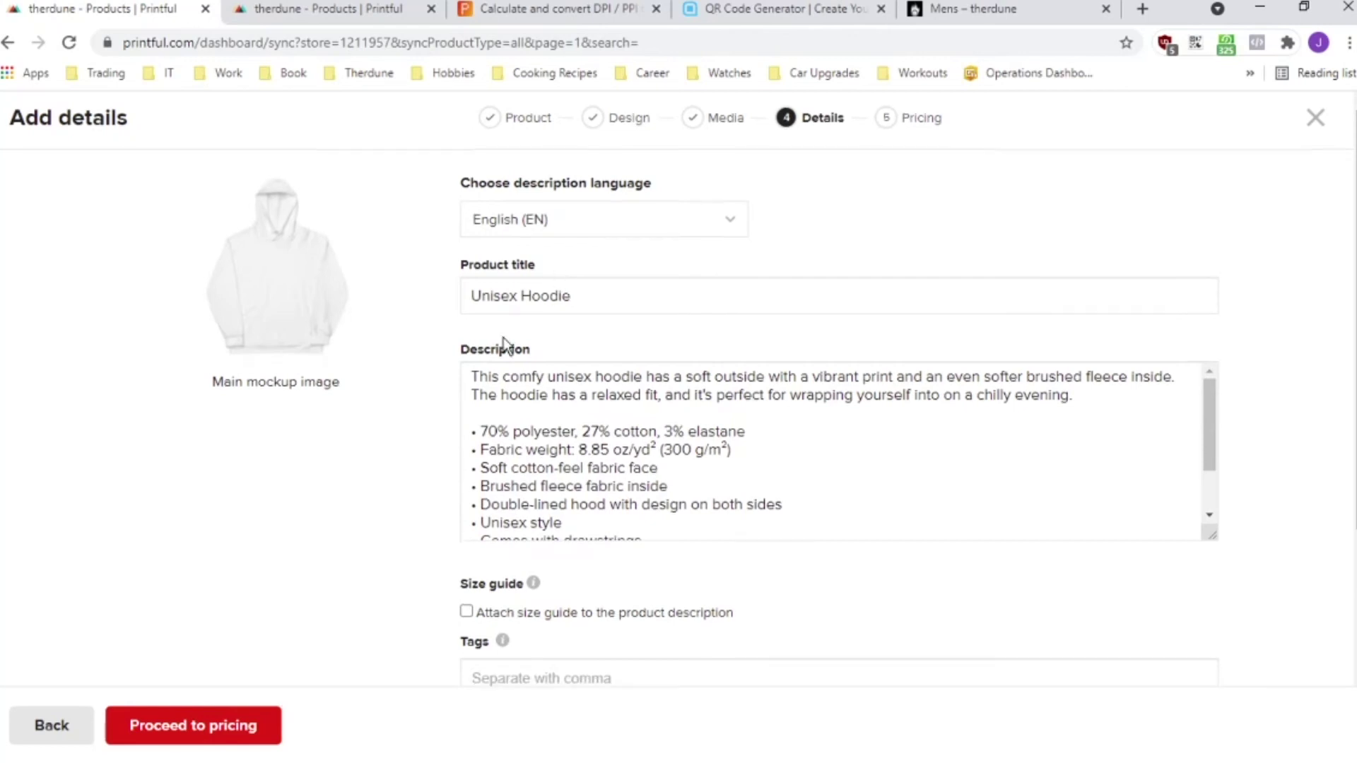
scroll(476, 382, down, 3)
click(216, 725)
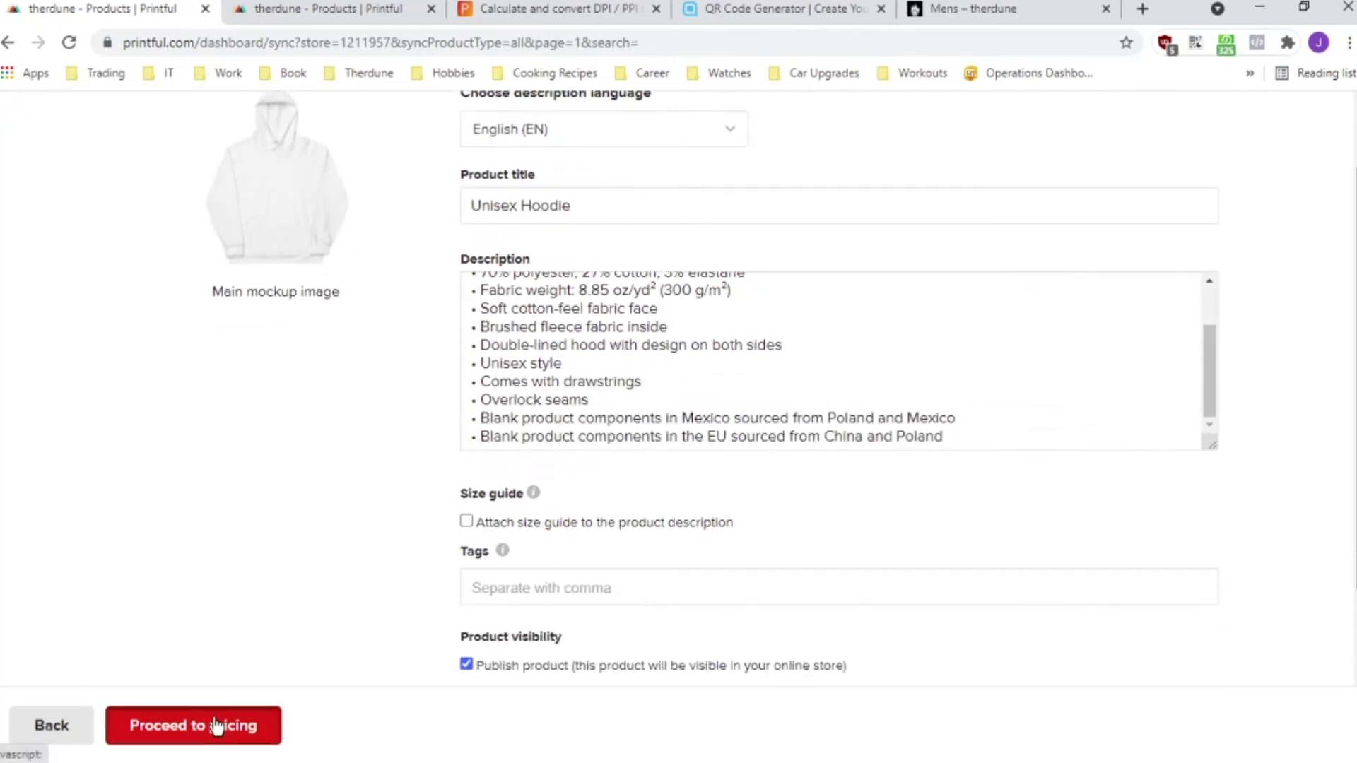
Review the retail price and profit for each hoodie size, and submit the product to the store.
scroll(810, 431, down, 1)
scroll(809, 431, down, 3)
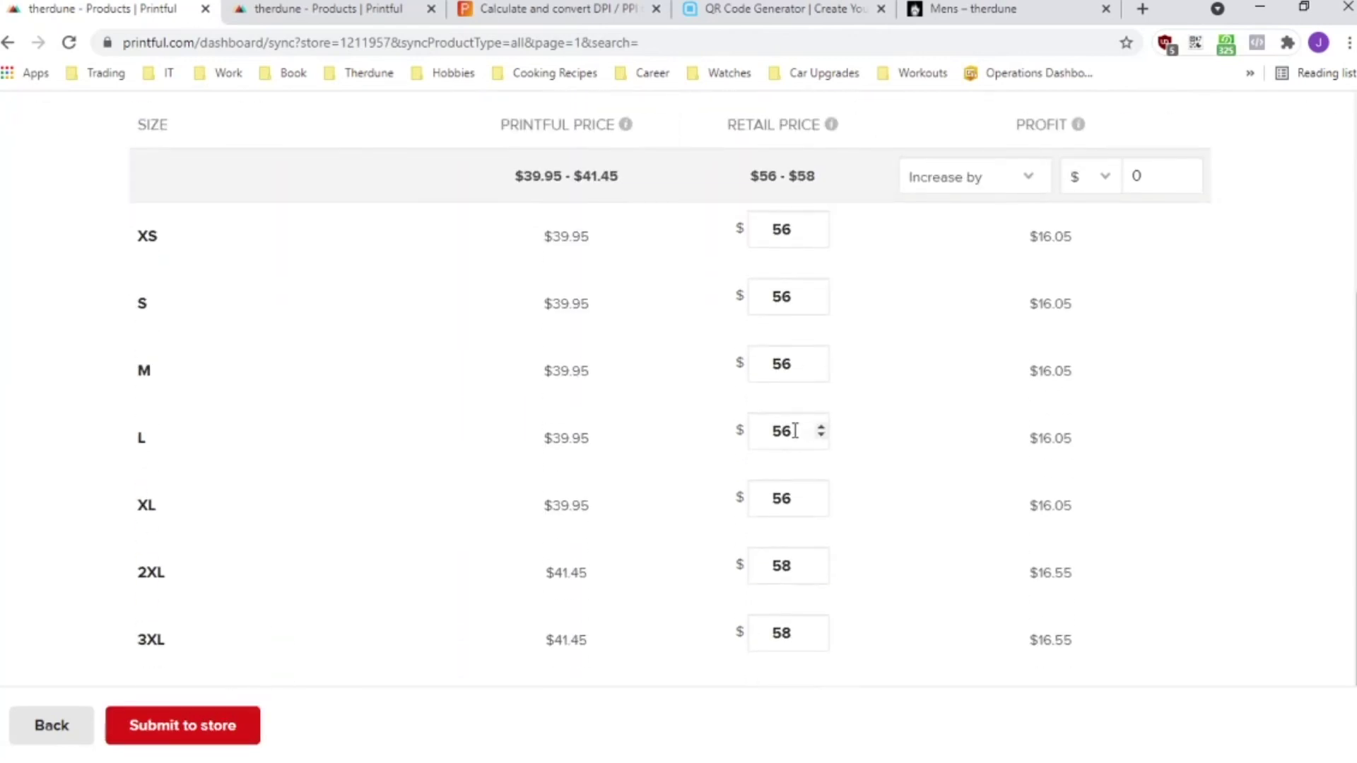
click(124, 728)
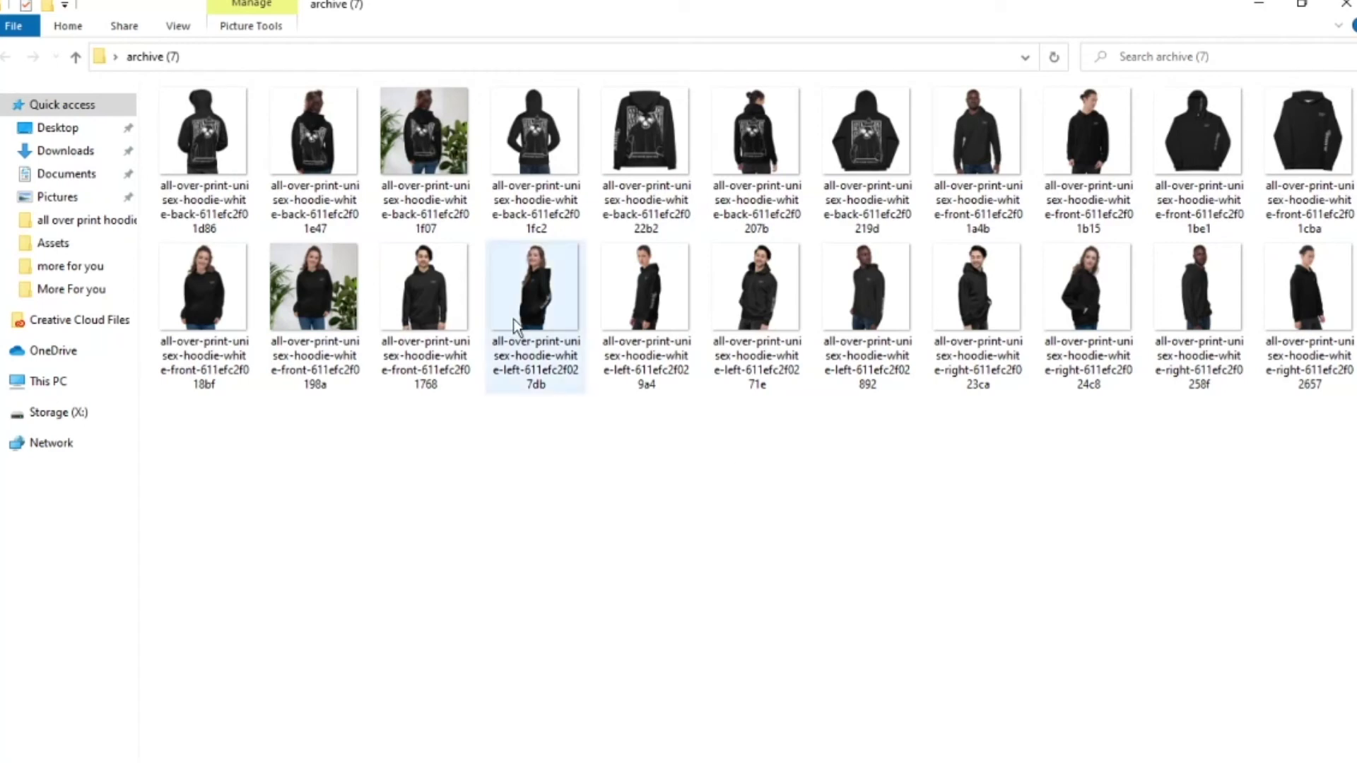
Open the first hoodie mockup in the archive (7) folder in a maximized image viewer and examine the back-view mockups.
key(Right)
key(Return)
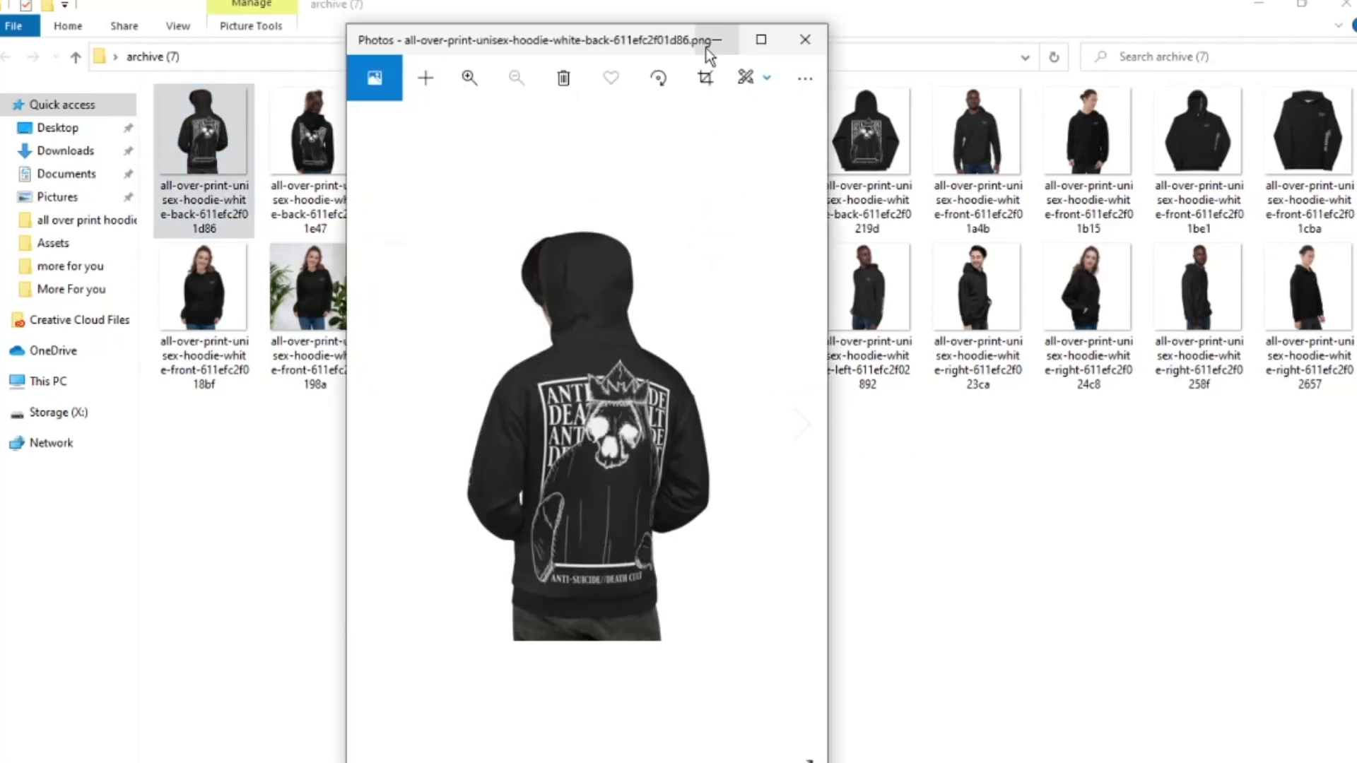
click(764, 48)
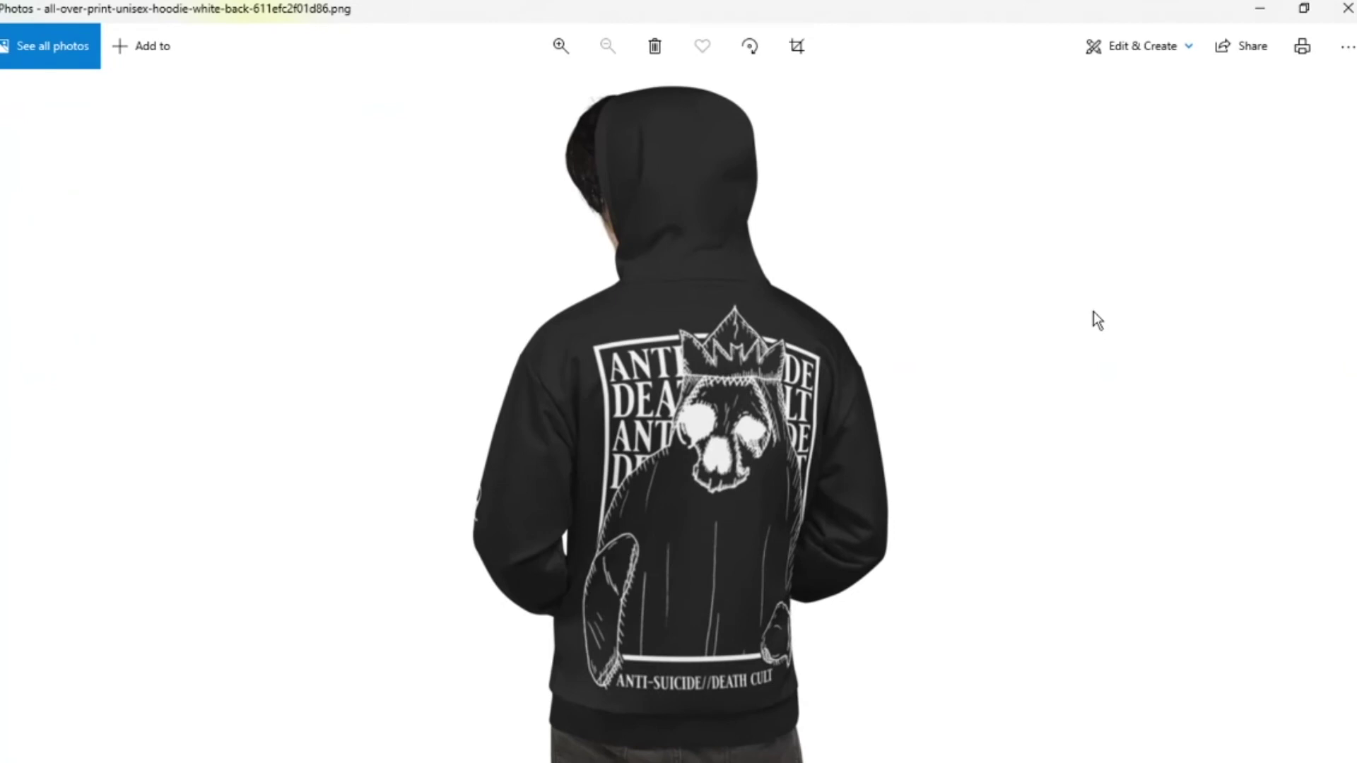
key(Right)
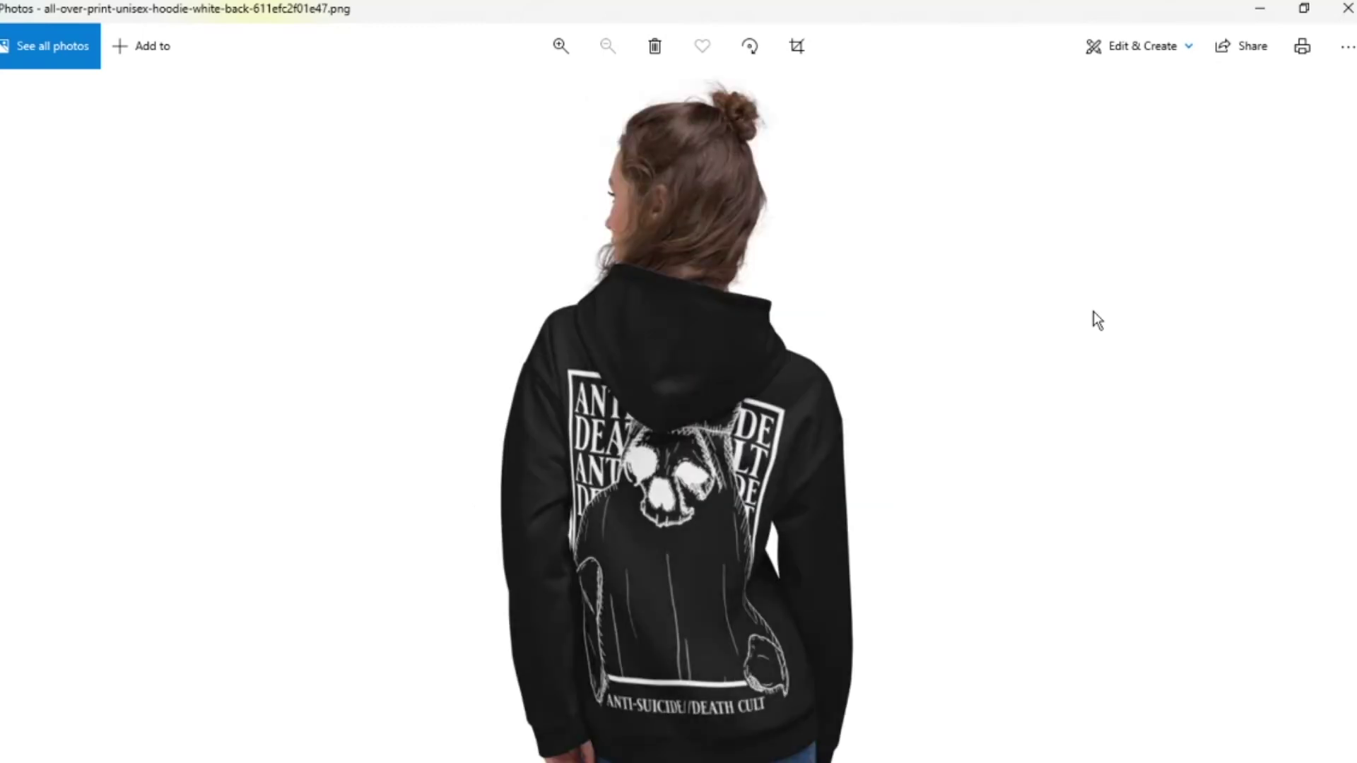
key(Right)
key(Right)
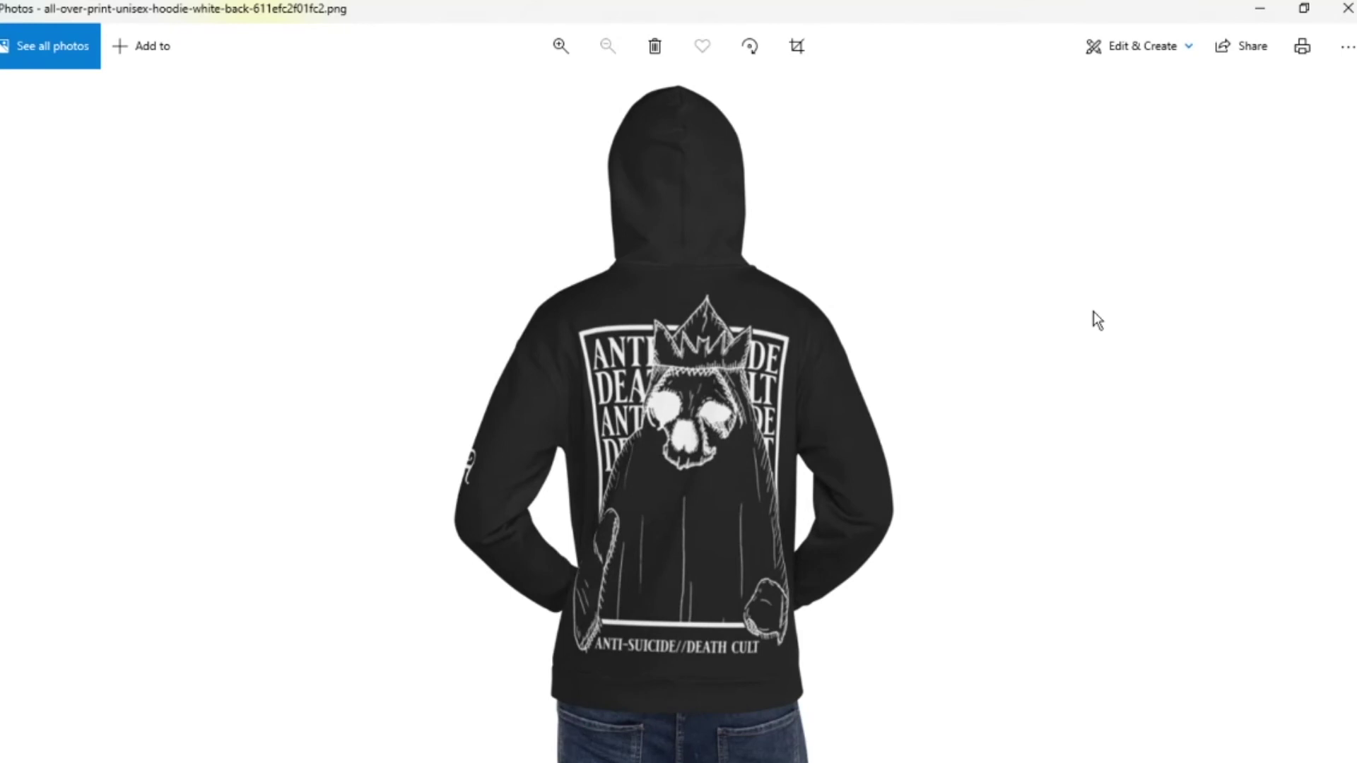
key(Right)
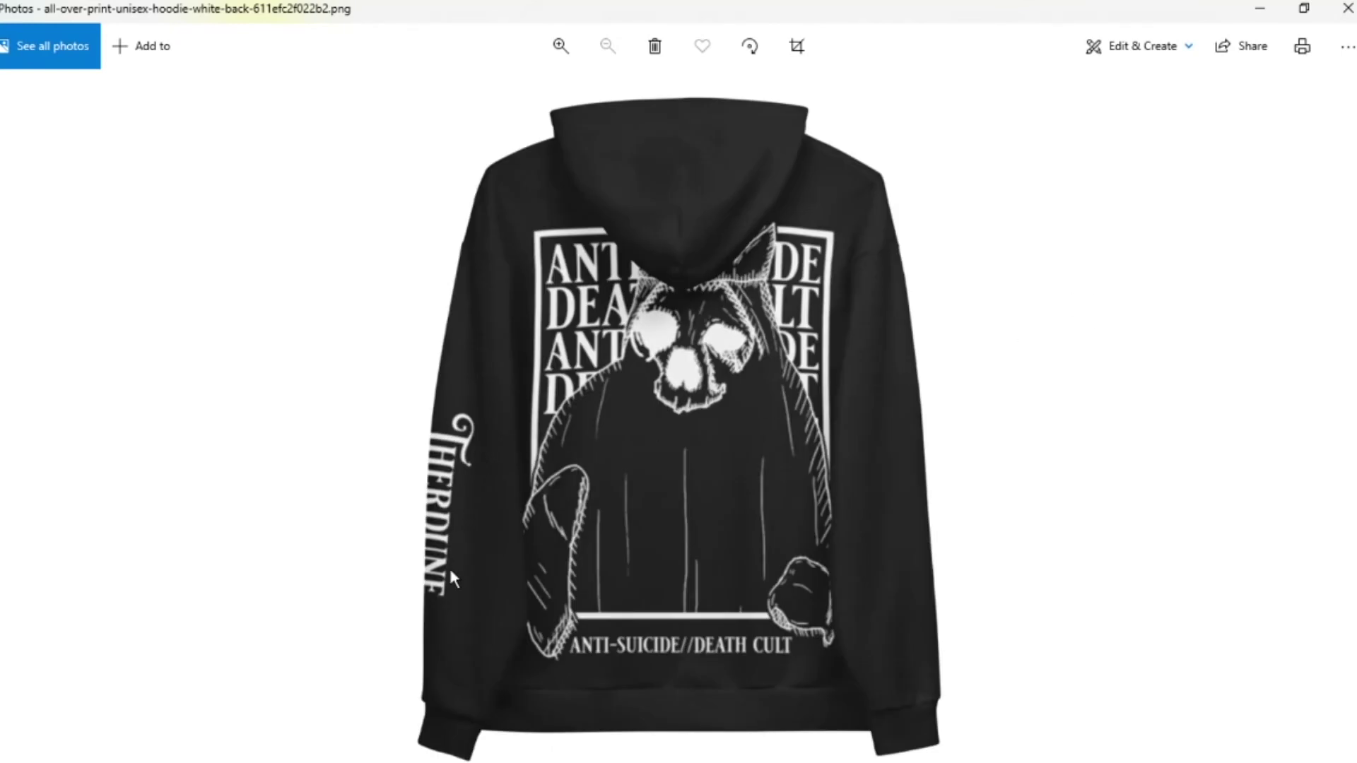
key(Right)
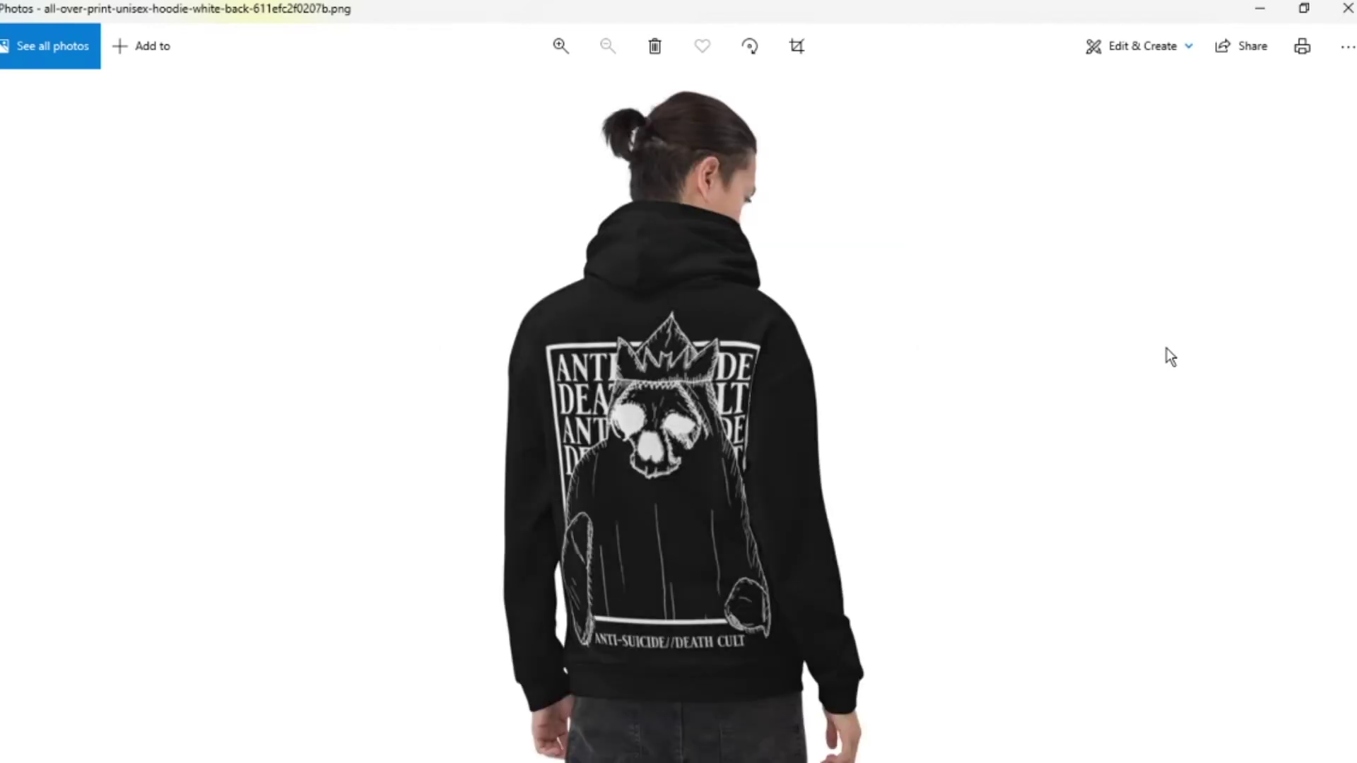
key(Right)
Examine the front-view hoodie mockups, checking the chest text, sleeve lettering and print inside the hood.
key(Right)
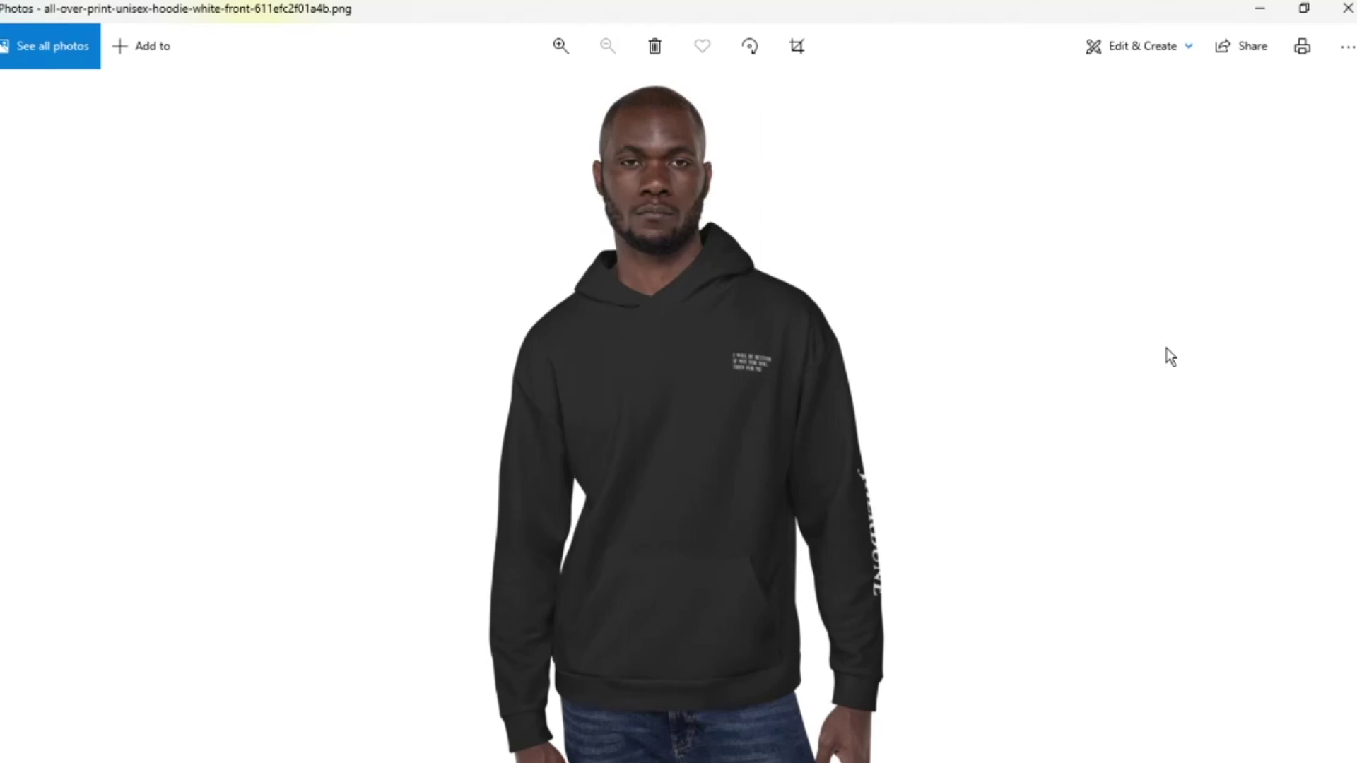
key(Right)
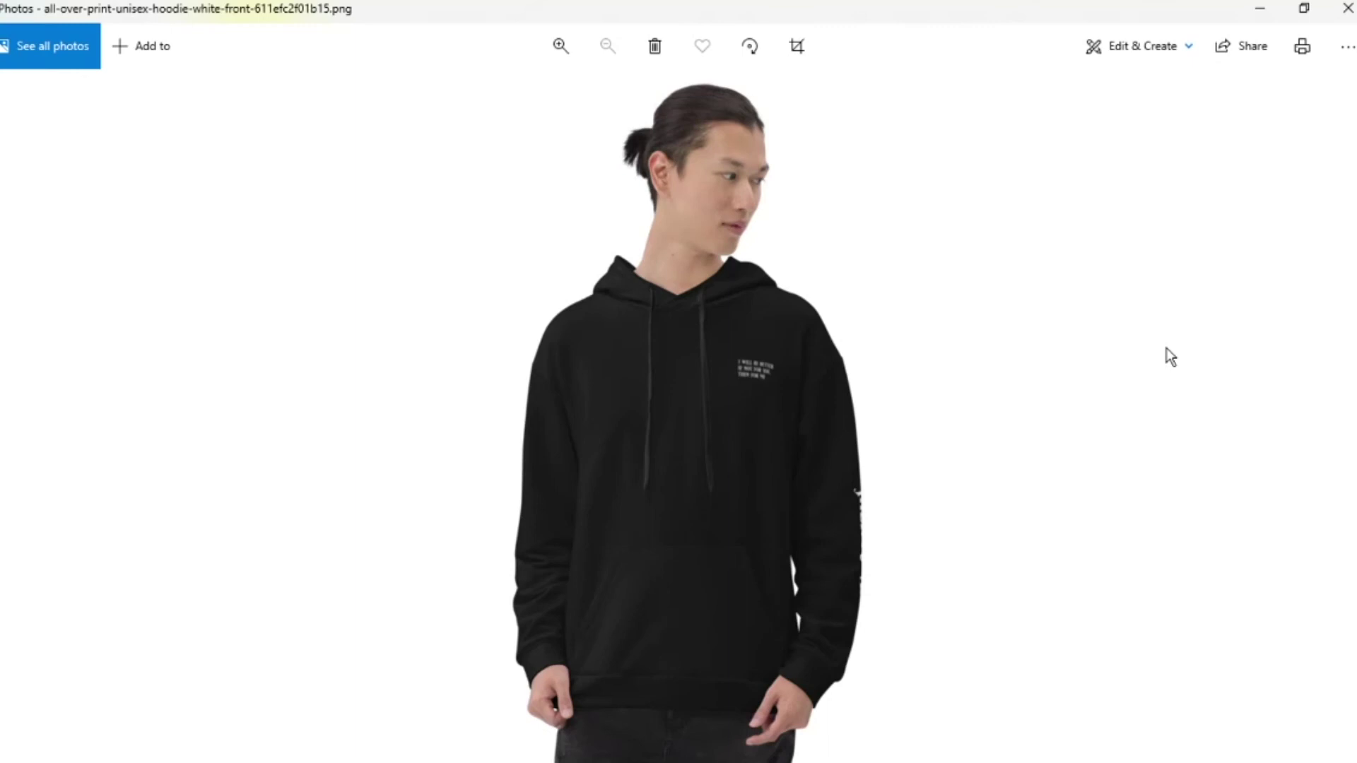
key(Right)
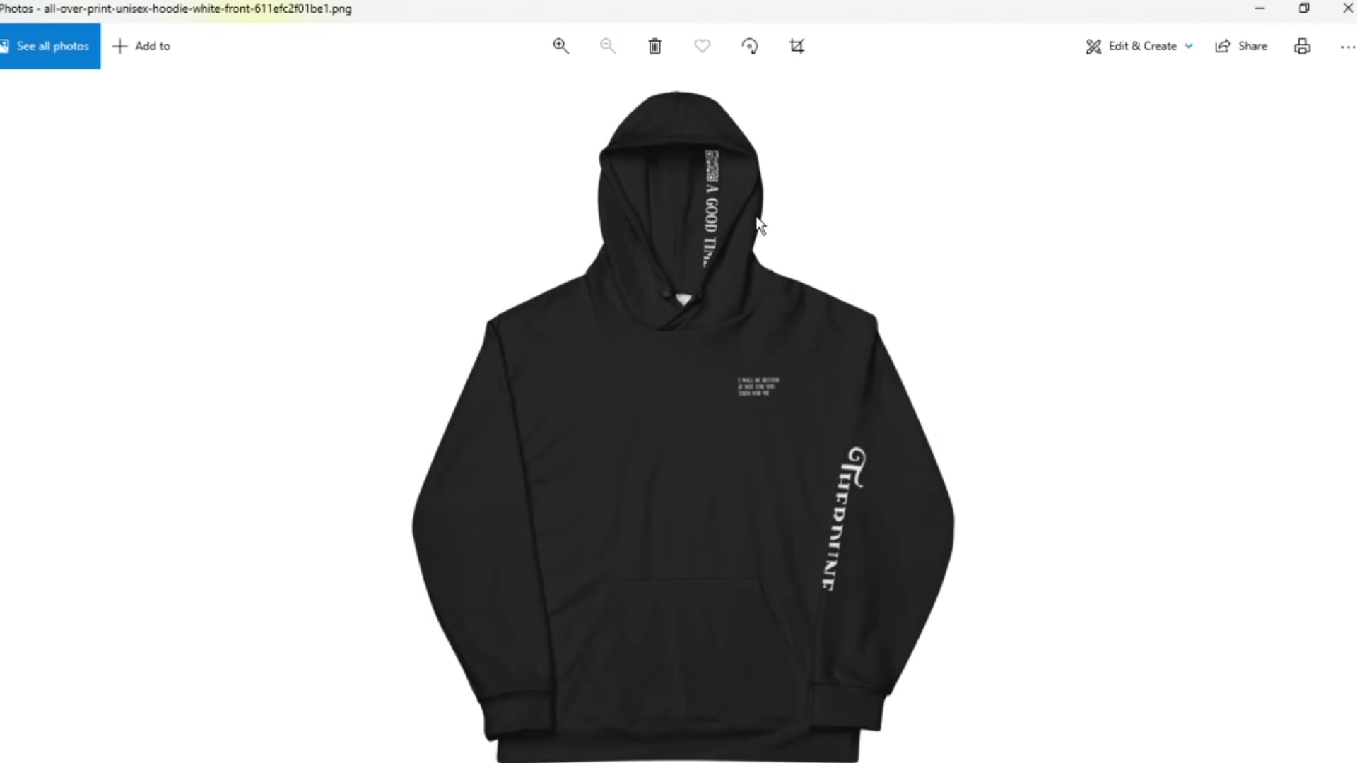
key(Right)
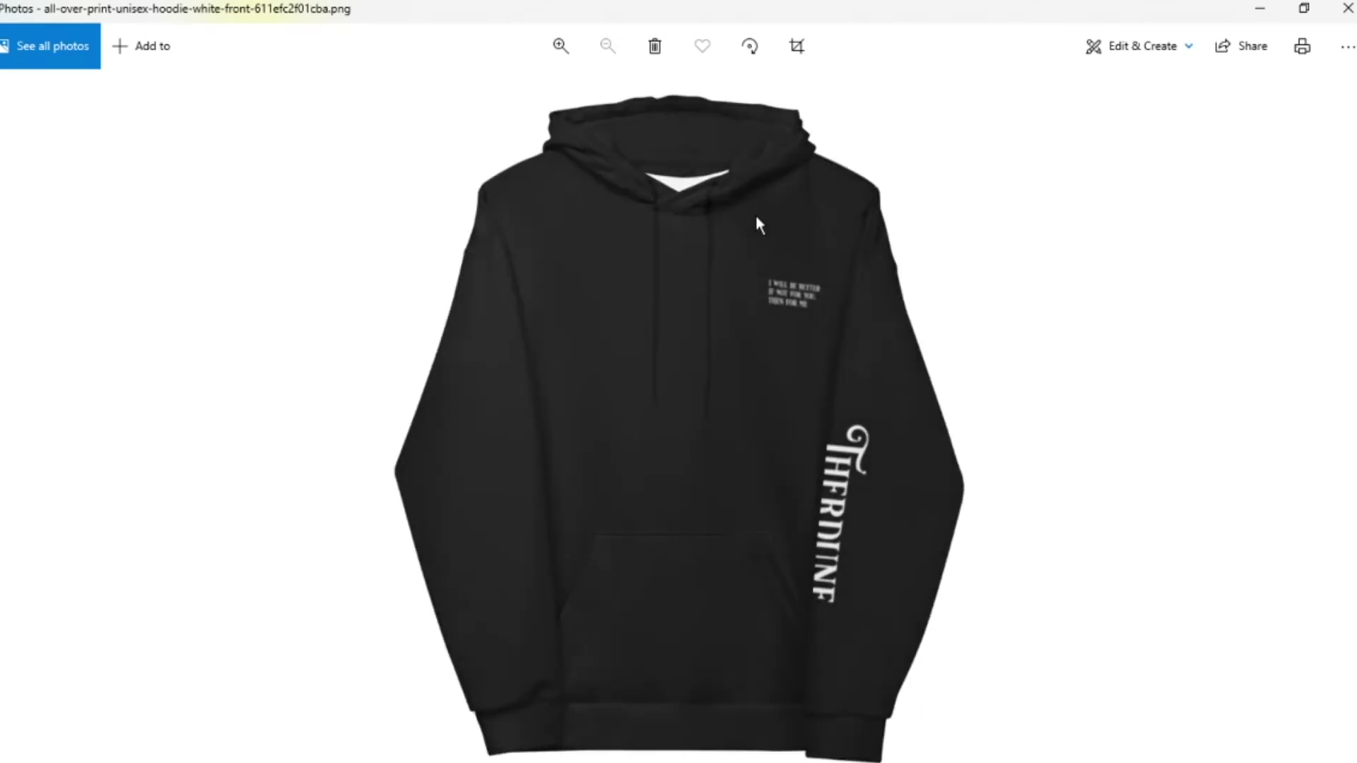
key(Right)
key(Right)
key(Right)
Examine the left- and right-side hoodie mockups, and close the image viewer to return to the archive (7) folder.
key(Right)
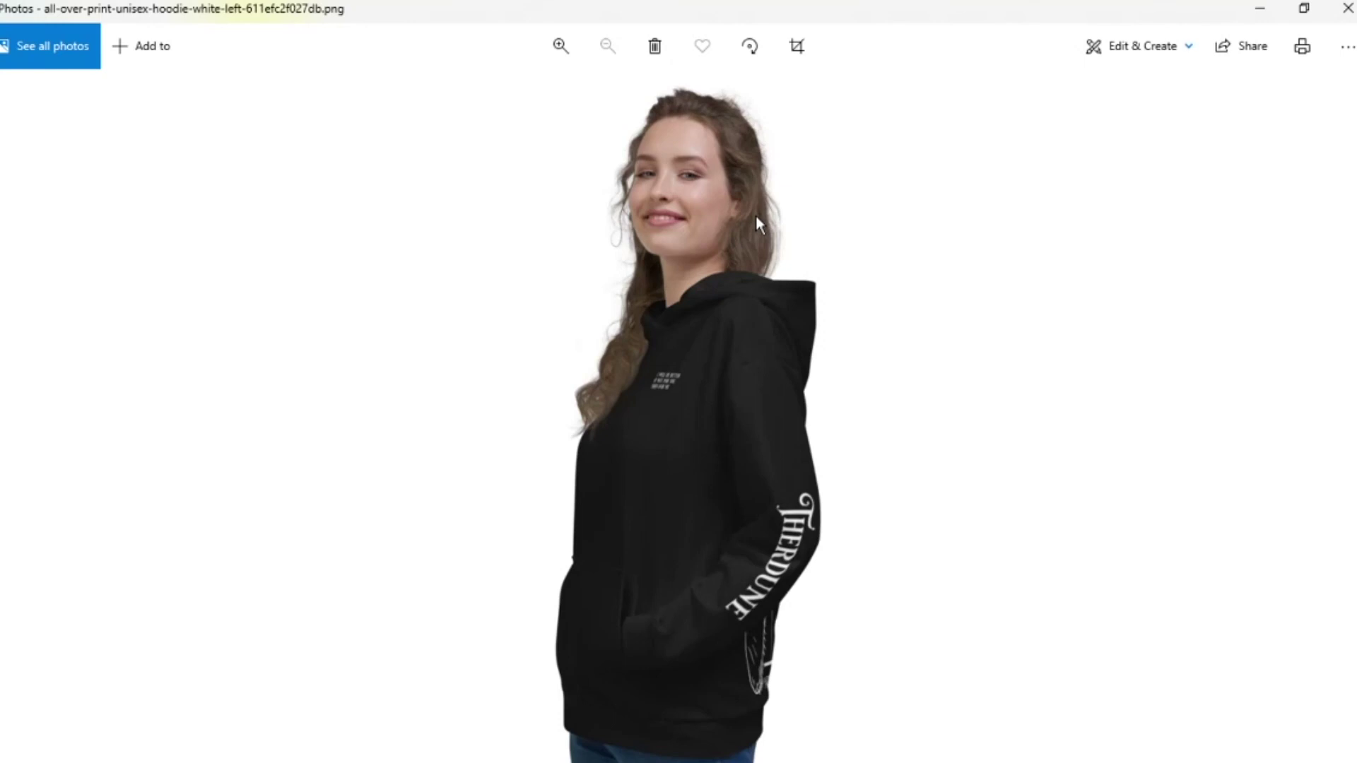
key(Right)
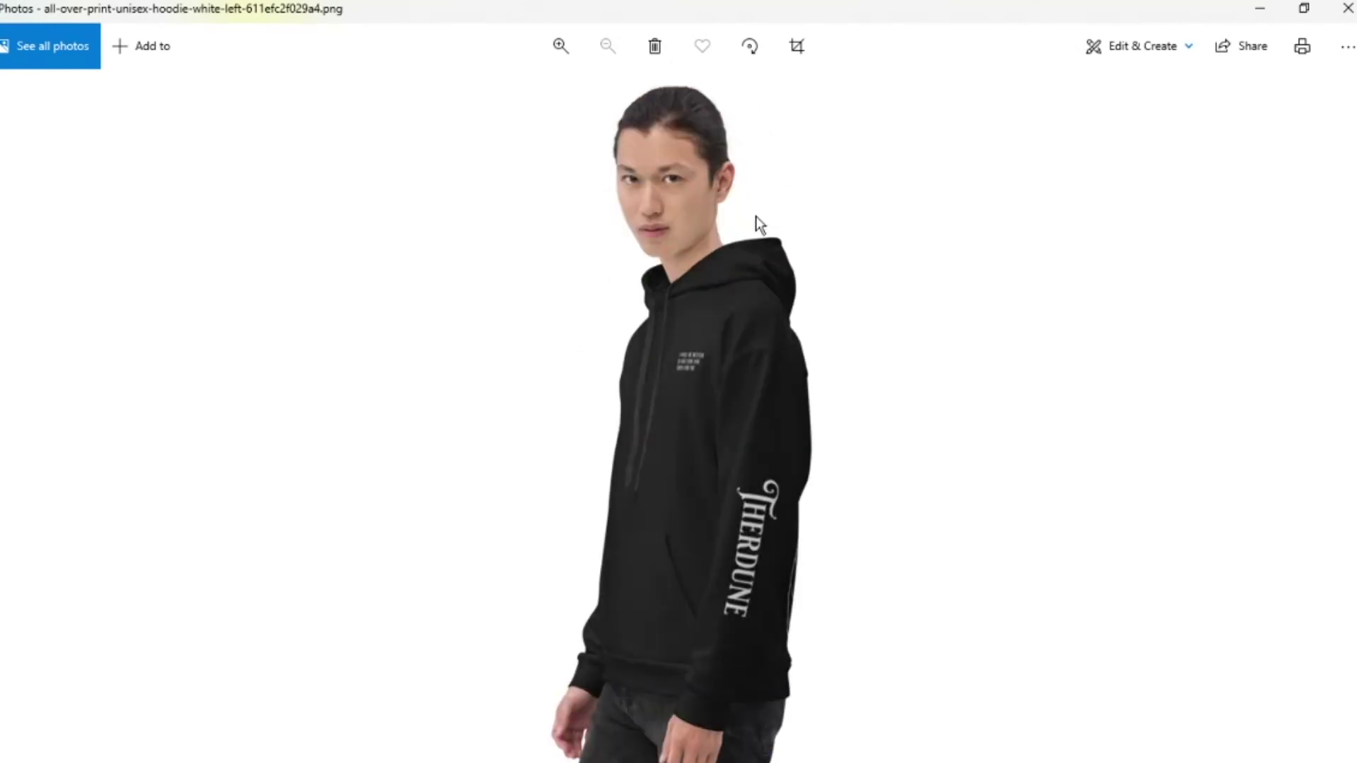
key(Right)
key(Right)
key(Right)
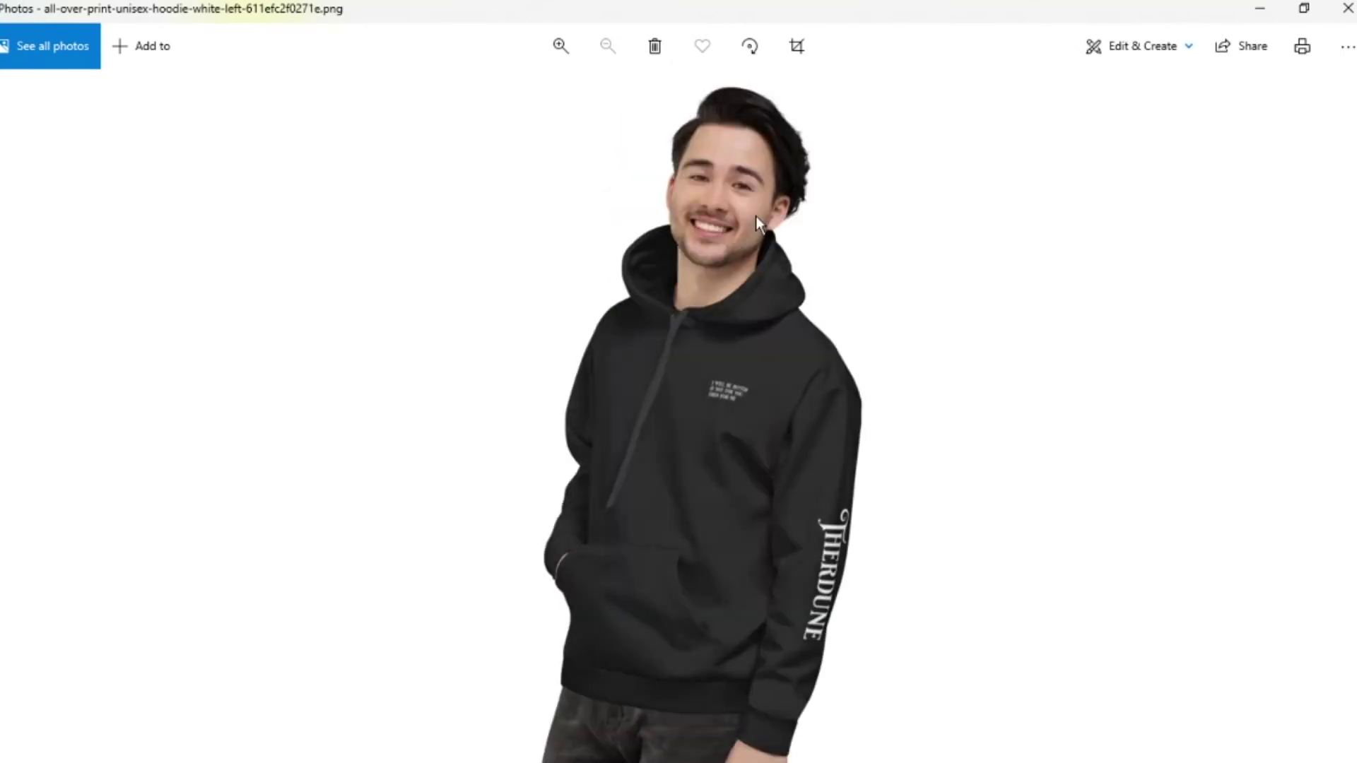
key(Right)
key(Right)
key(Right)
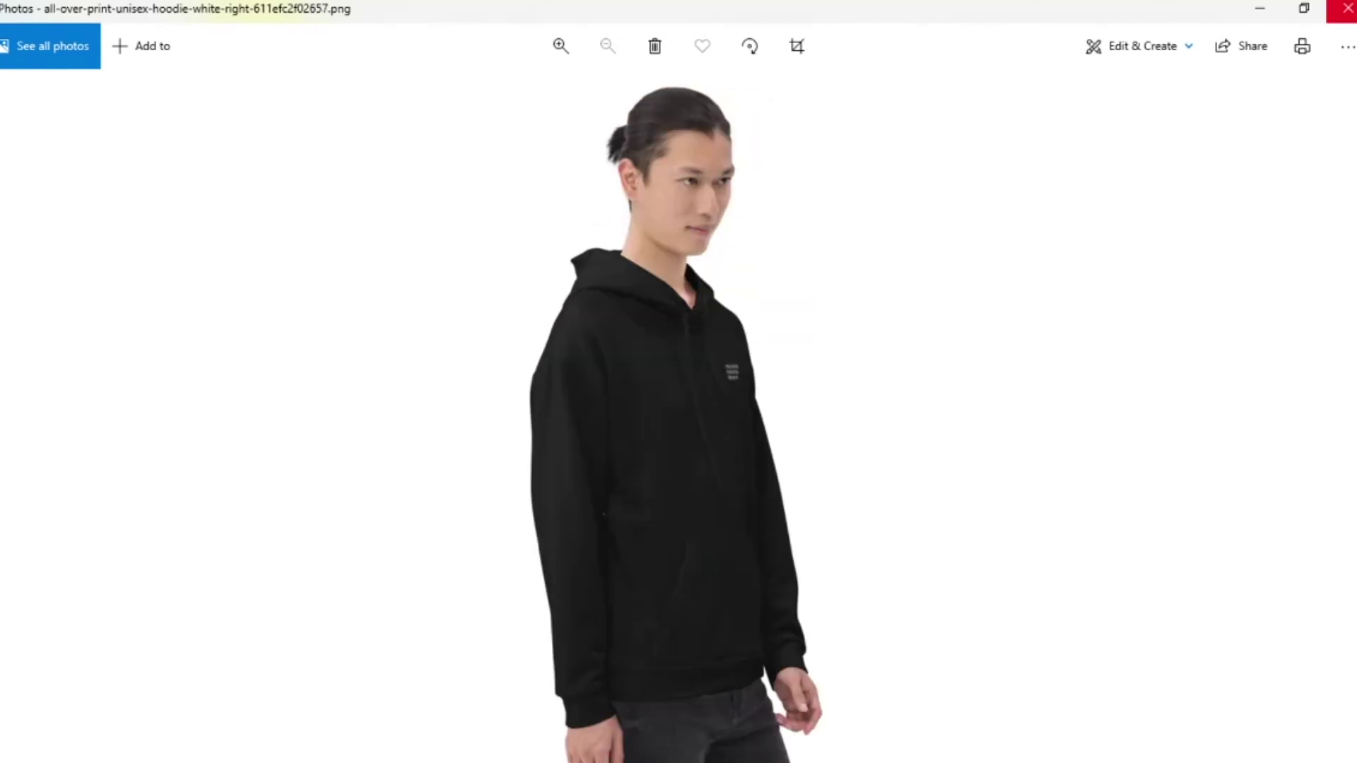
click(1347, 9)
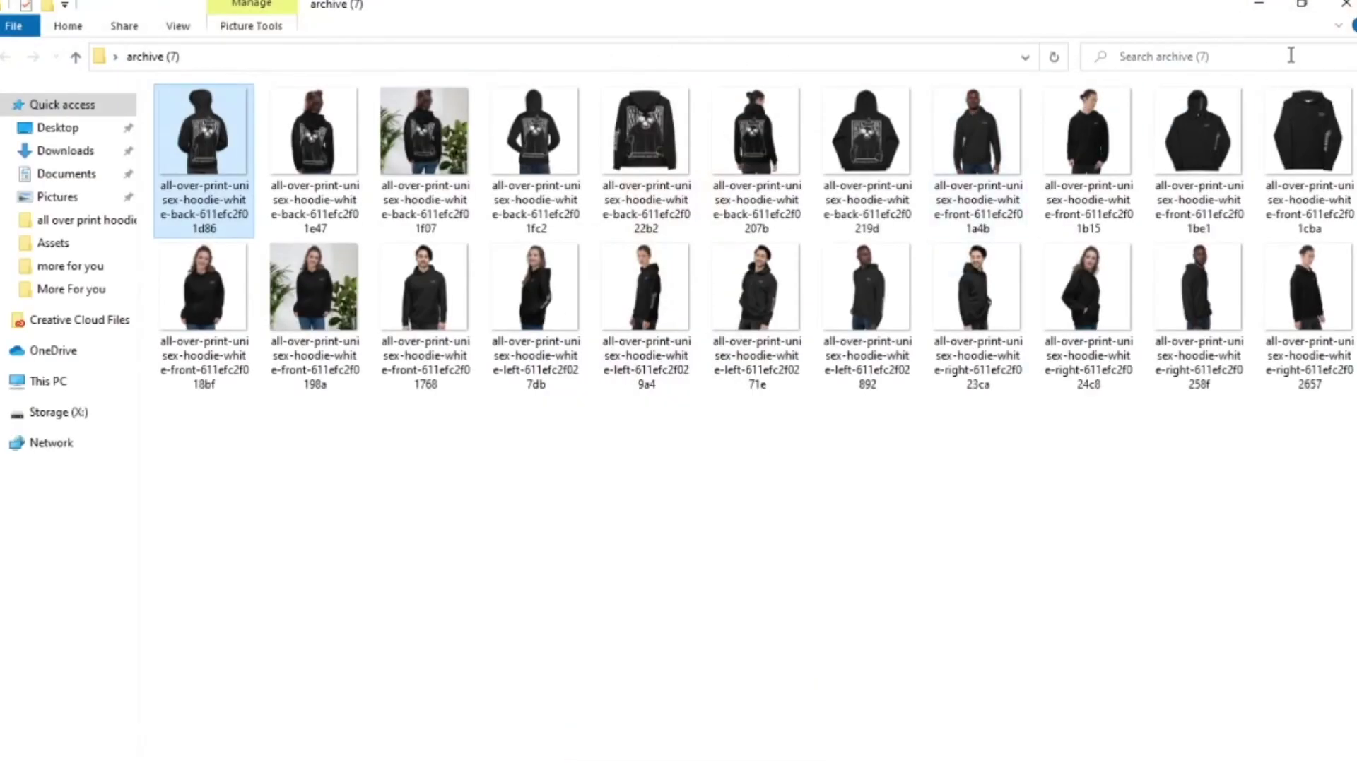